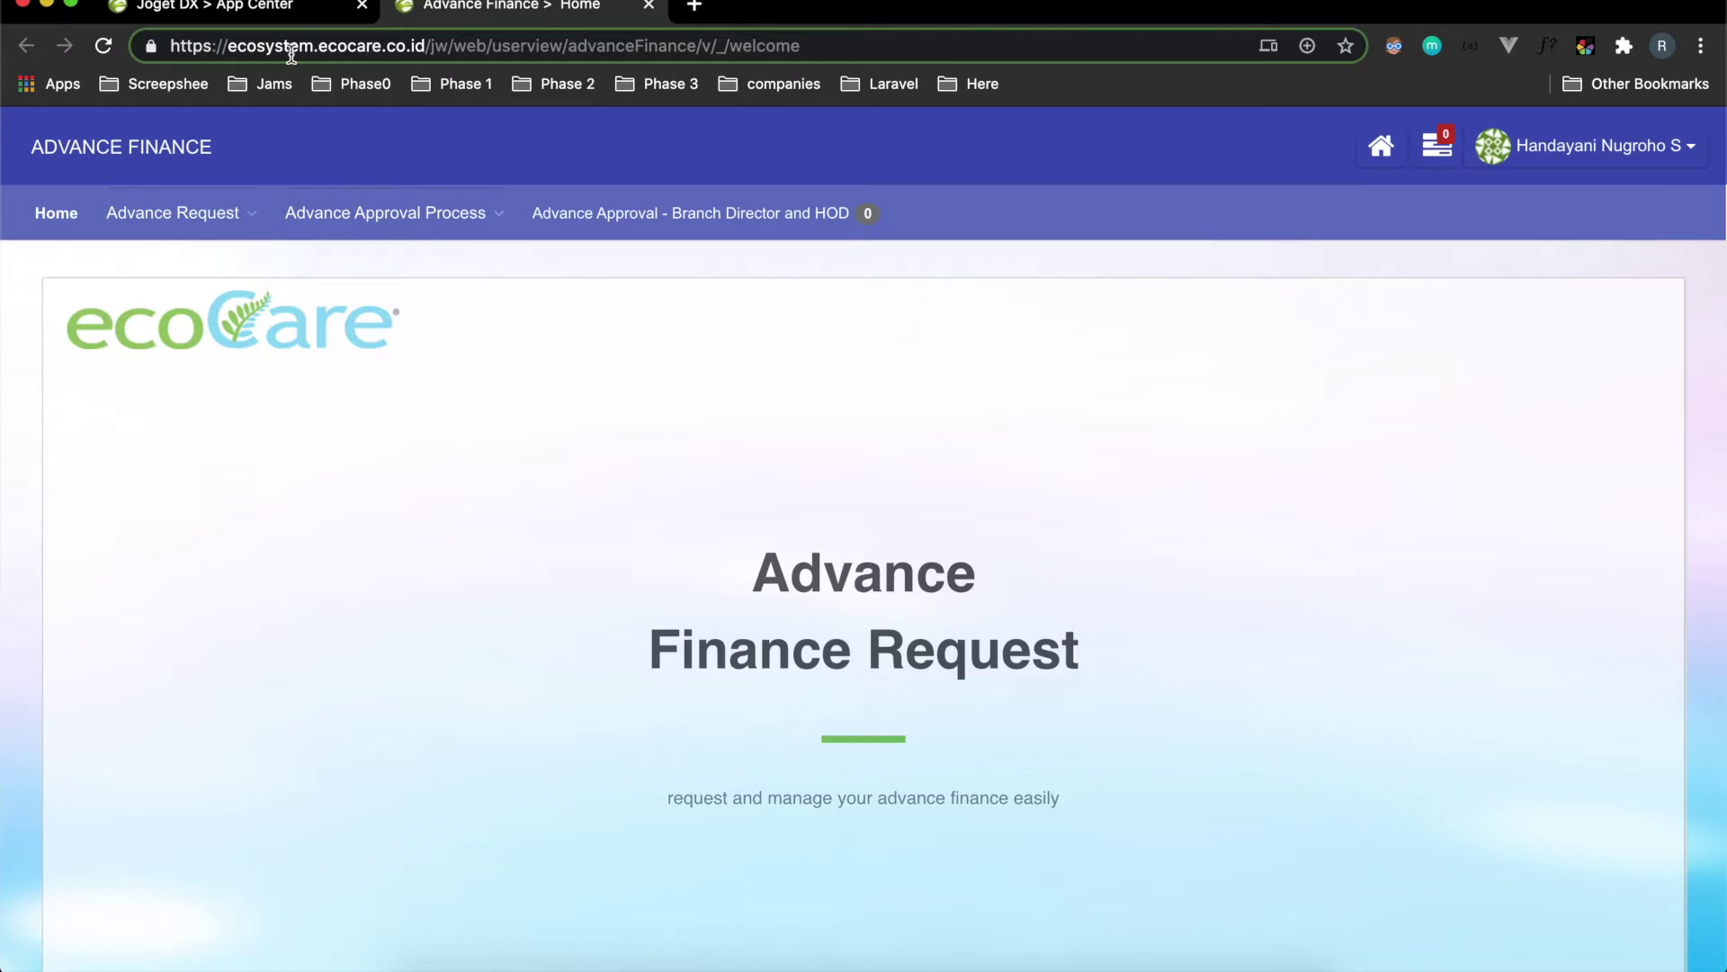
# Browse the Advance Approval Process pages, the advance request lists and the pending assignments.
pyautogui.scroll(-3, 1012, 477)
pyautogui.scroll(3, 1009, 475)
pyautogui.moveTo(746, 558); pyautogui.dragTo(1099, 677)
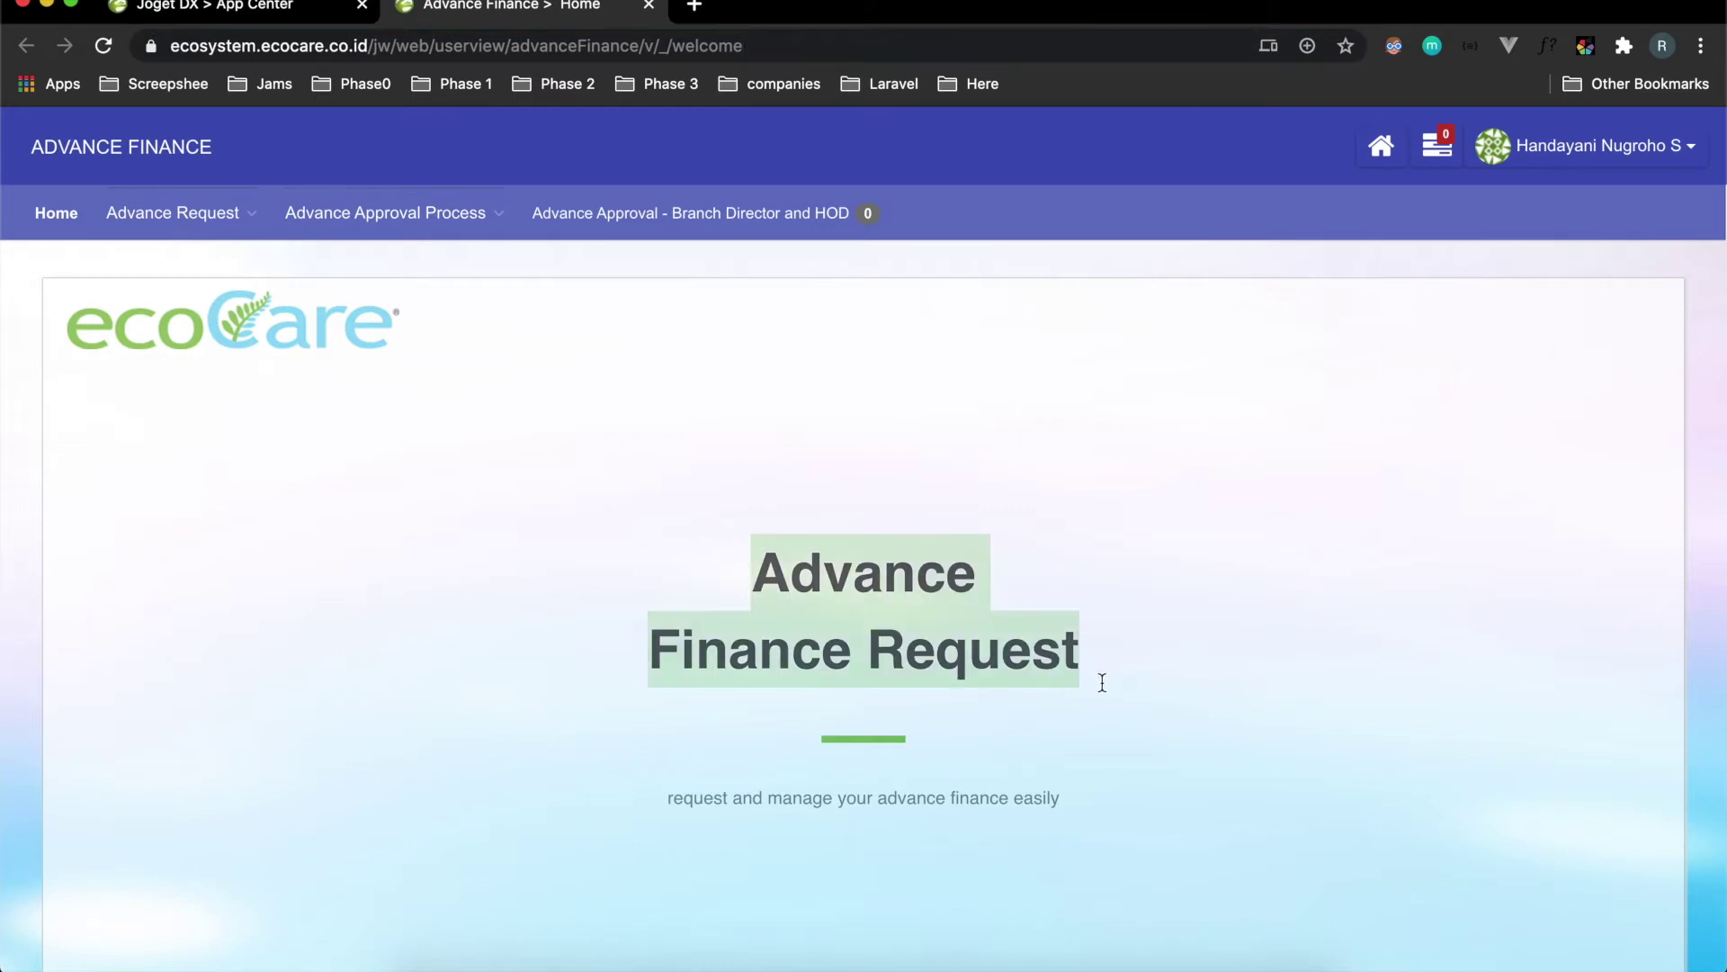
pyautogui.click(603, 520)
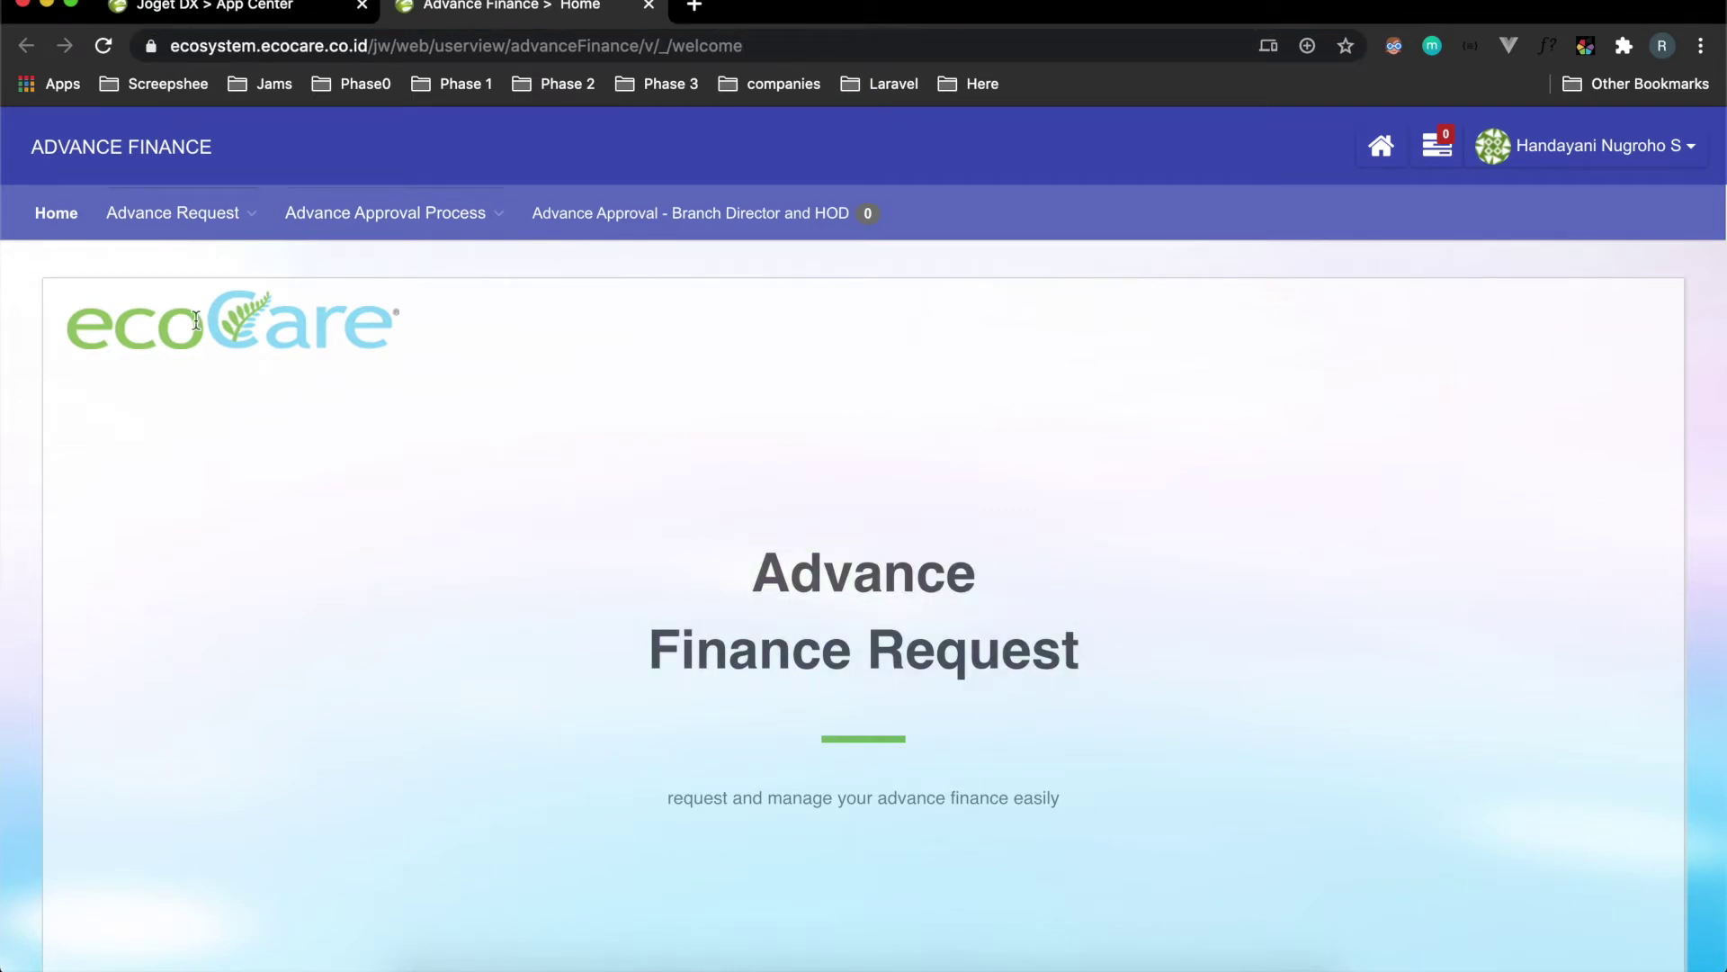
pyautogui.moveTo(412, 223)
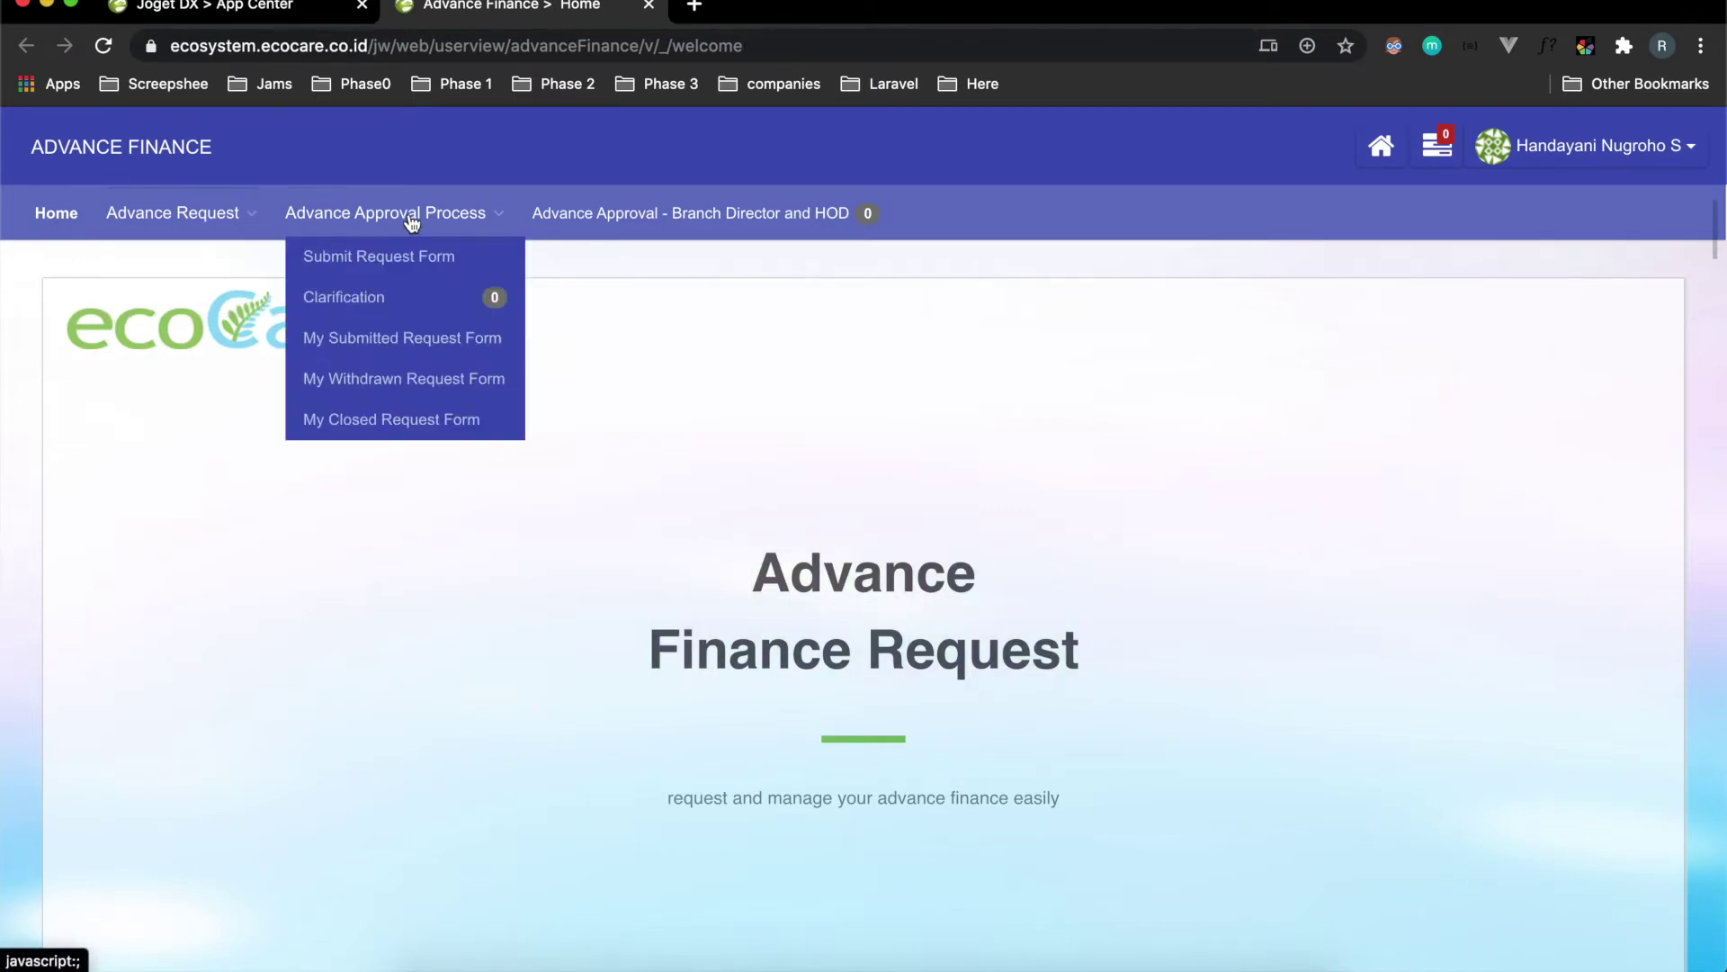
pyautogui.moveTo(112, 223)
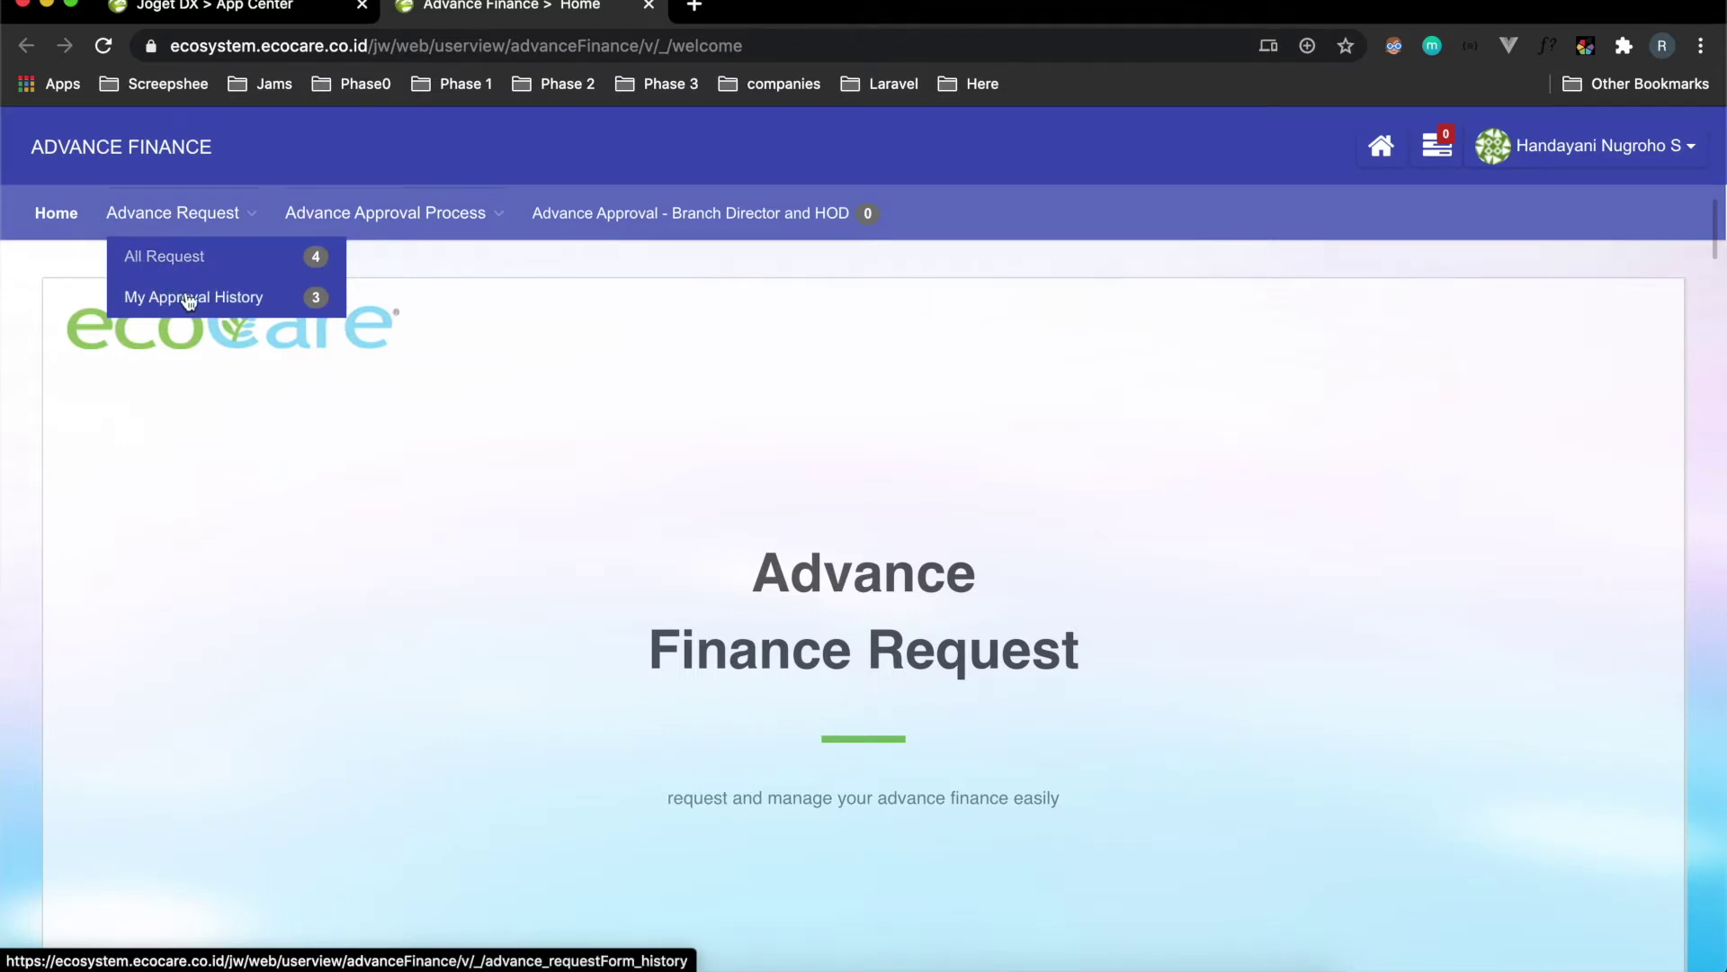
pyautogui.moveTo(330, 227)
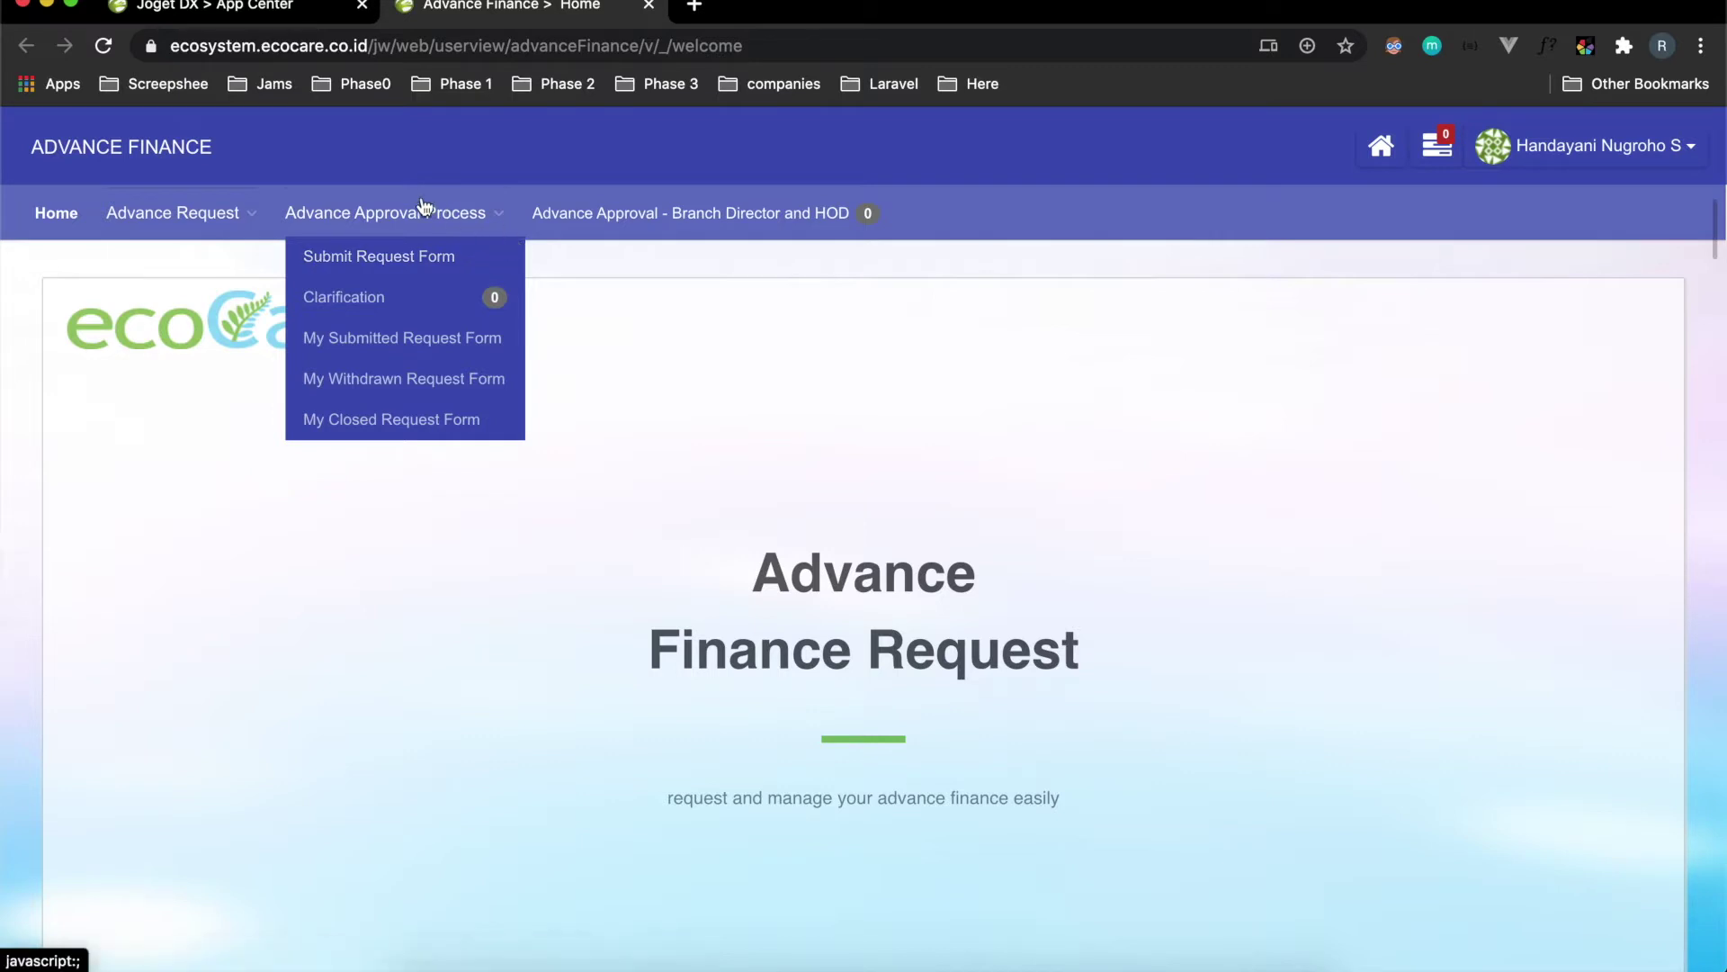
pyautogui.click(311, 212)
pyautogui.click(351, 216)
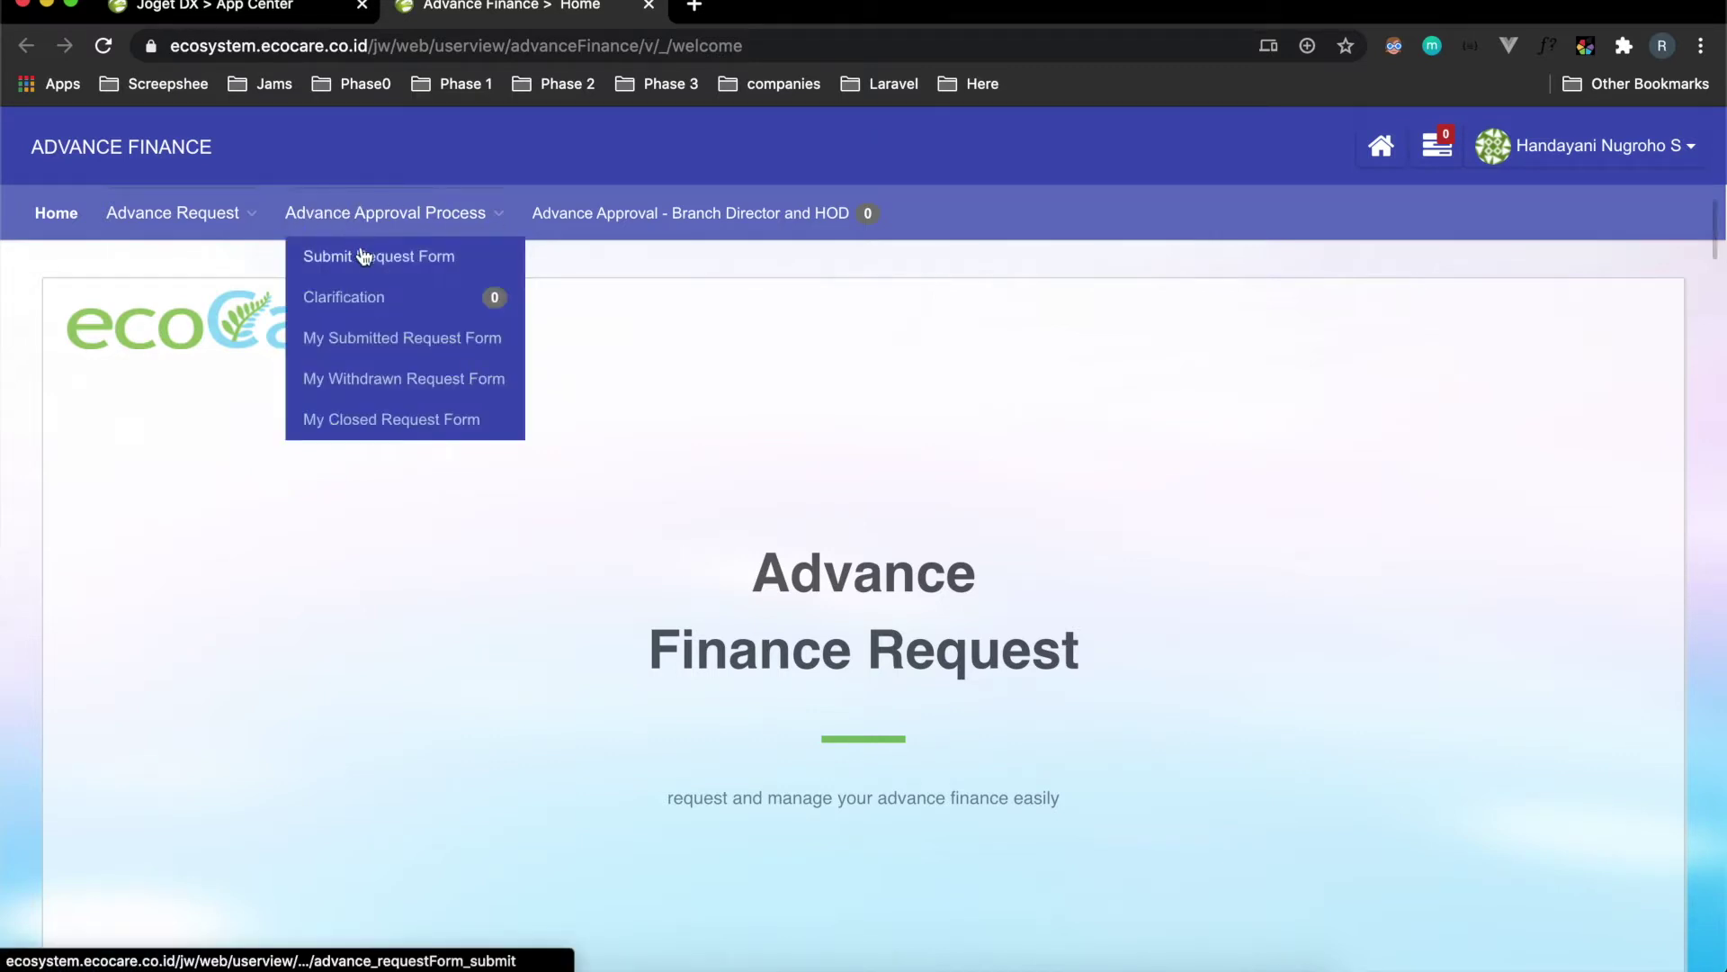
pyautogui.click(304, 195)
pyautogui.click(204, 214)
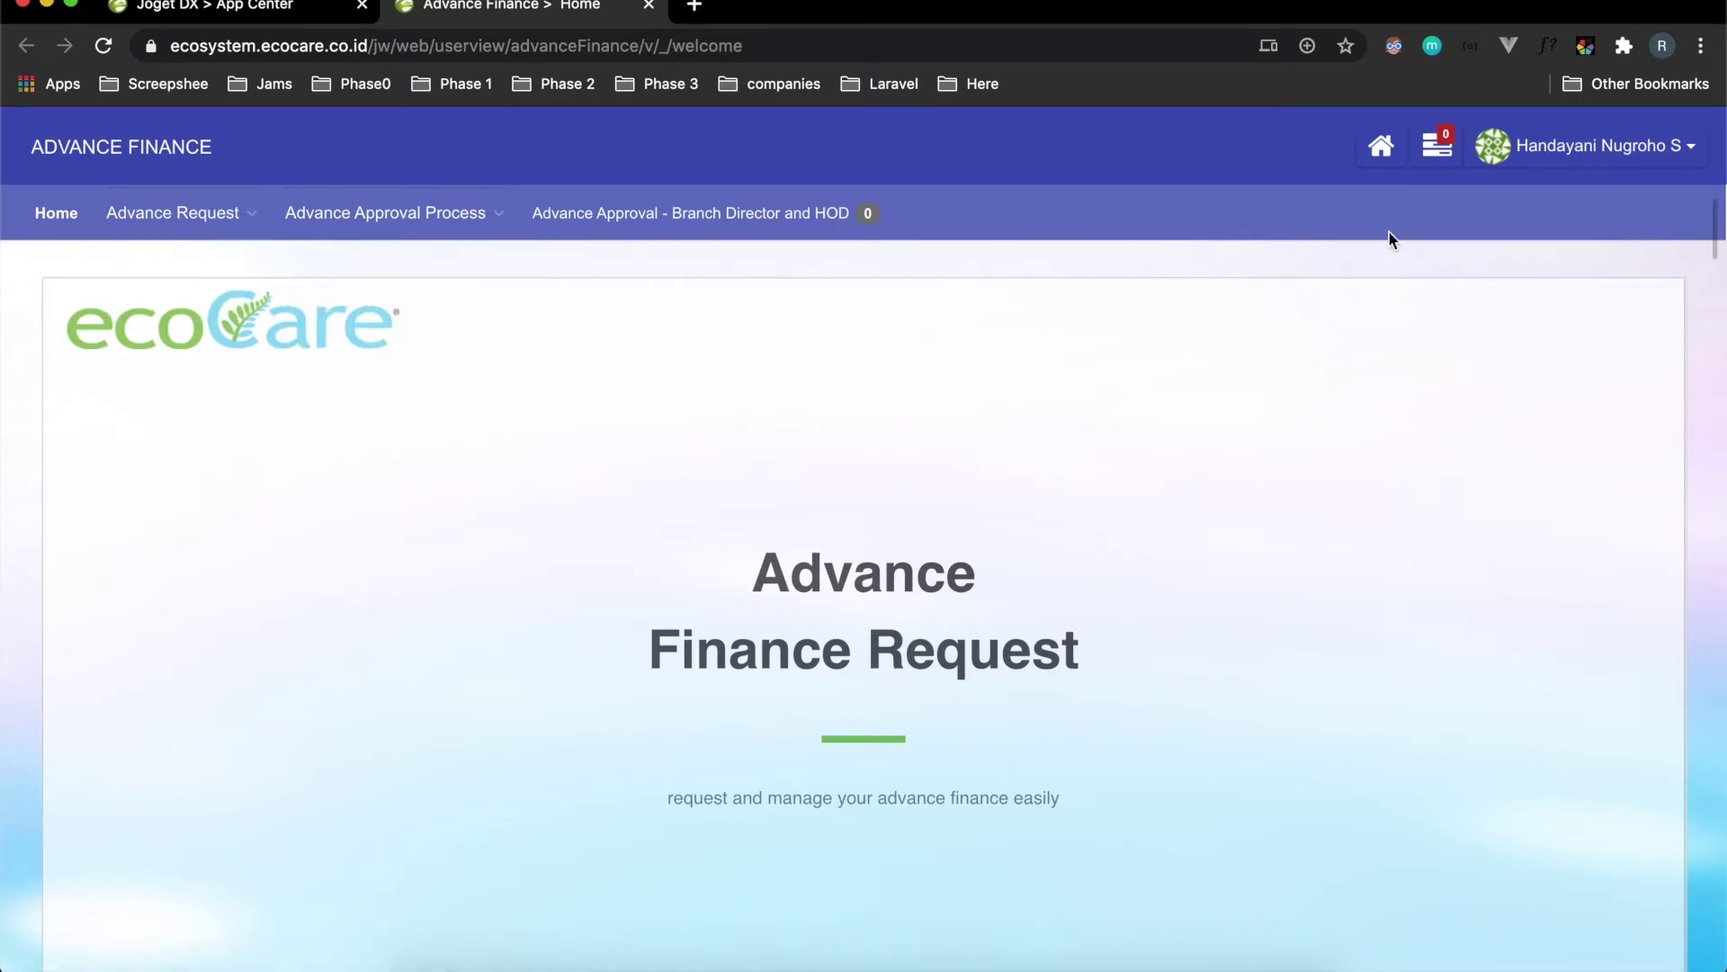
pyautogui.click(1441, 149)
pyautogui.click(1442, 149)
# Sign out, then sign back in with the saved requester login.
pyautogui.scroll(-3, 1611, 160)
pyautogui.scroll(3, 1611, 162)
pyautogui.click(1610, 160)
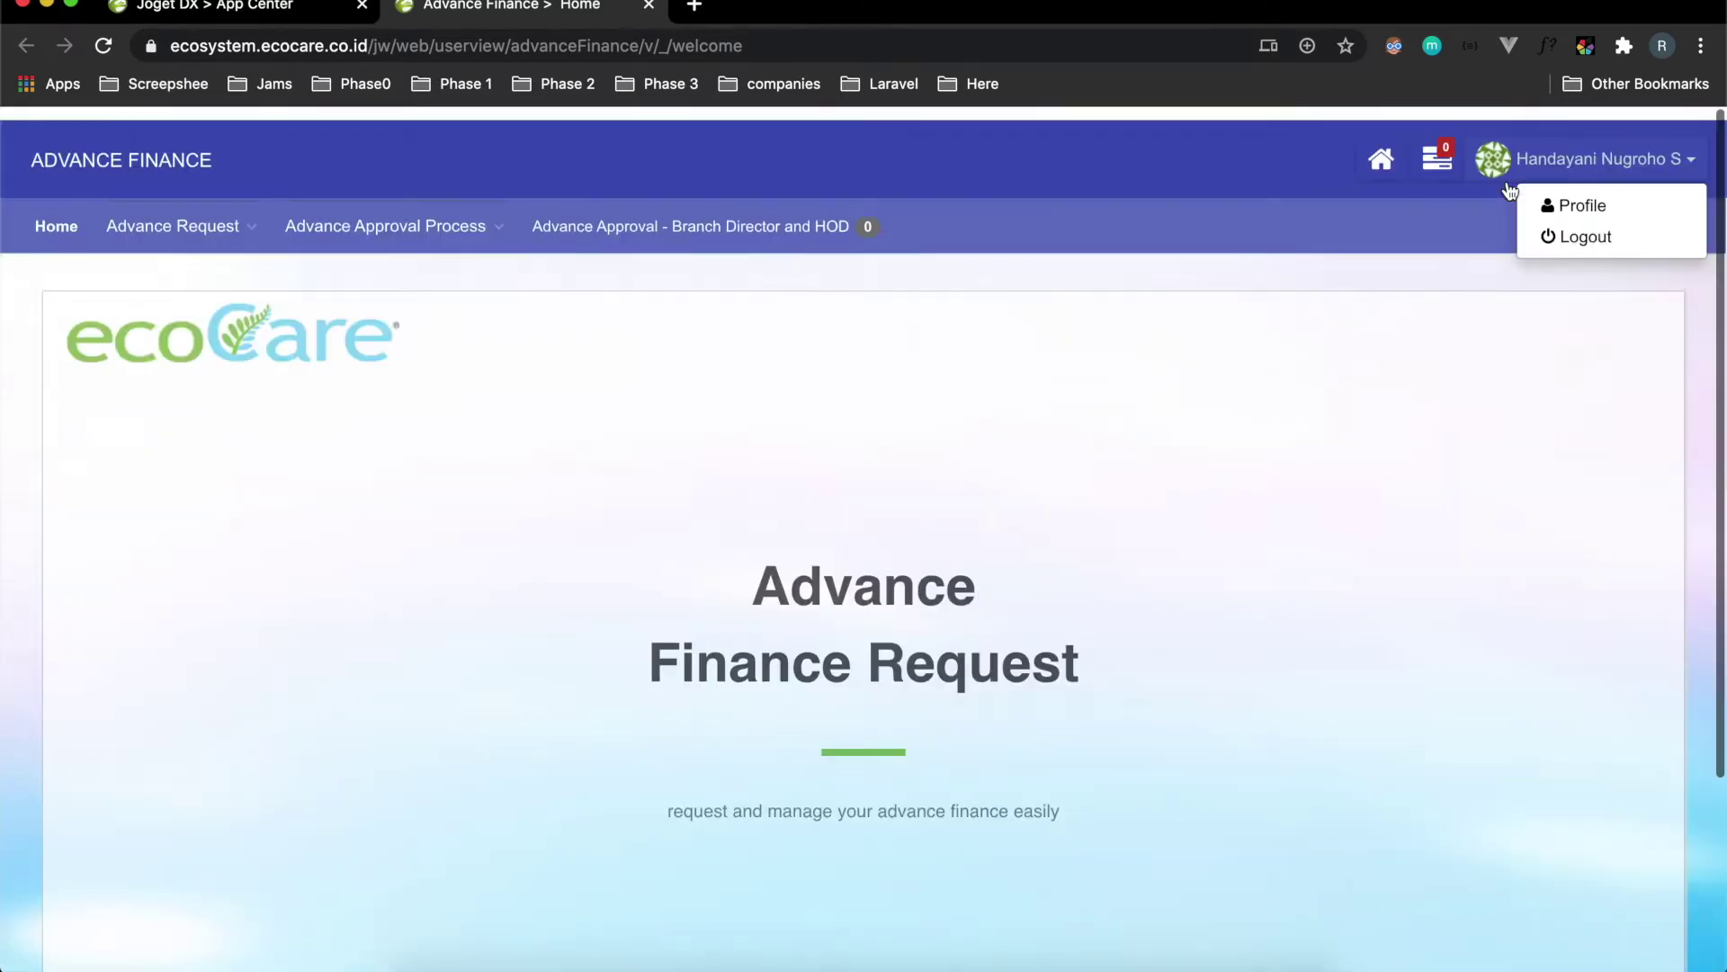
pyautogui.click(1440, 210)
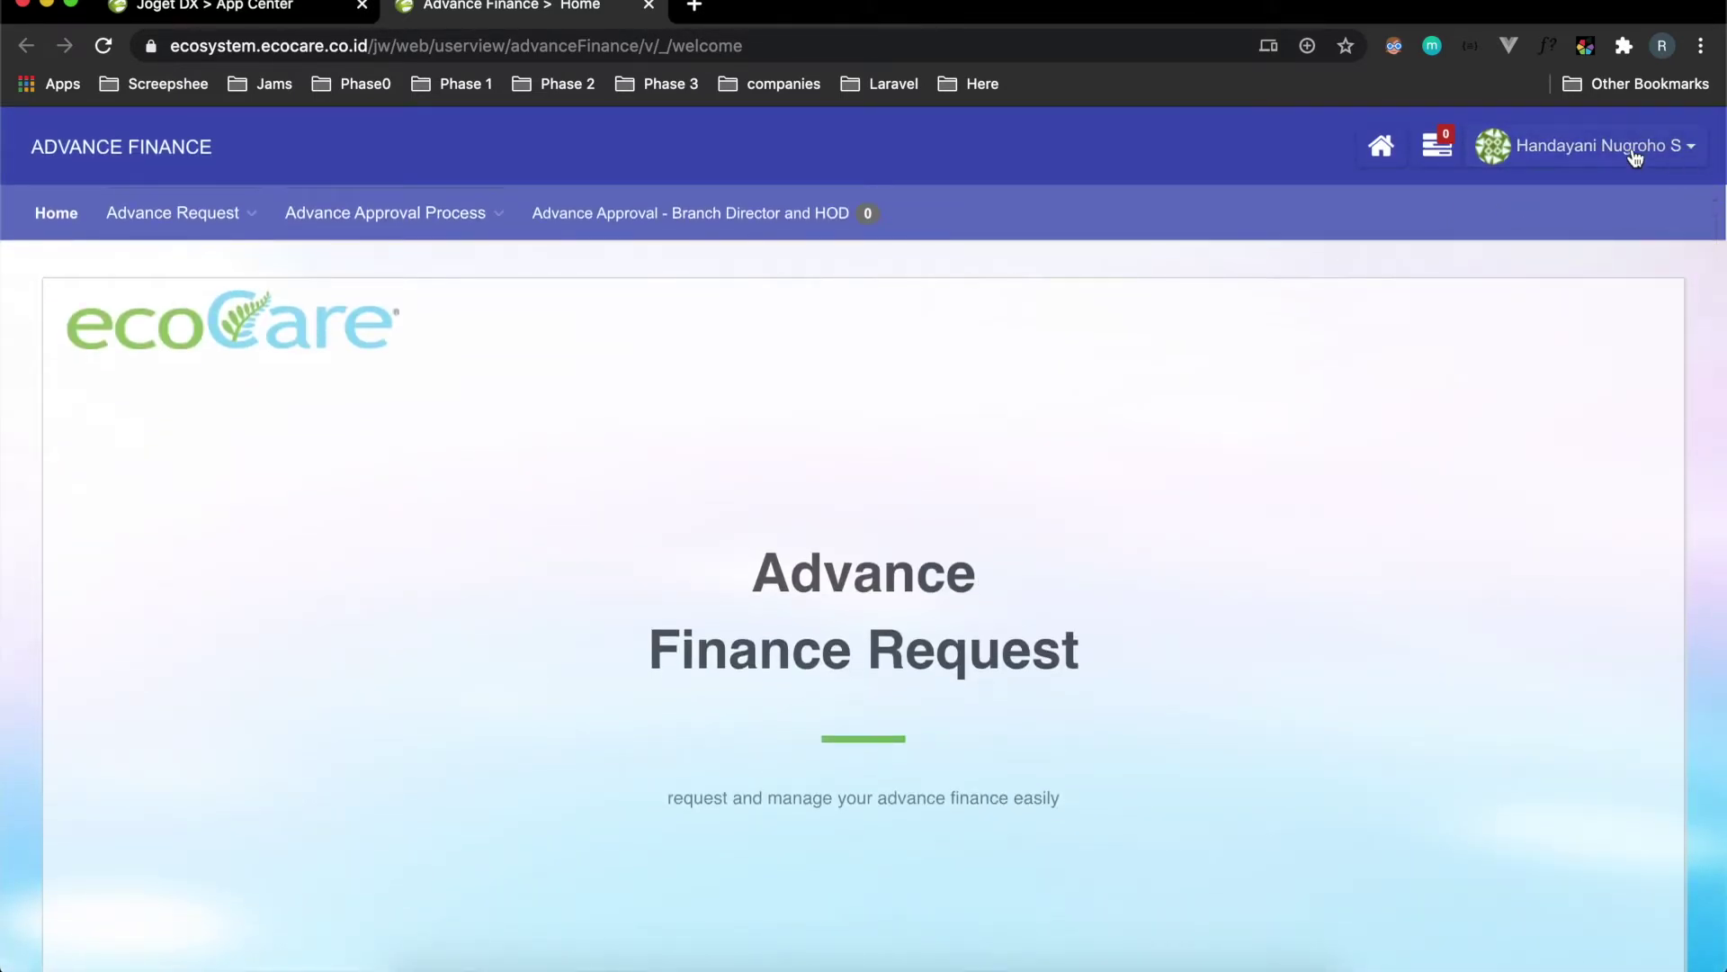
pyautogui.click(1633, 155)
pyautogui.click(1580, 228)
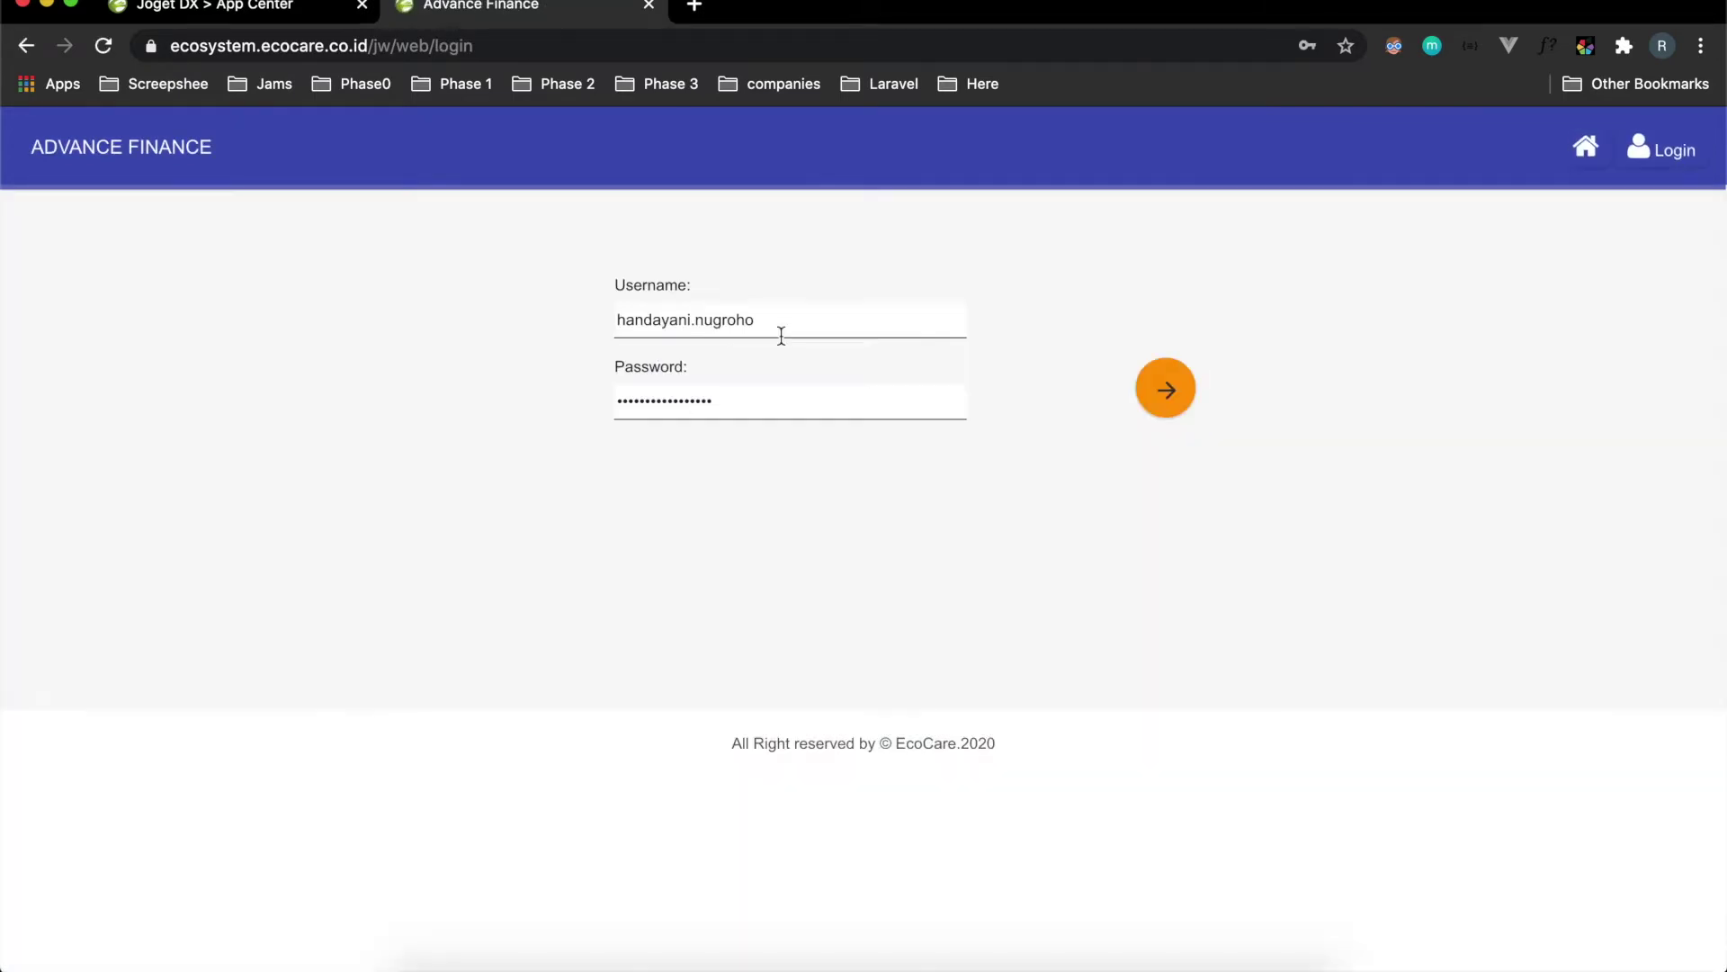
pyautogui.click(772, 321)
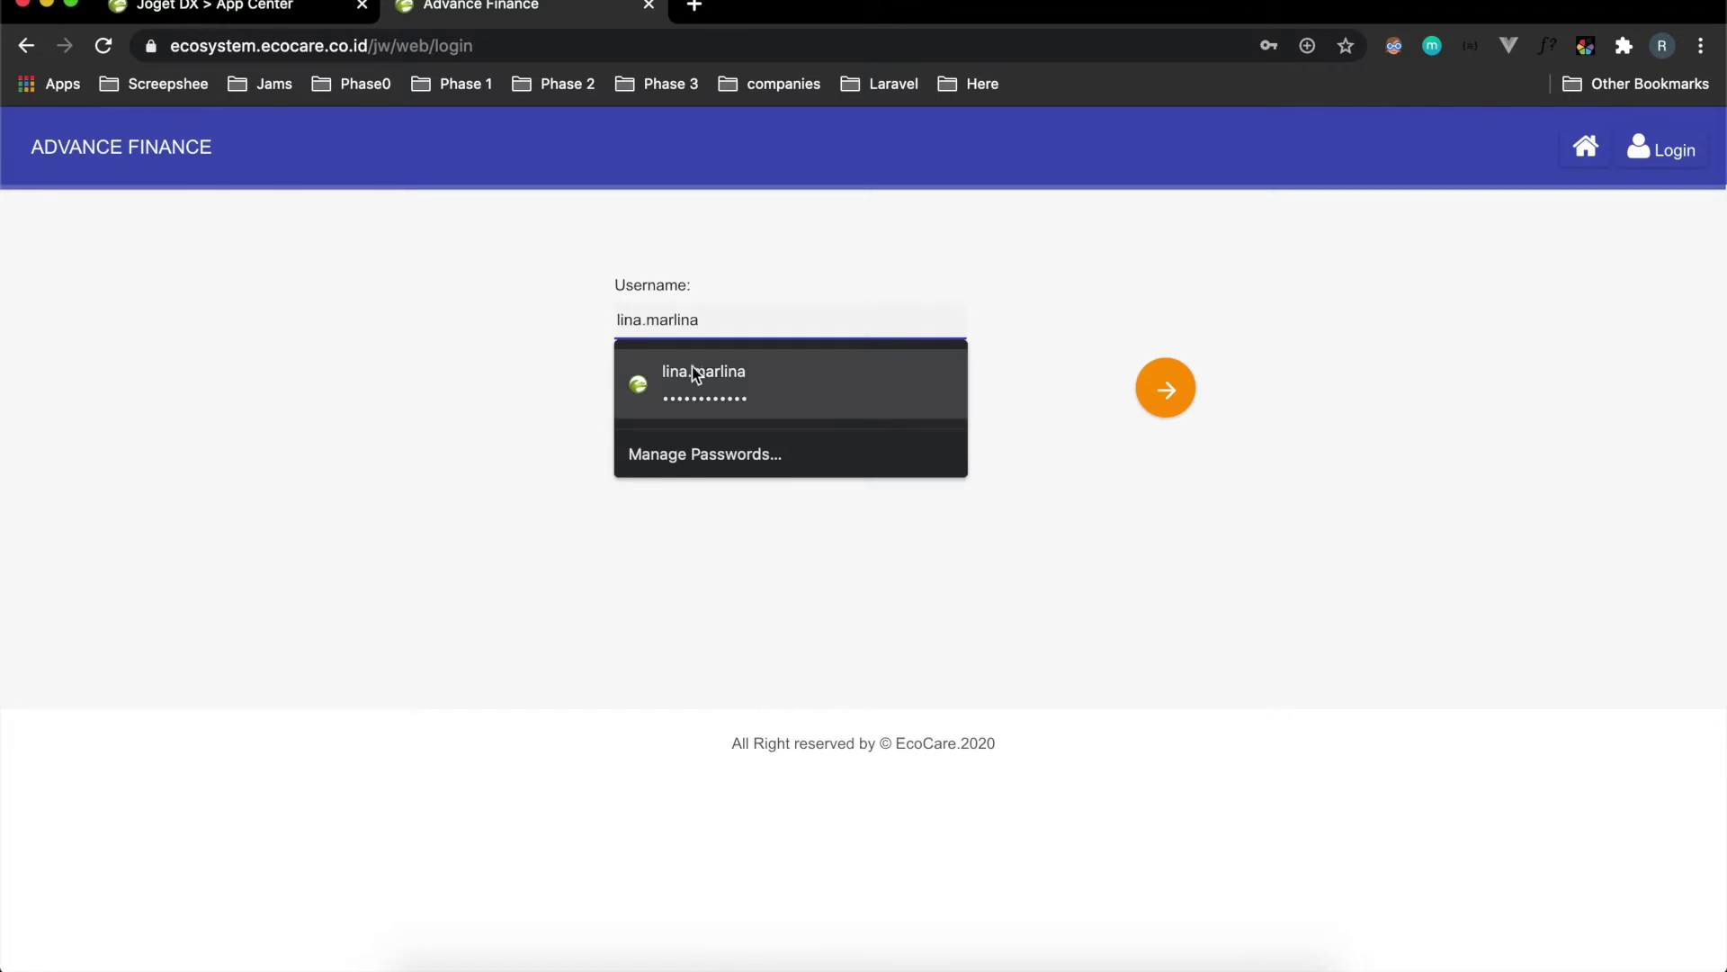
pyautogui.click(666, 376)
pyautogui.click(1161, 385)
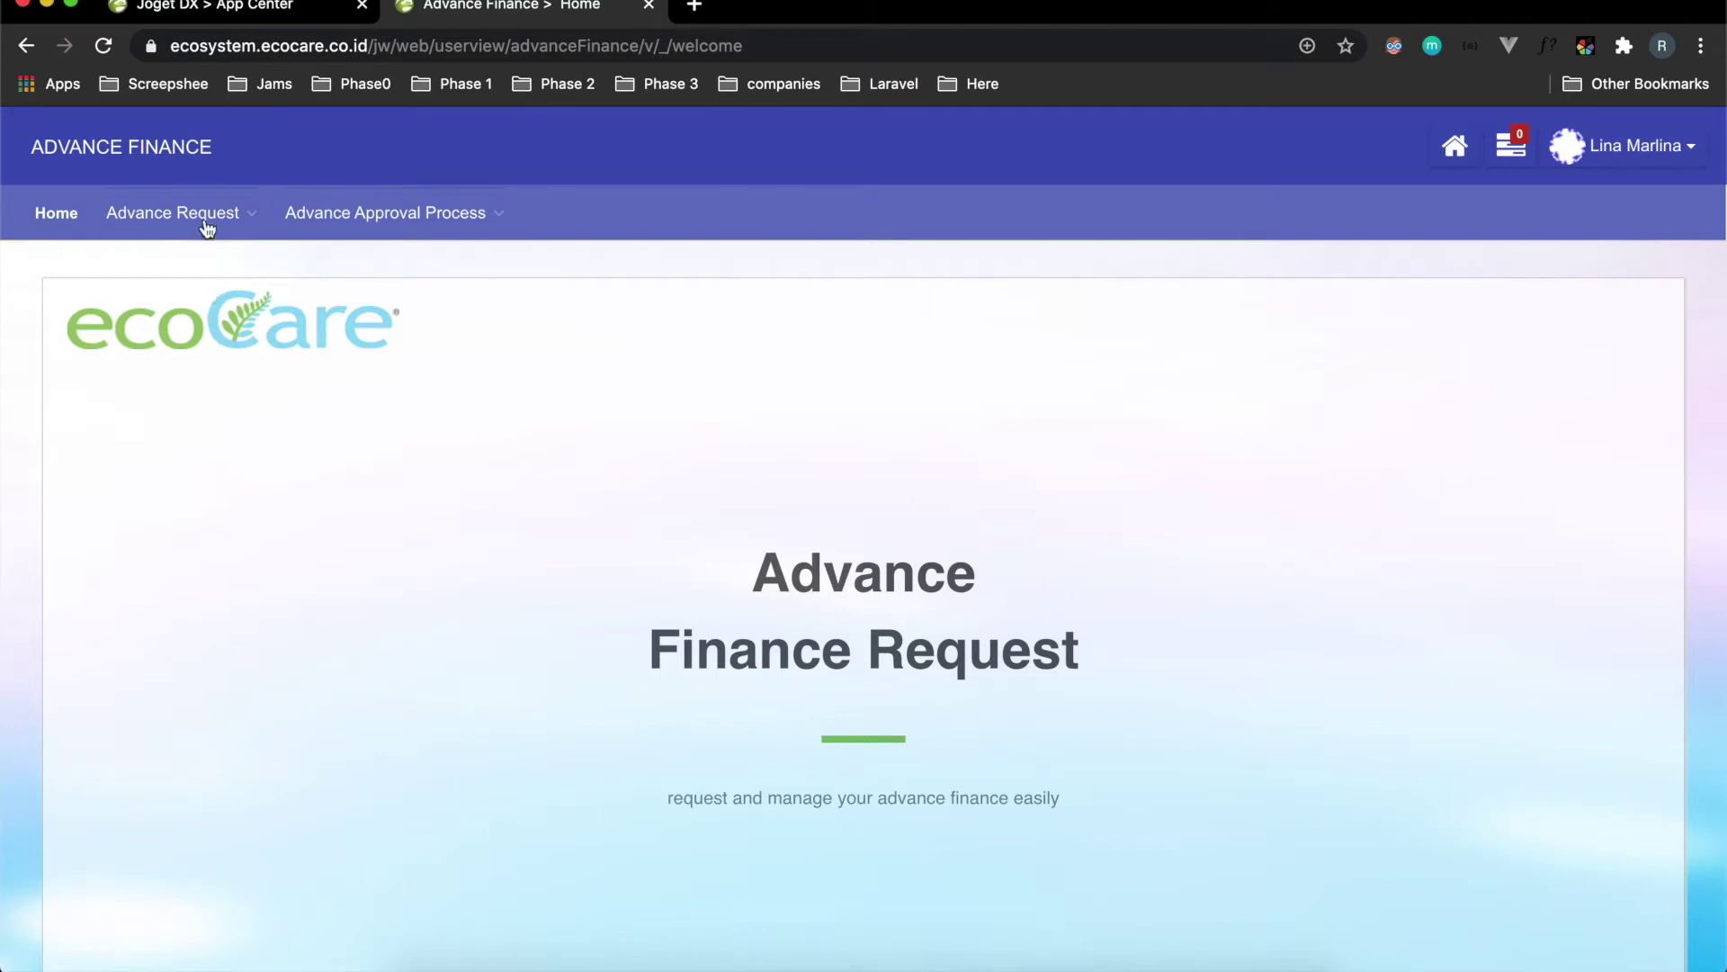
# Open the blank Request Form Approval Process submission page from Advance Approval Process.
pyautogui.moveTo(167, 216)
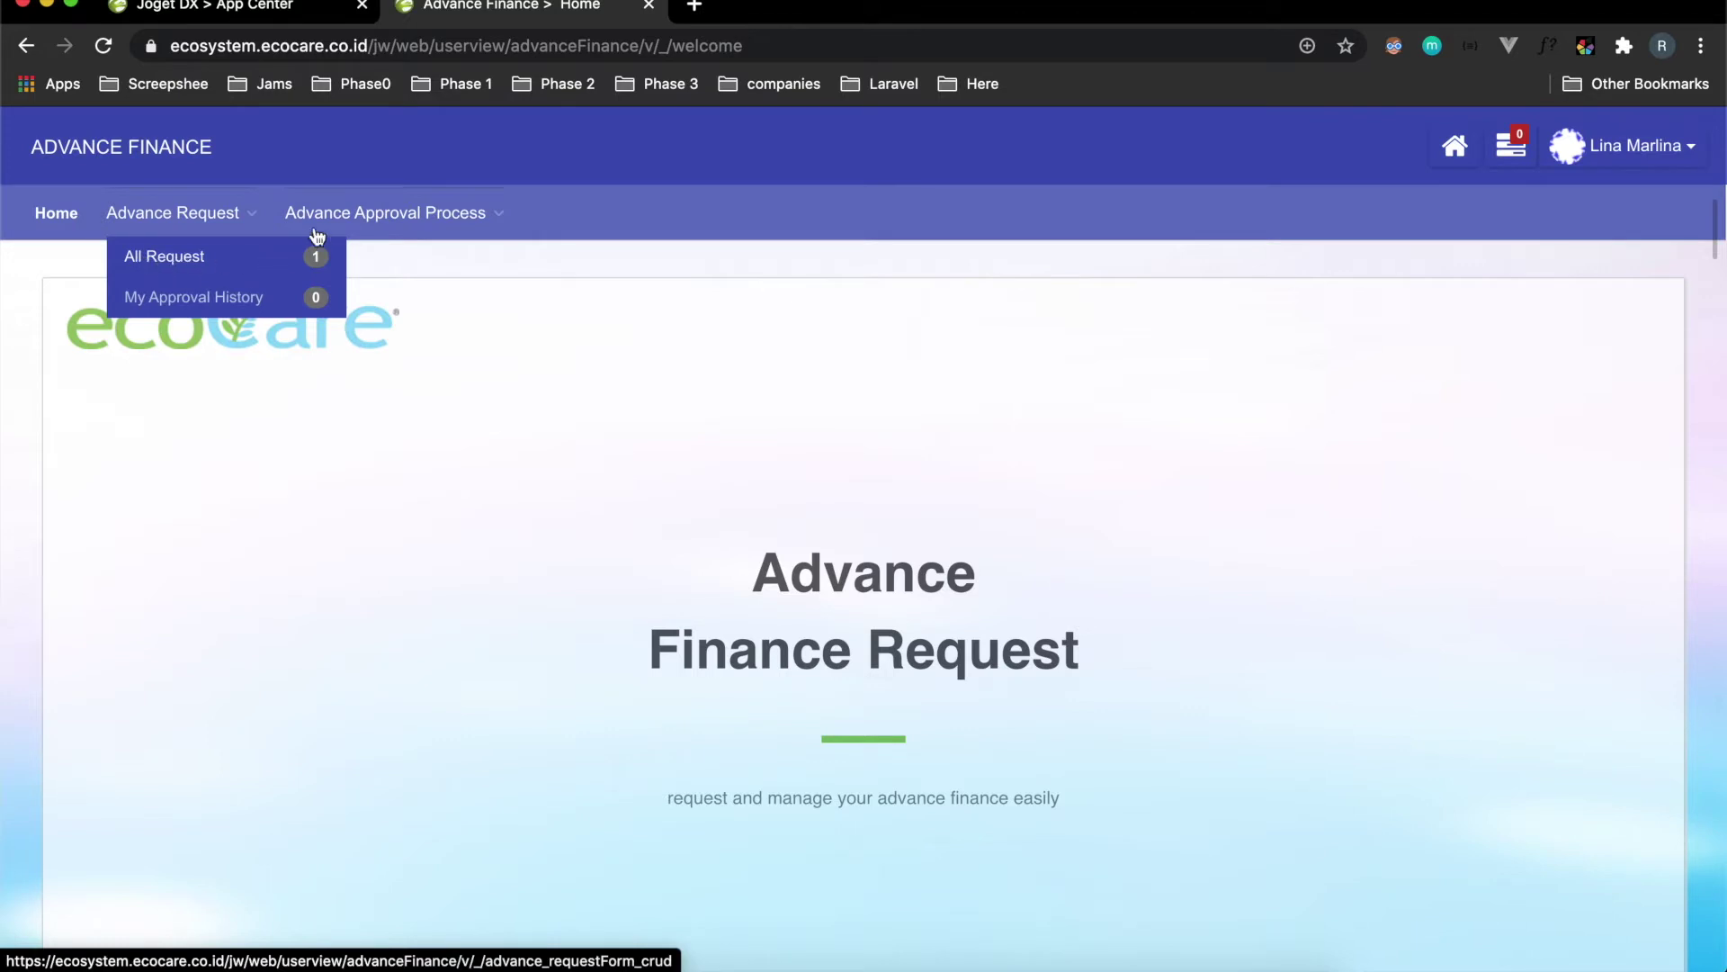
pyautogui.moveTo(342, 223)
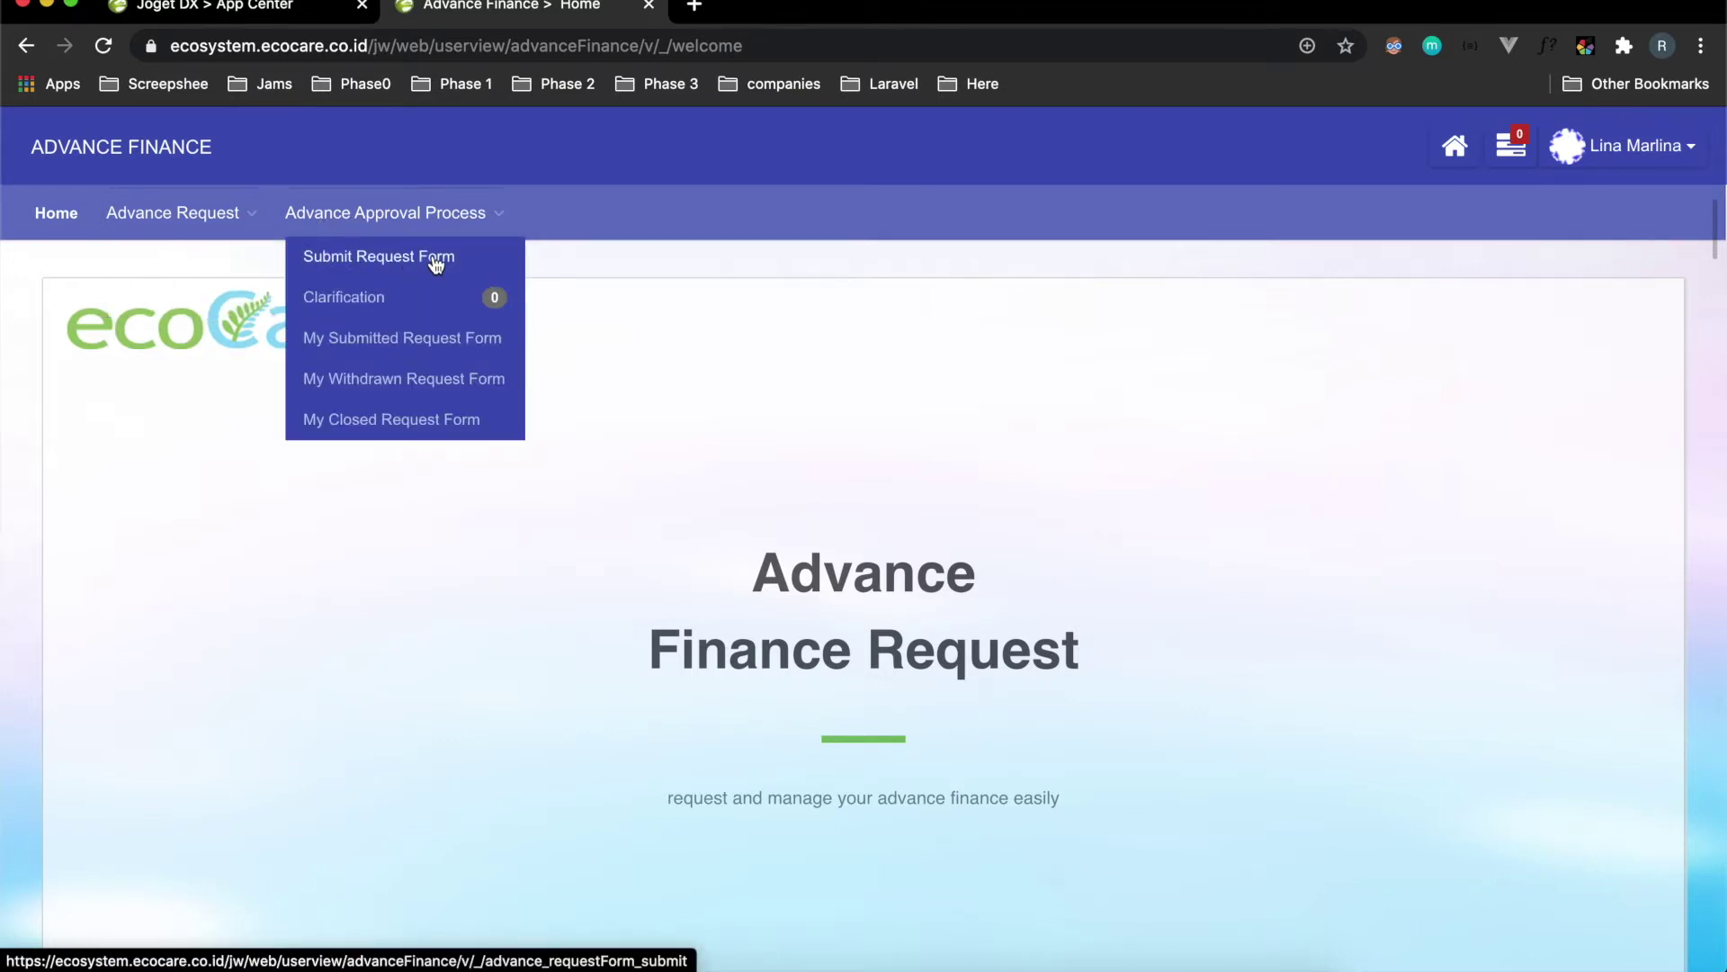
pyautogui.scroll(-5, 624, 376)
pyautogui.scroll(5, 624, 376)
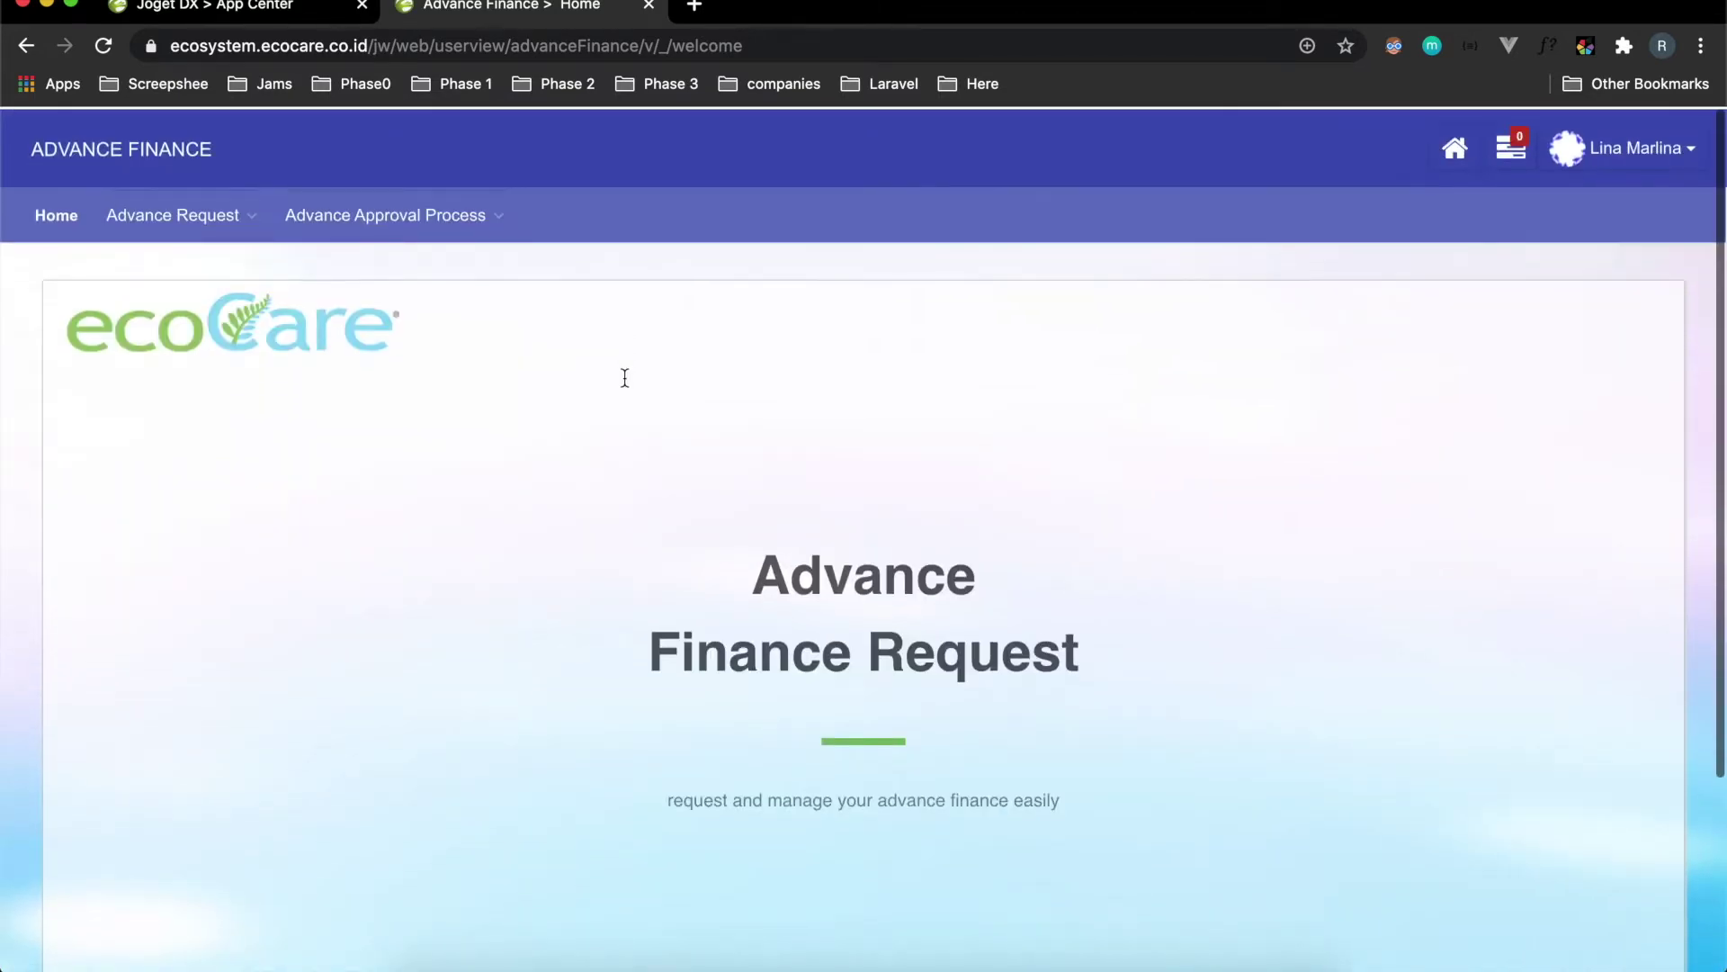
pyautogui.moveTo(401, 220)
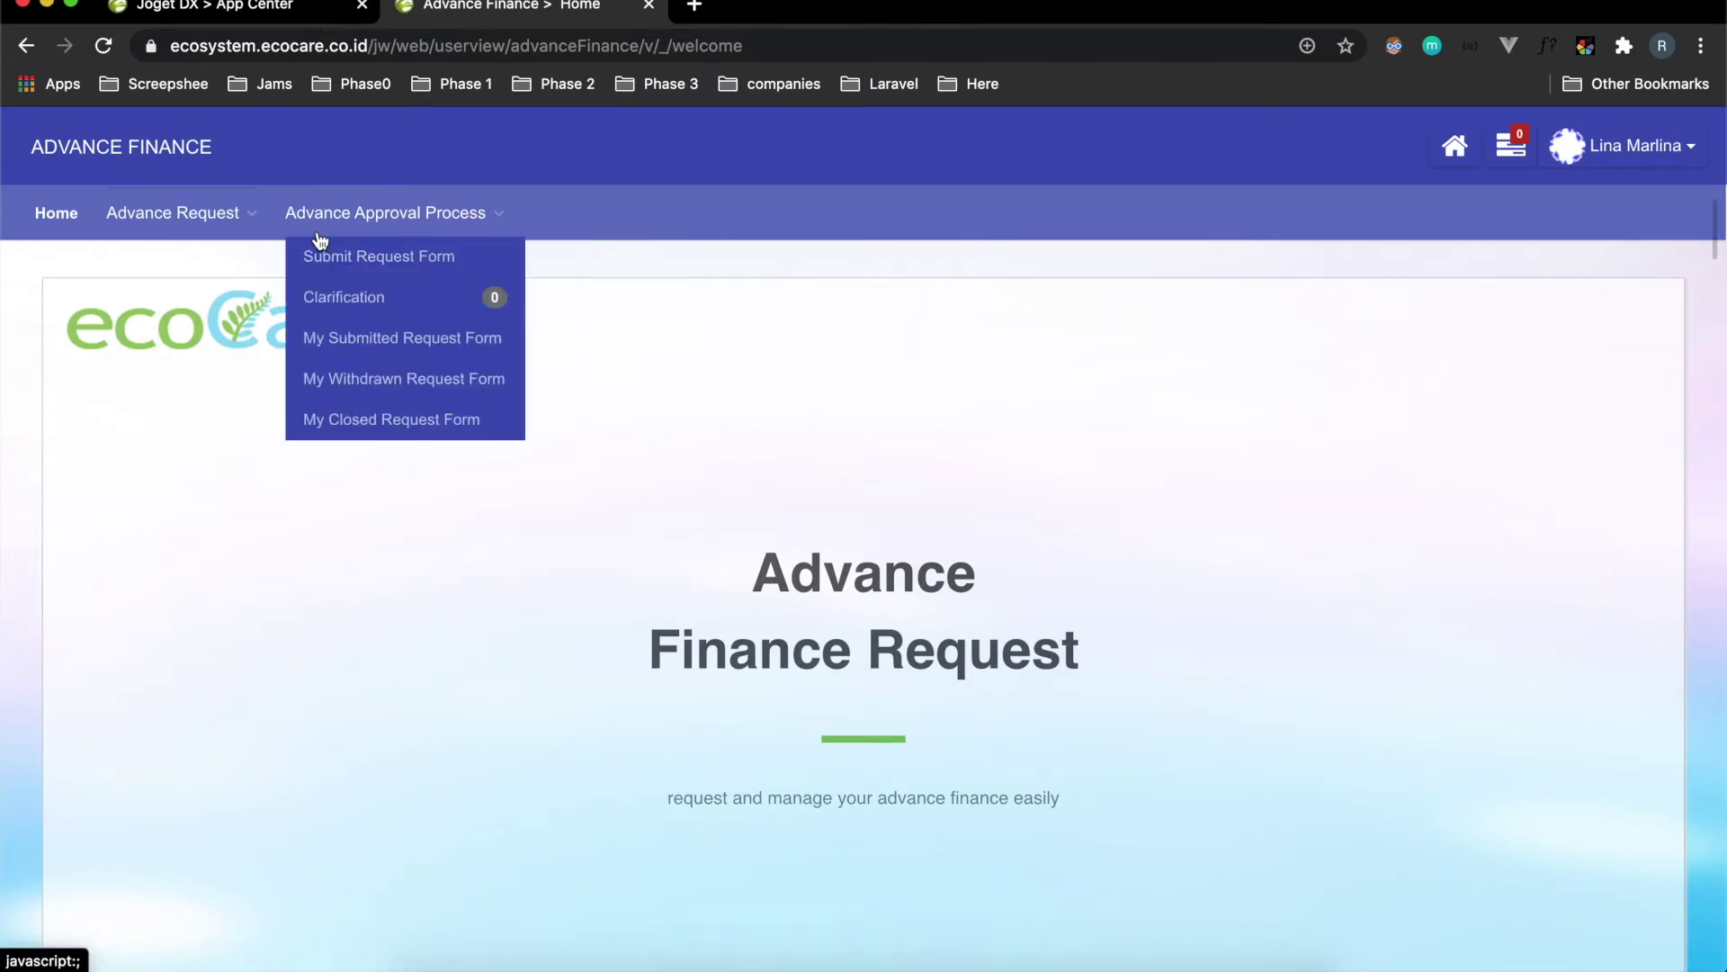
pyautogui.click(366, 259)
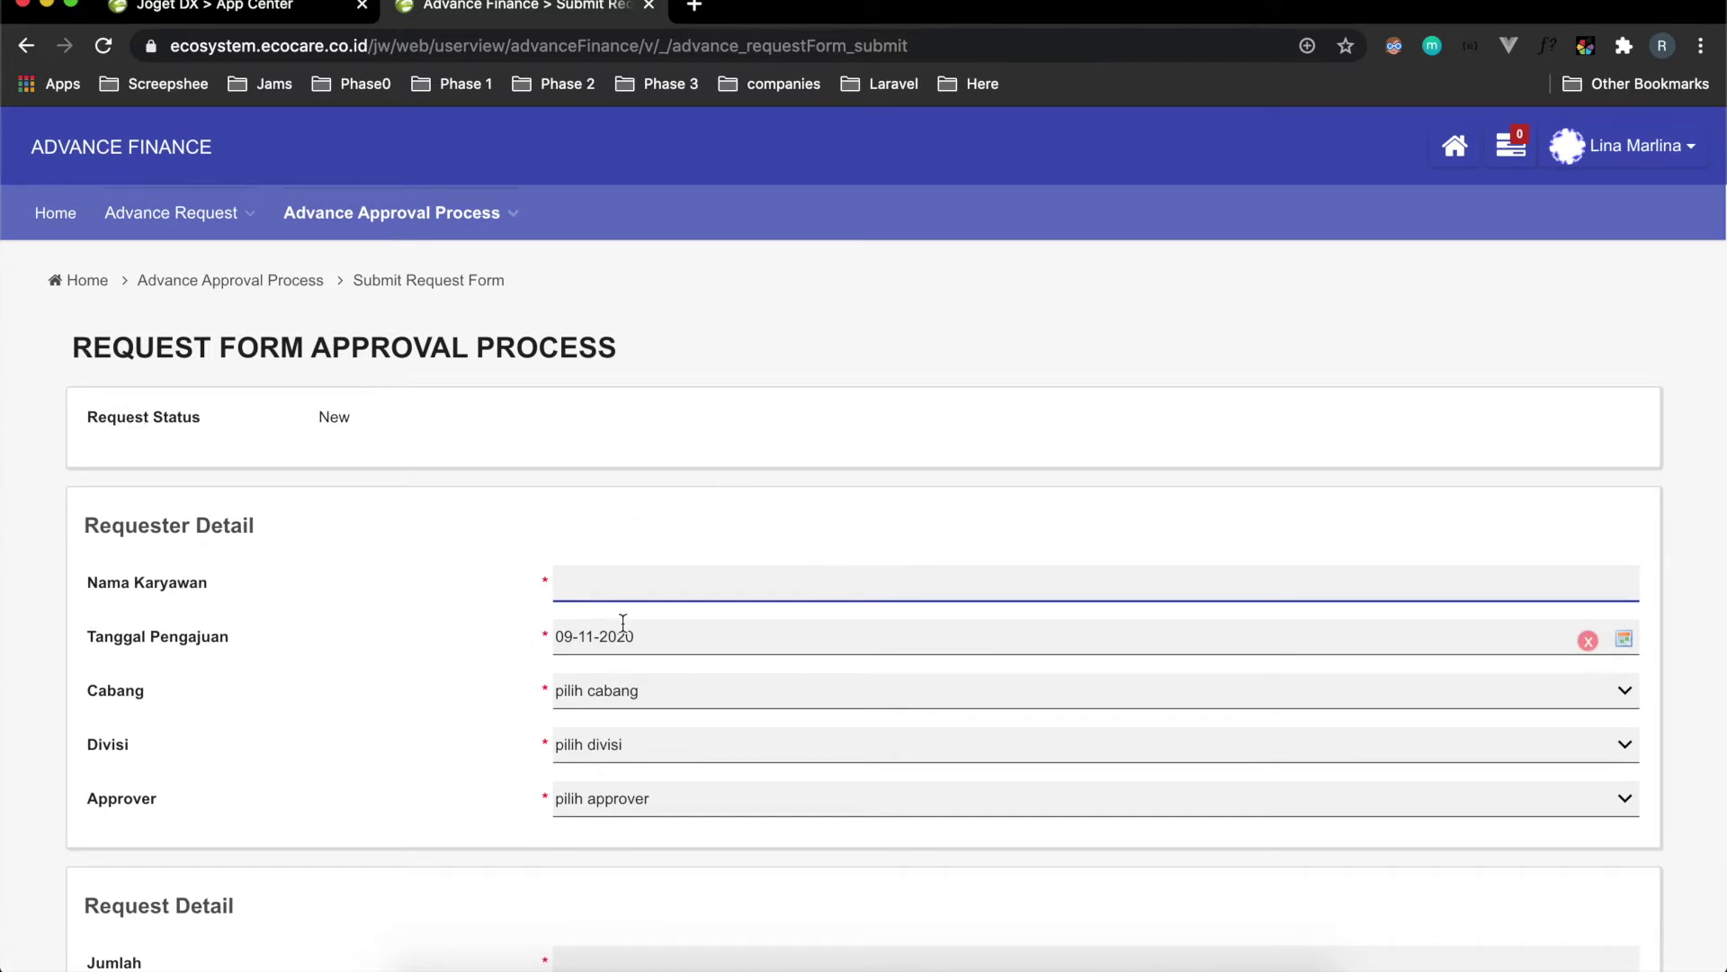
# Enter the requester's name, set Tanggal Pengajuan to 09-11-2020 and Cabang to BCC.
pyautogui.scroll(-2, 630, 691)
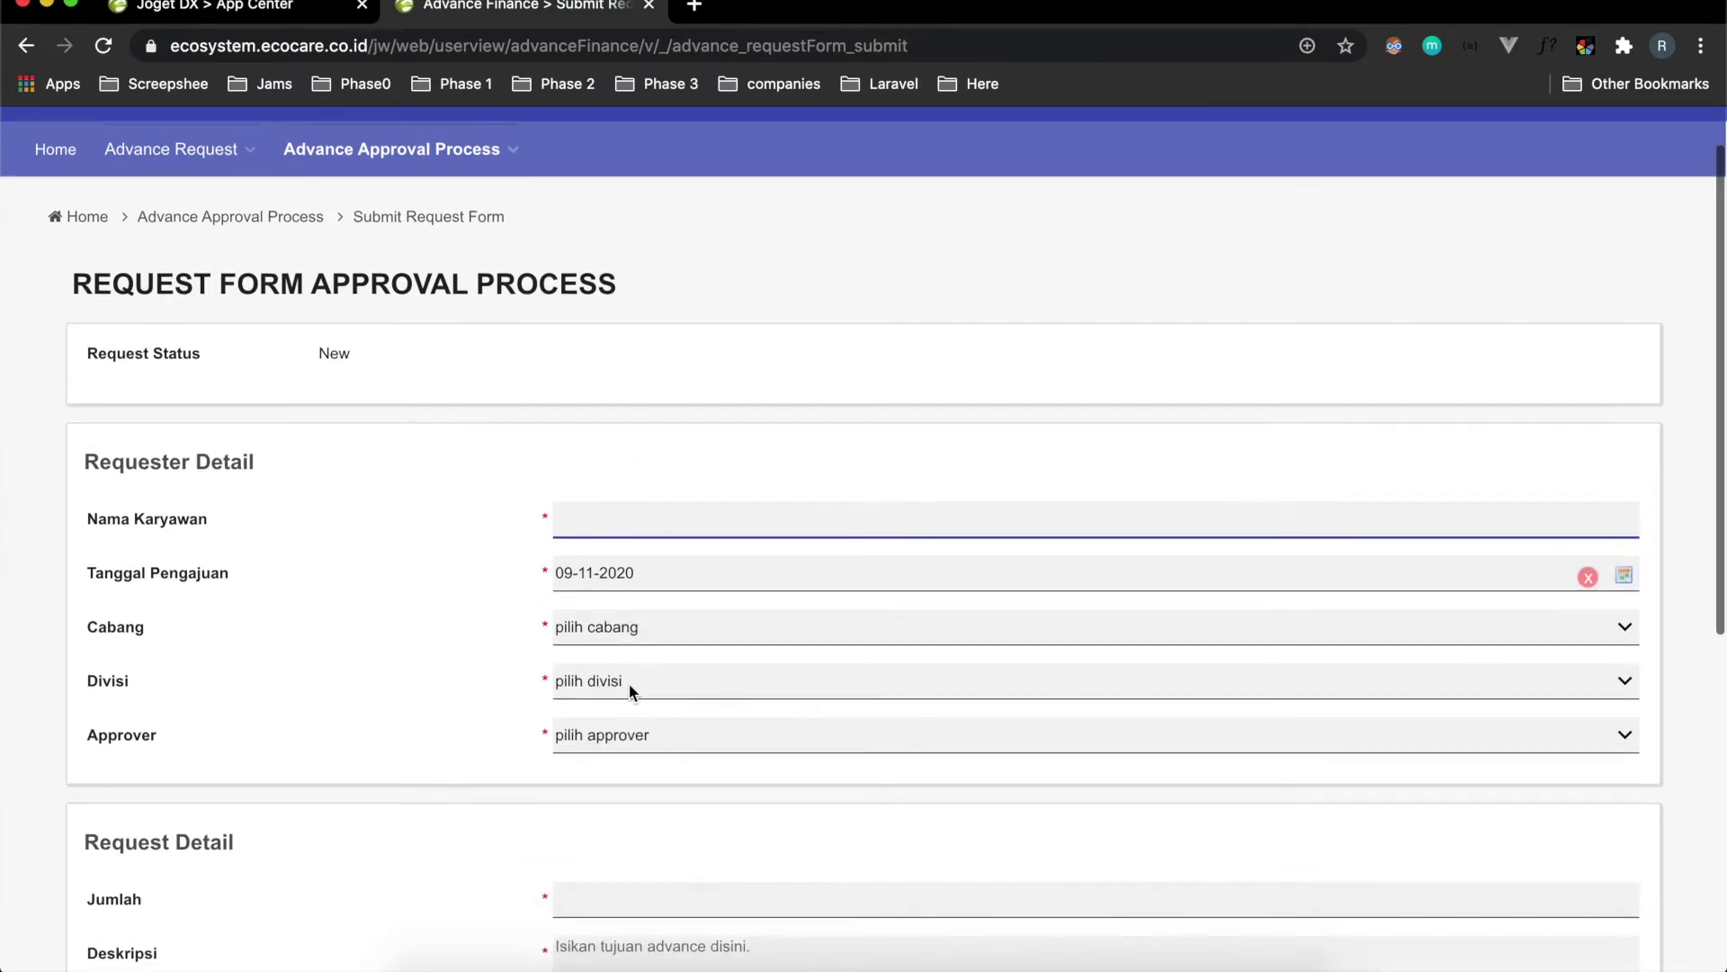
pyautogui.scroll(-2, 630, 691)
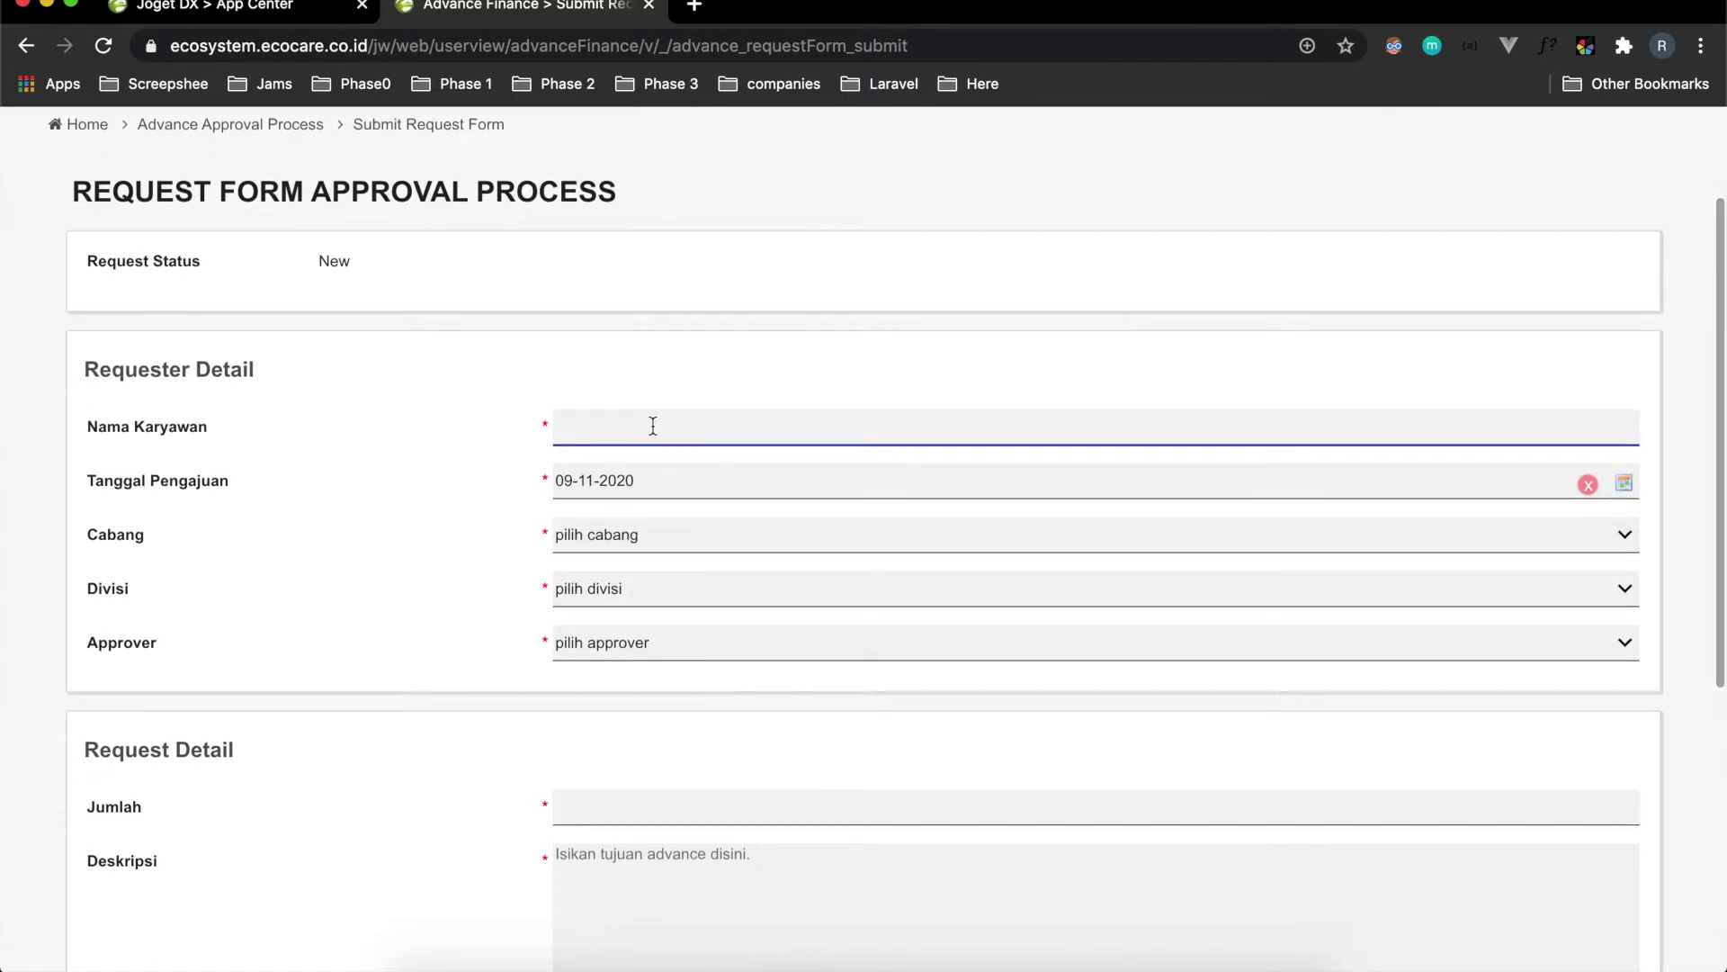
pyautogui.scroll(4, 640, 427)
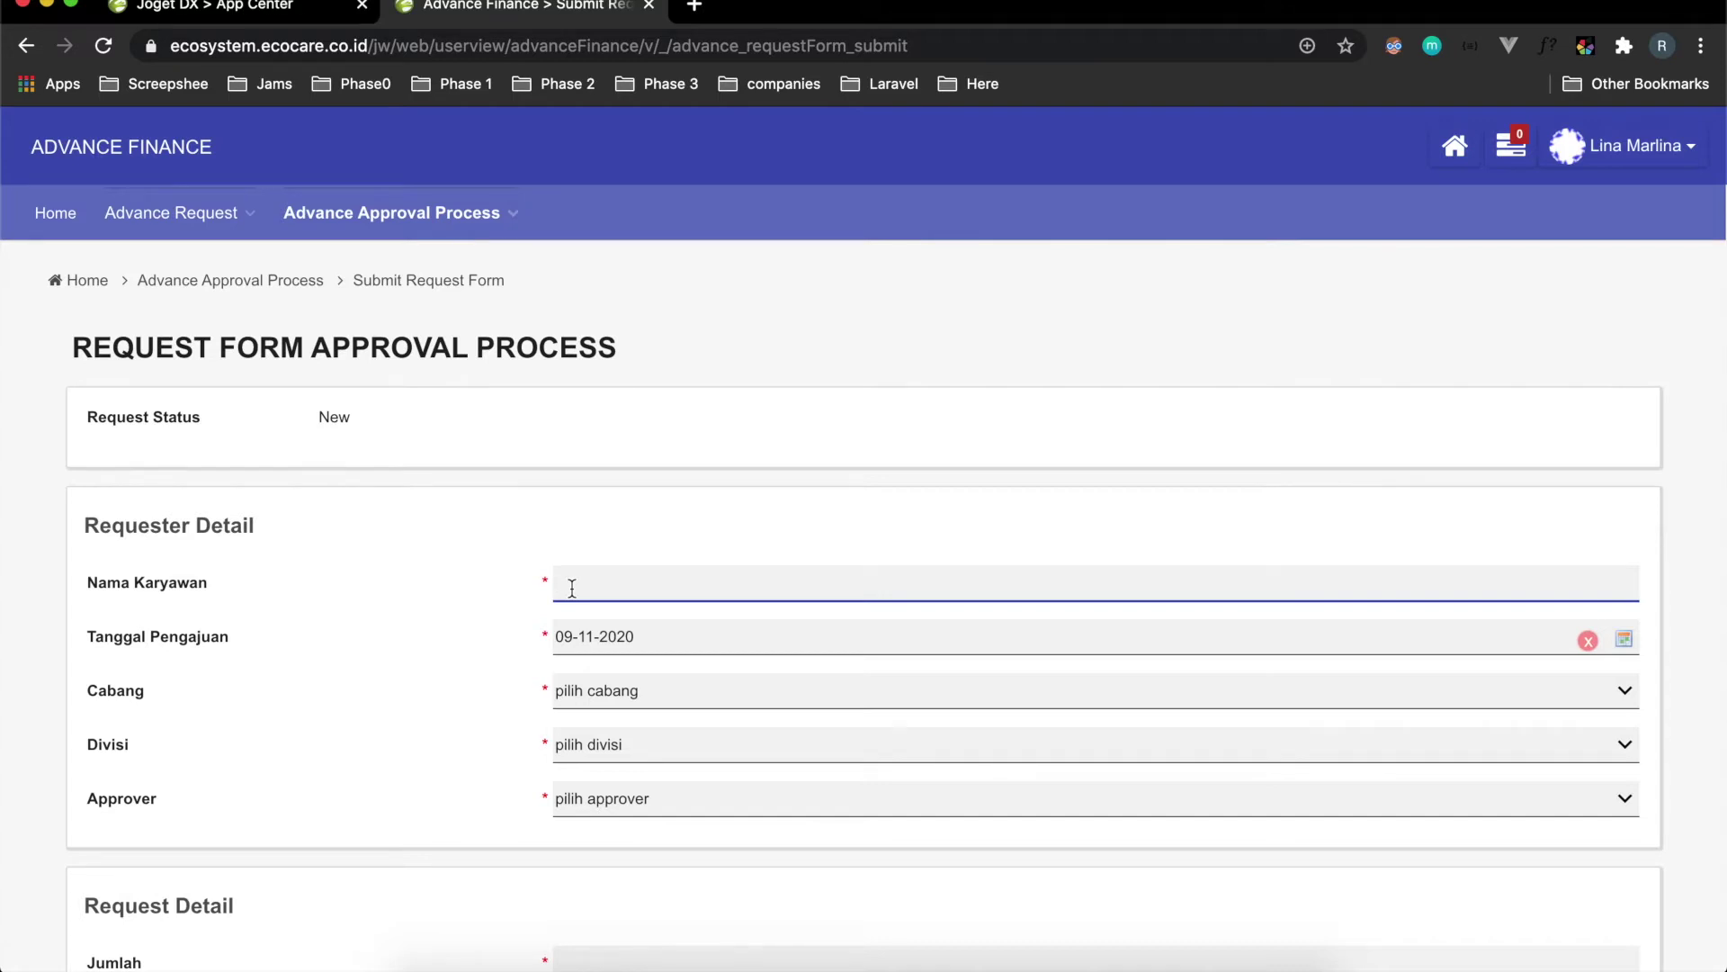
pyautogui.click(637, 641)
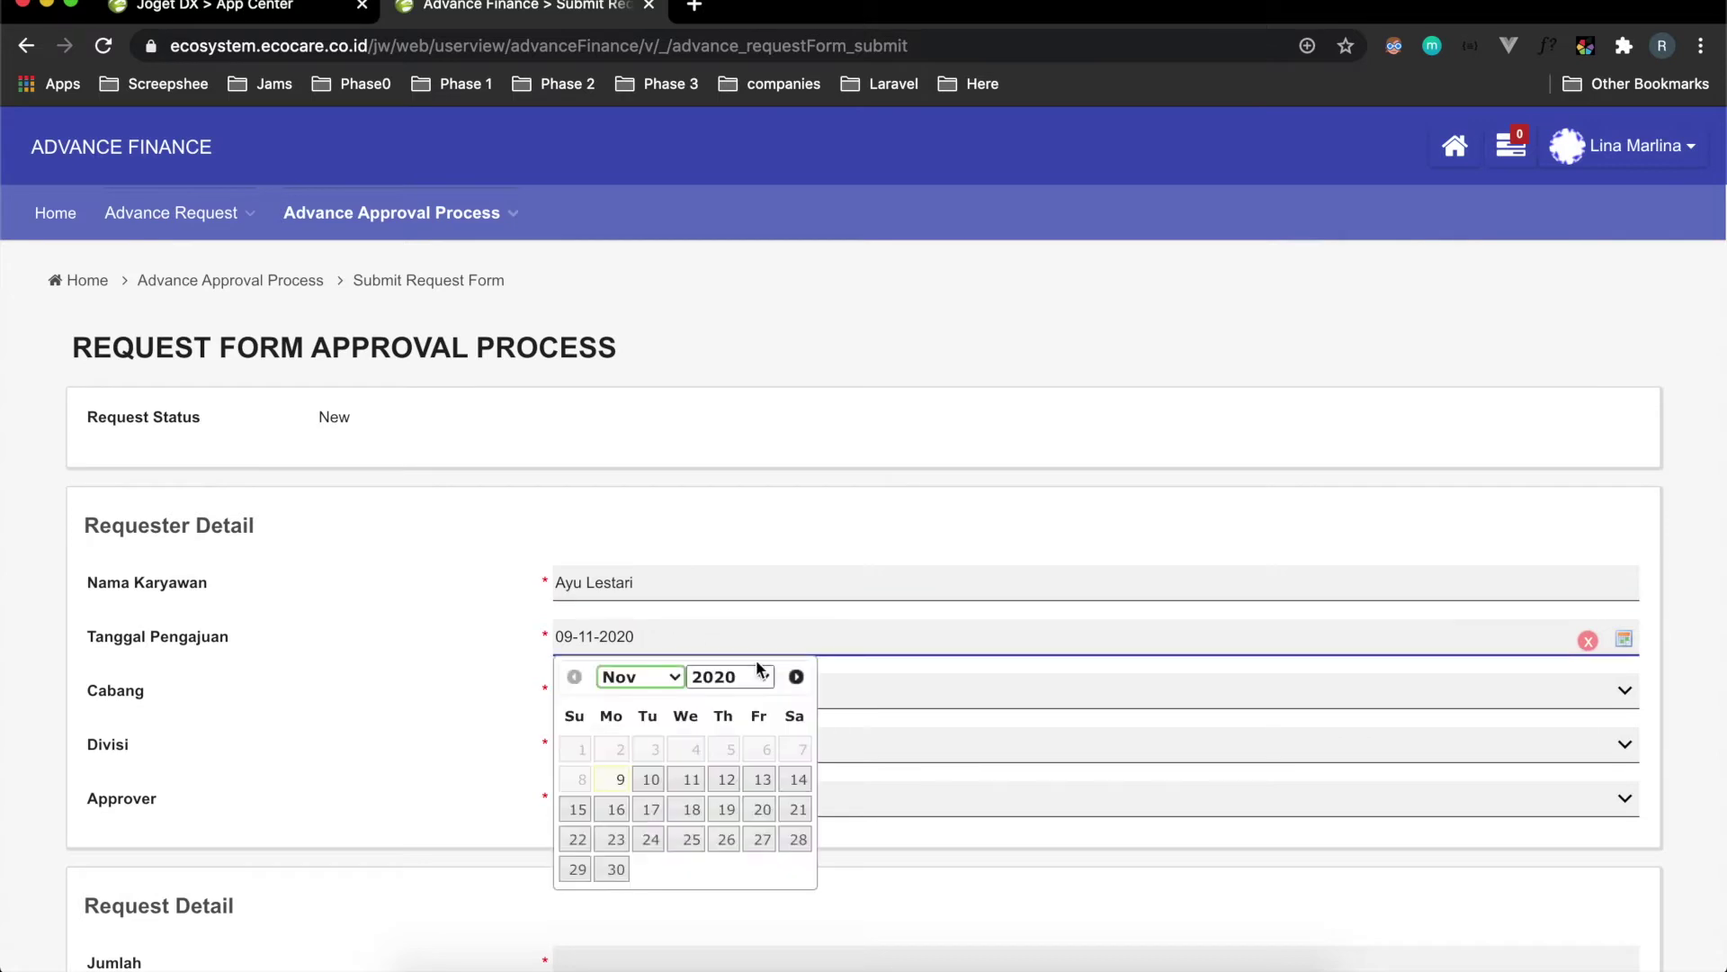
pyautogui.click(435, 638)
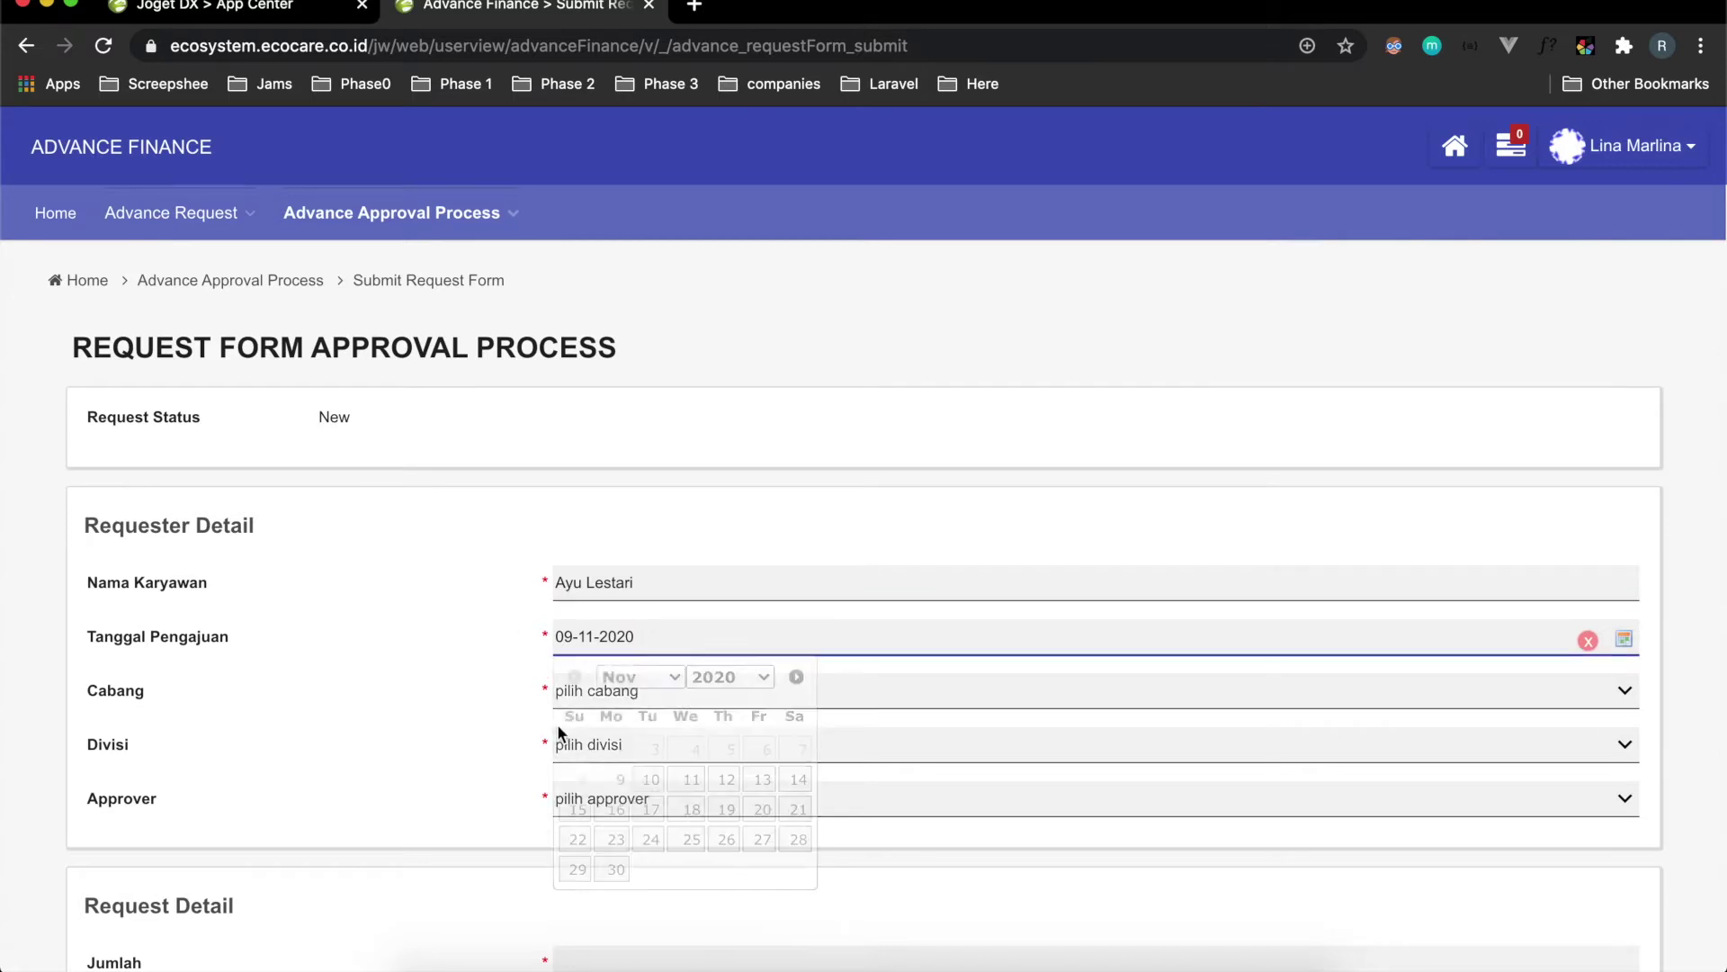
pyautogui.click(649, 779)
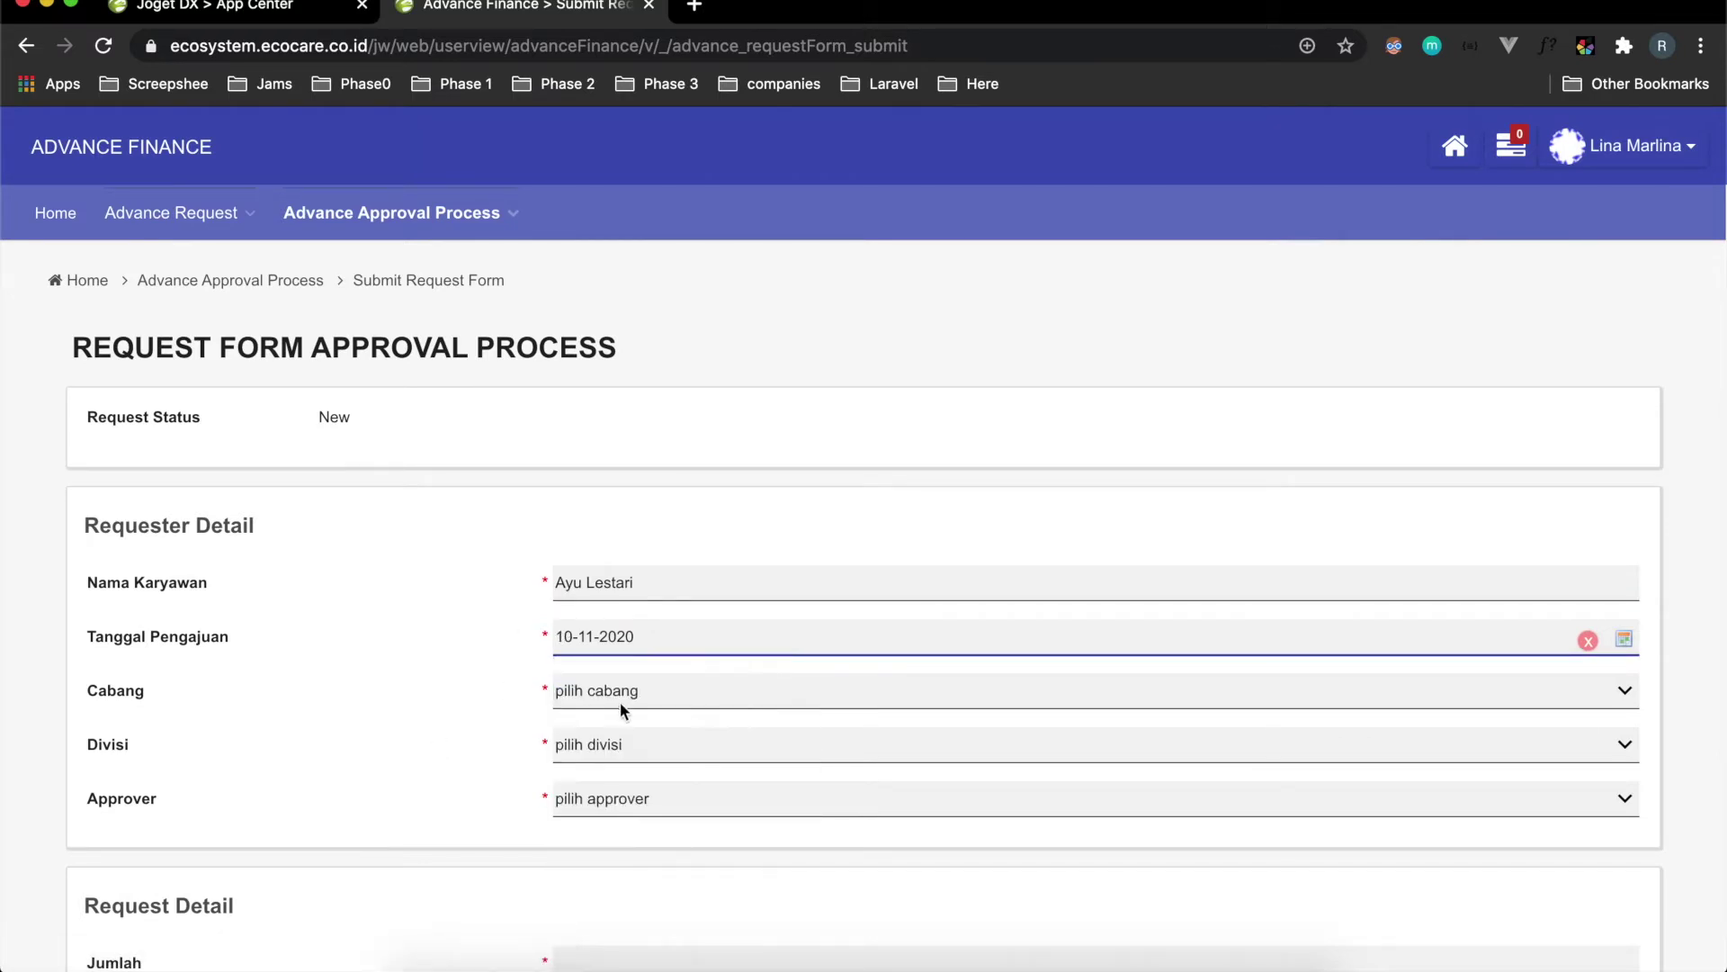
pyautogui.click(621, 707)
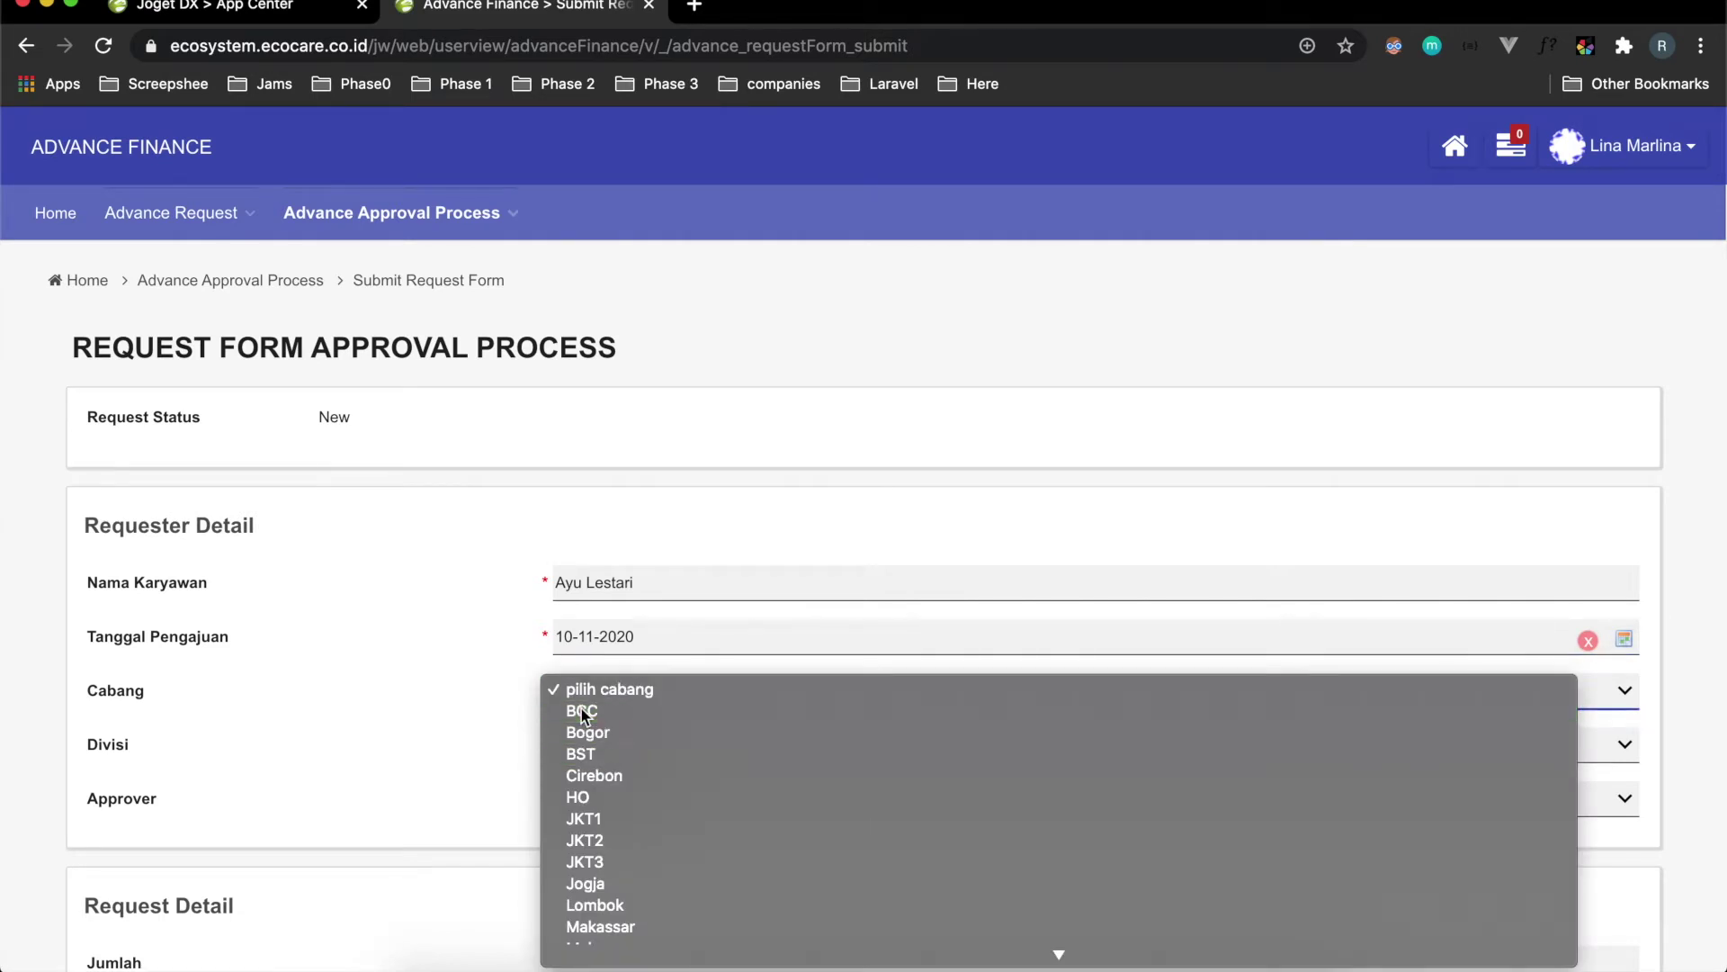
pyautogui.click(581, 710)
pyautogui.click(594, 744)
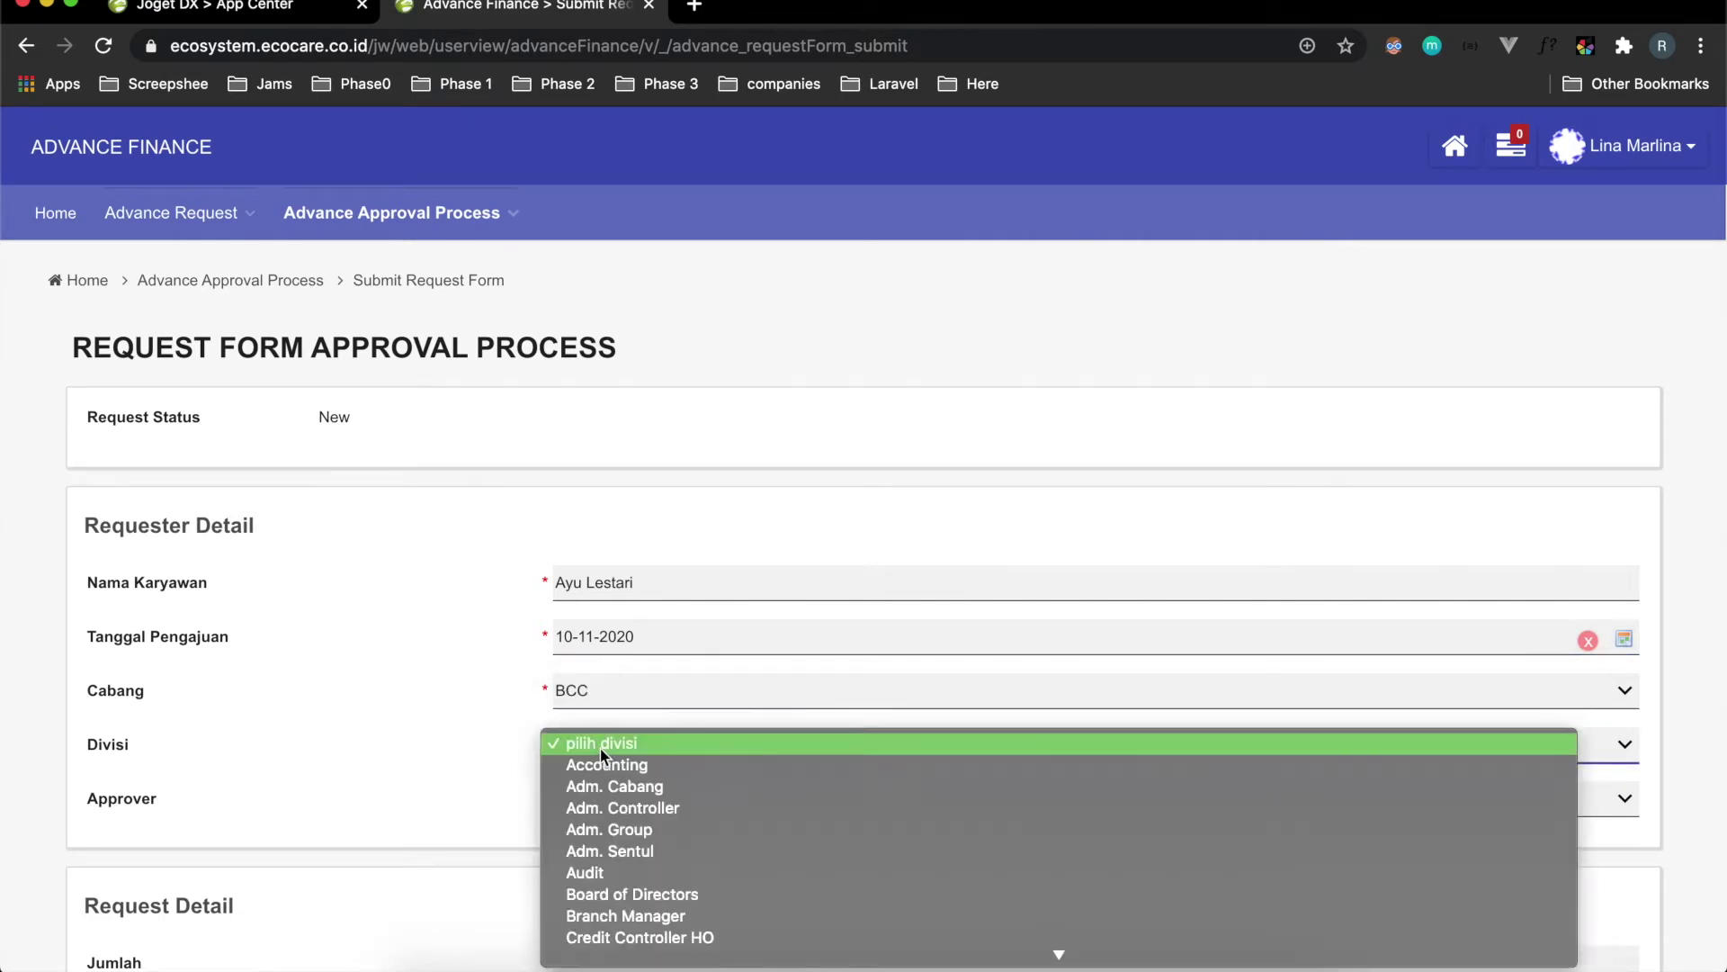
pyautogui.click(483, 724)
pyautogui.click(565, 645)
pyautogui.click(621, 779)
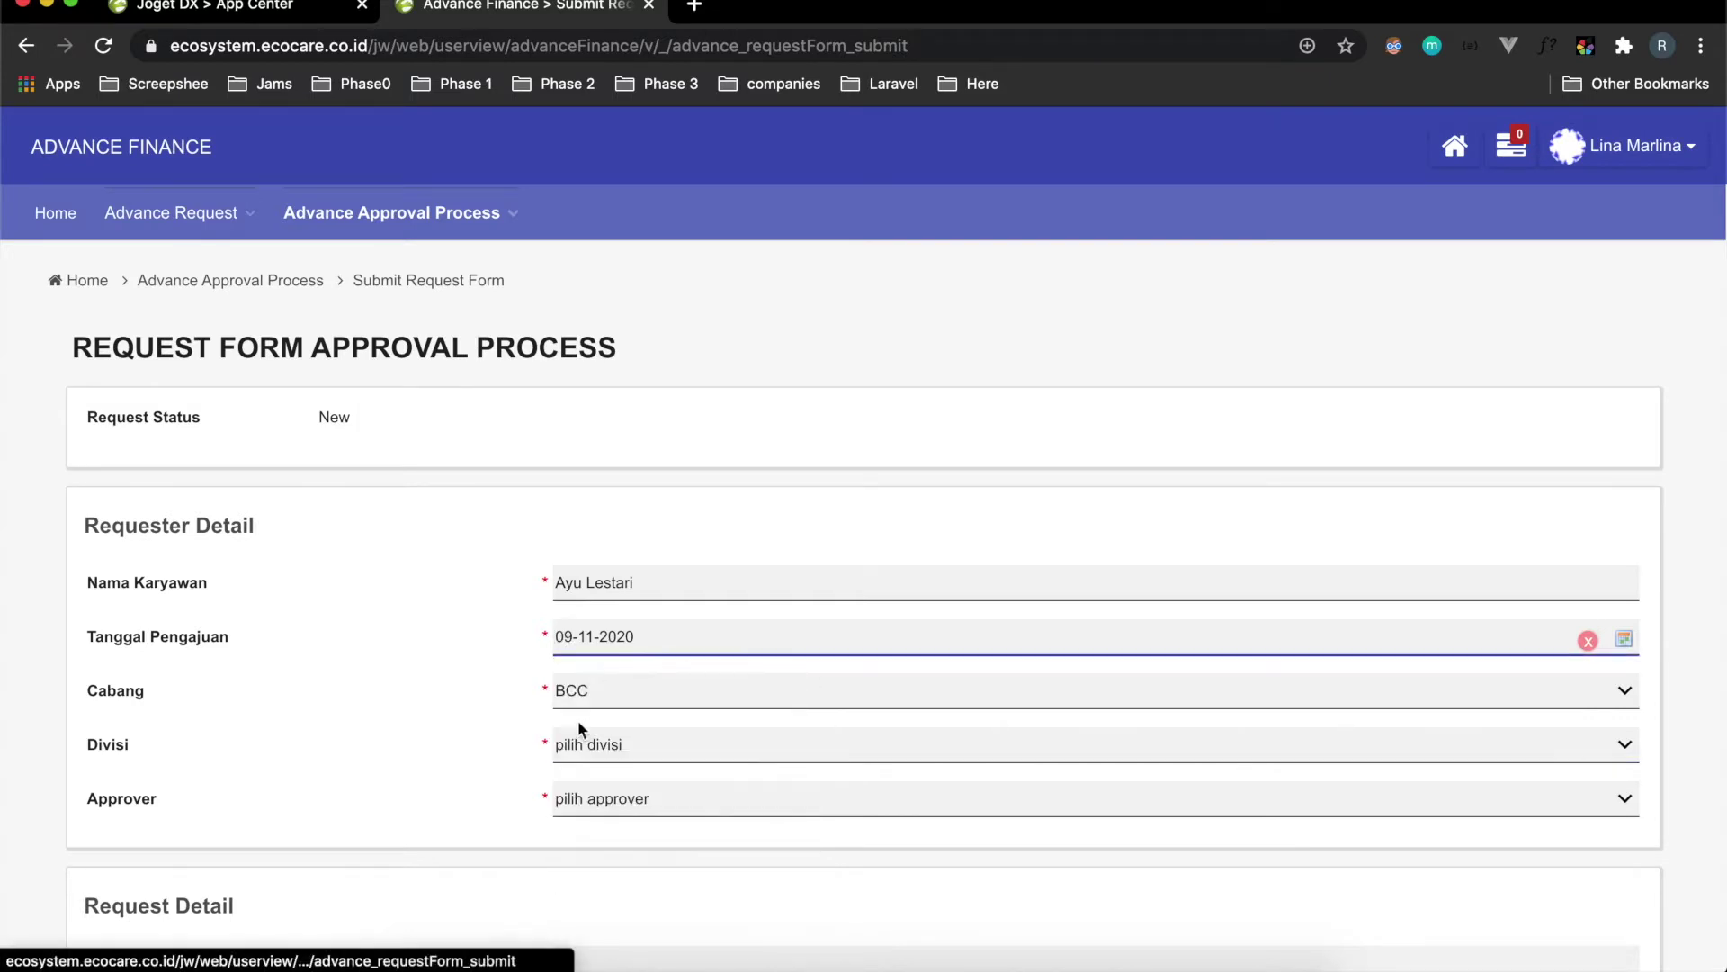
# Choose Adm. Cabang as the division and select the approver.
pyautogui.click(586, 740)
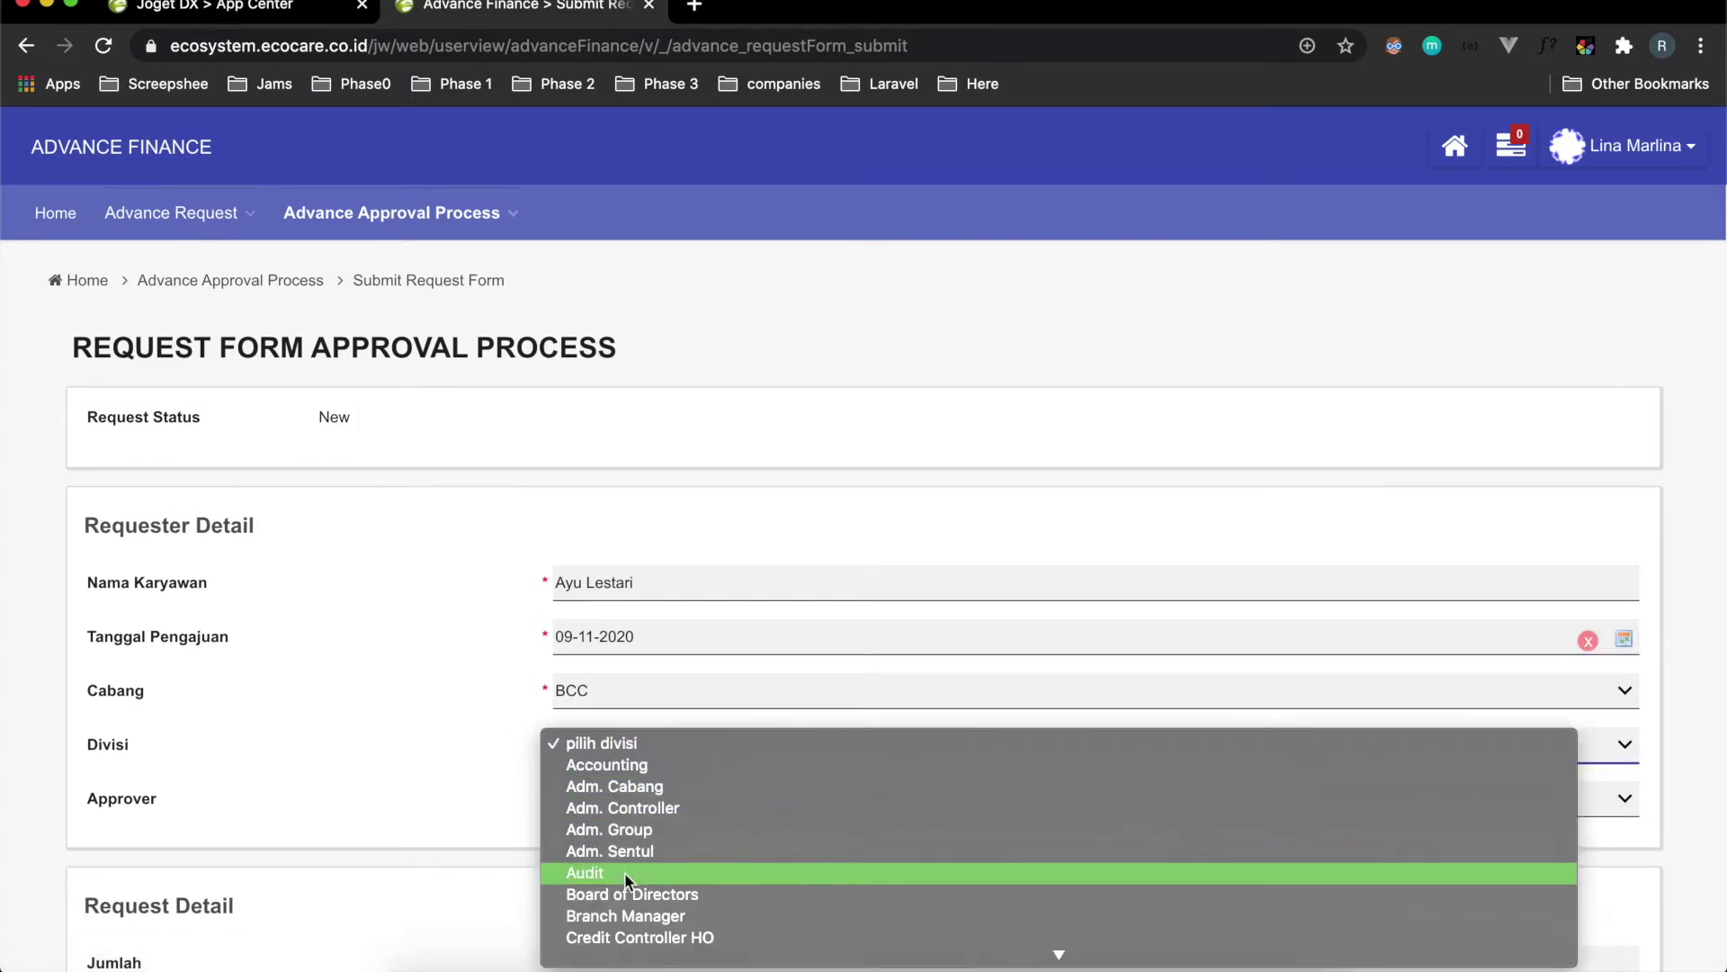
pyautogui.scroll(-3, 624, 872)
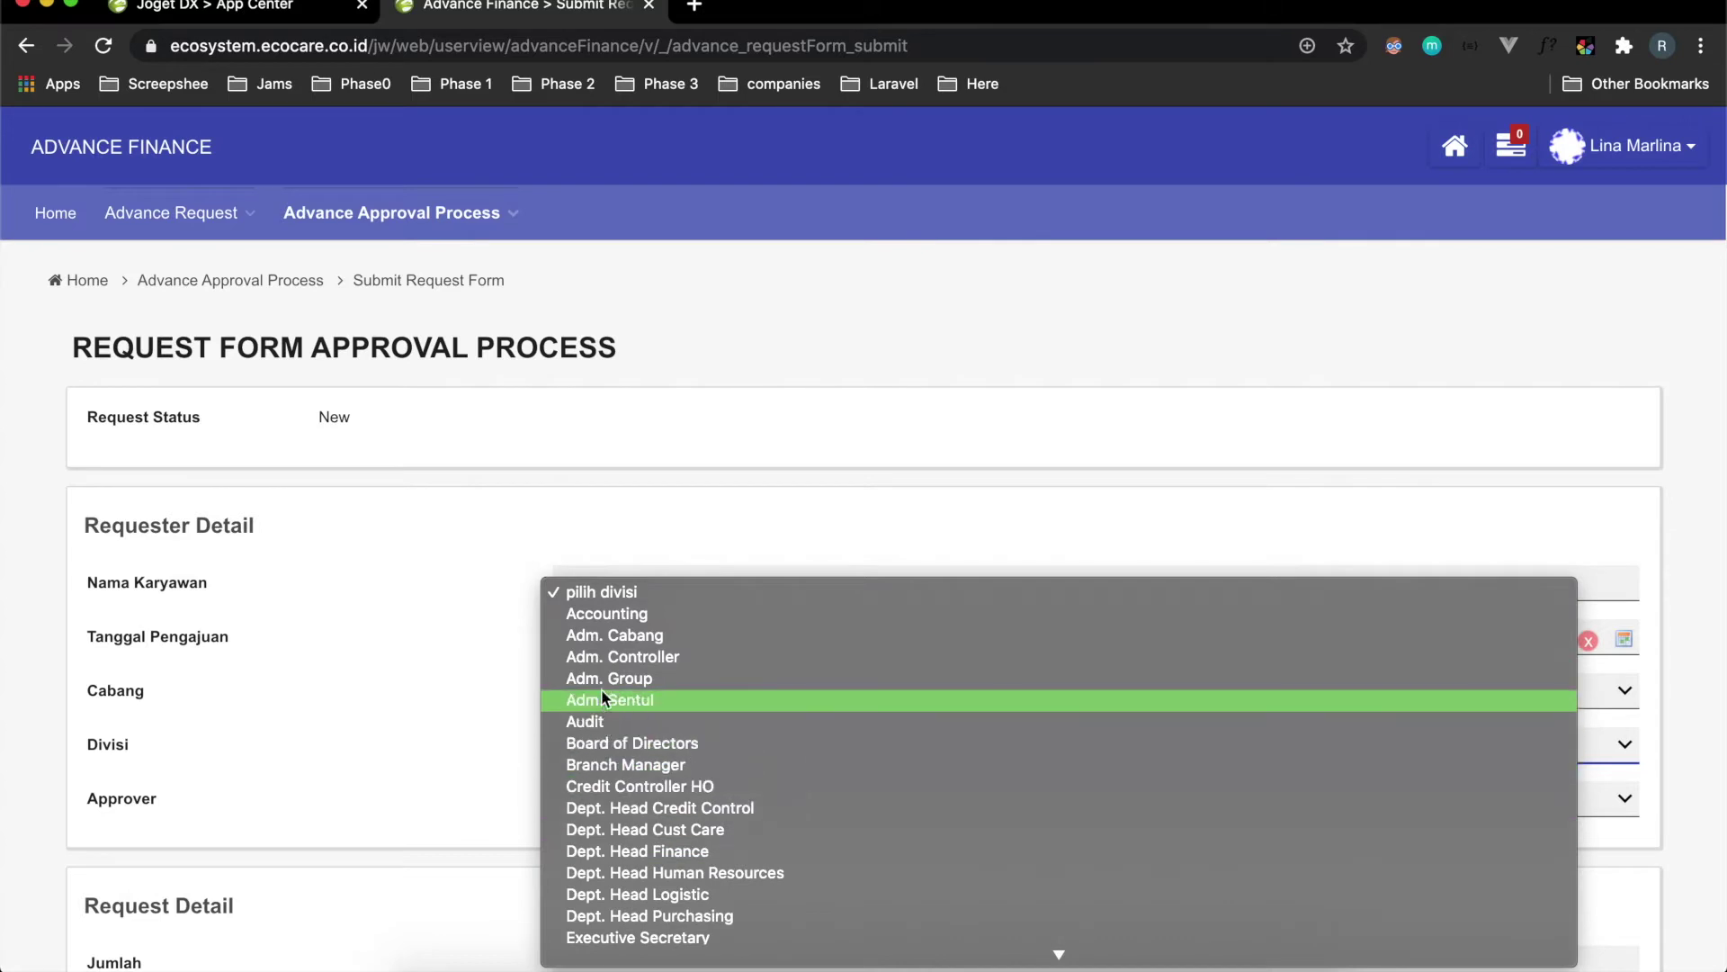
pyautogui.scroll(-3, 625, 659)
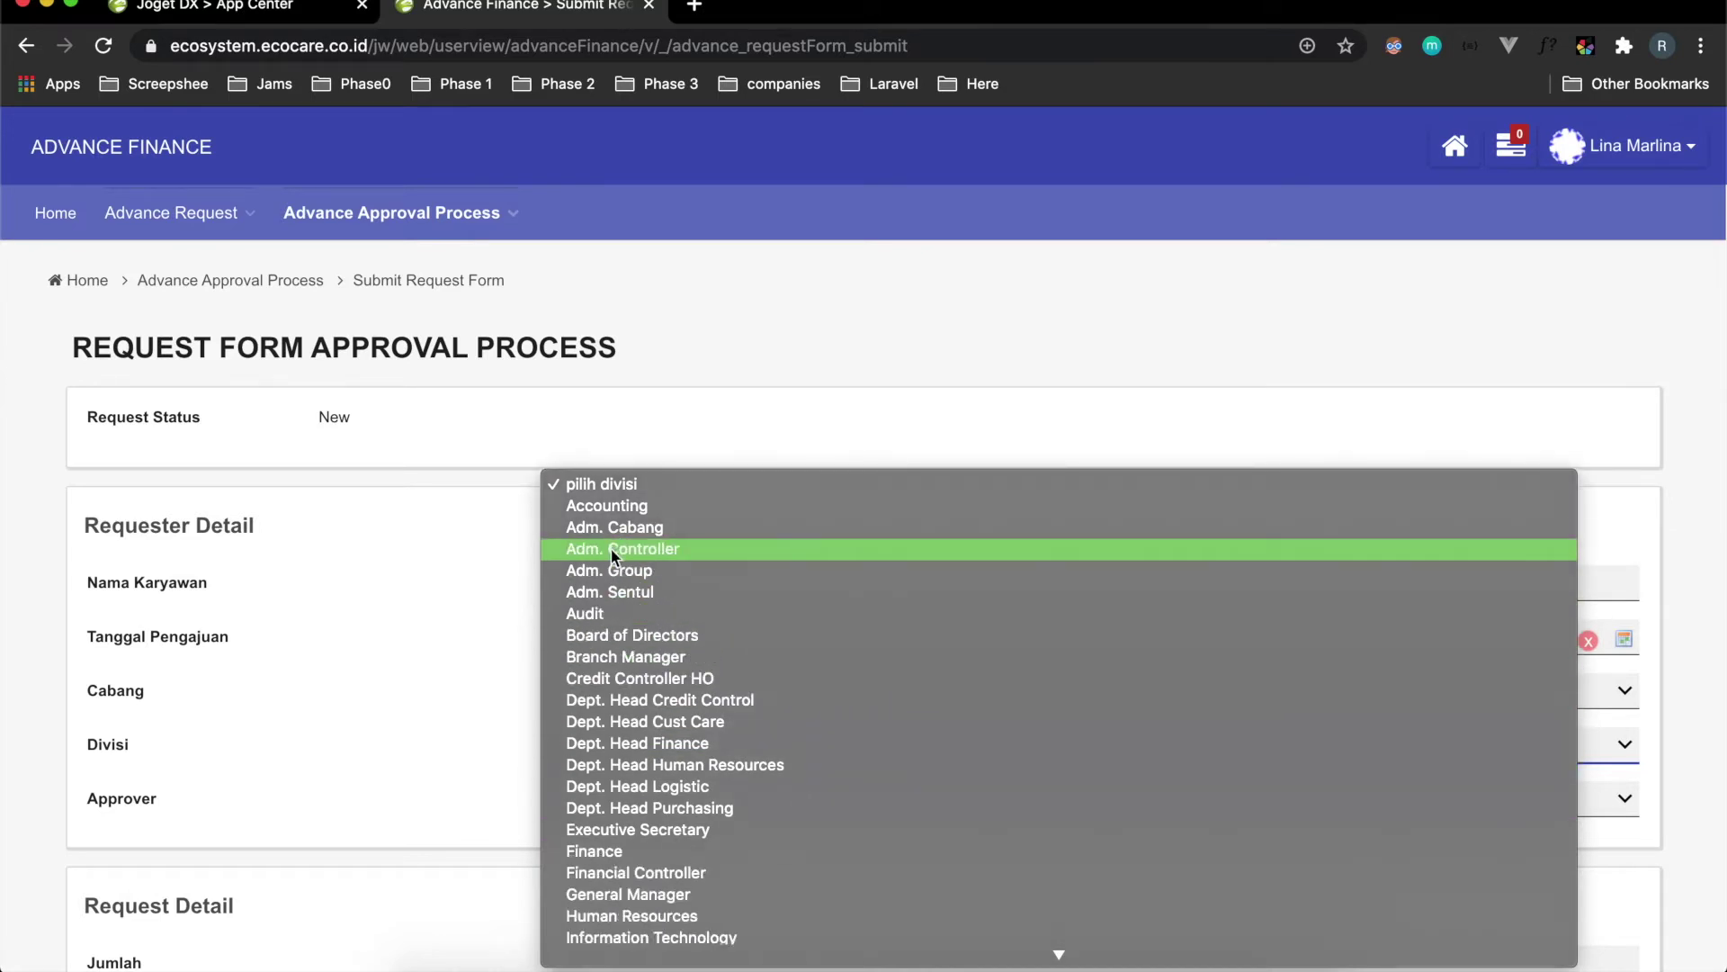
pyautogui.click(608, 524)
pyautogui.scroll(-2, 664, 757)
pyautogui.scroll(-1, 592, 810)
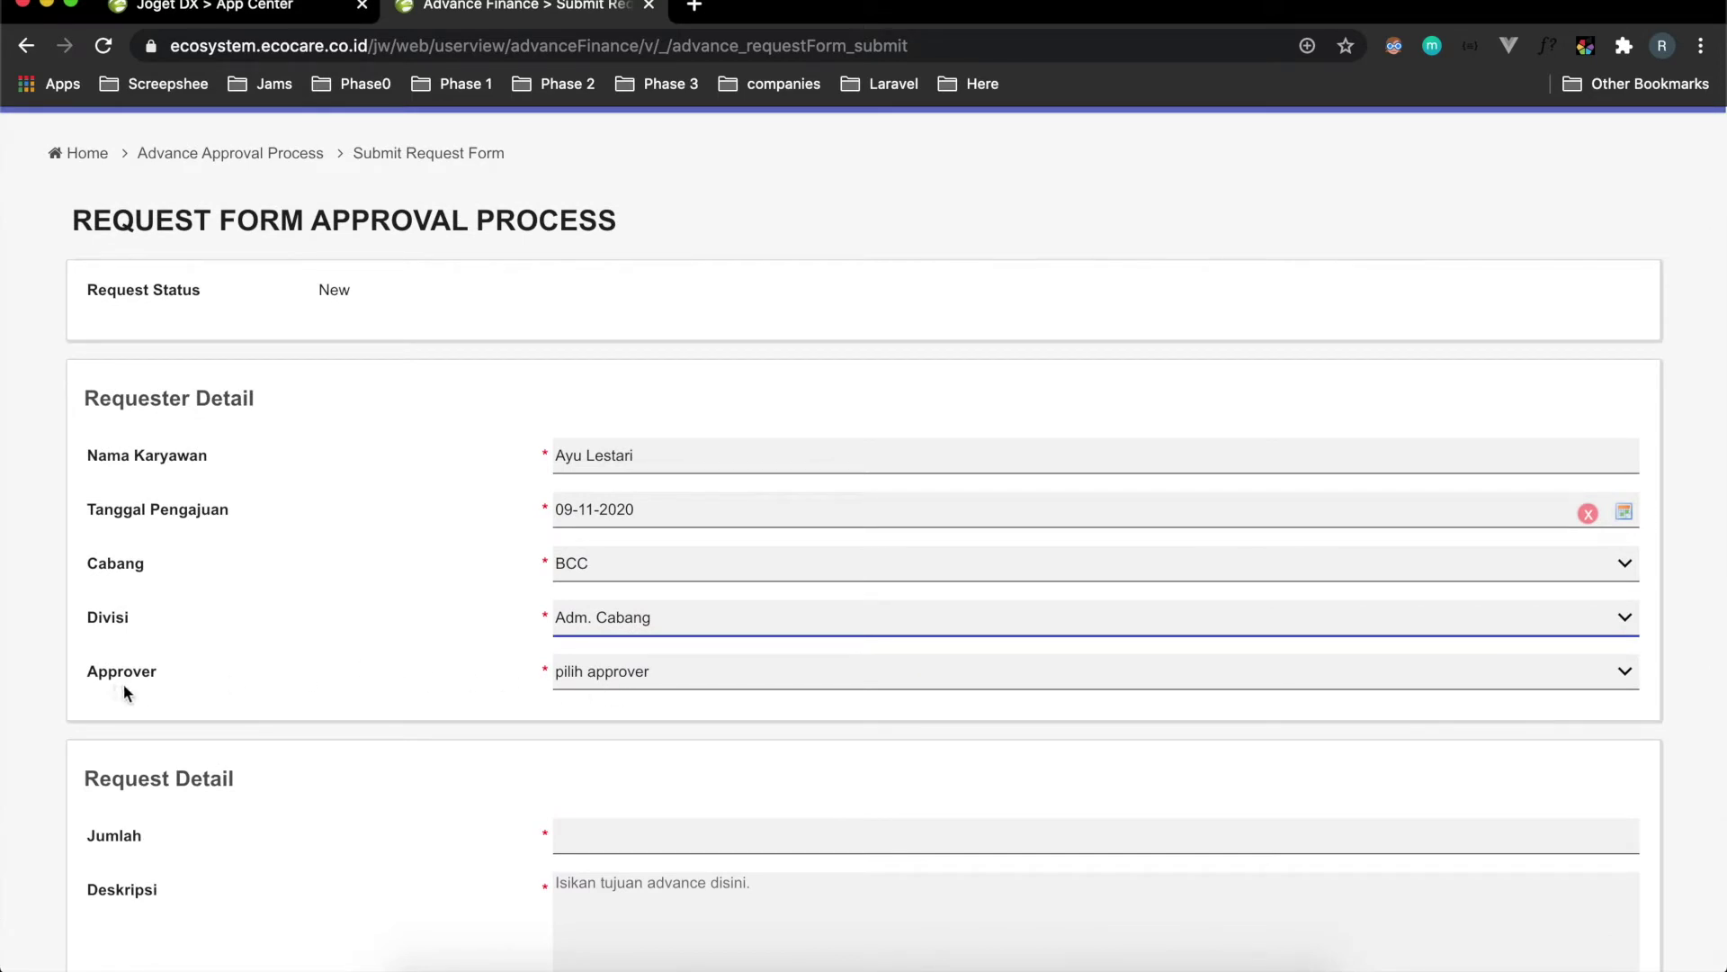
pyautogui.click(625, 678)
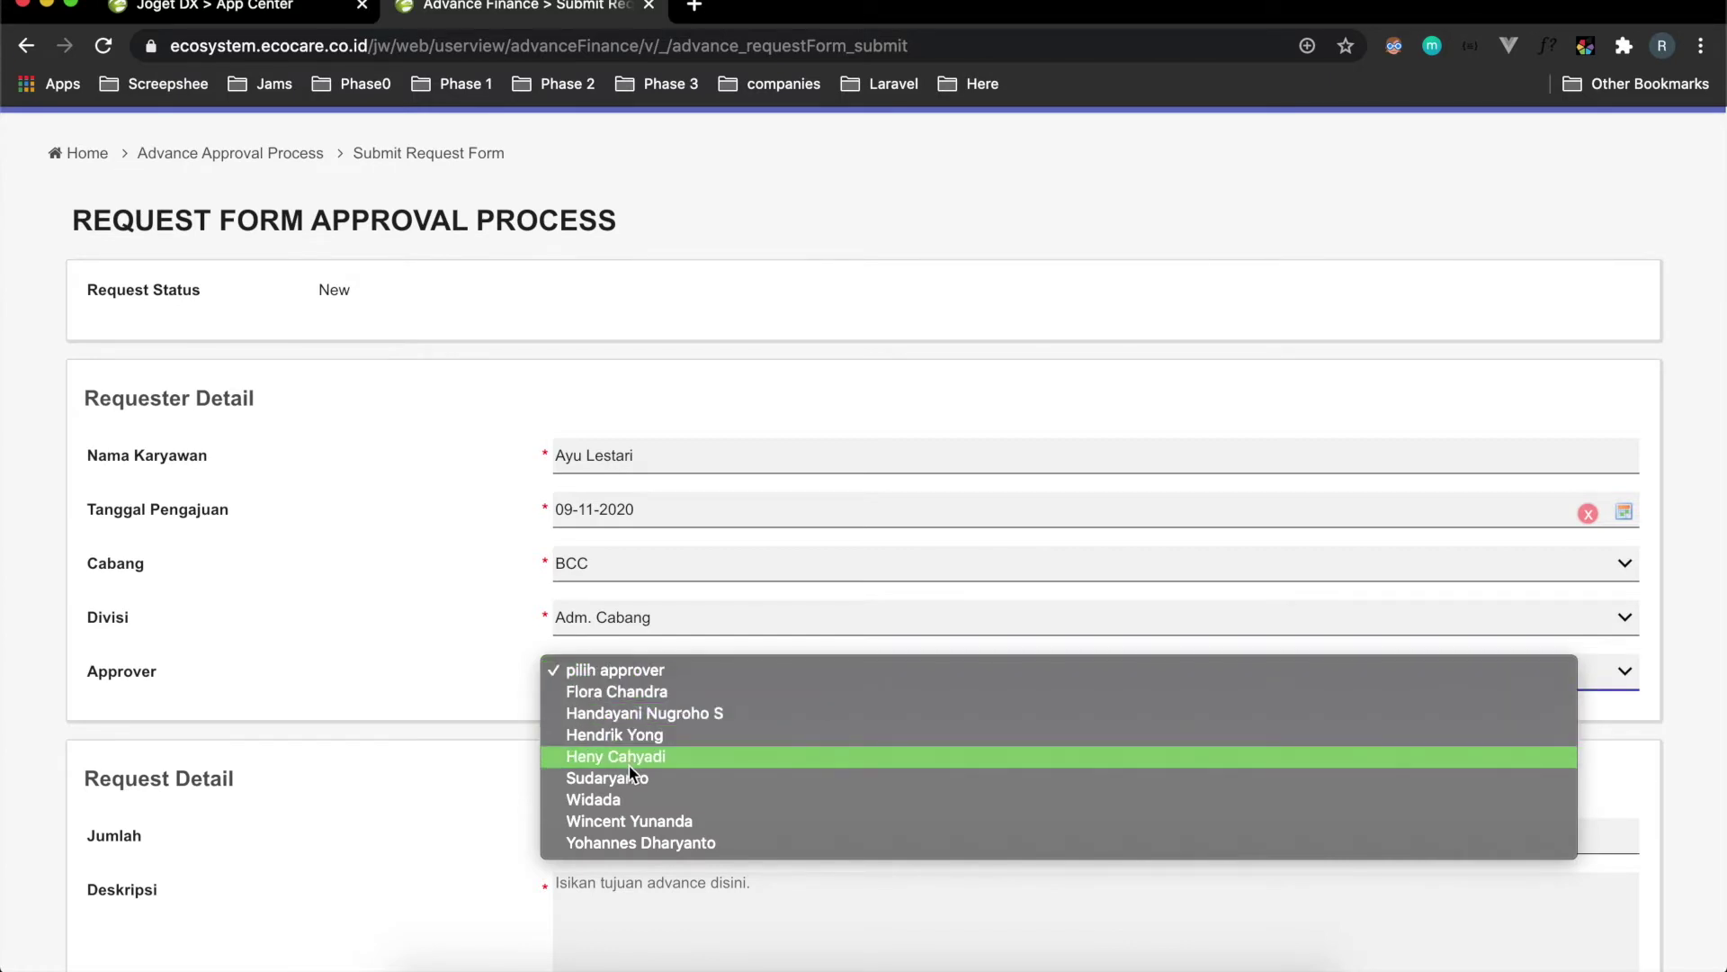
pyautogui.click(619, 715)
pyautogui.scroll(-3, 472, 688)
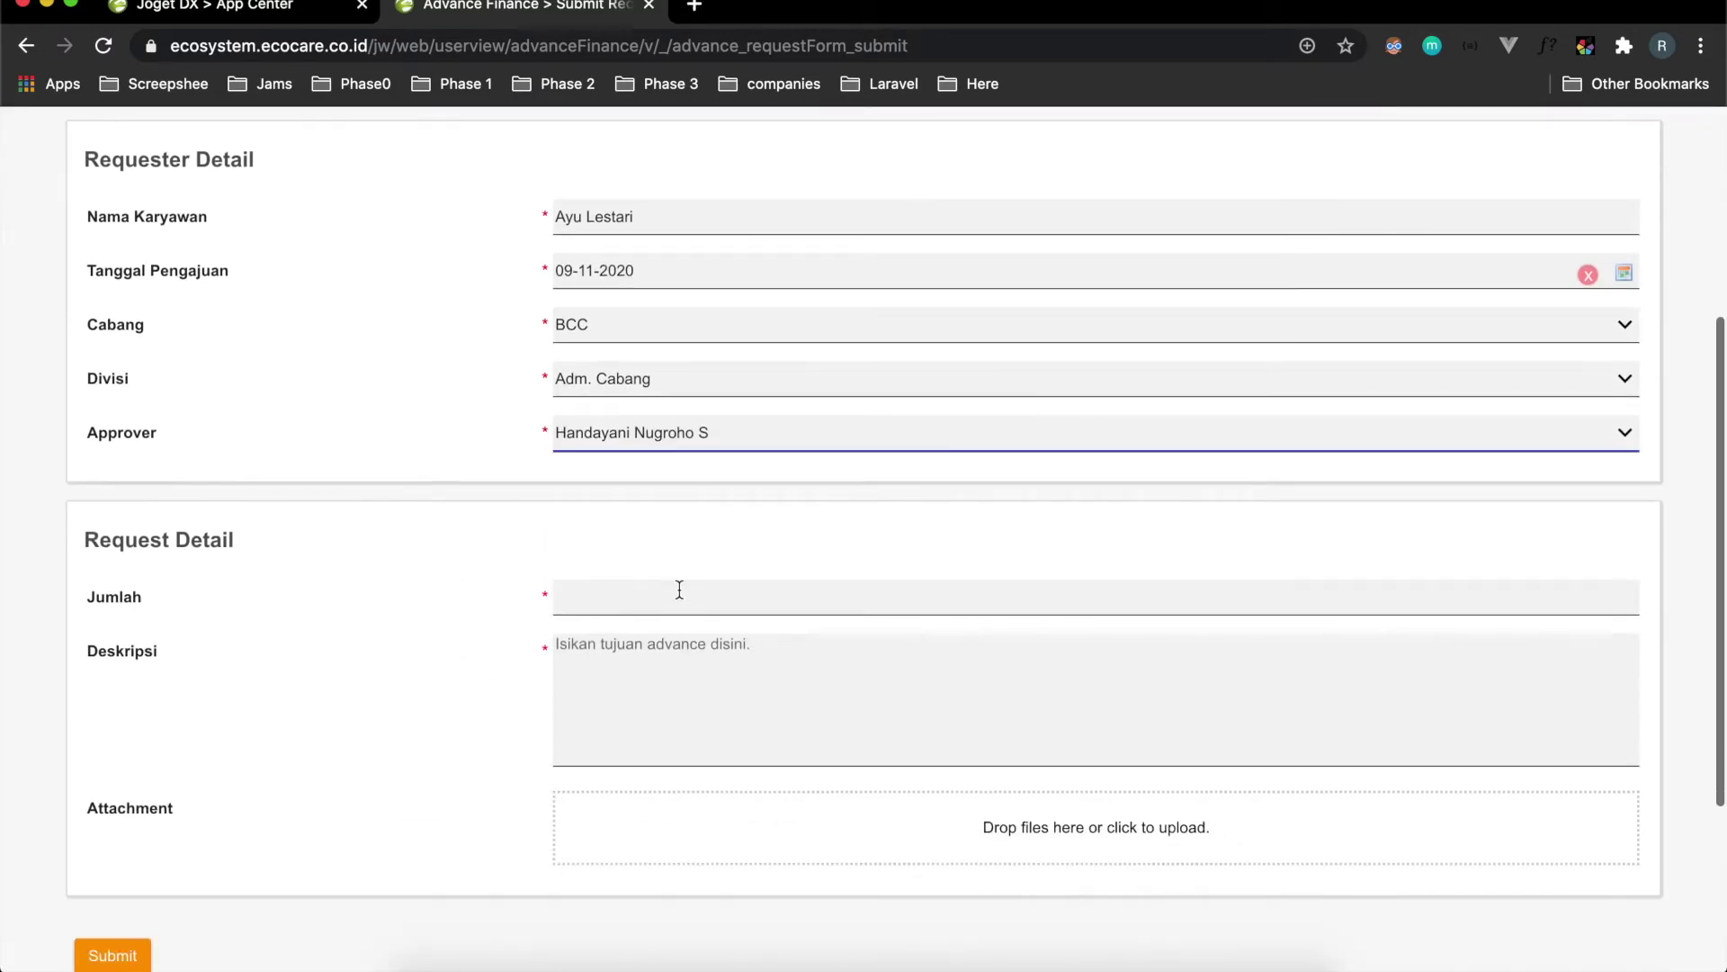
# Correct Jumlah to 150000 (150.000,00) and enter the Servis Mobil description.
pyautogui.click(648, 602)
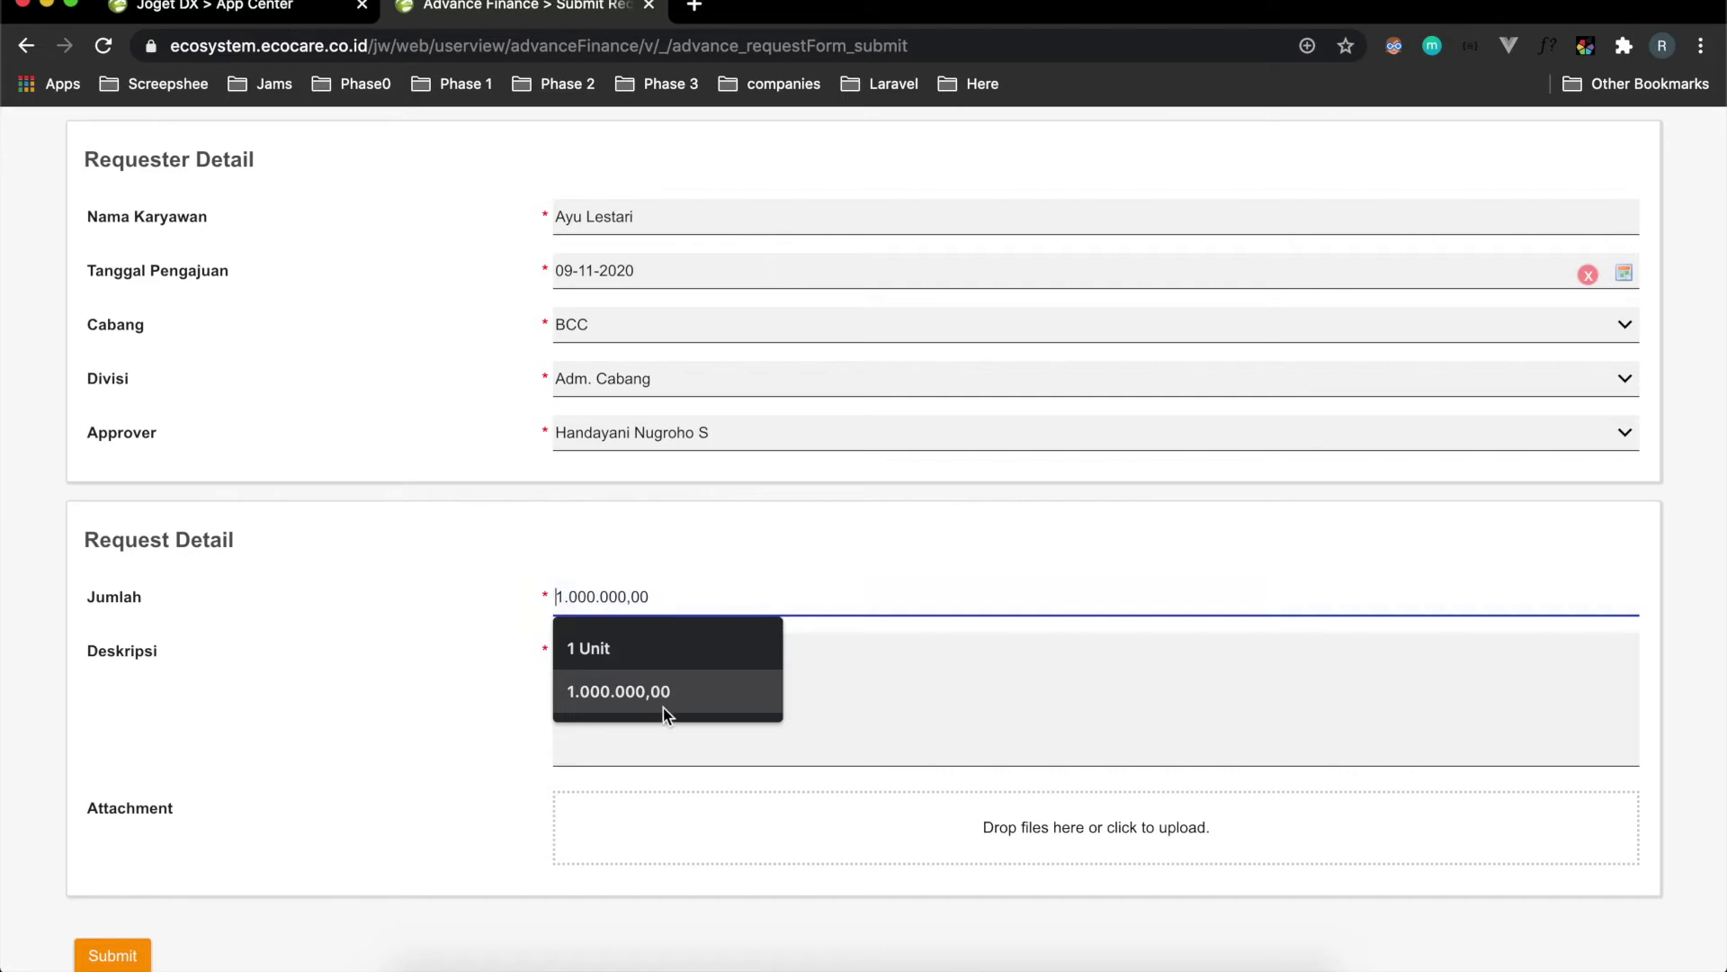
pyautogui.click(616, 651)
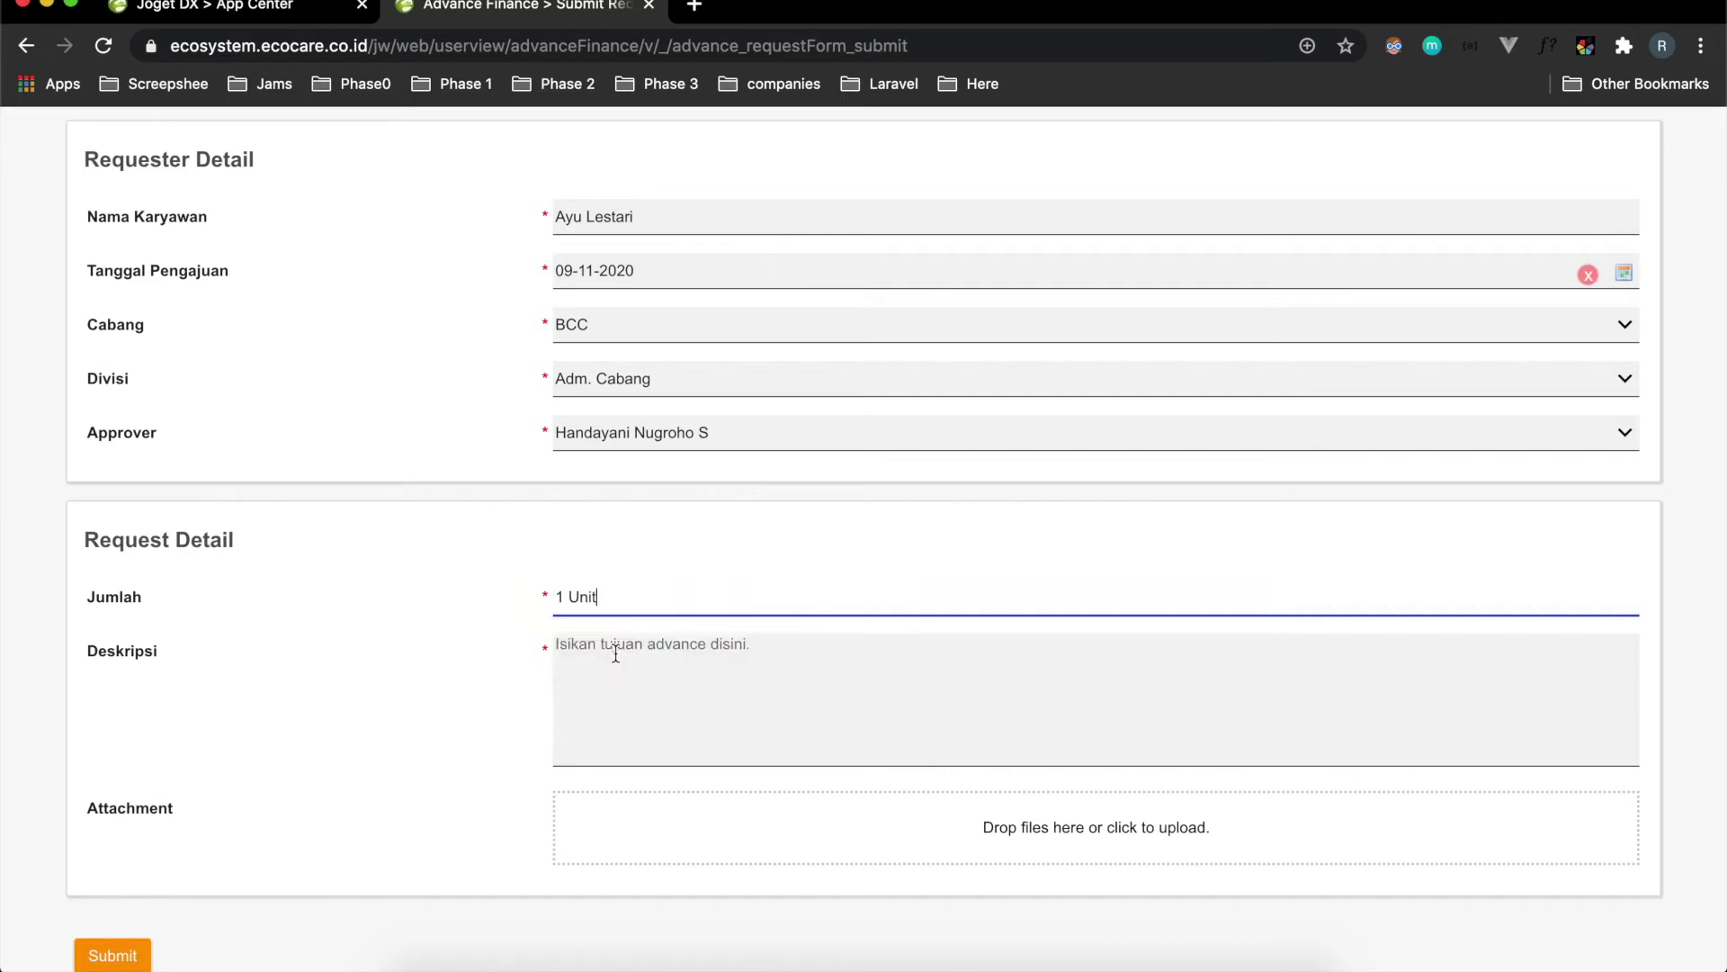
pyautogui.click(672, 682)
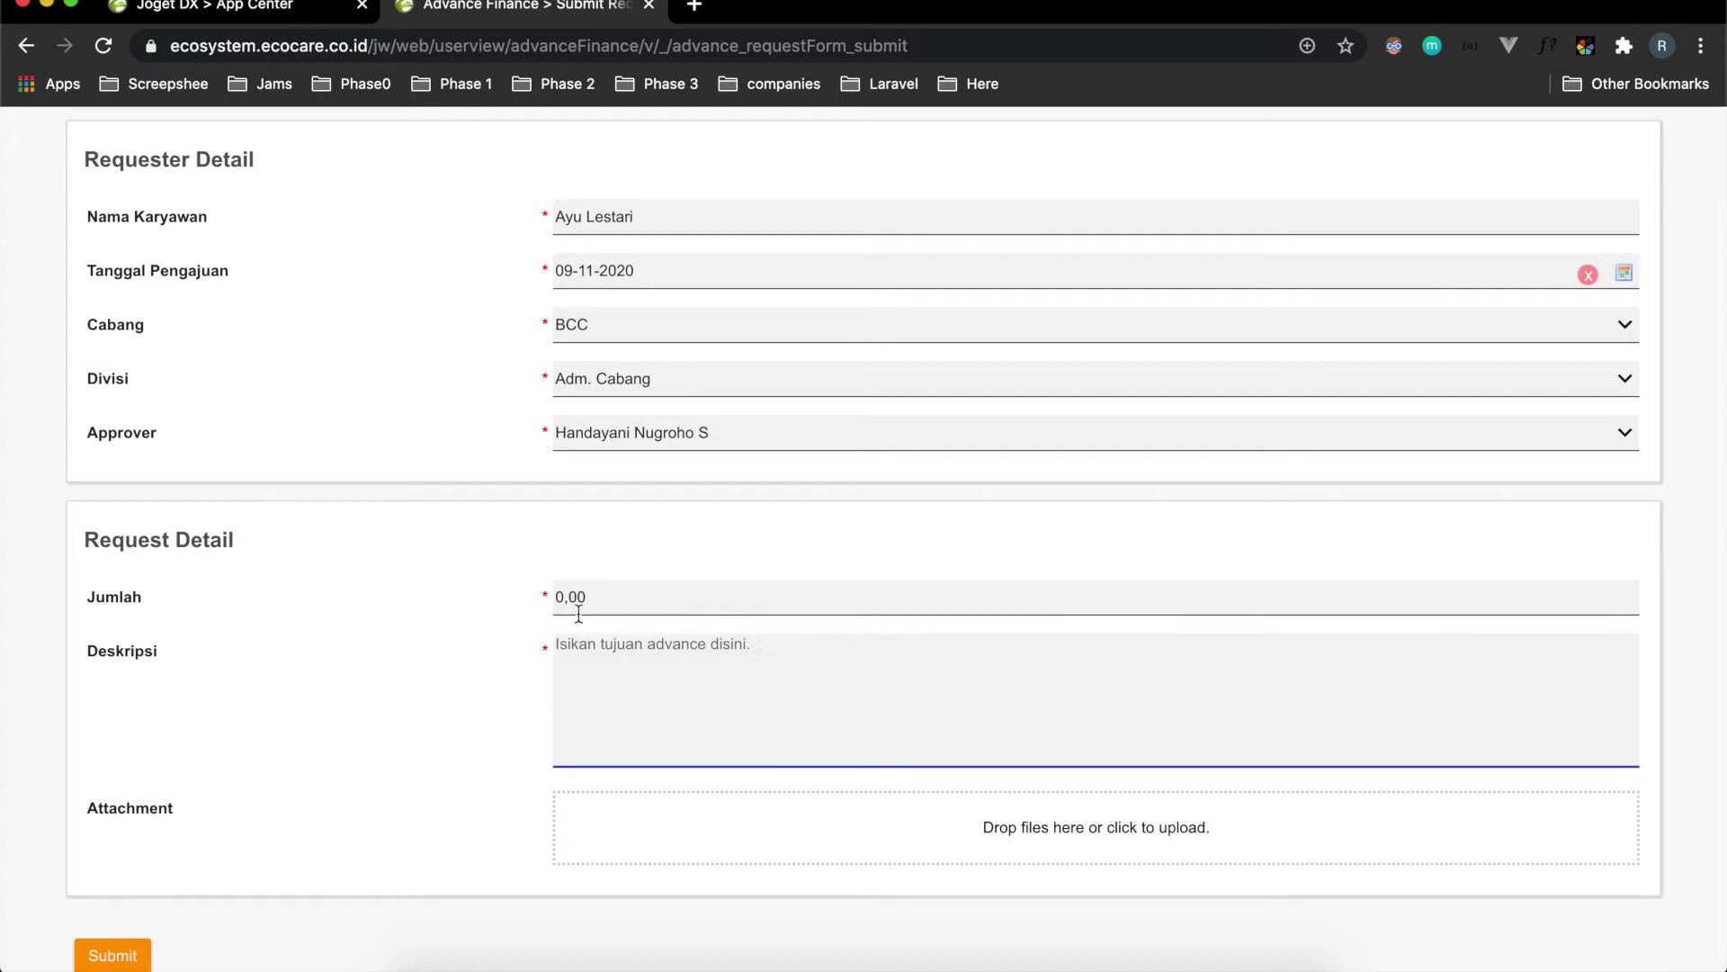
pyautogui.click(660, 601)
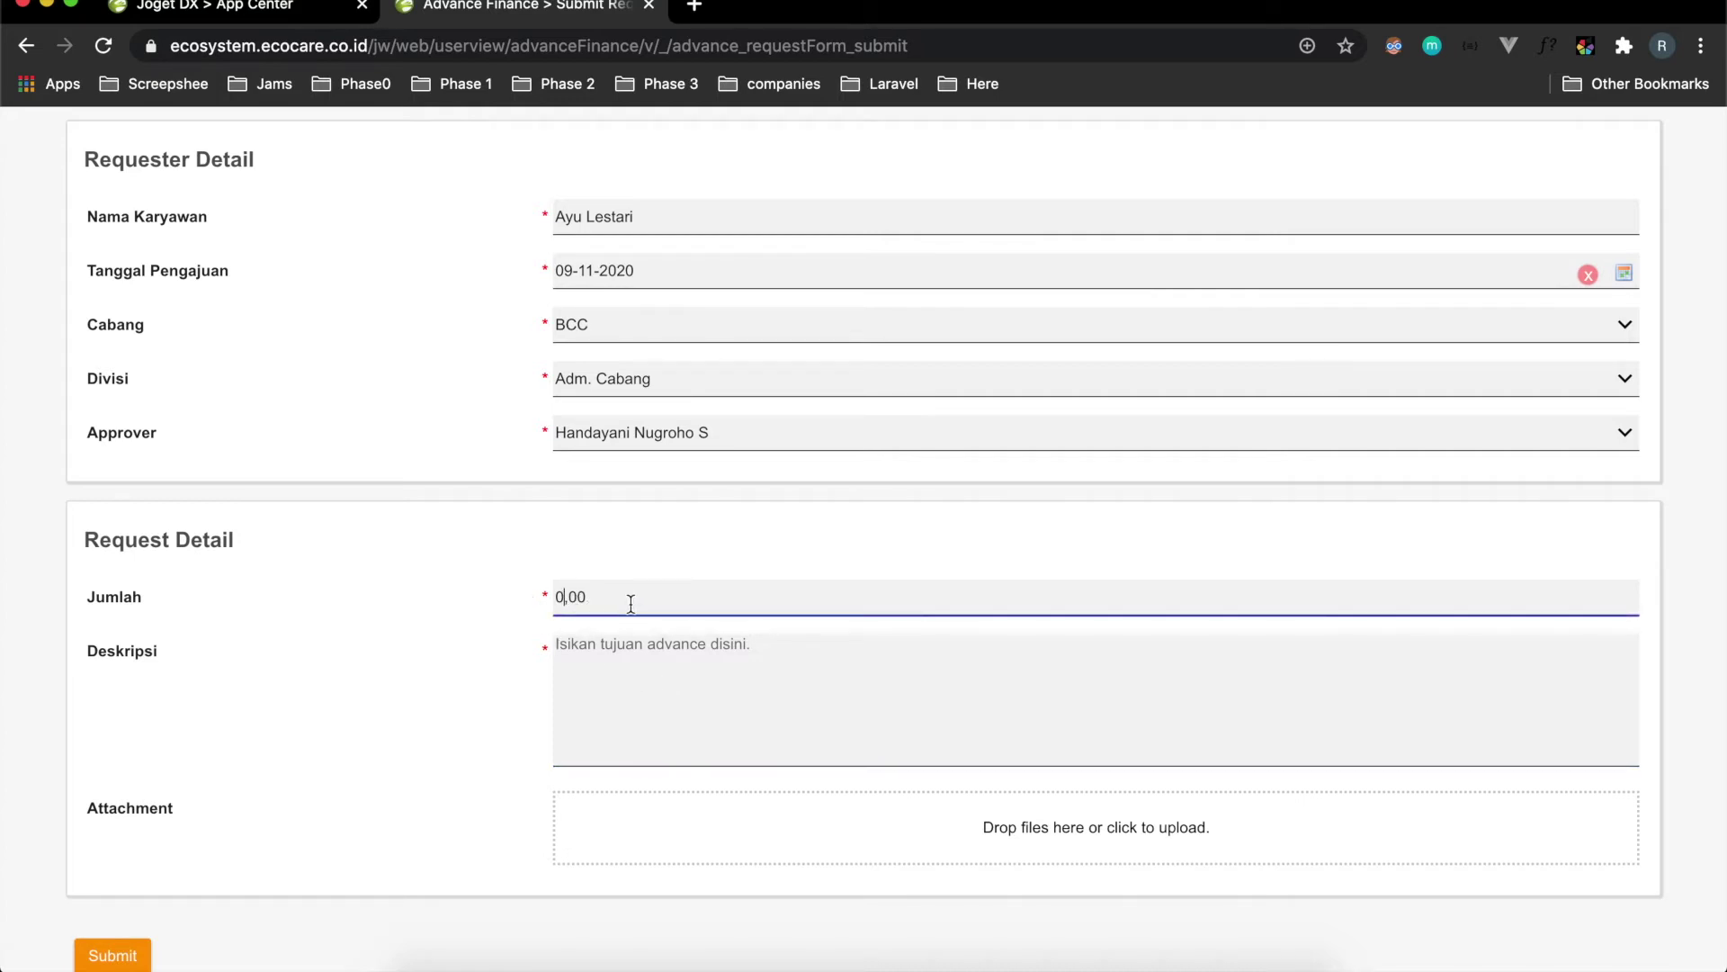
pyautogui.write('10')
pyautogui.press('BackSpace')
pyautogui.press('BackSpace')
pyautogui.press('BackSpace')
pyautogui.write('150000')
pyautogui.click(606, 671)
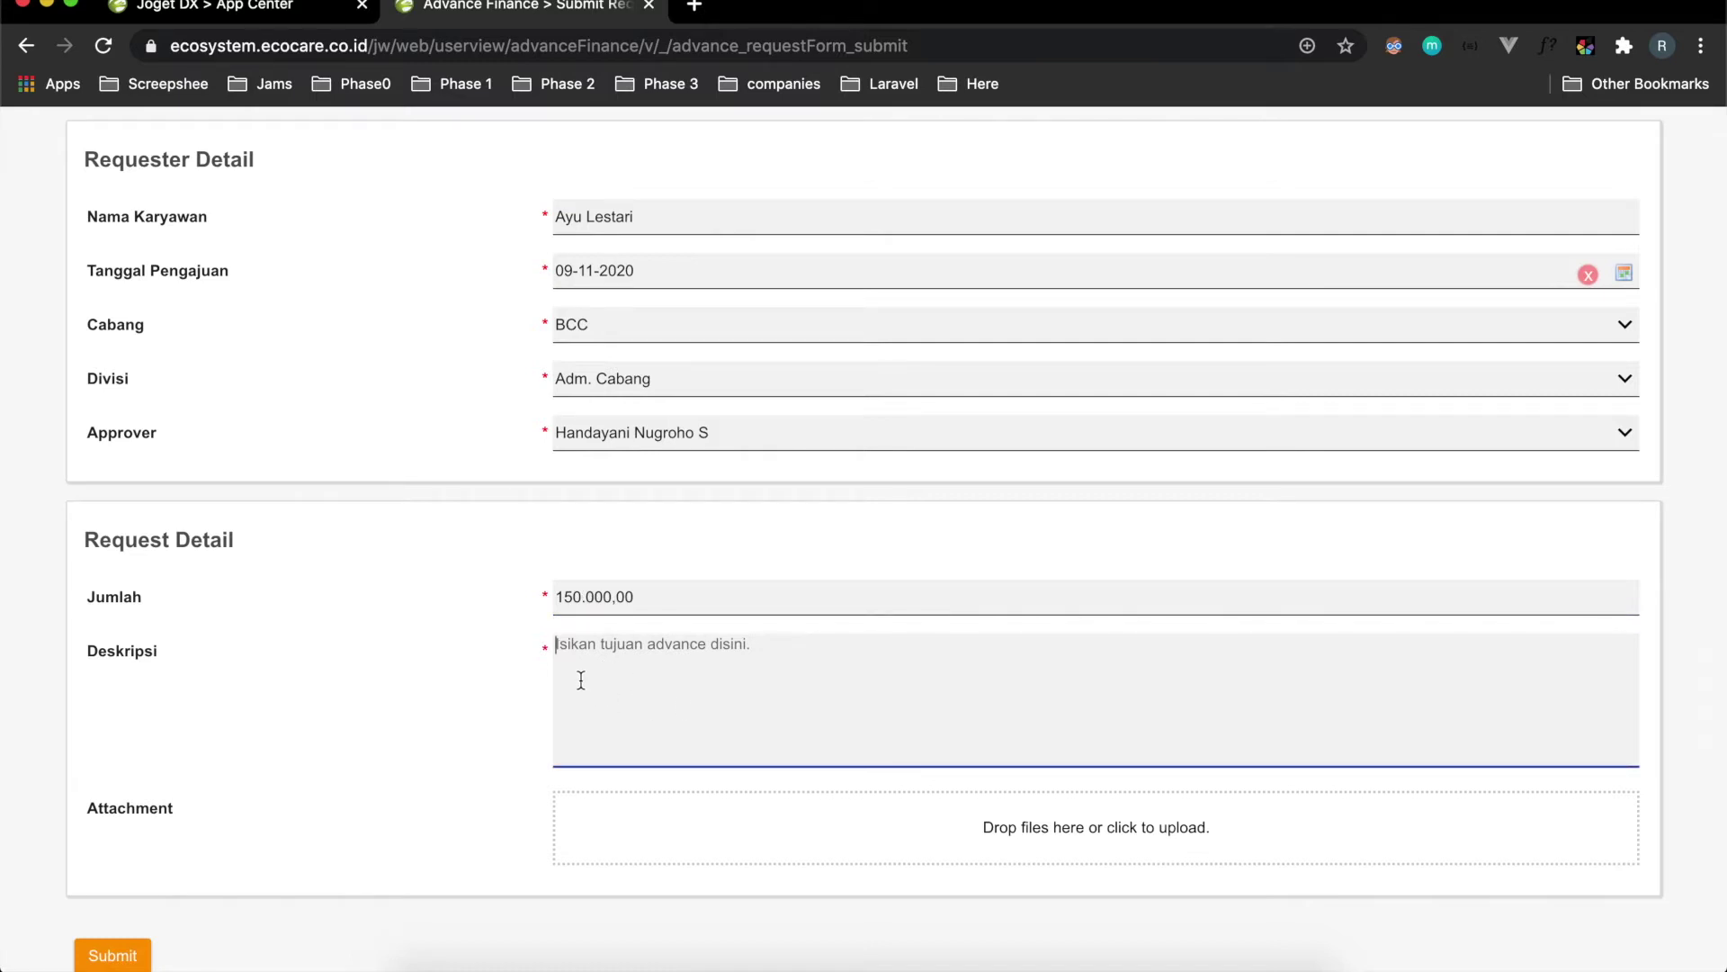
pyautogui.write('Servis Mobil')
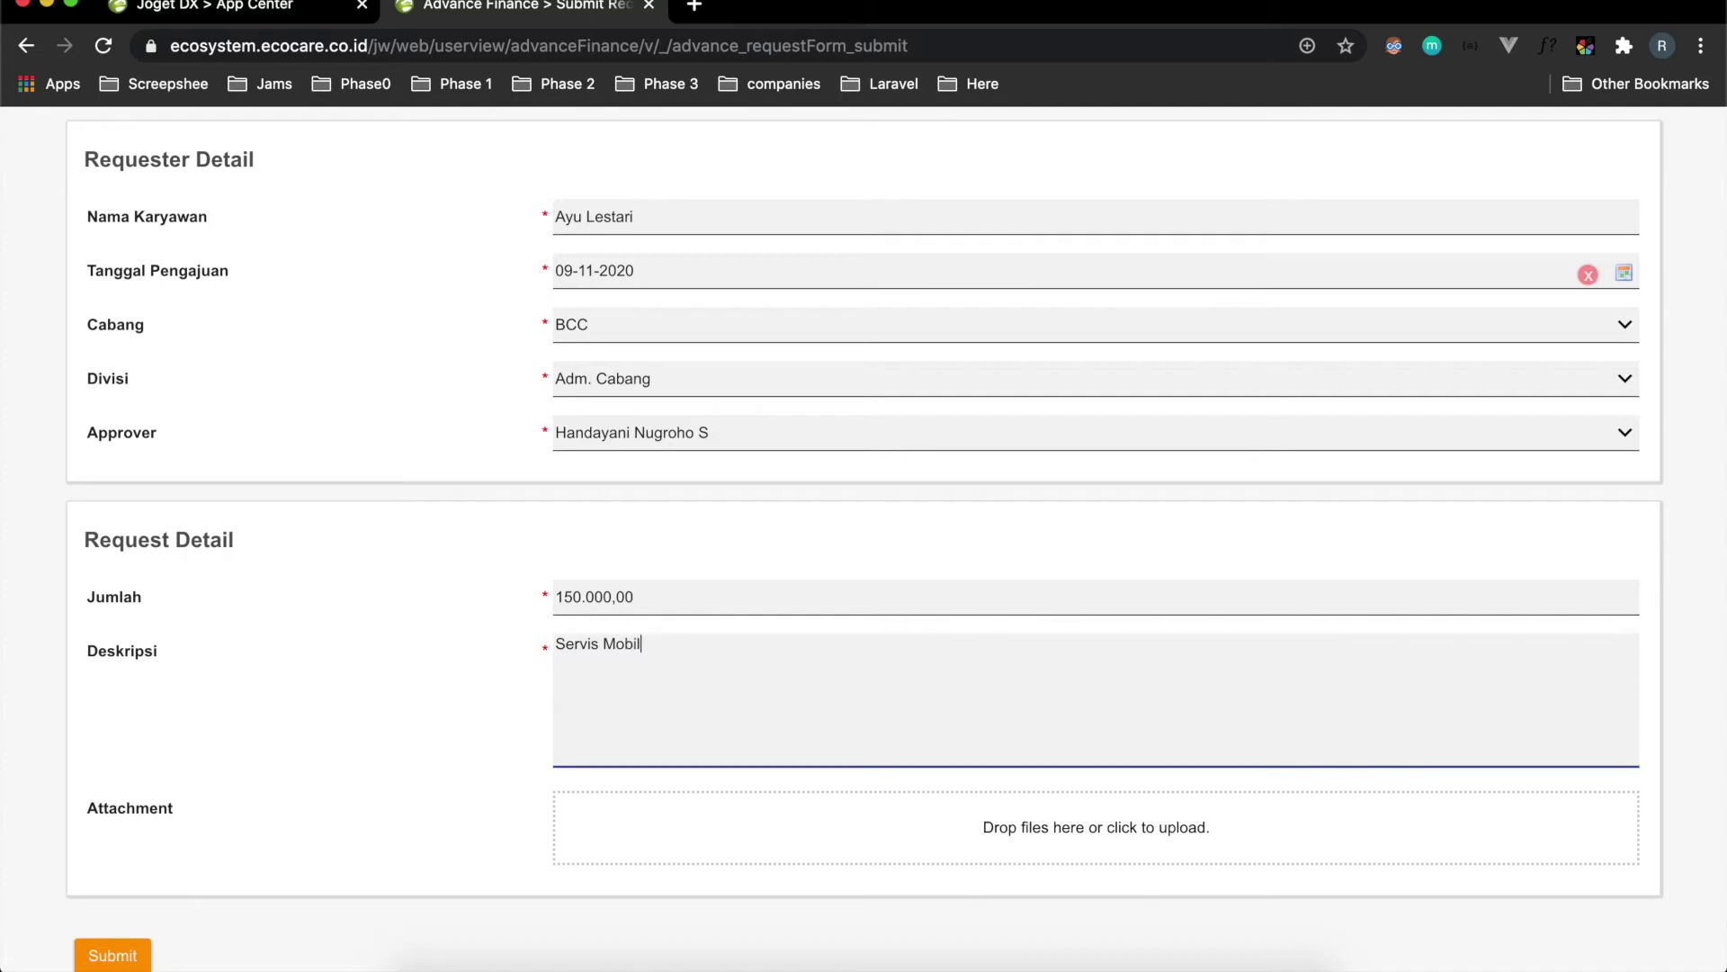
pyautogui.scroll(-3, 681, 825)
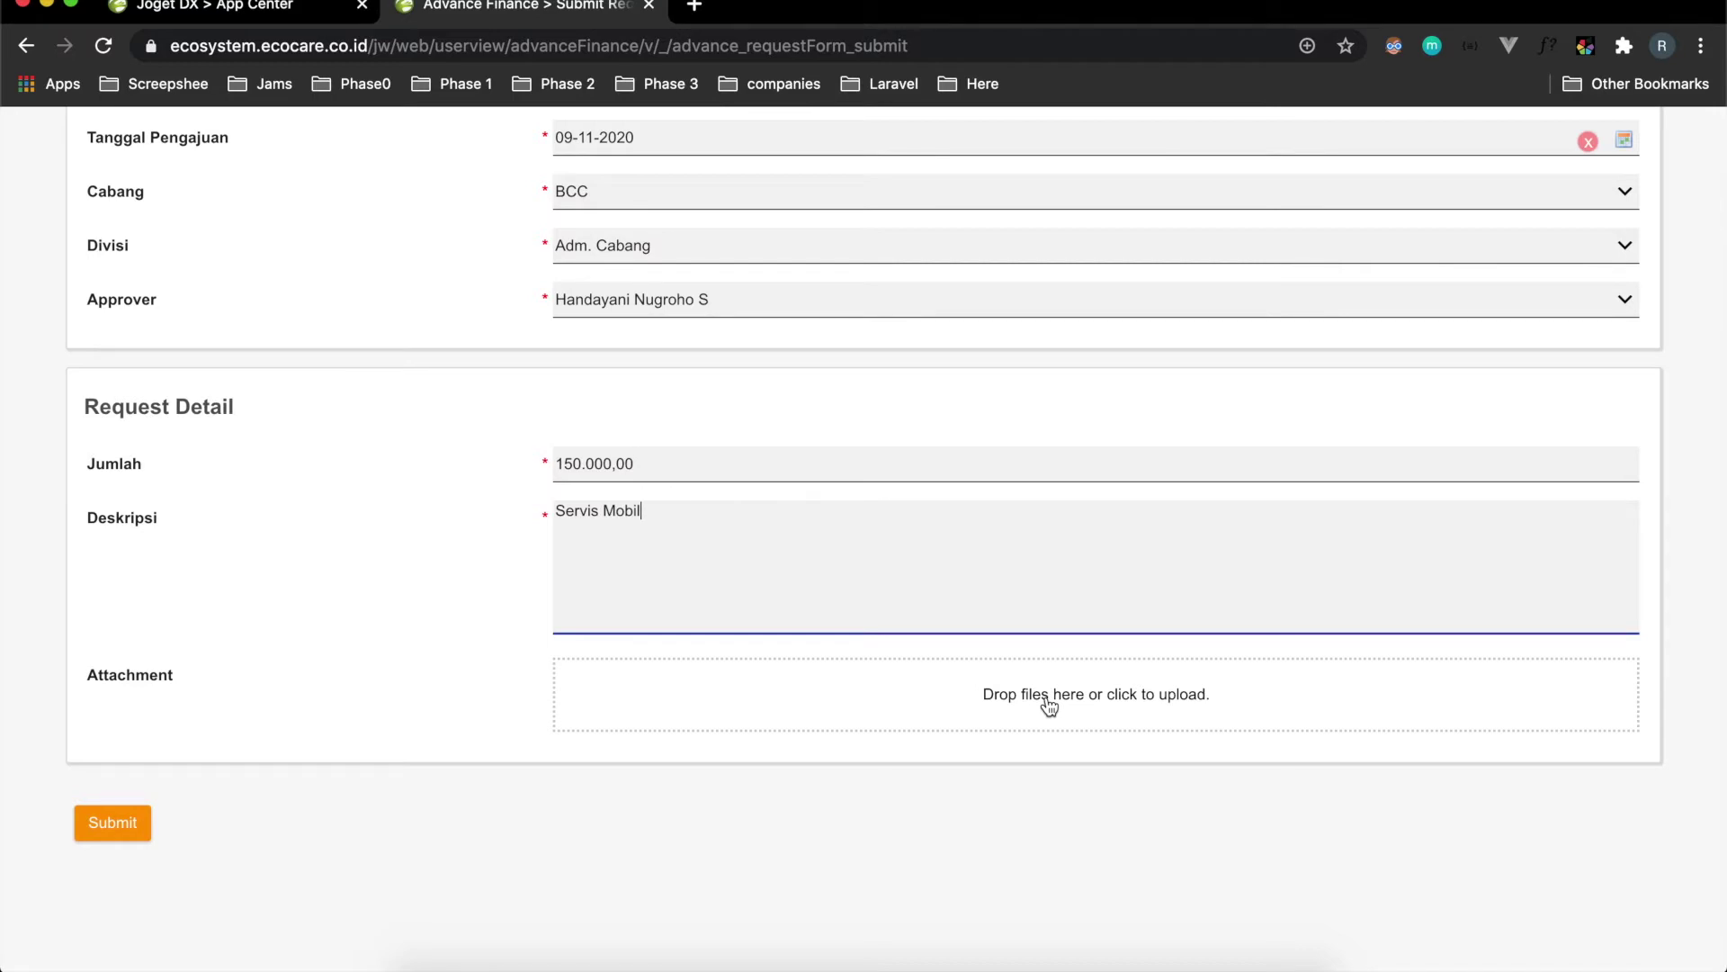
# Attach WhatsApp Image 2020-11-06 at 08.12.51.jpeg and submit the request.
pyautogui.click(1049, 706)
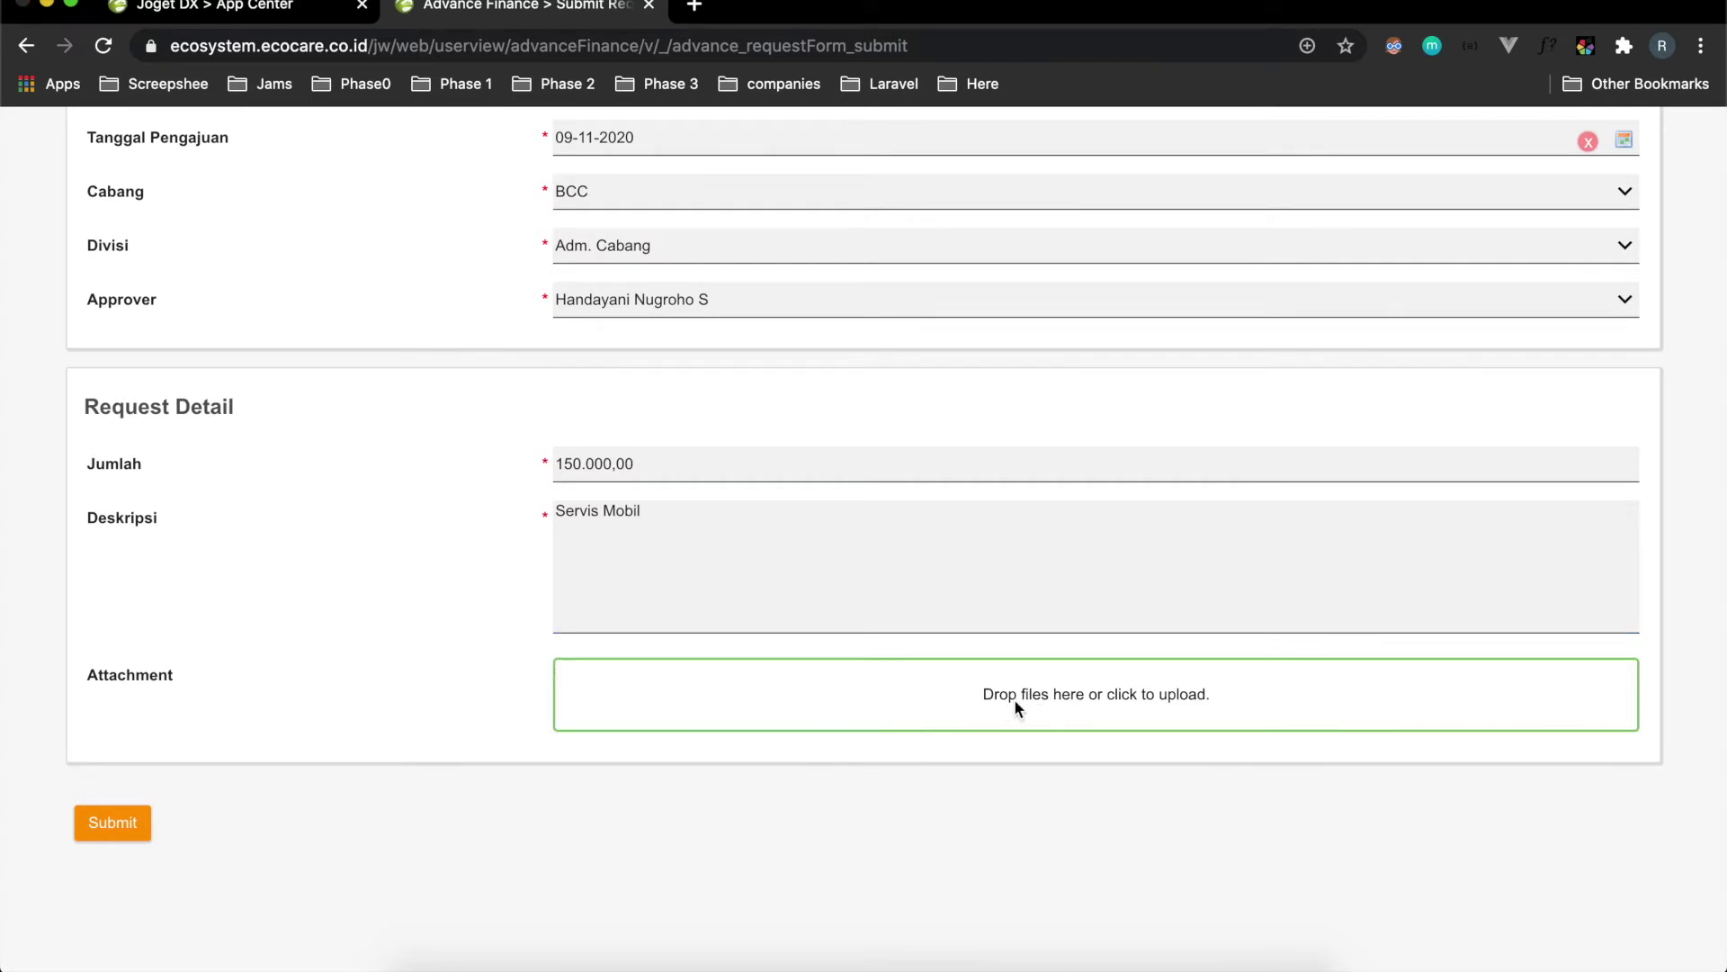
pyautogui.click(1013, 699)
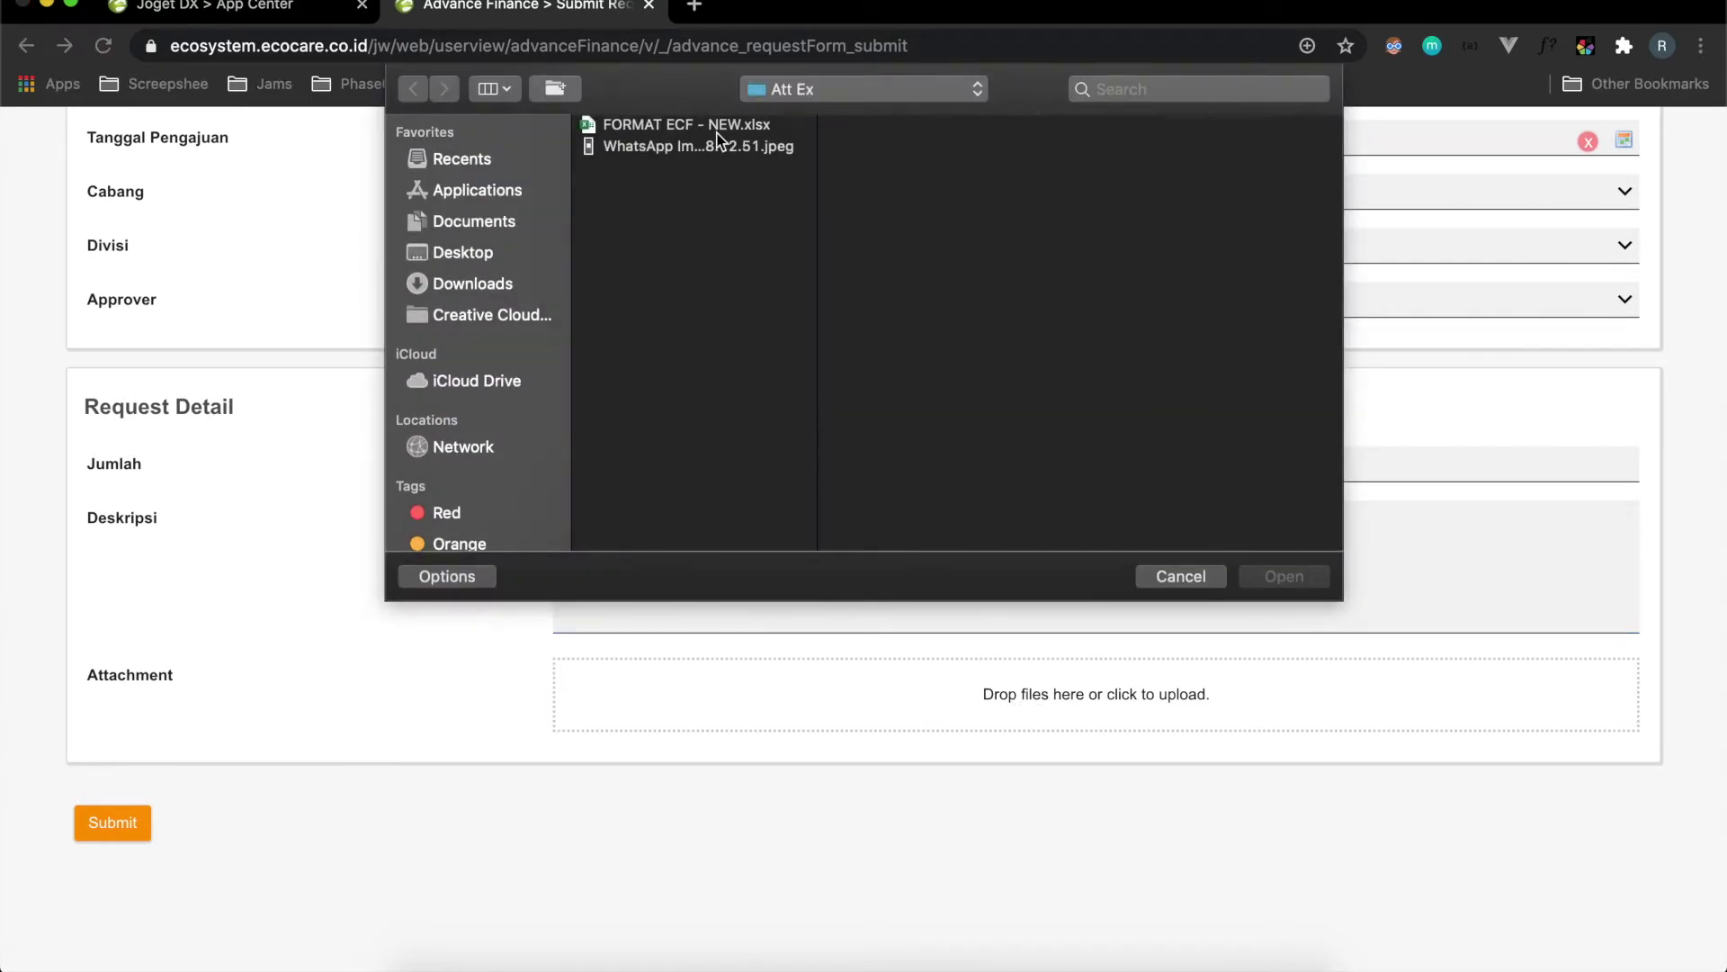
pyautogui.click(663, 148)
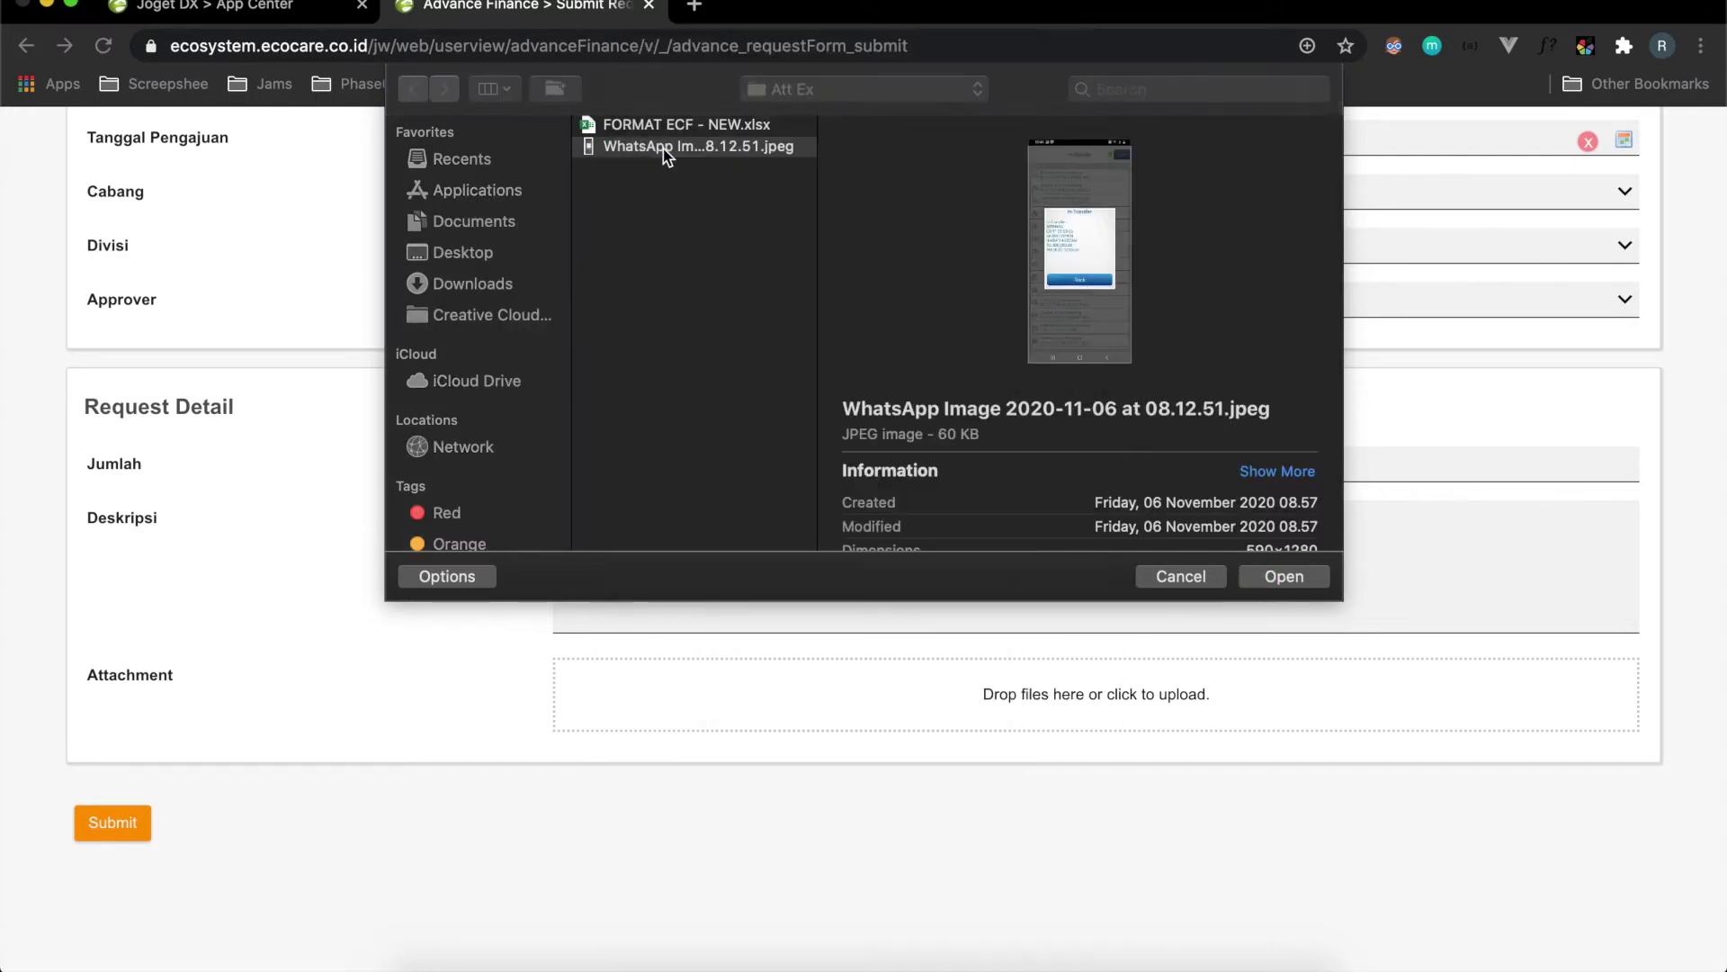
pyautogui.click(662, 149)
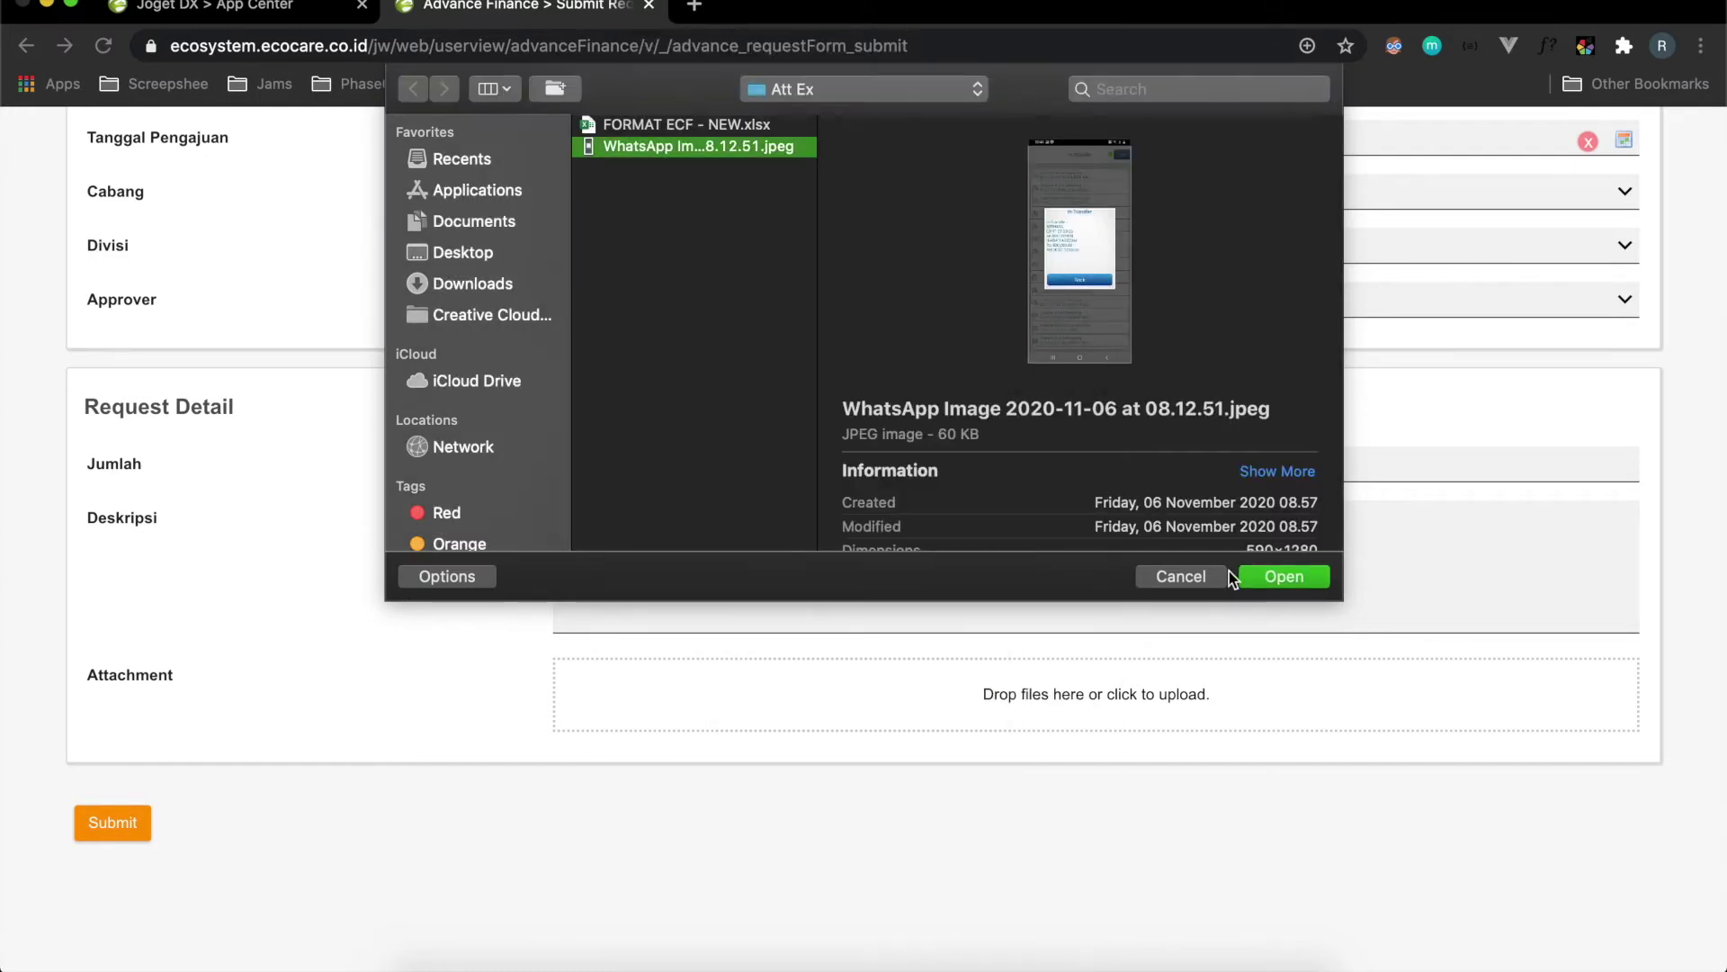
pyautogui.click(1281, 577)
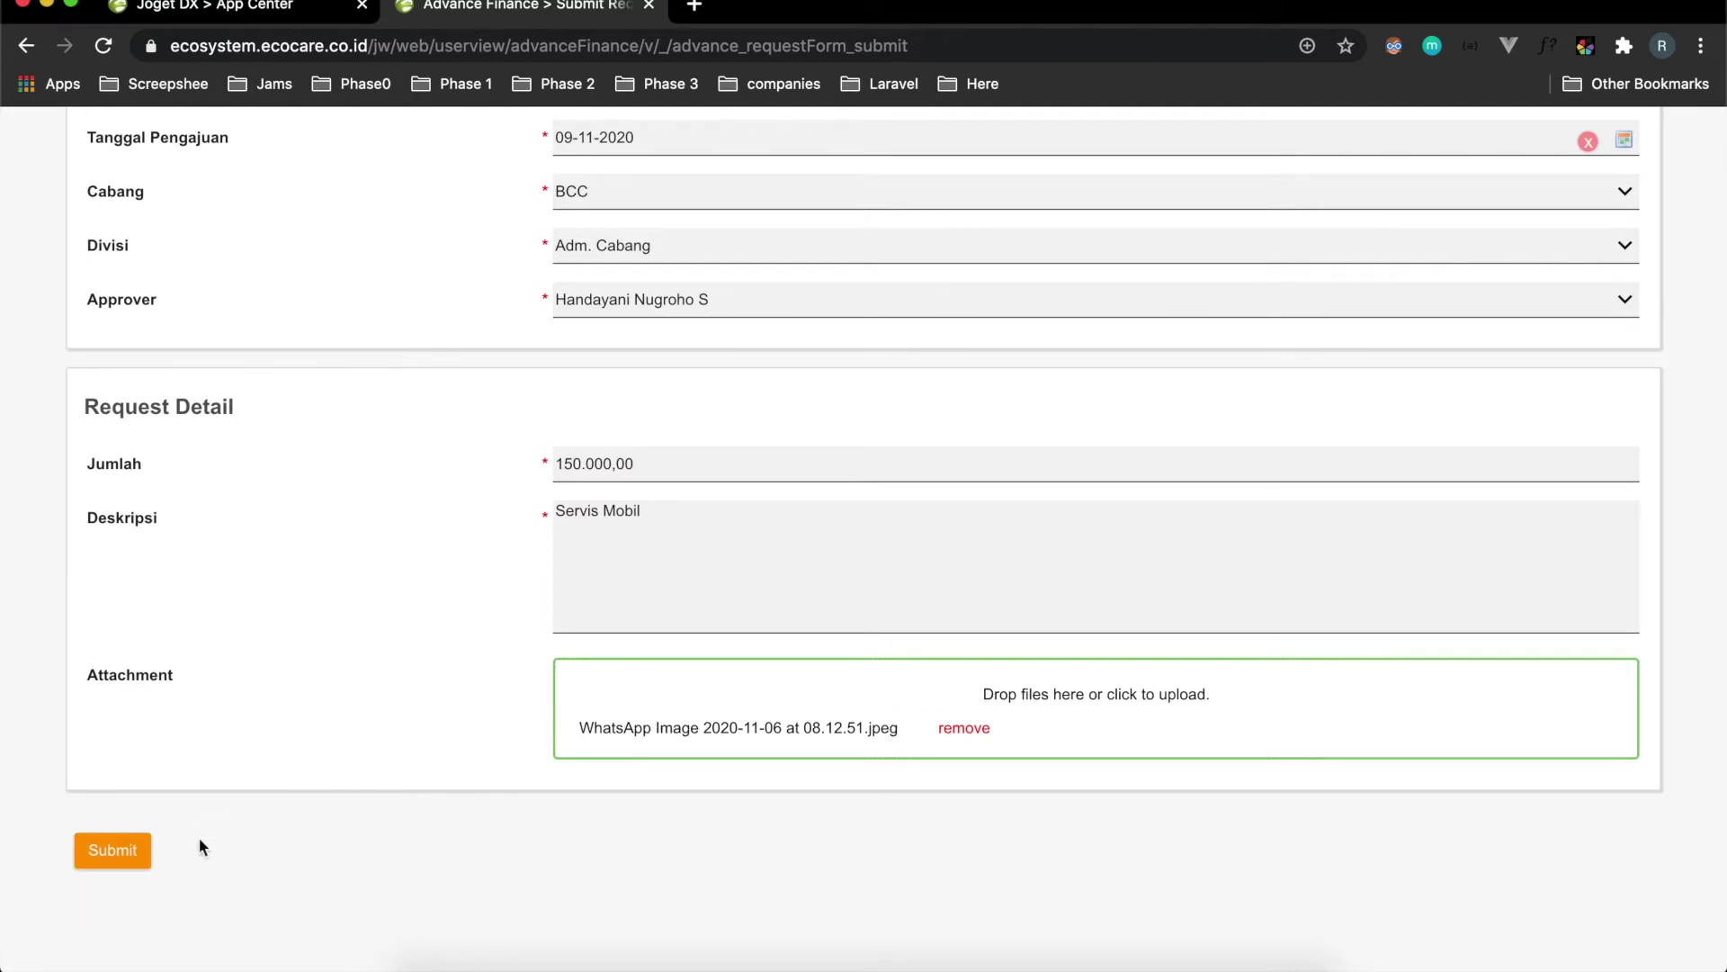
pyautogui.click(113, 853)
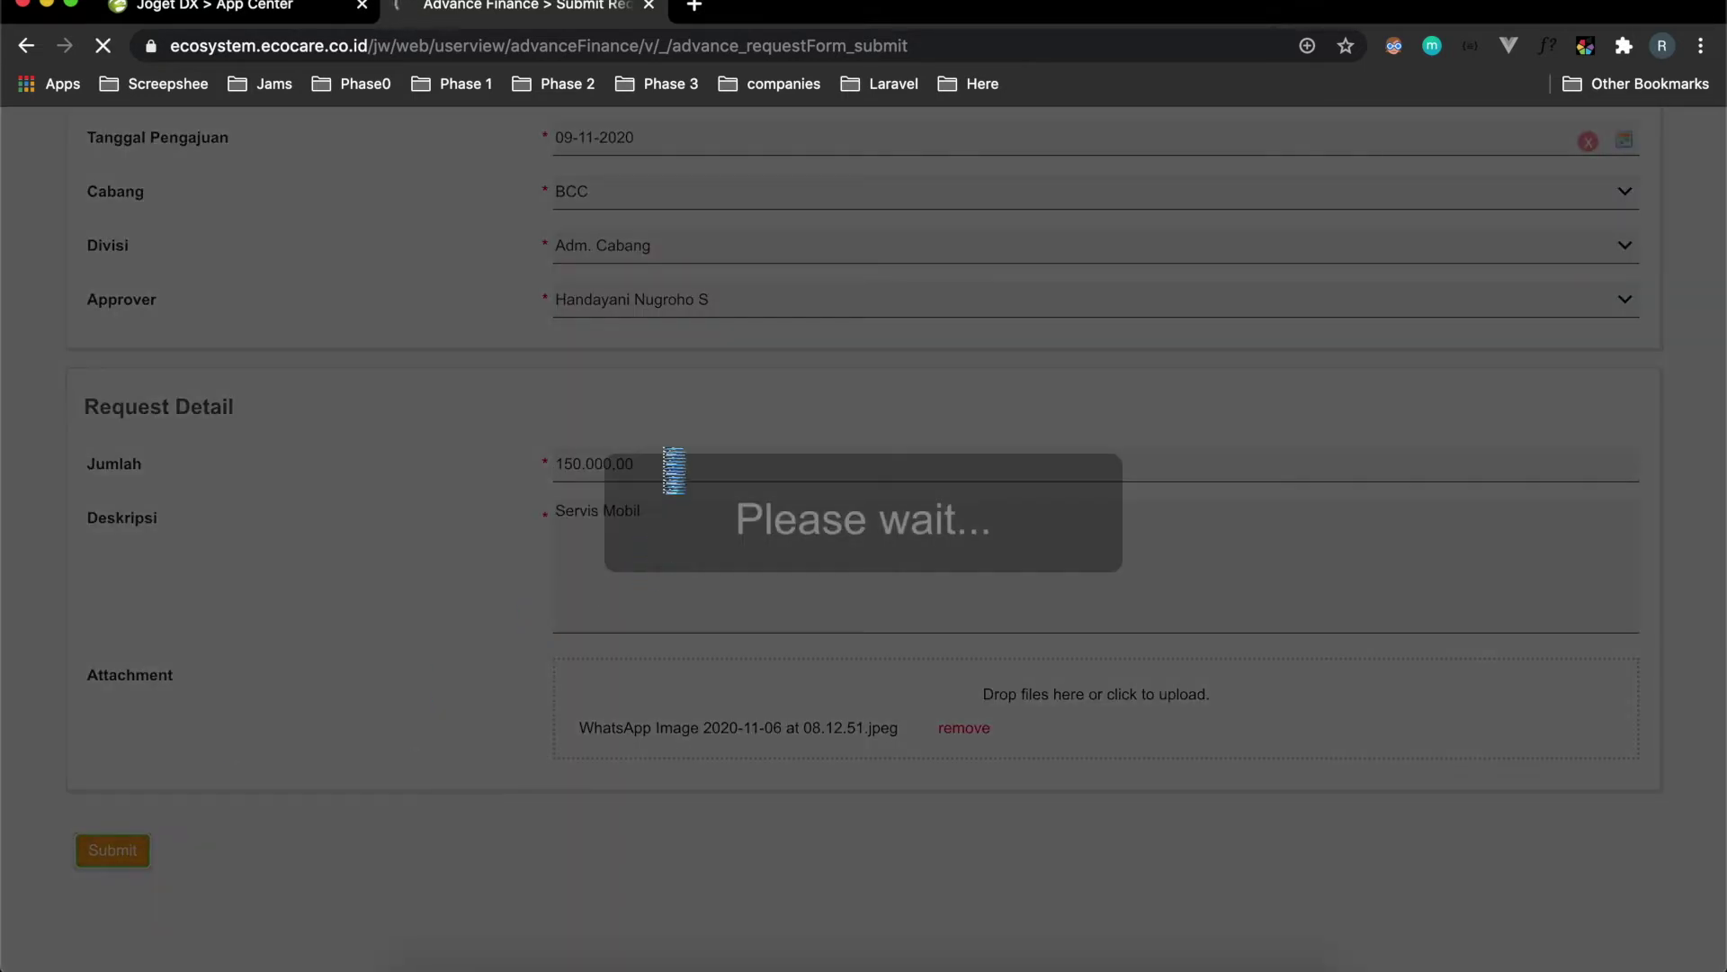
# Scroll up to view the new BCC request listed as awaiting approval at 0%.
pyautogui.scroll(5, 616, 289)
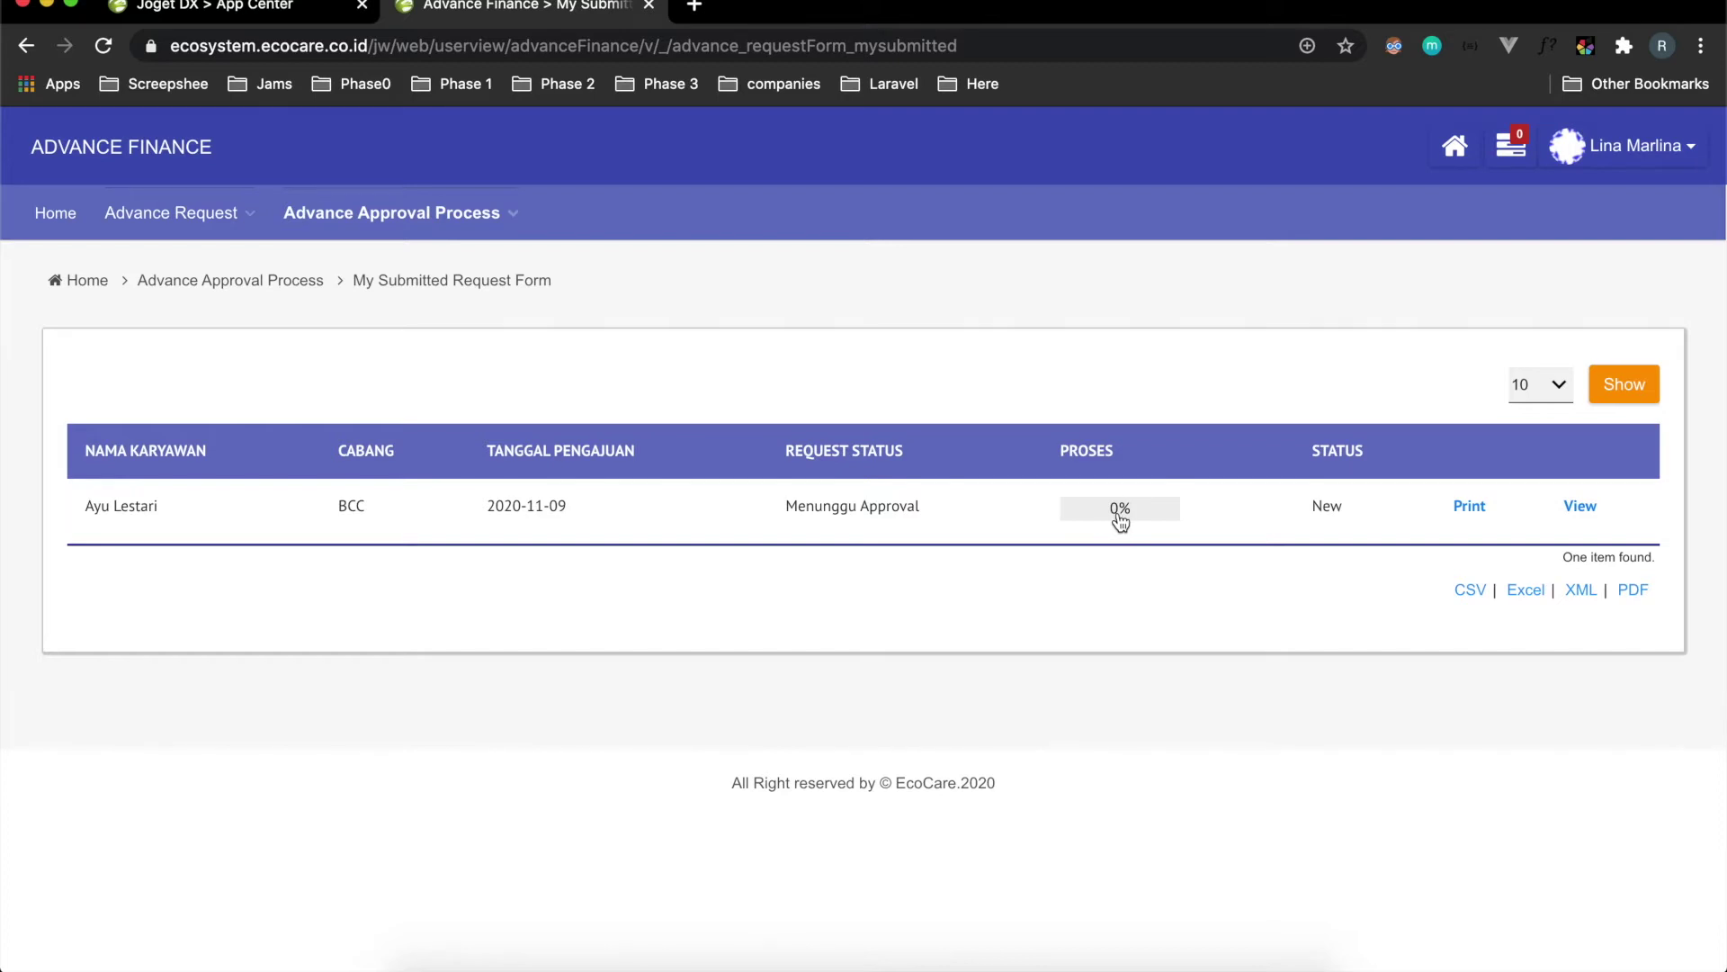
pyautogui.click(1120, 512)
pyautogui.scroll(-1, 896, 575)
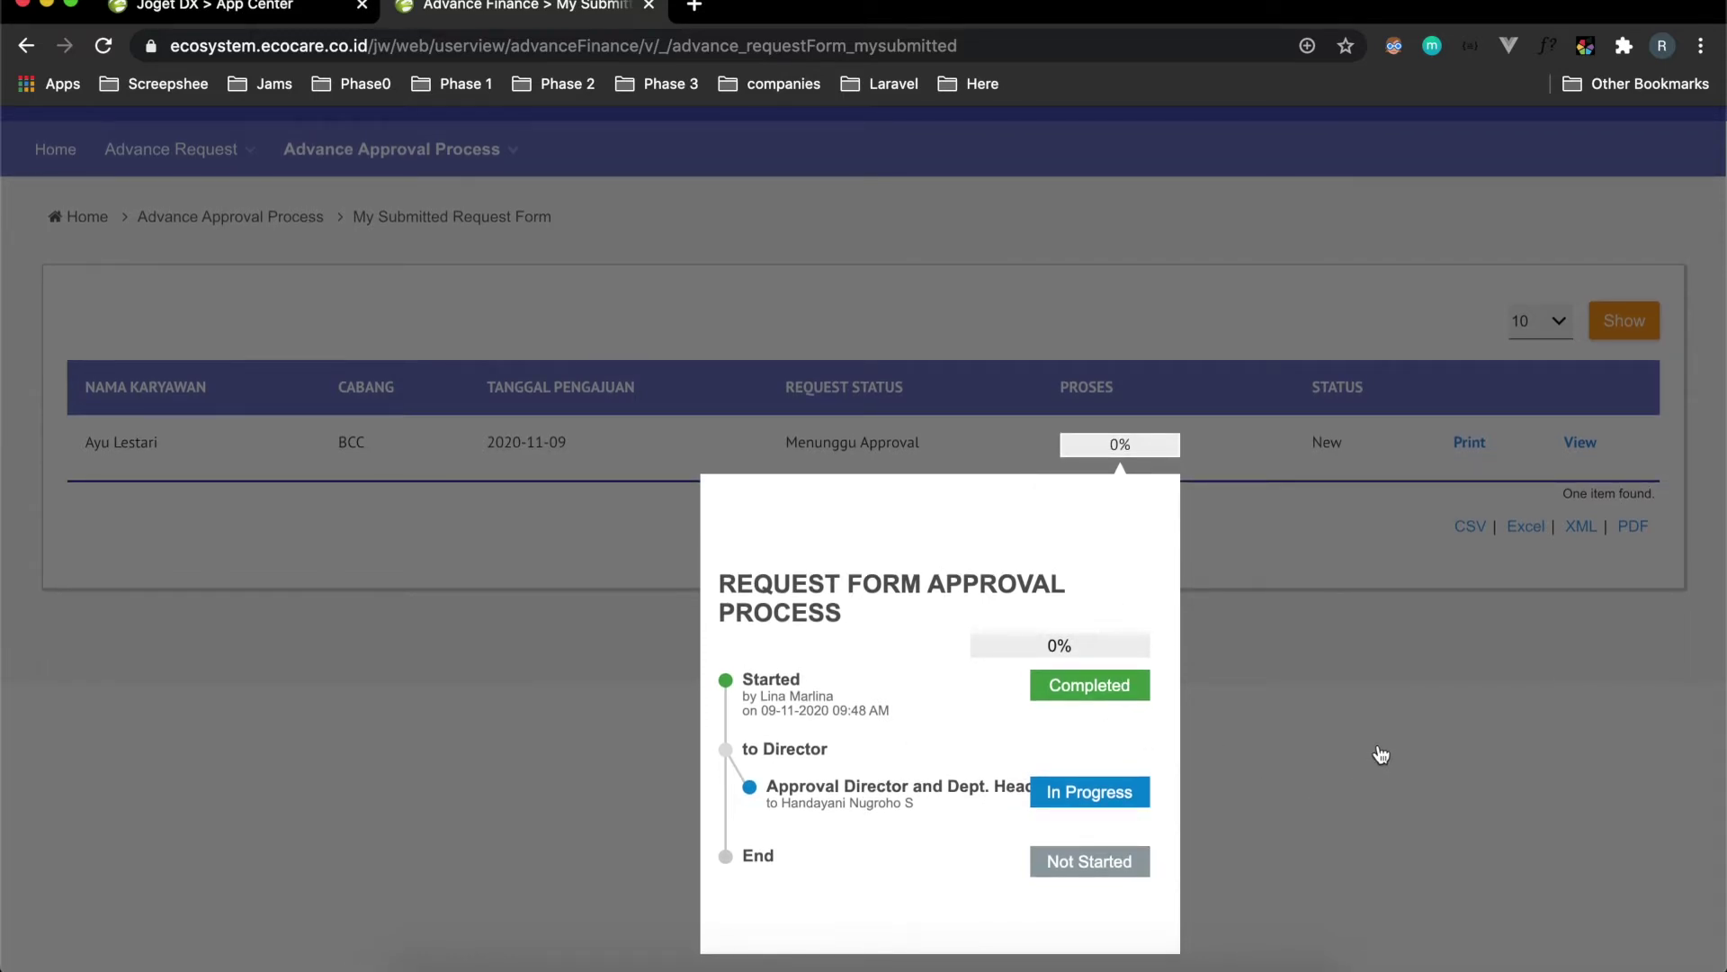
pyautogui.click(1377, 749)
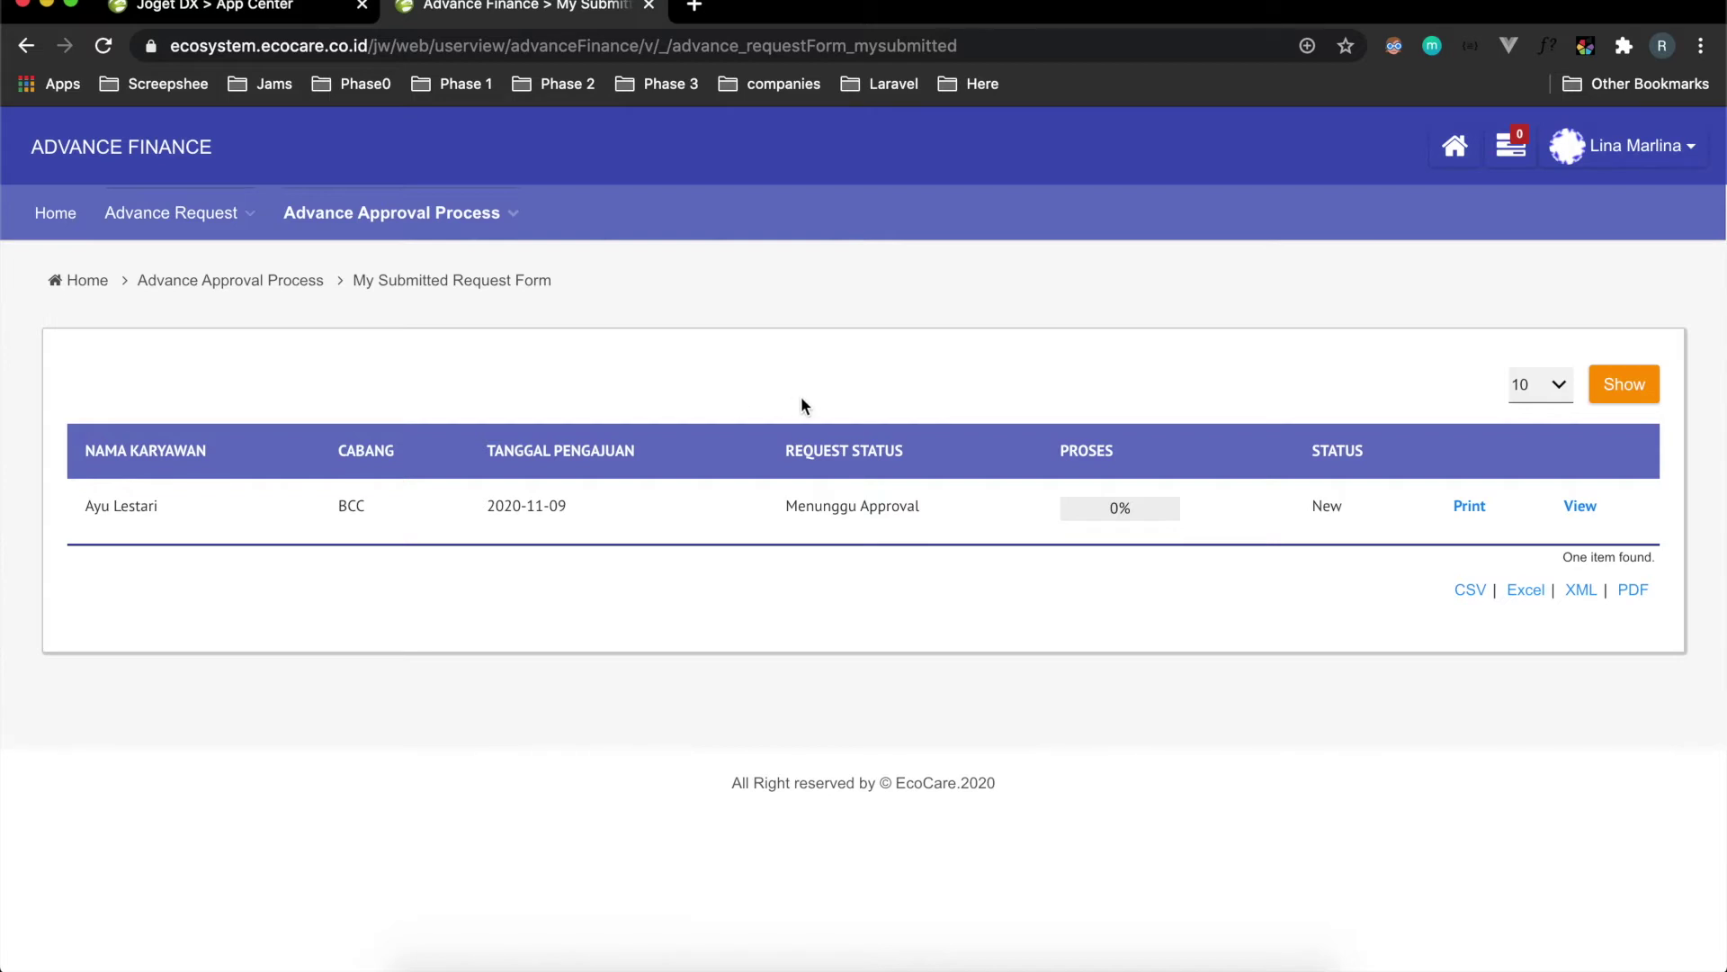
pyautogui.click(1108, 510)
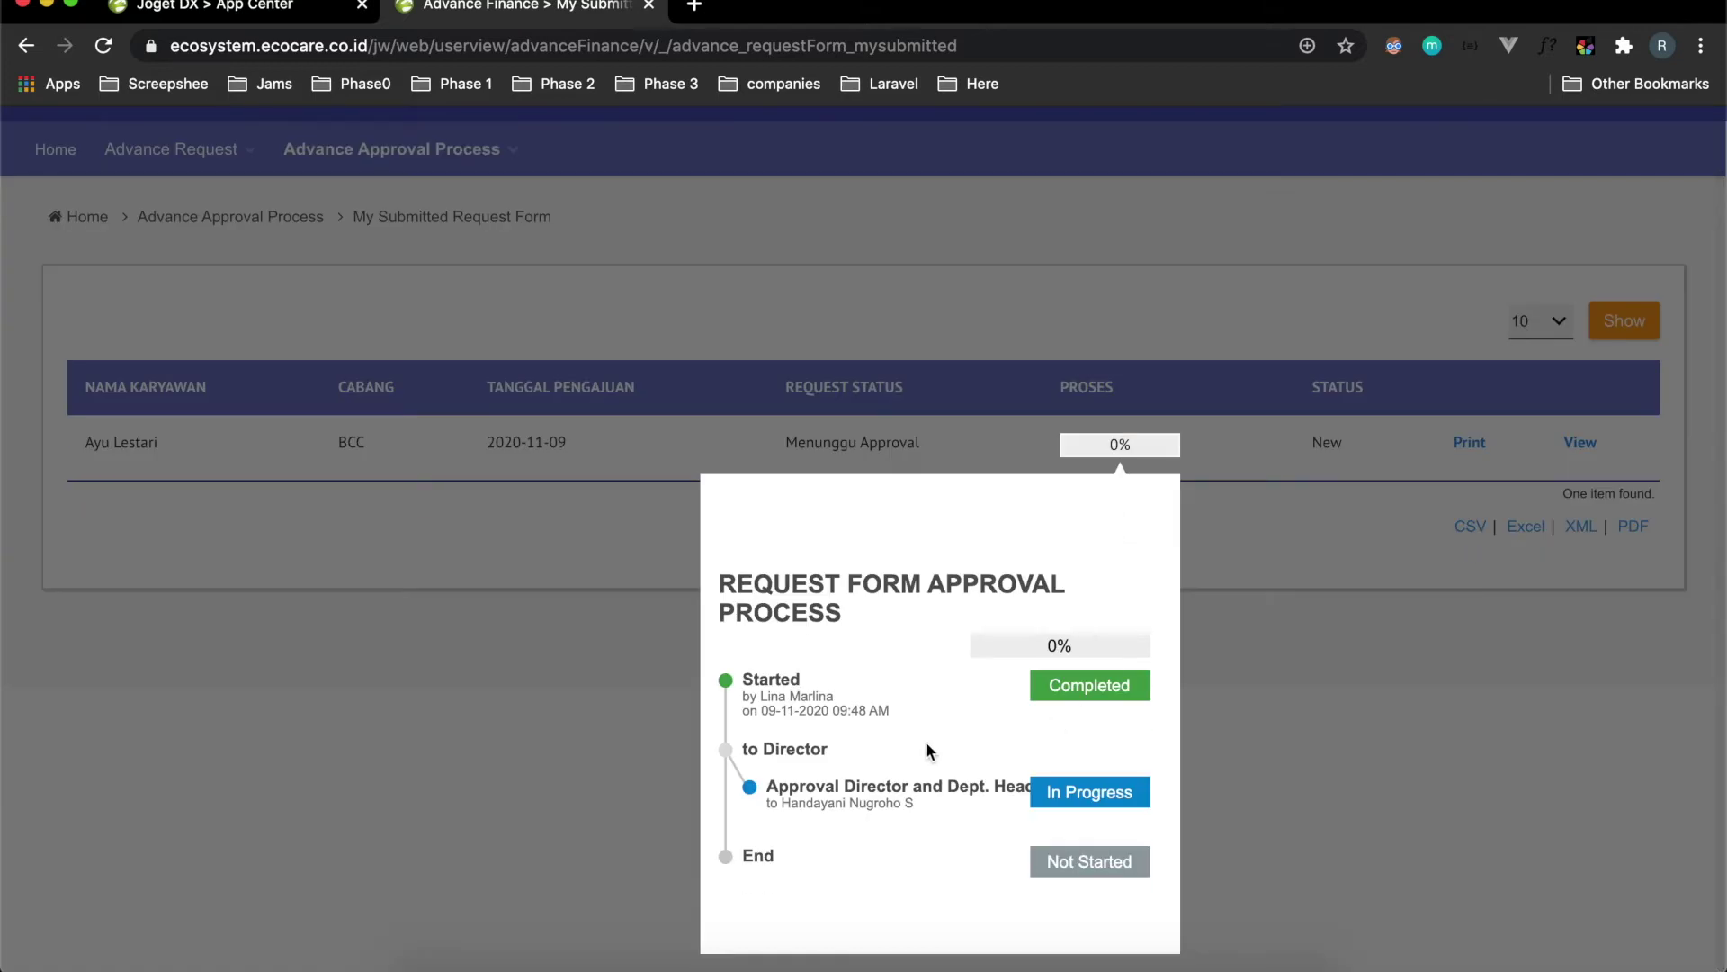
pyautogui.click(1323, 780)
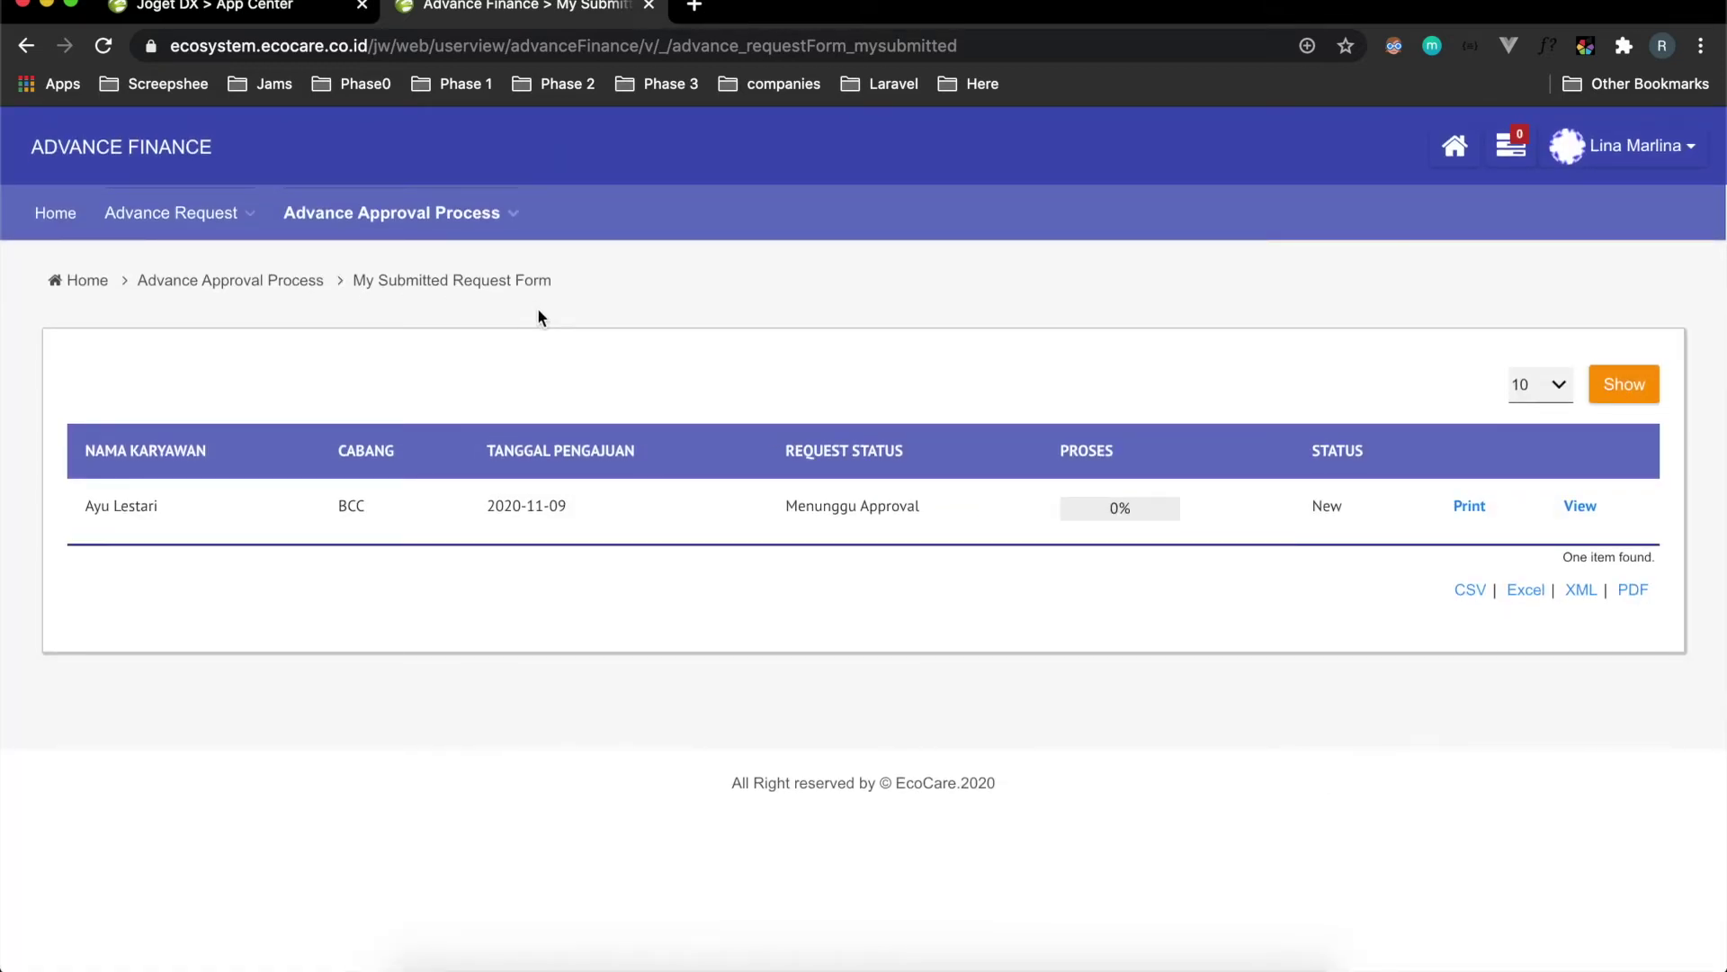
pyautogui.hotkey('ctrl', 'Right')
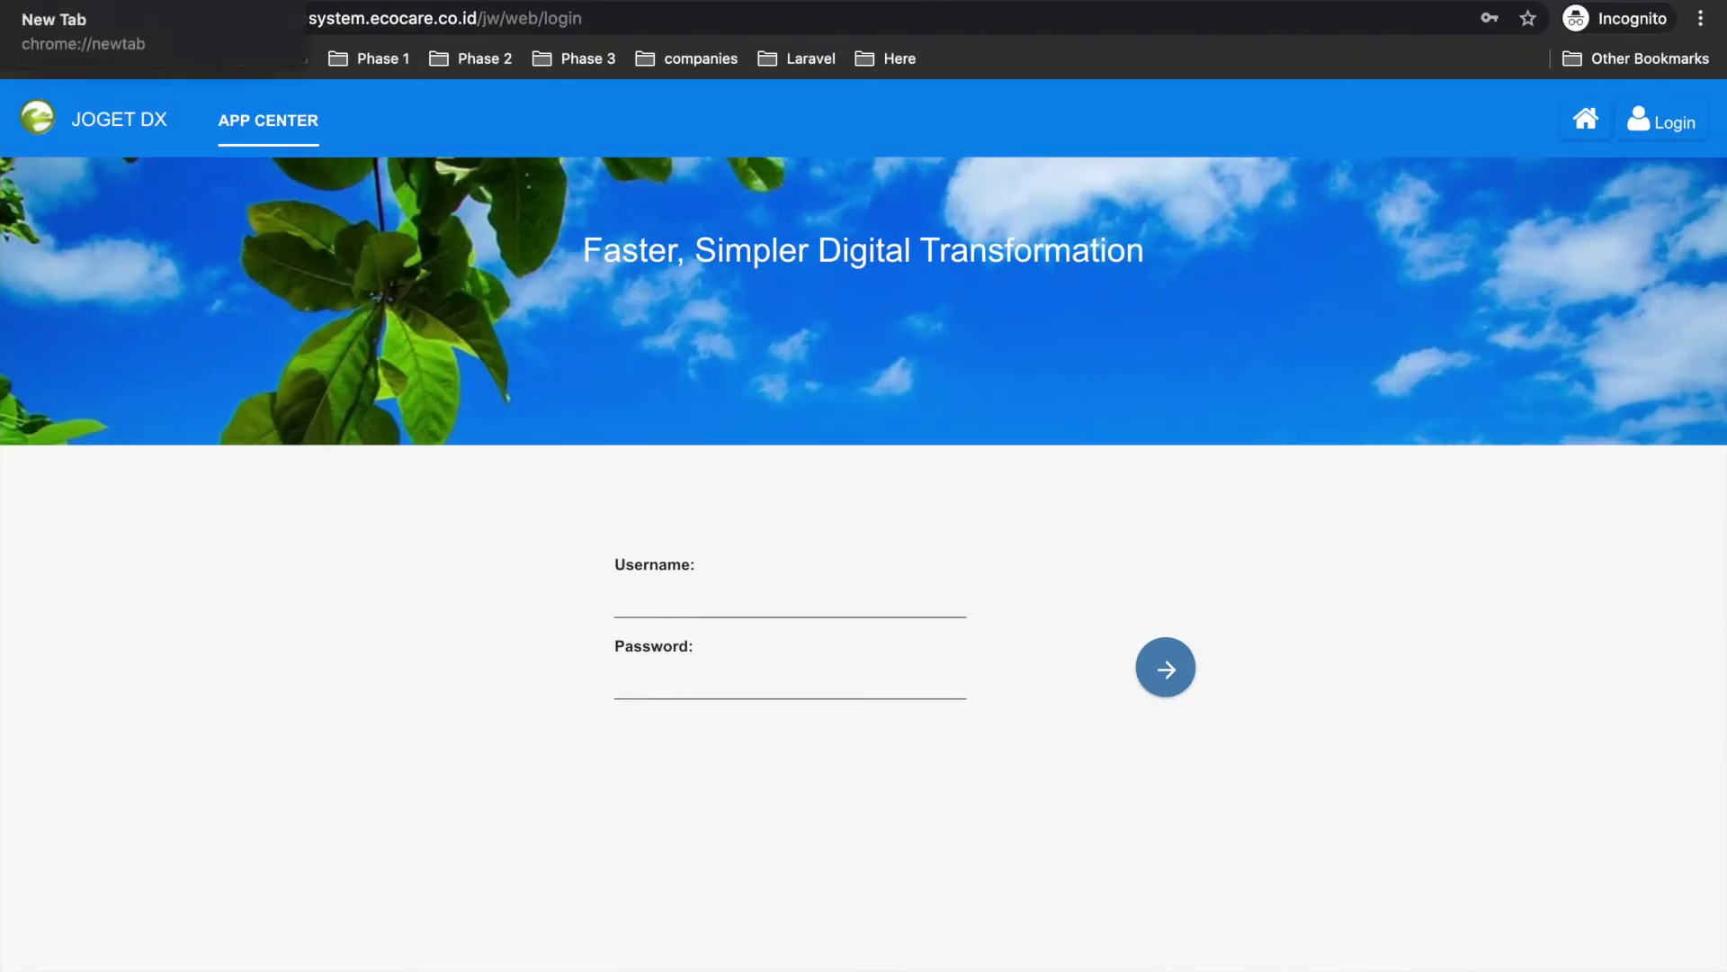
# Log in as the approver with the saved credentials and dismiss the Welcome hints.
pyautogui.click(706, 605)
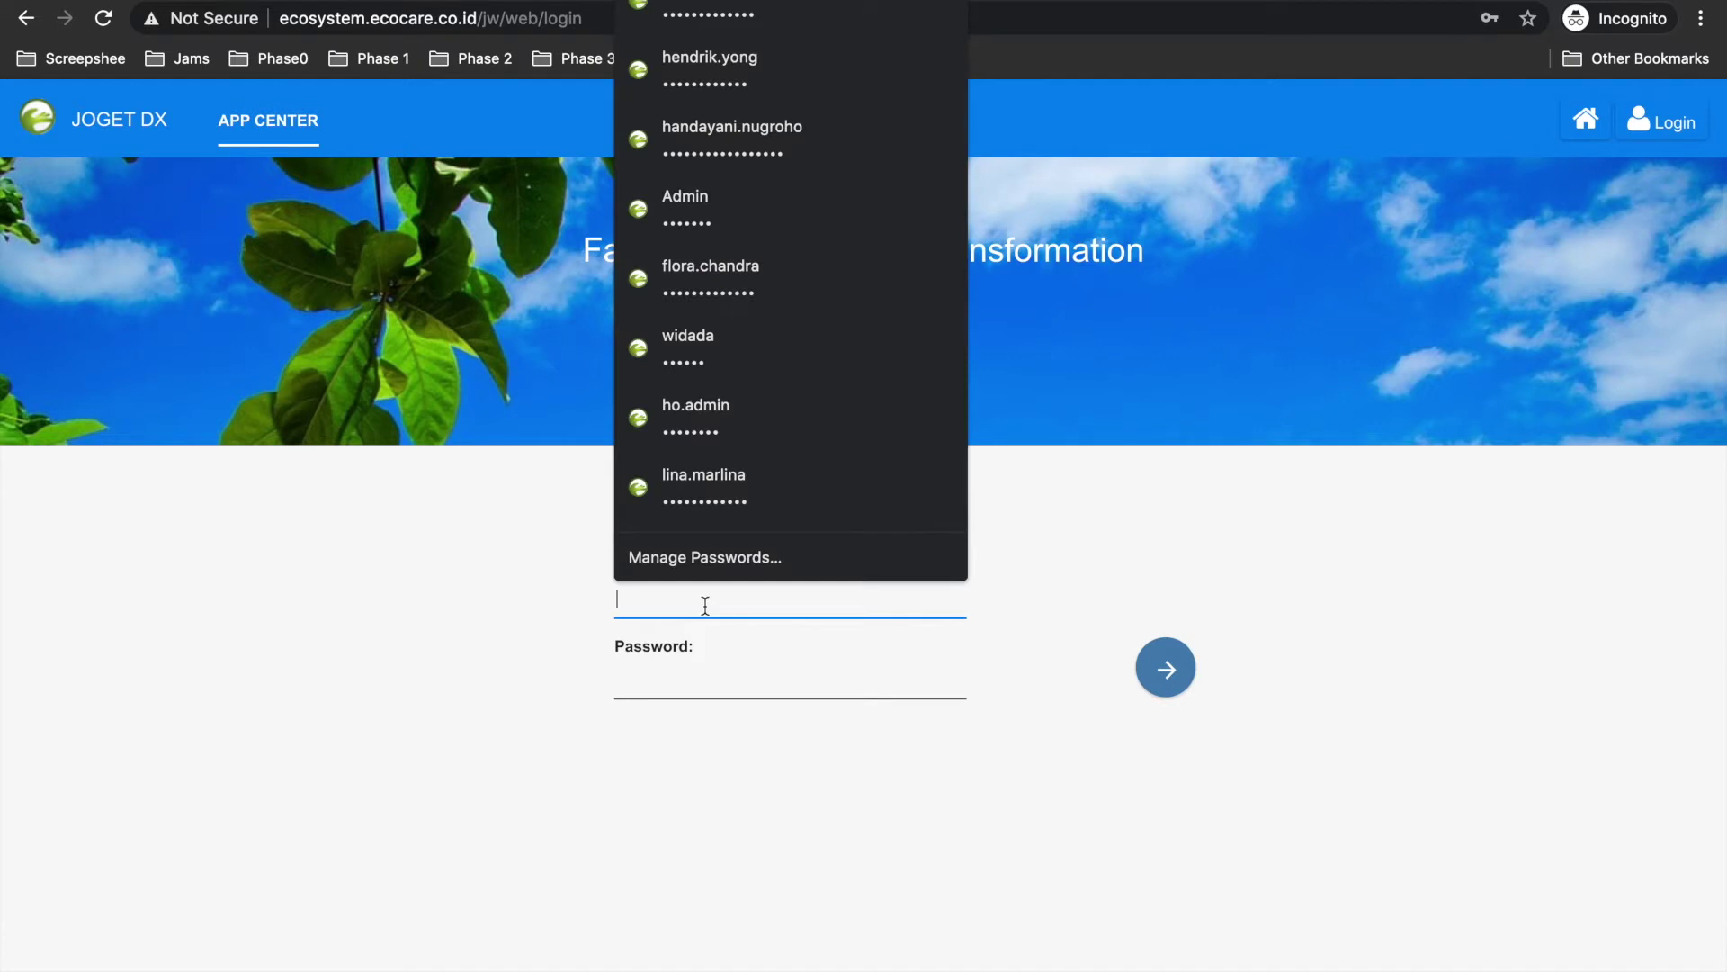
pyautogui.click(720, 140)
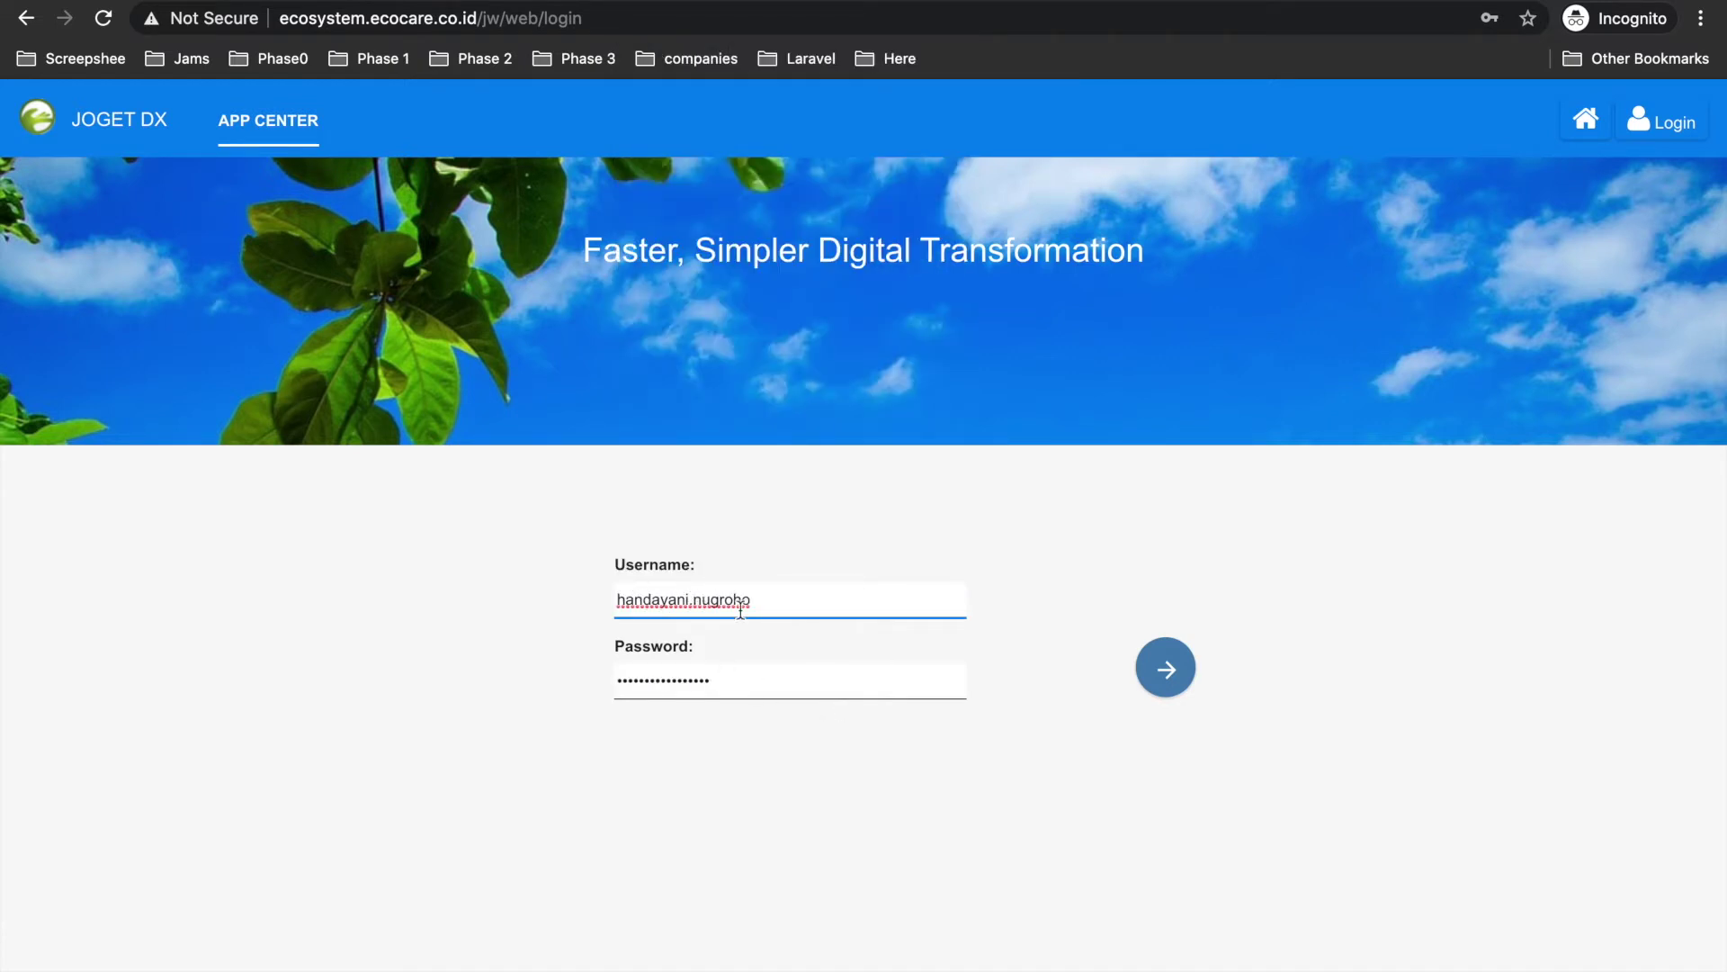
pyautogui.click(1168, 667)
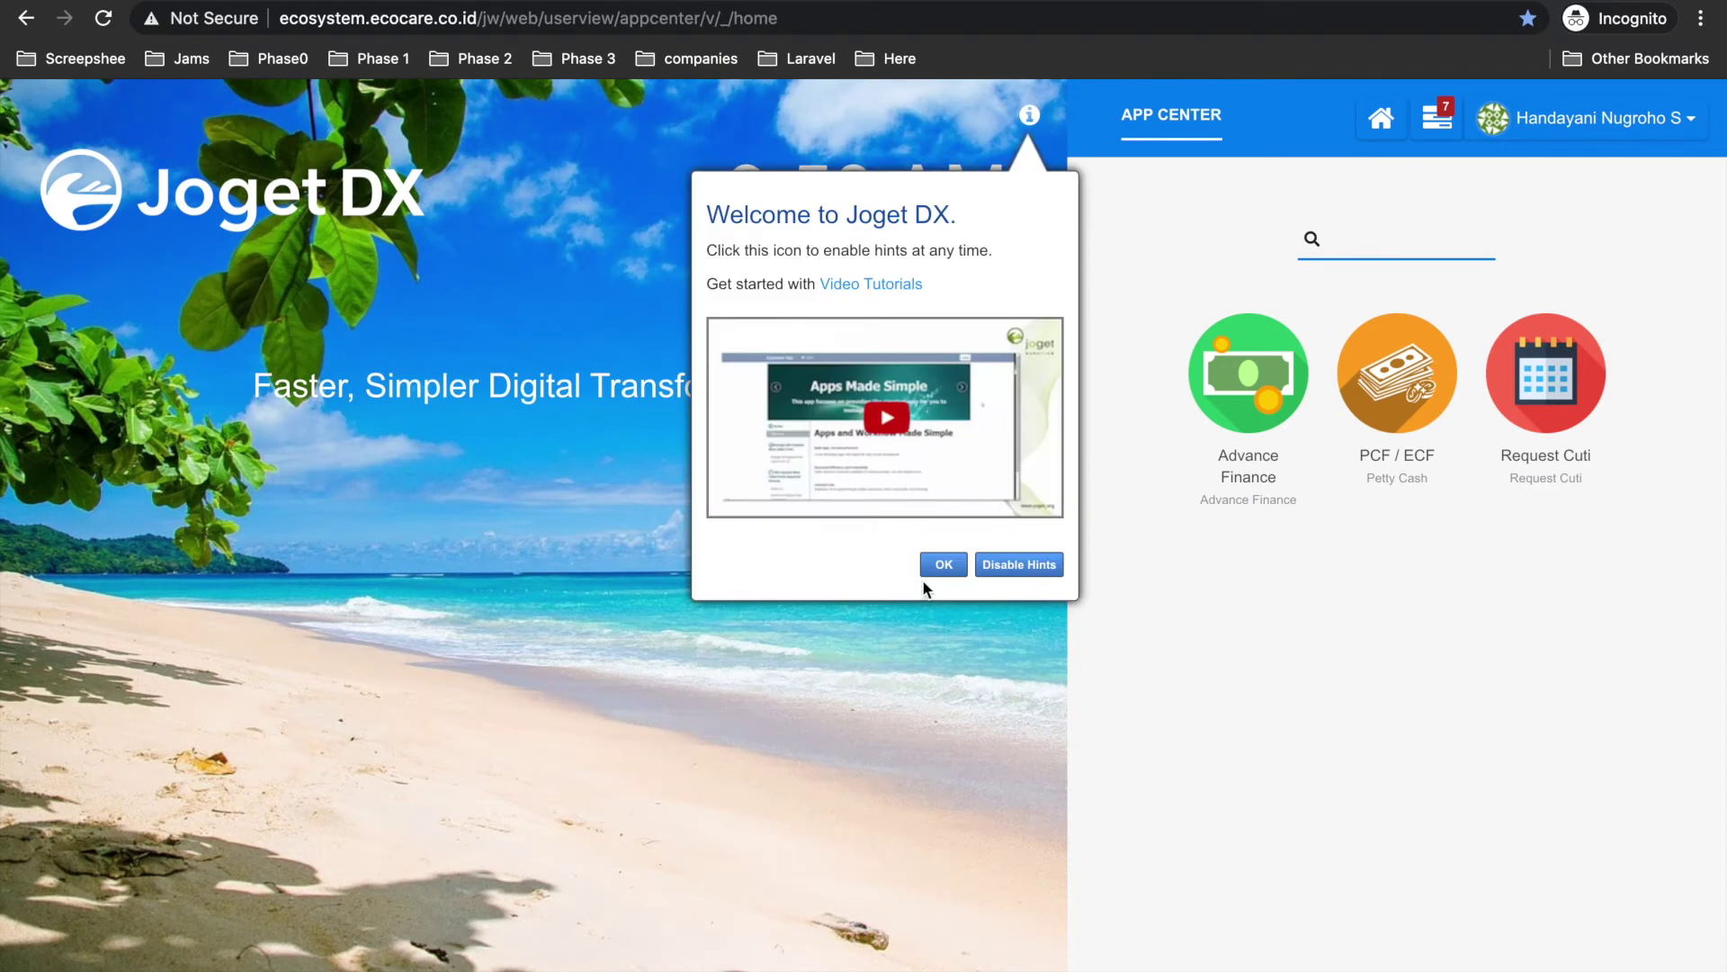
pyautogui.click(929, 571)
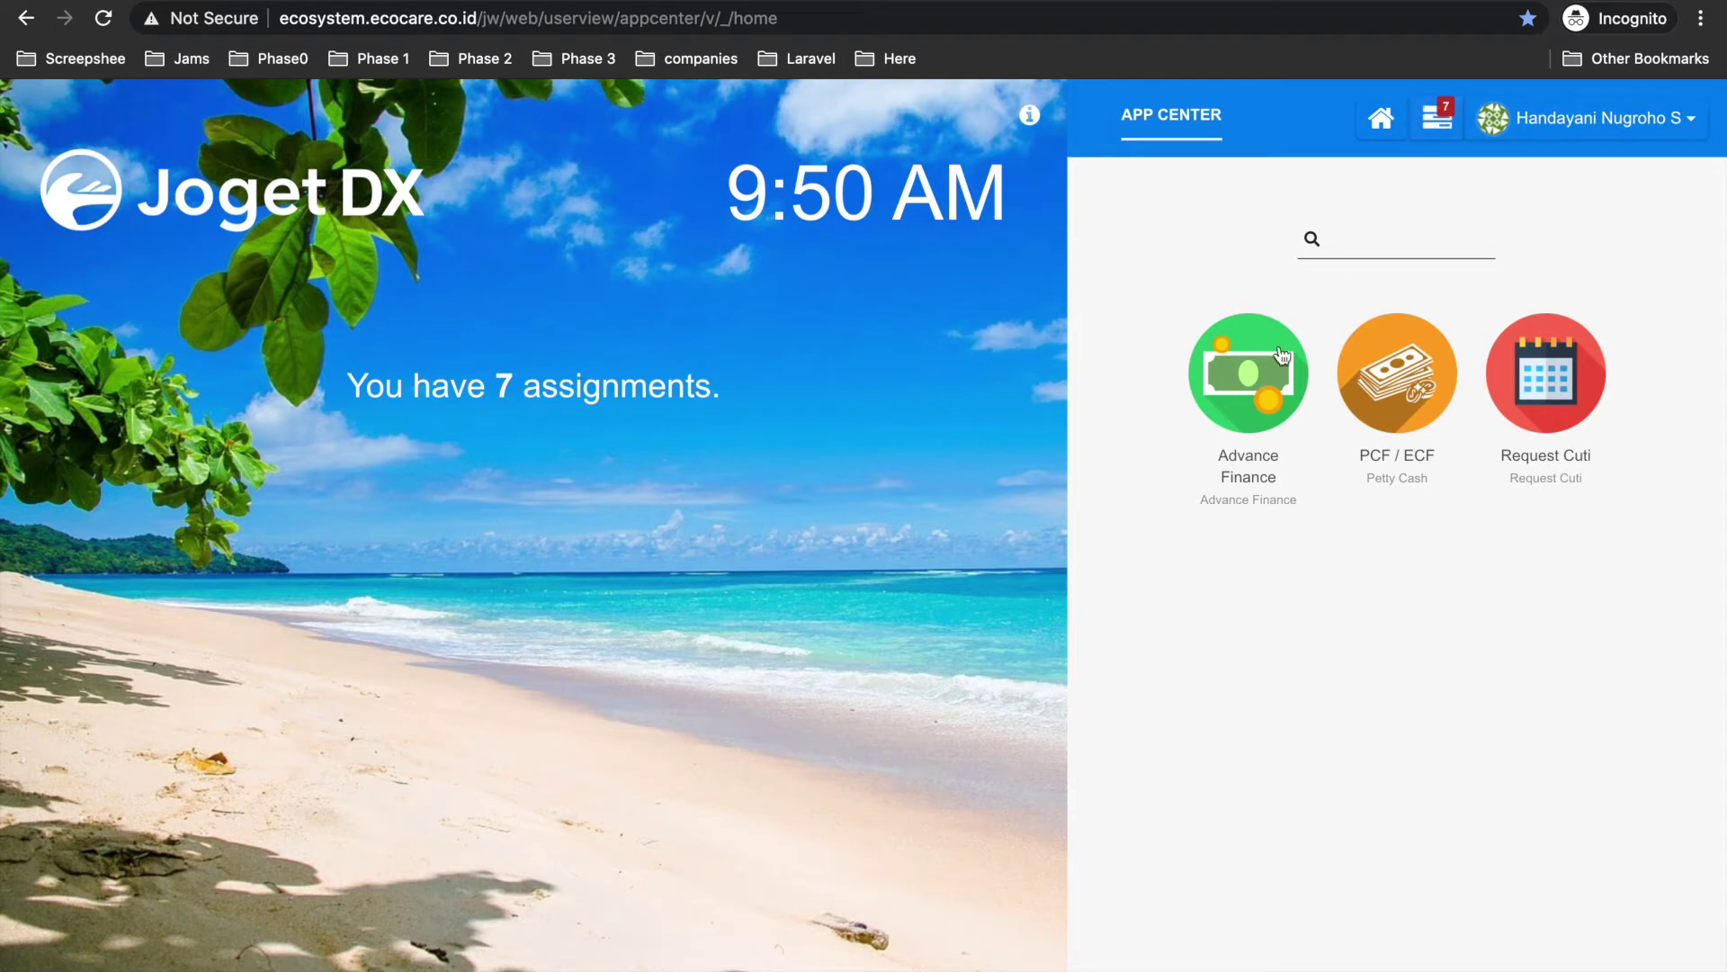
# Open the Approval Director and Dept. Head task from the 7-item assignment inbox.
pyautogui.click(1436, 121)
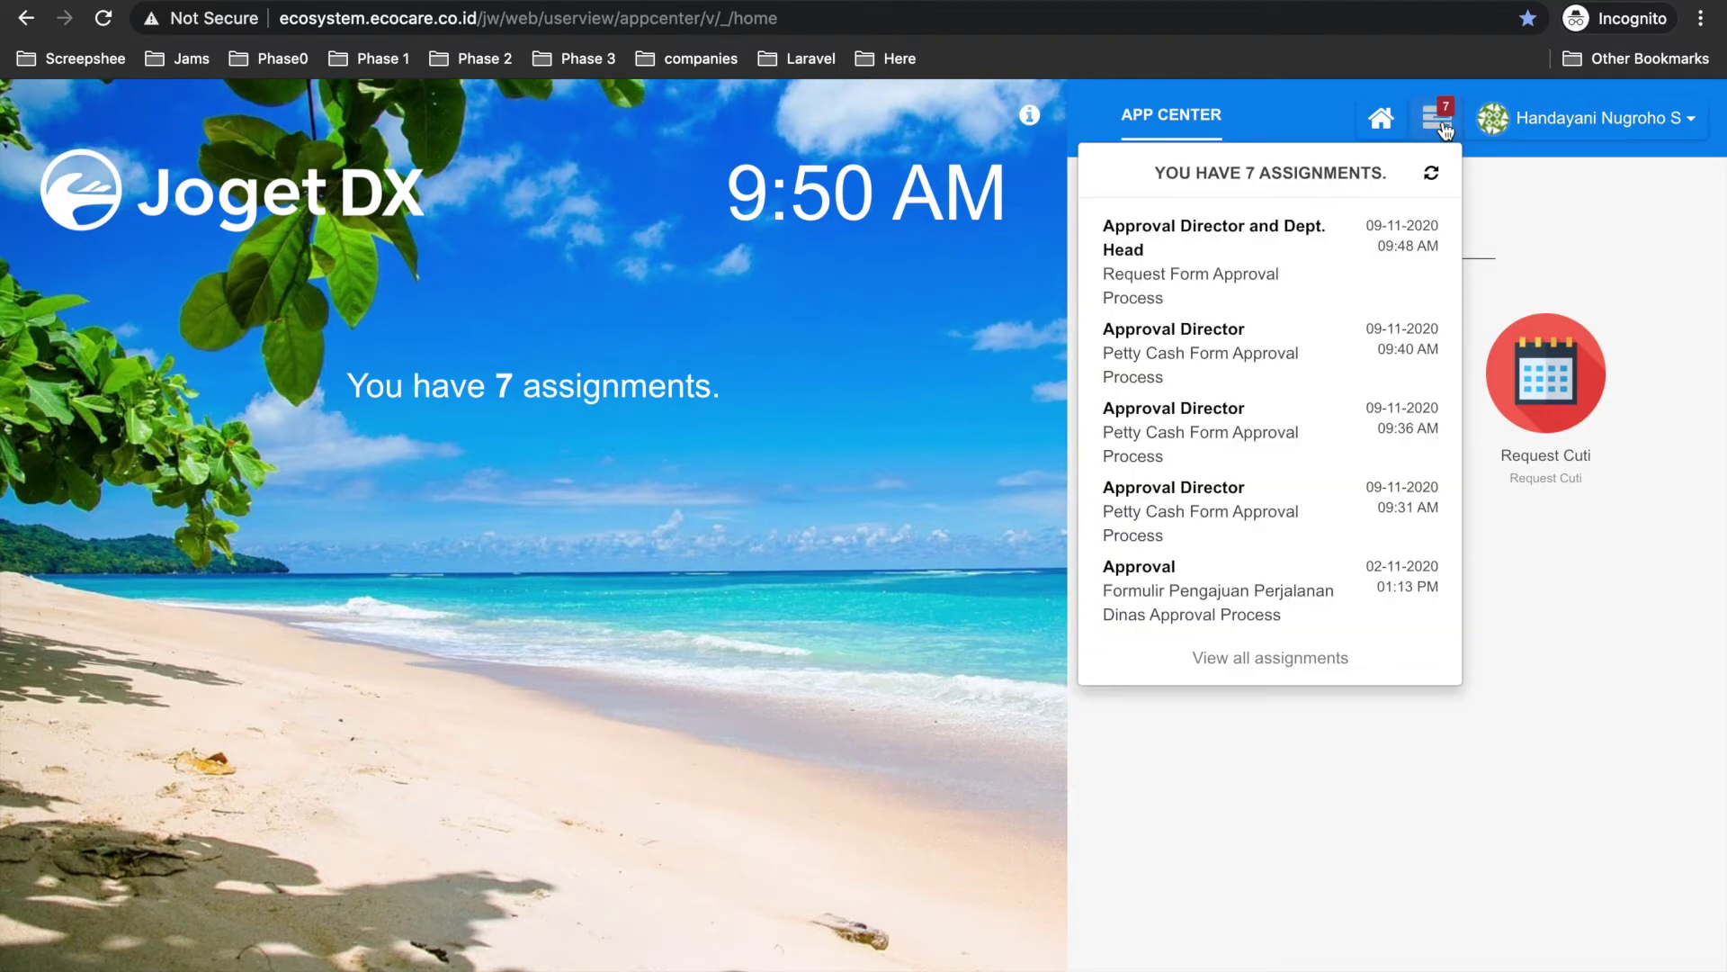
pyautogui.click(1439, 125)
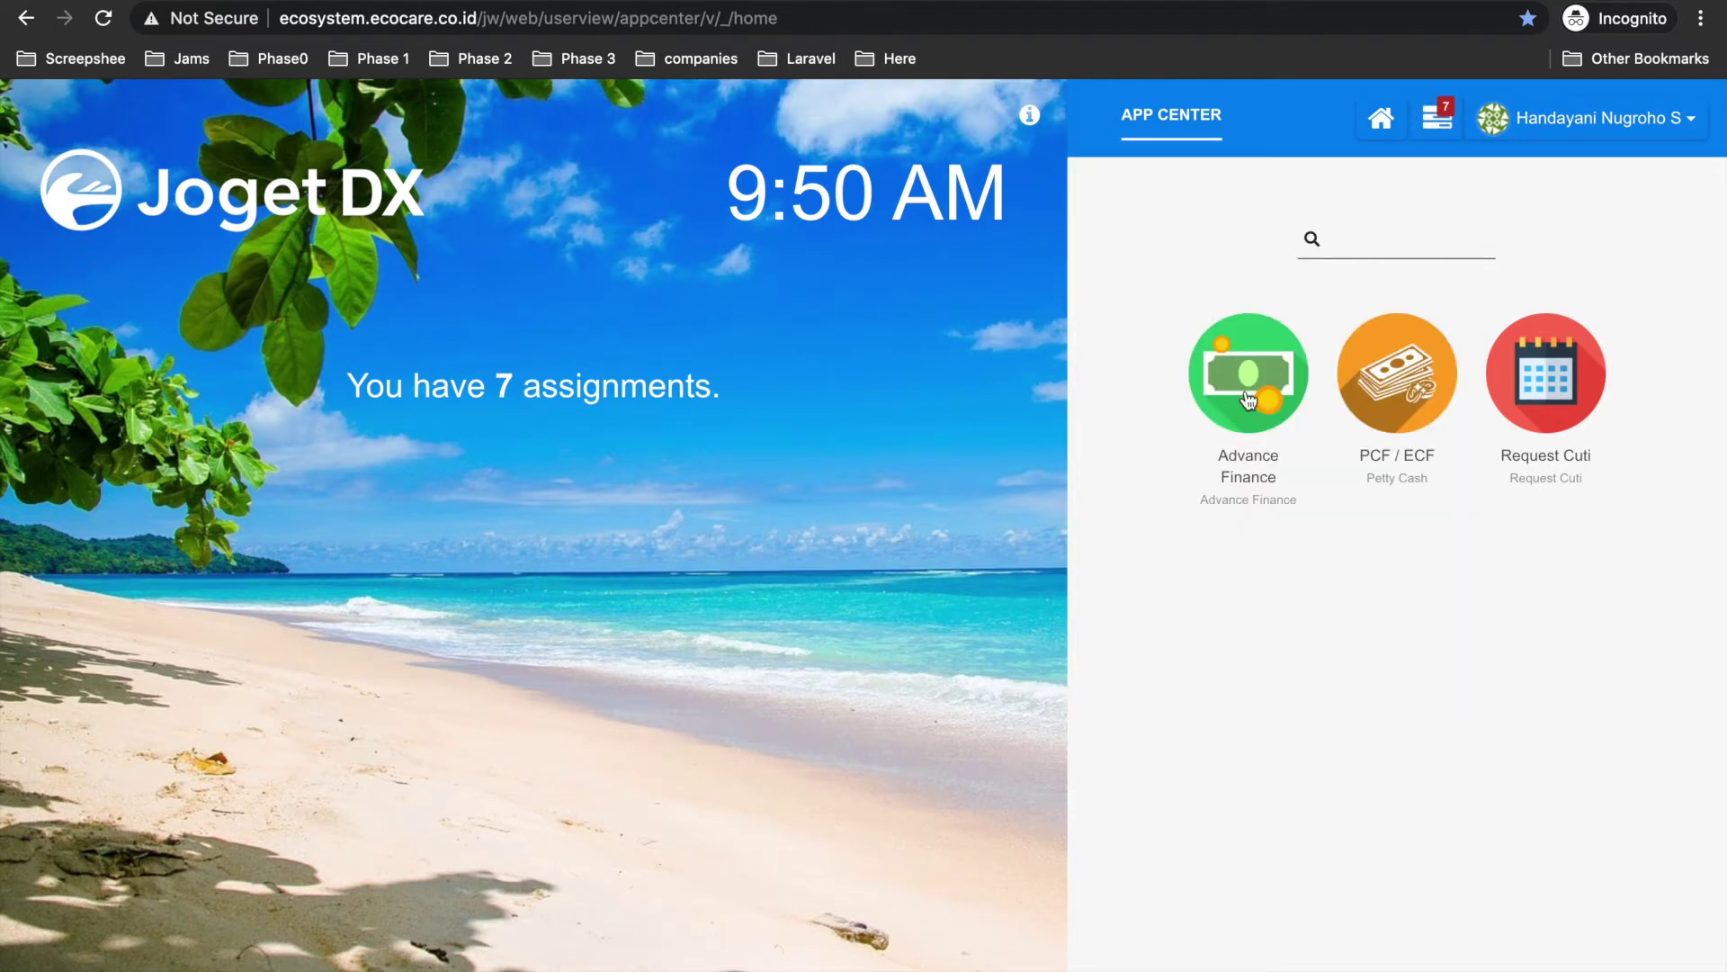
pyautogui.click(1440, 121)
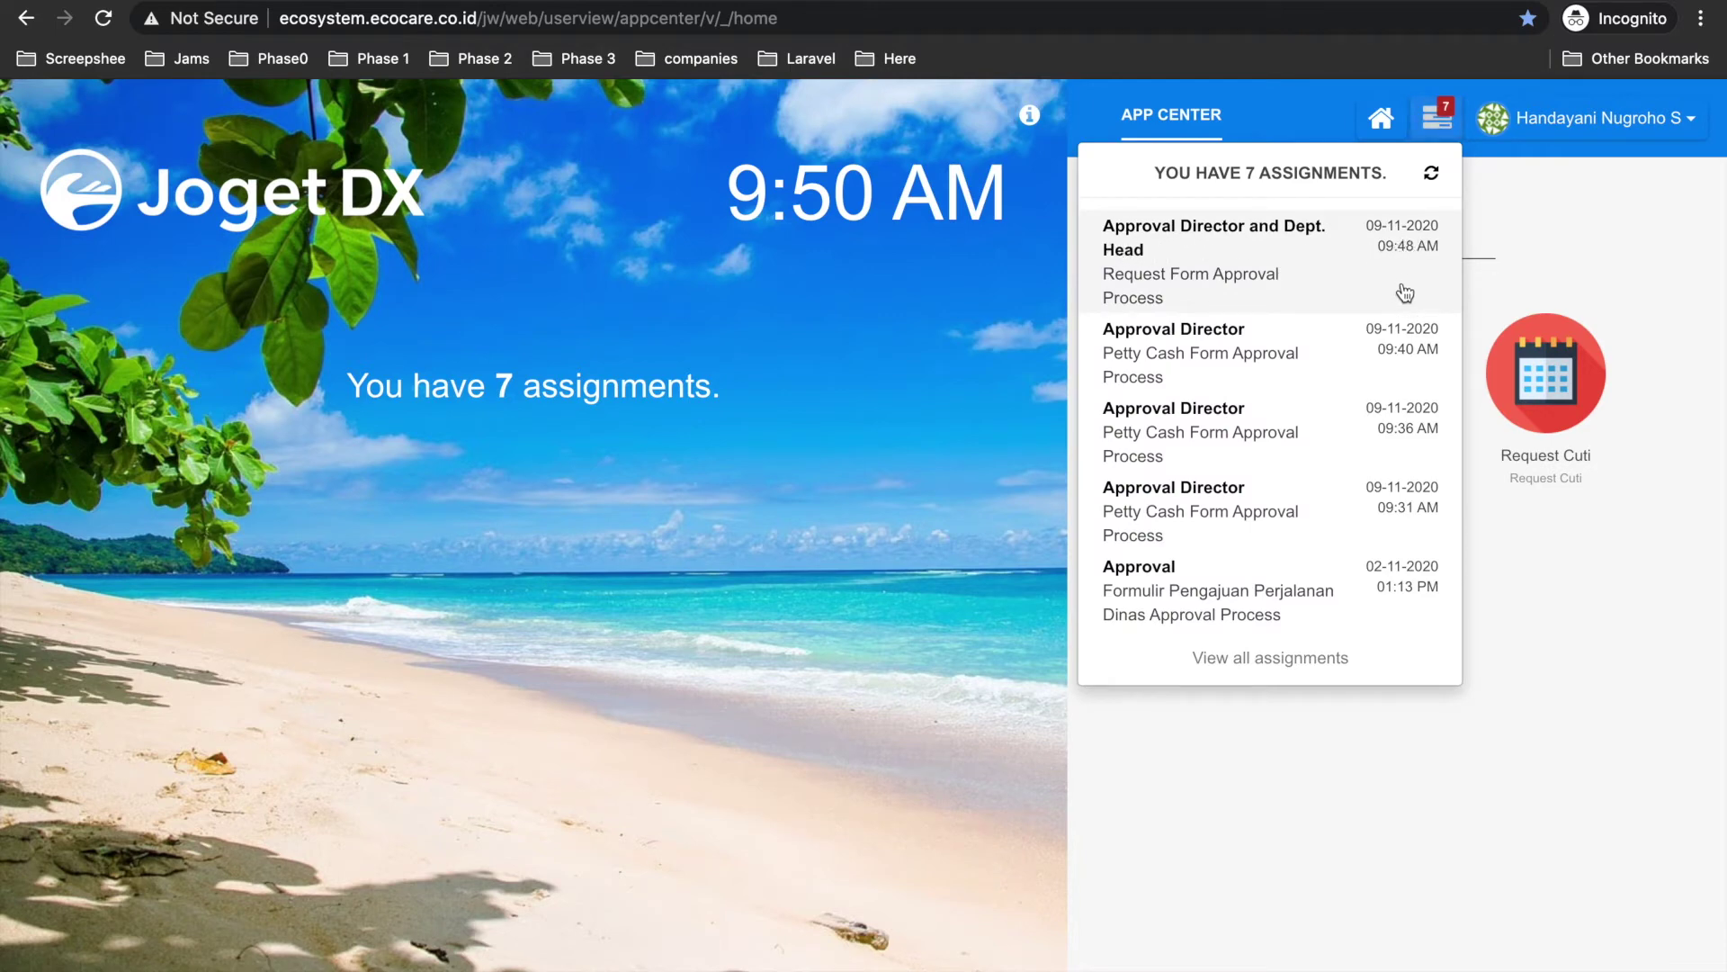
pyautogui.click(1205, 241)
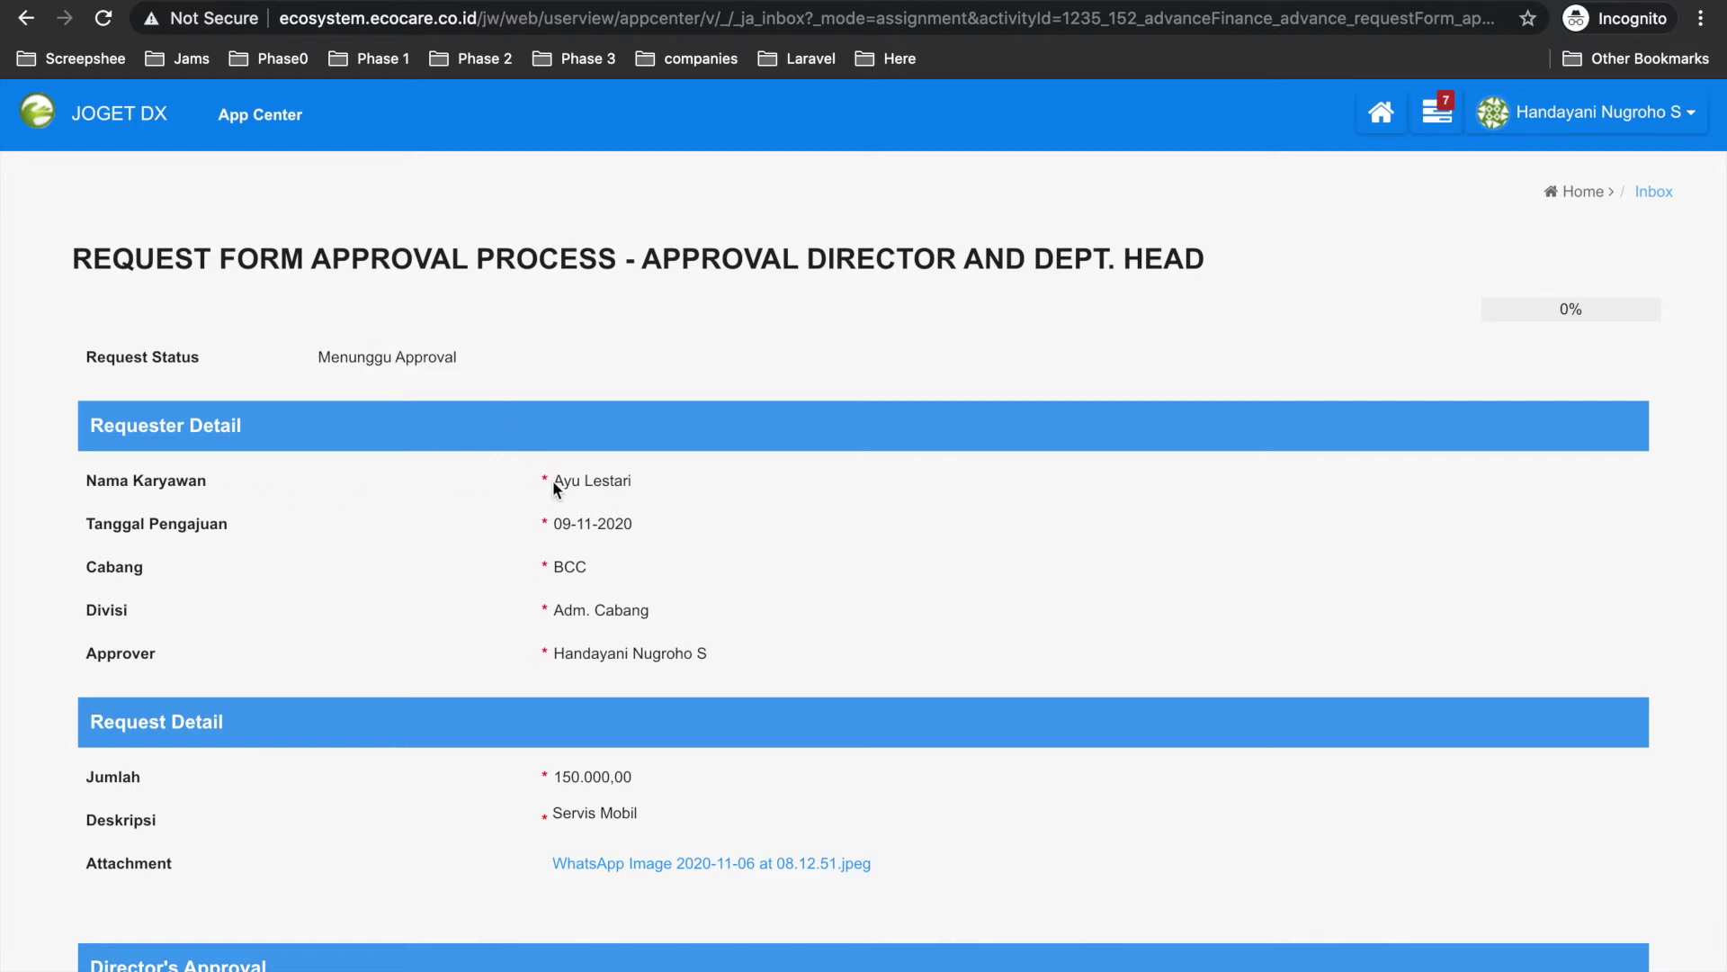
# Type the approval remark 'oke diterim', then switch to the requester's submitted request list.
pyautogui.scroll(-5, 546, 547)
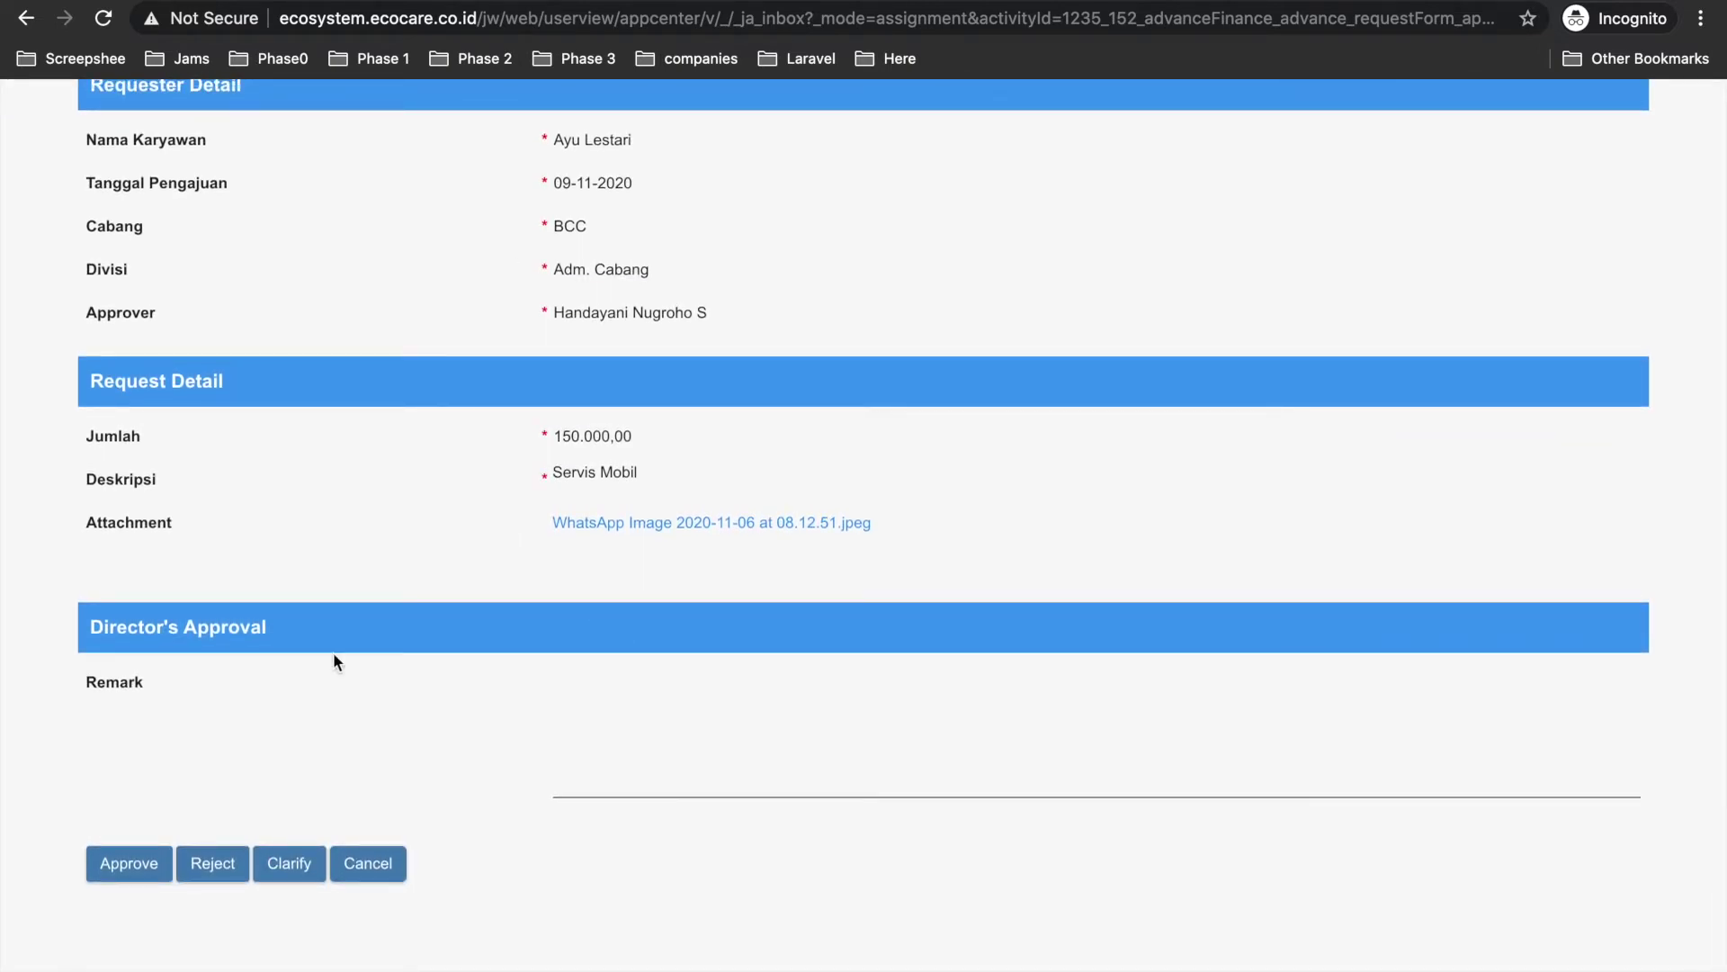
pyautogui.scroll(5, 661, 513)
pyautogui.scroll(-5, 662, 512)
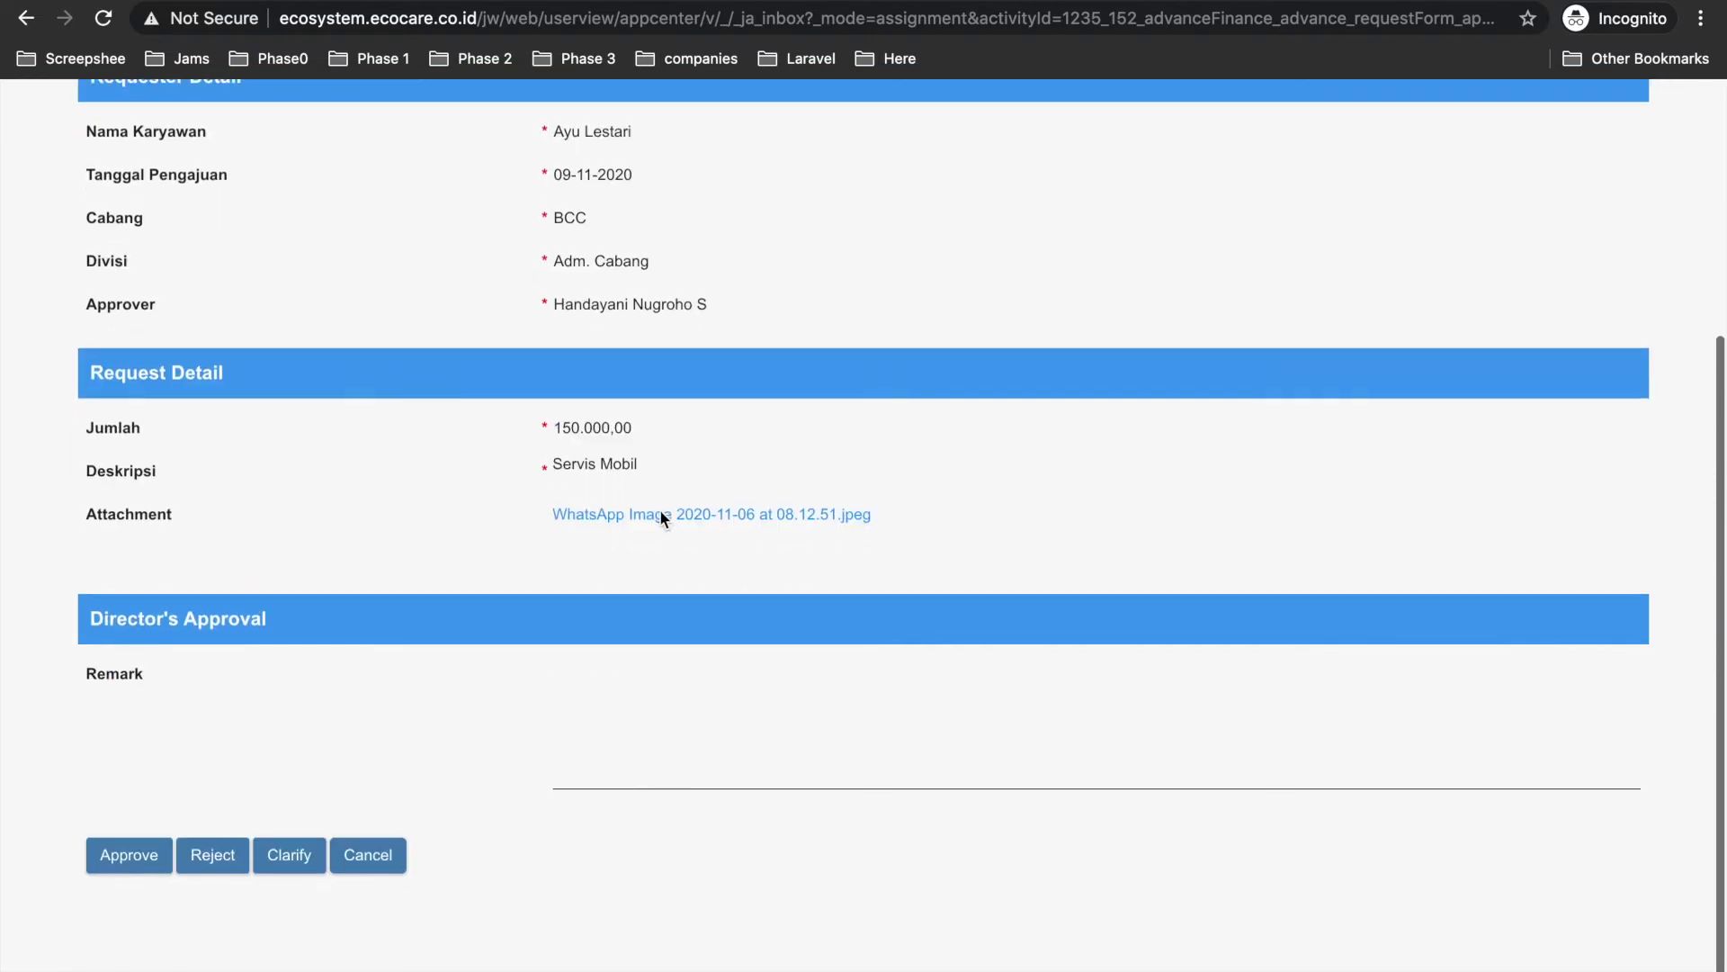
pyautogui.click(637, 723)
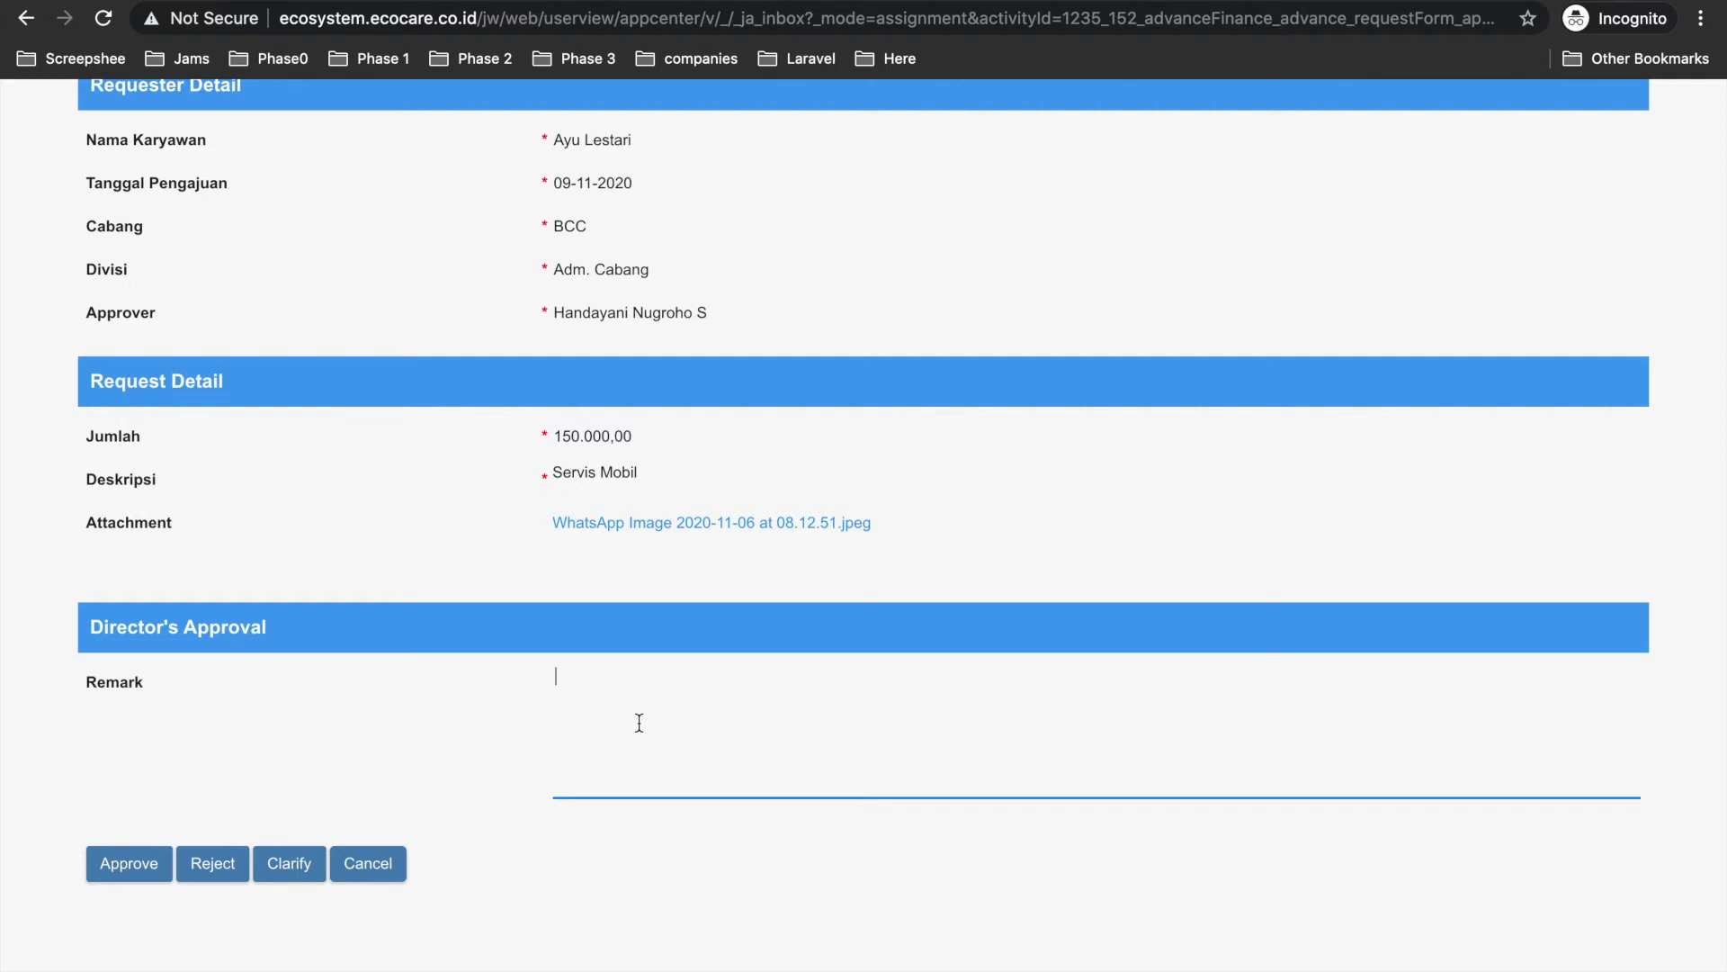
pyautogui.write('oke ')
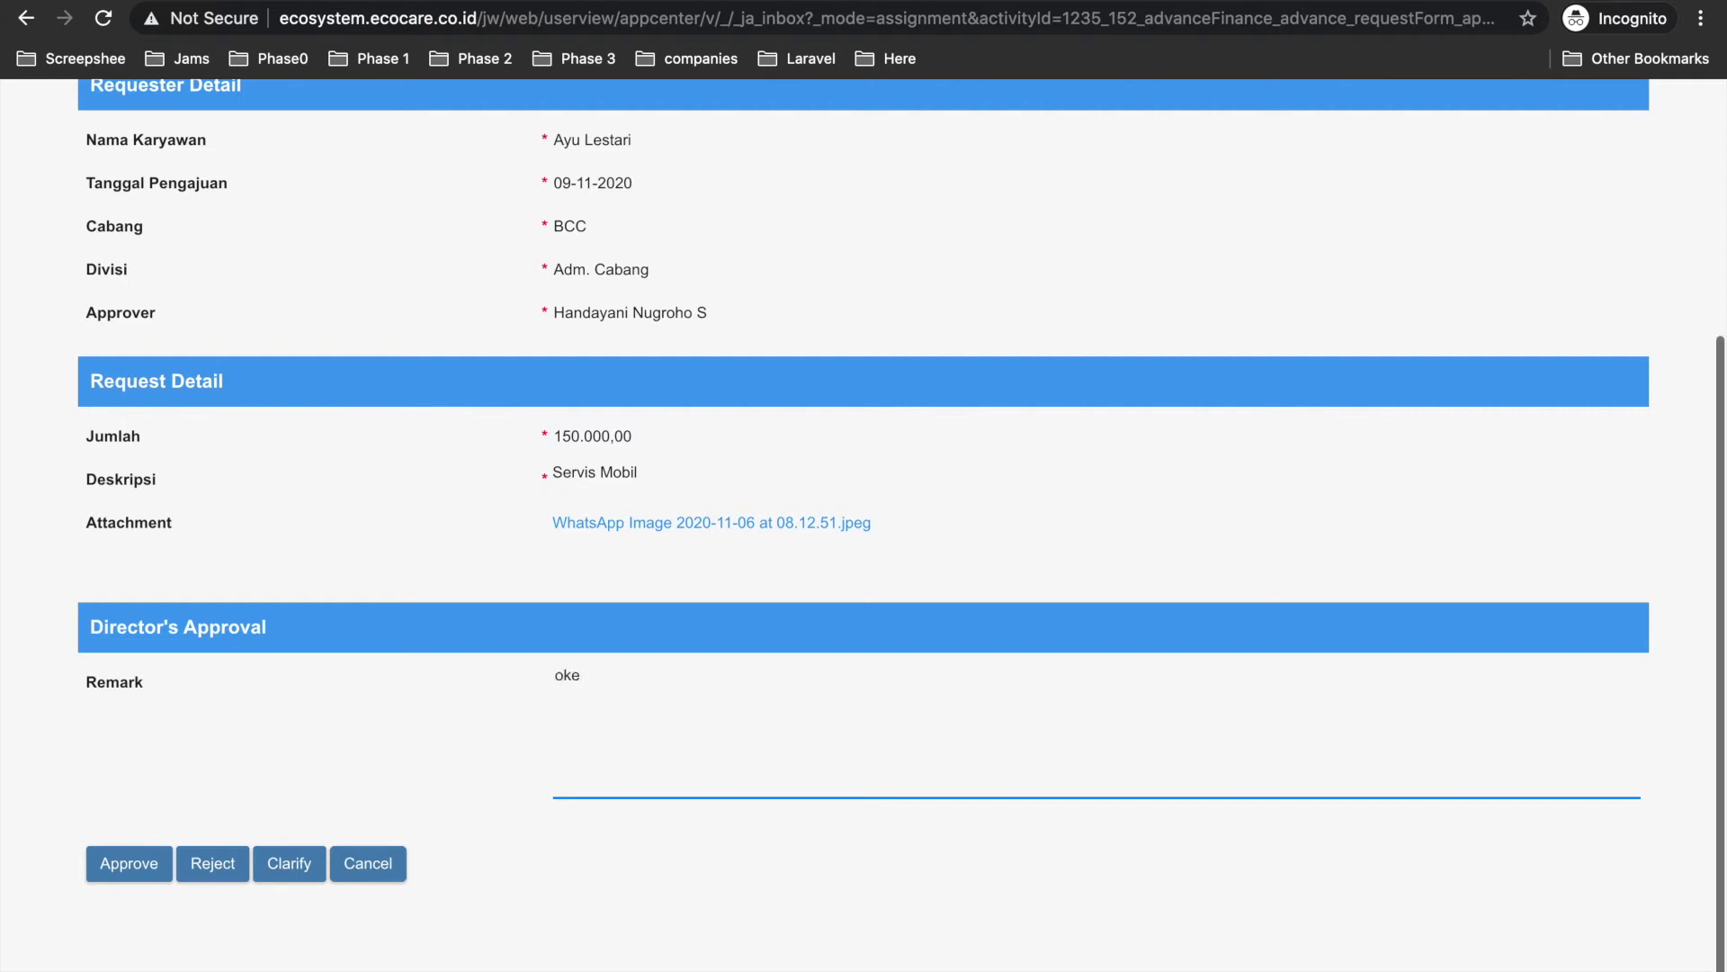
pyautogui.write('diterima')
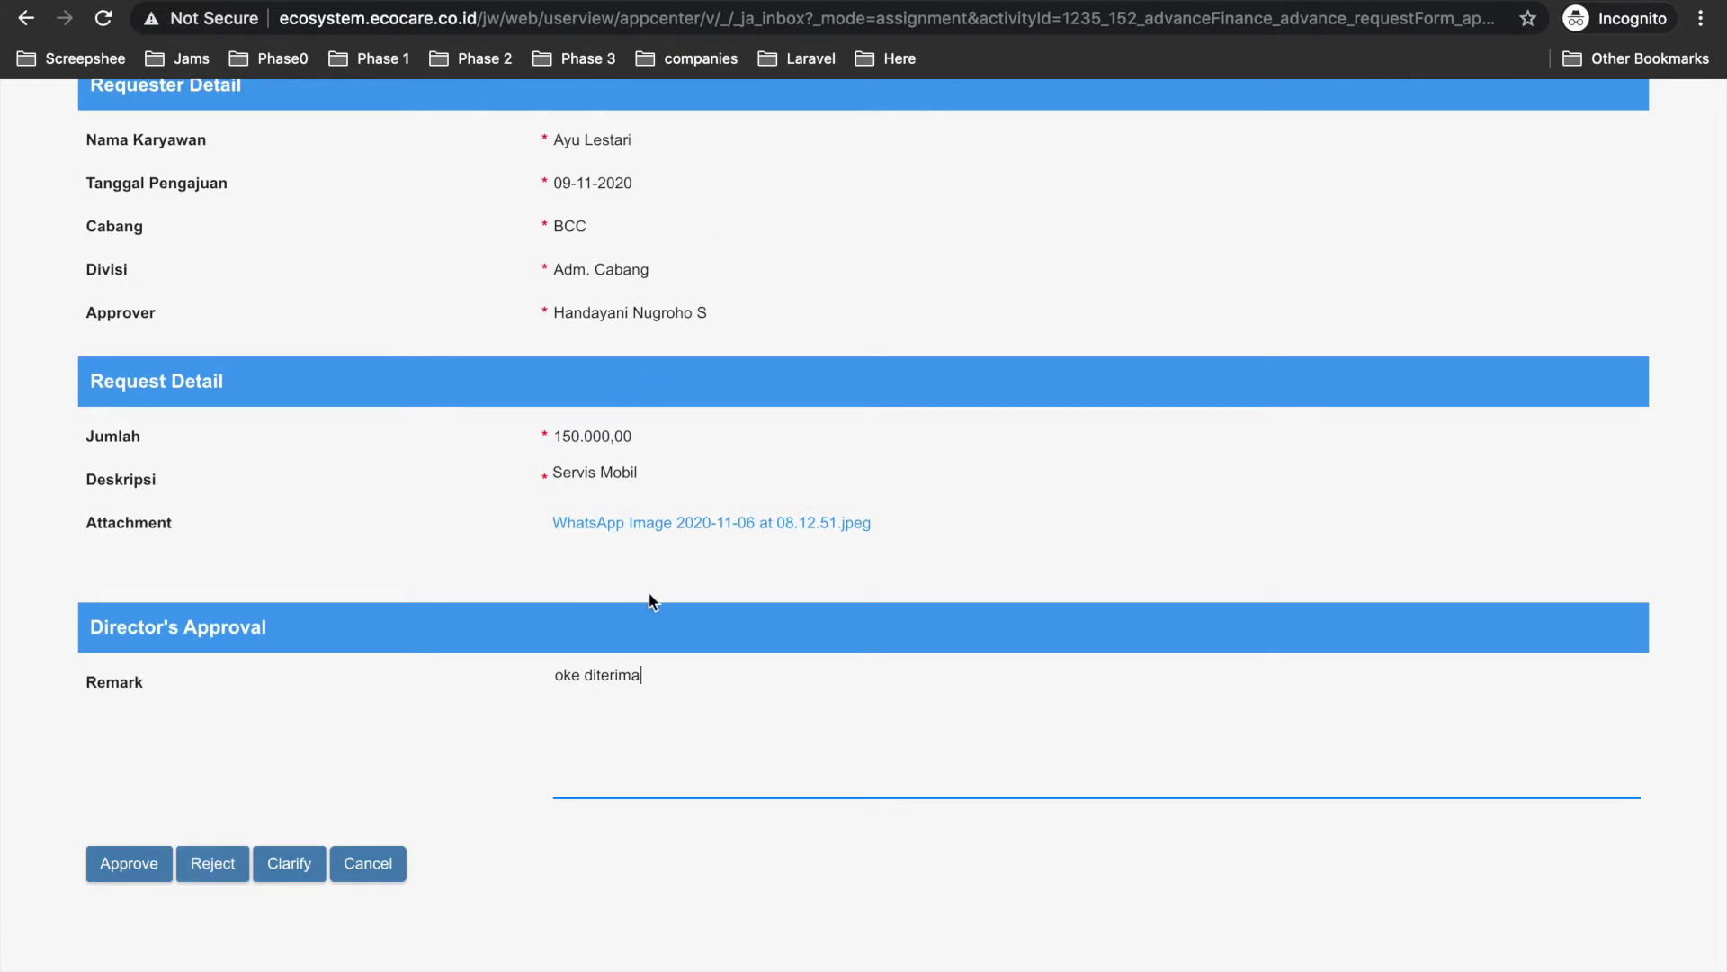
pyautogui.hotkey('ctrl', 'Left')
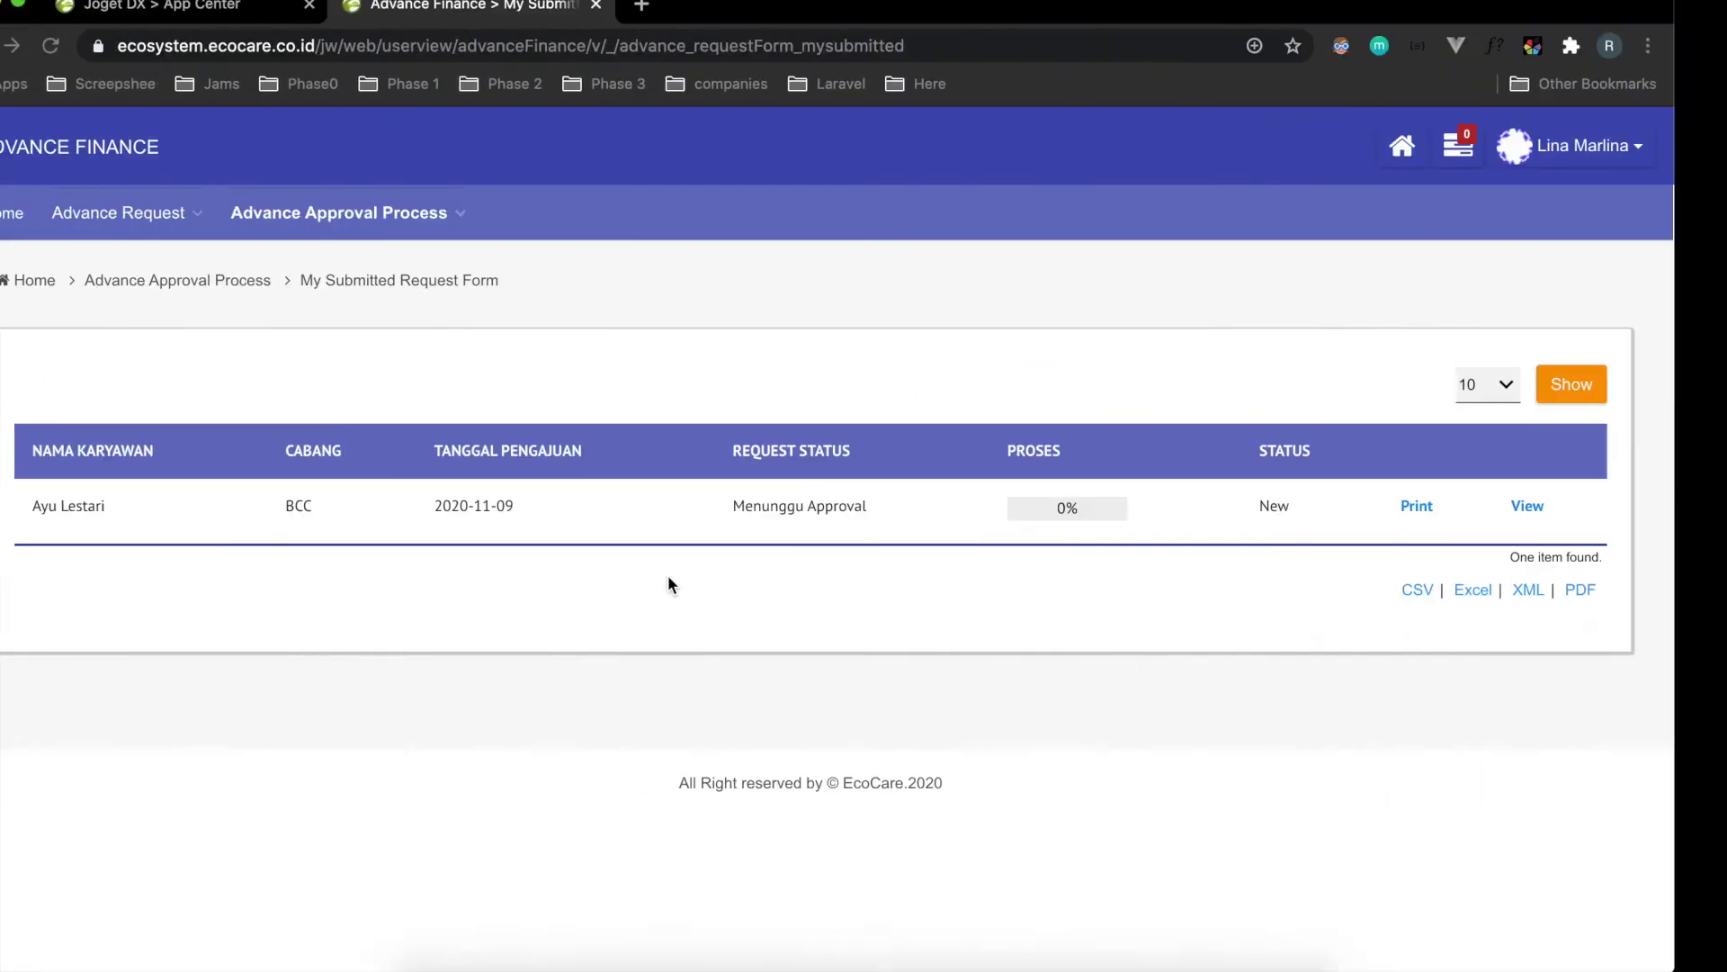
# View the request's approval steps in the 0% PROSES popup, then return to the approval form.
pyautogui.click(1105, 508)
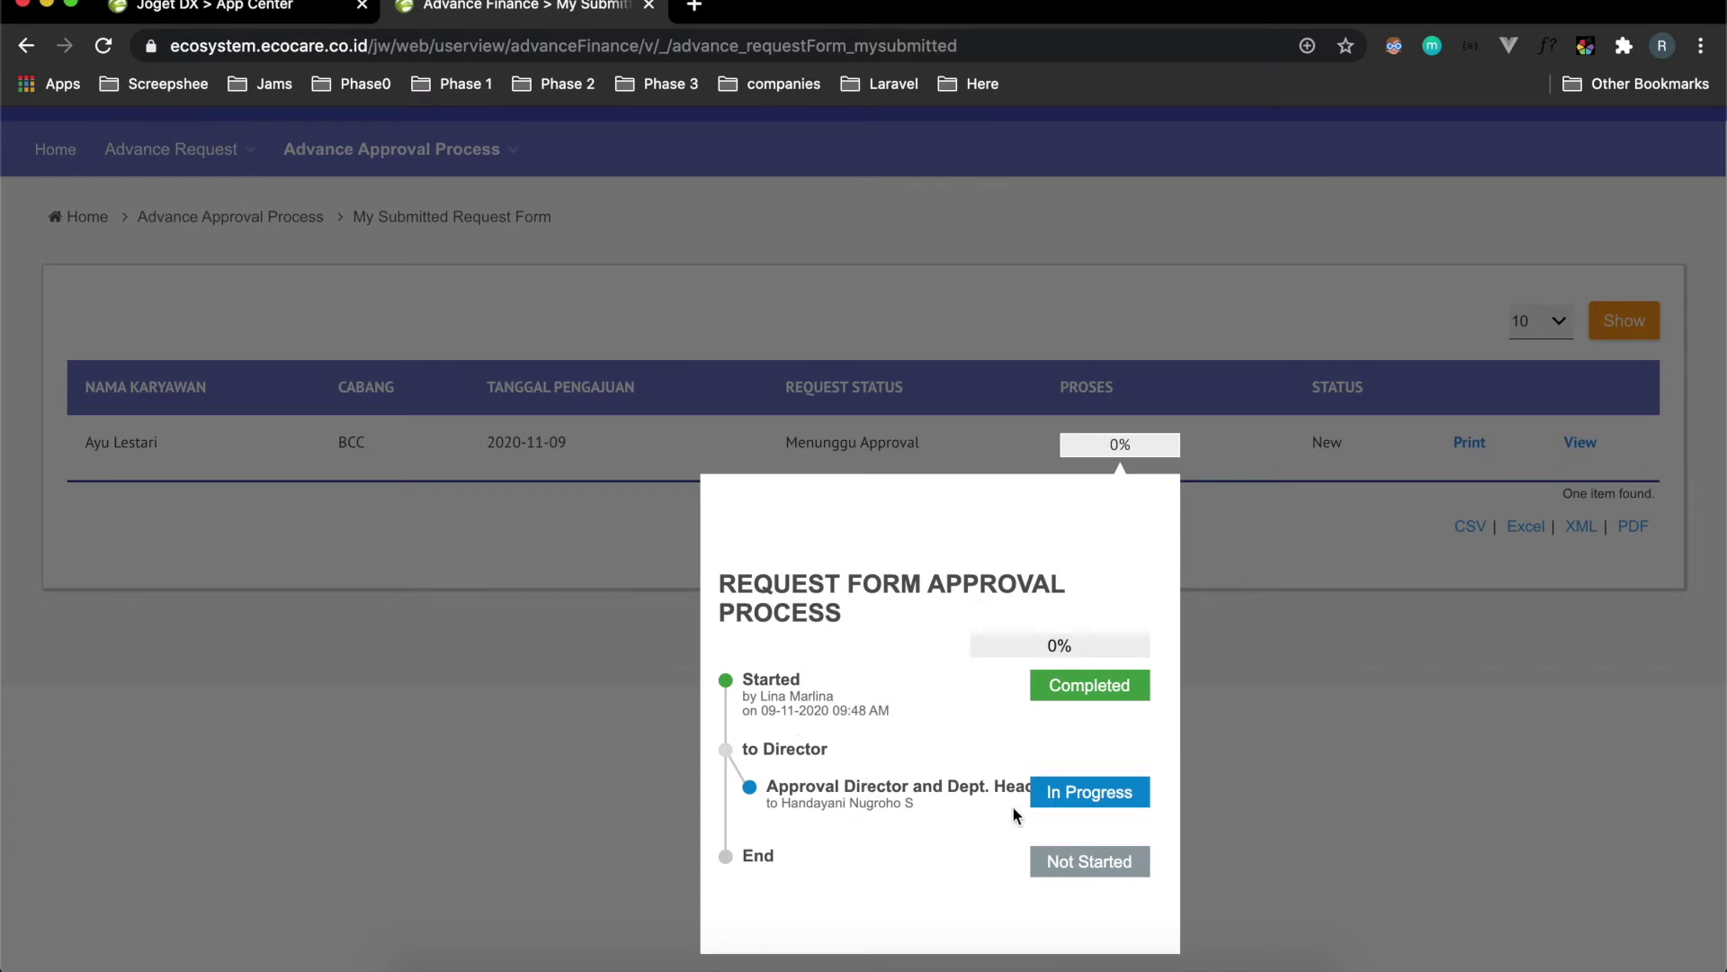
pyautogui.hotkey('ctrl', 'Right')
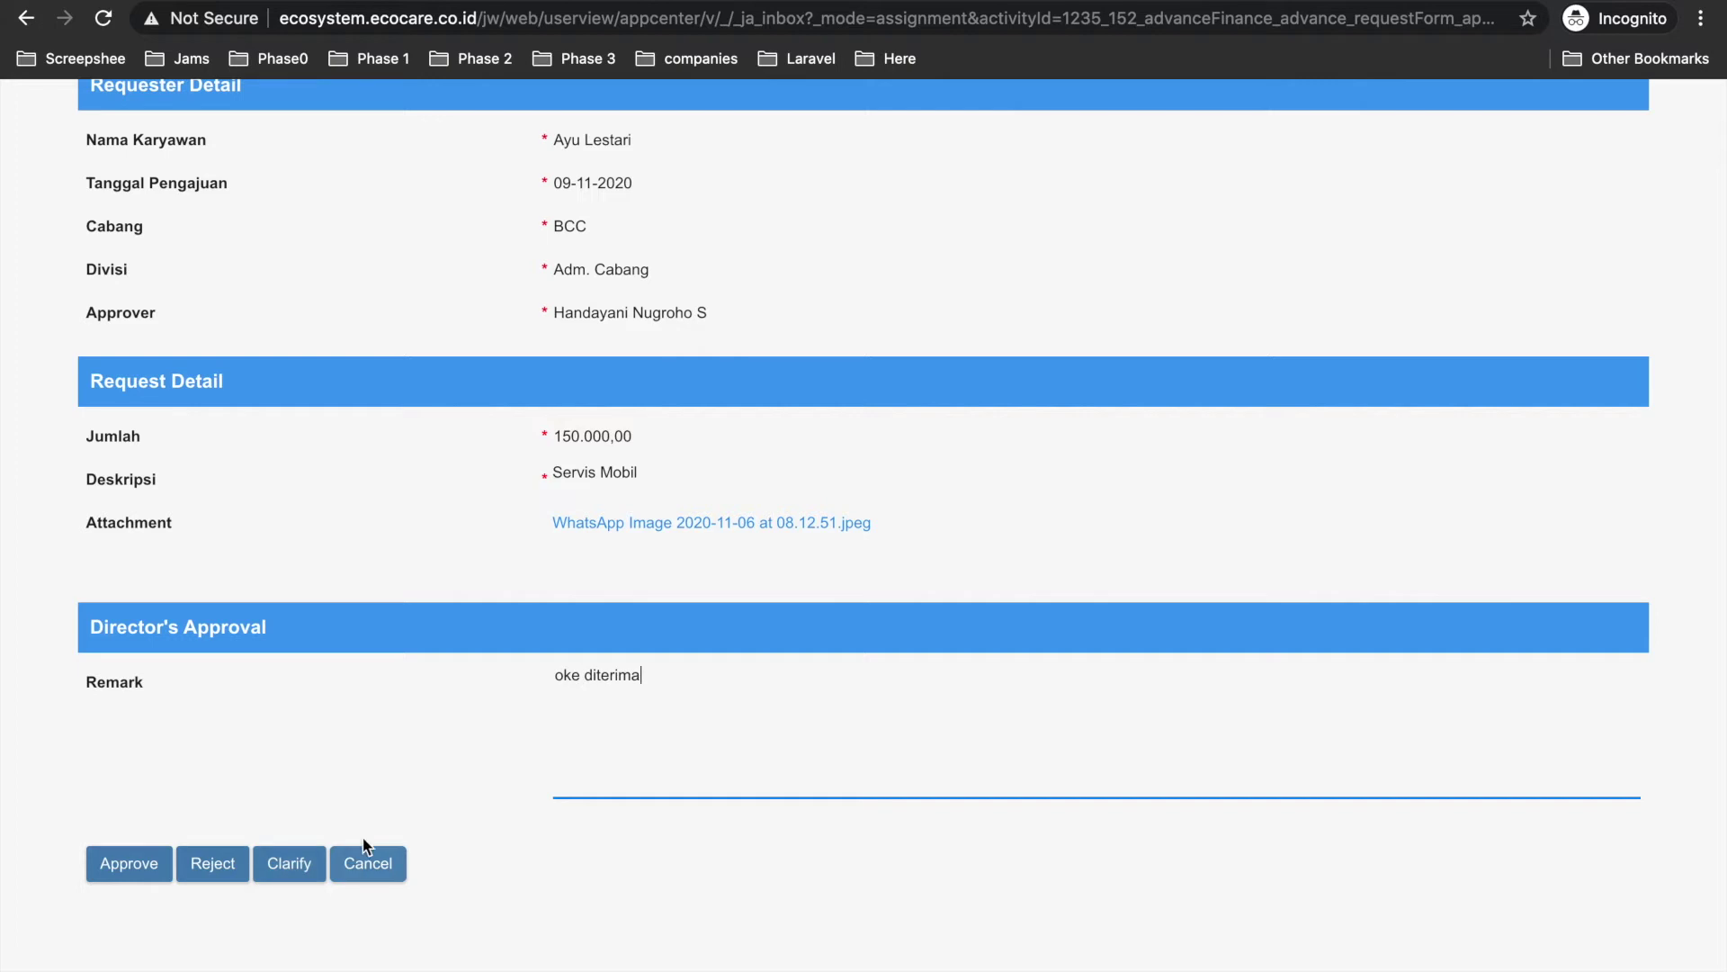
# Check the 'oke diterima' remark and approve the advance request.
pyautogui.scroll(3, 710, 436)
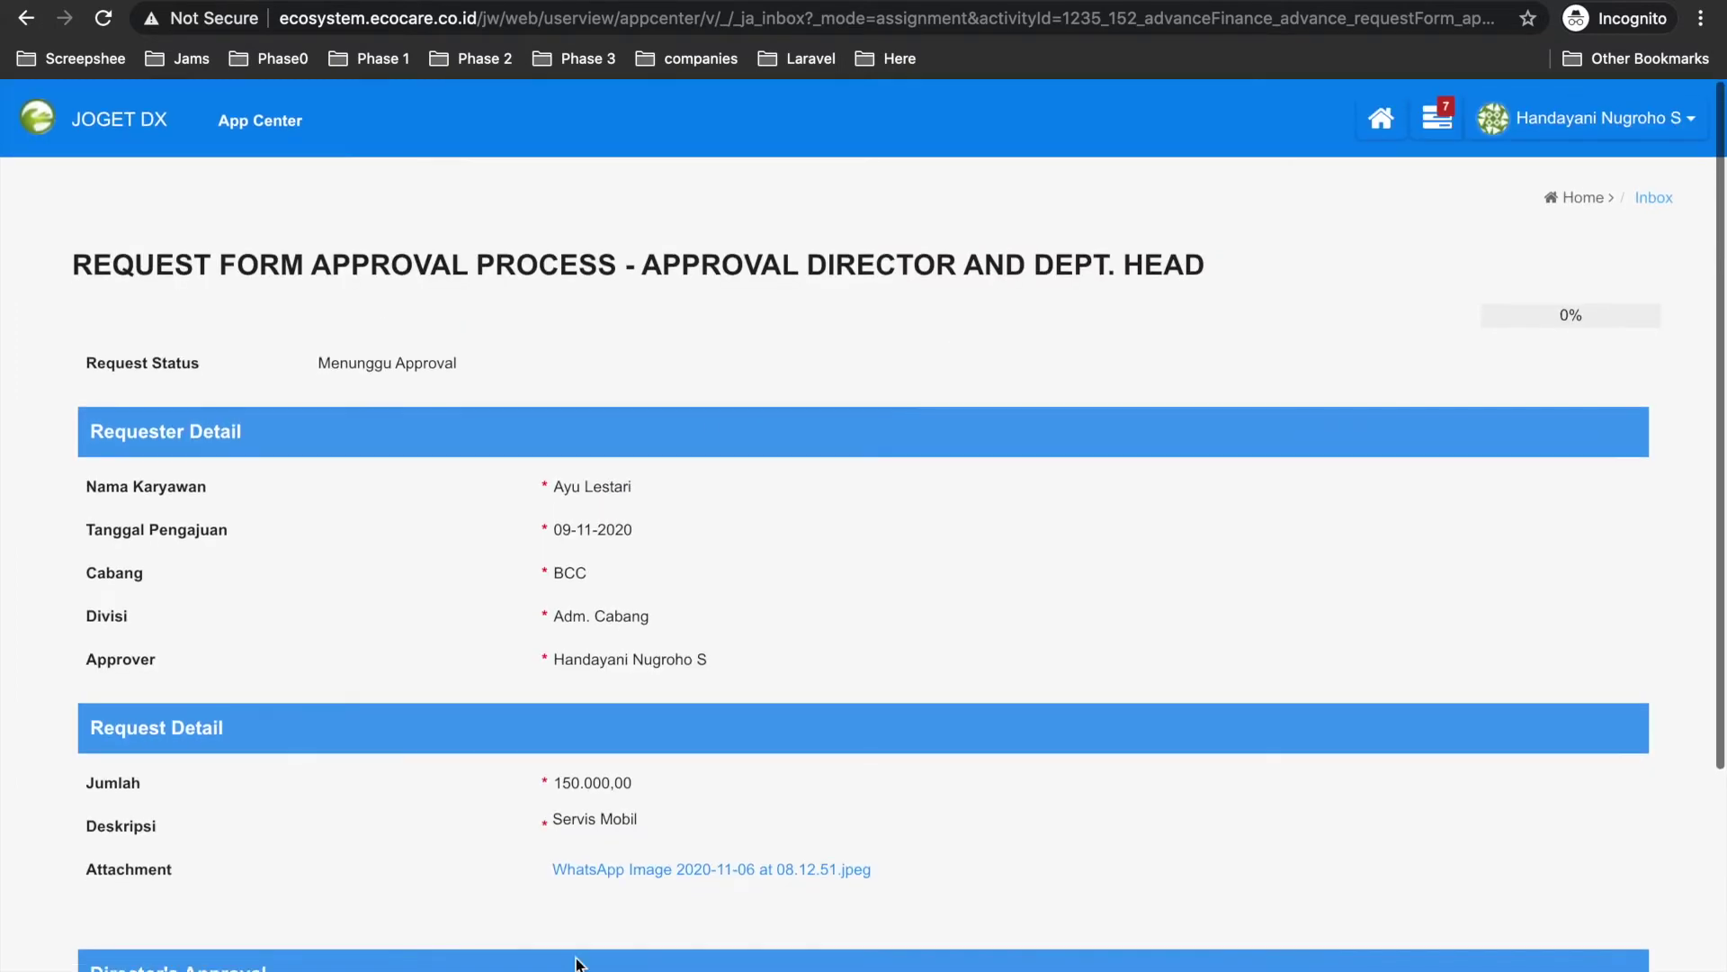
pyautogui.scroll(-3, 571, 477)
pyautogui.scroll(-1, 577, 482)
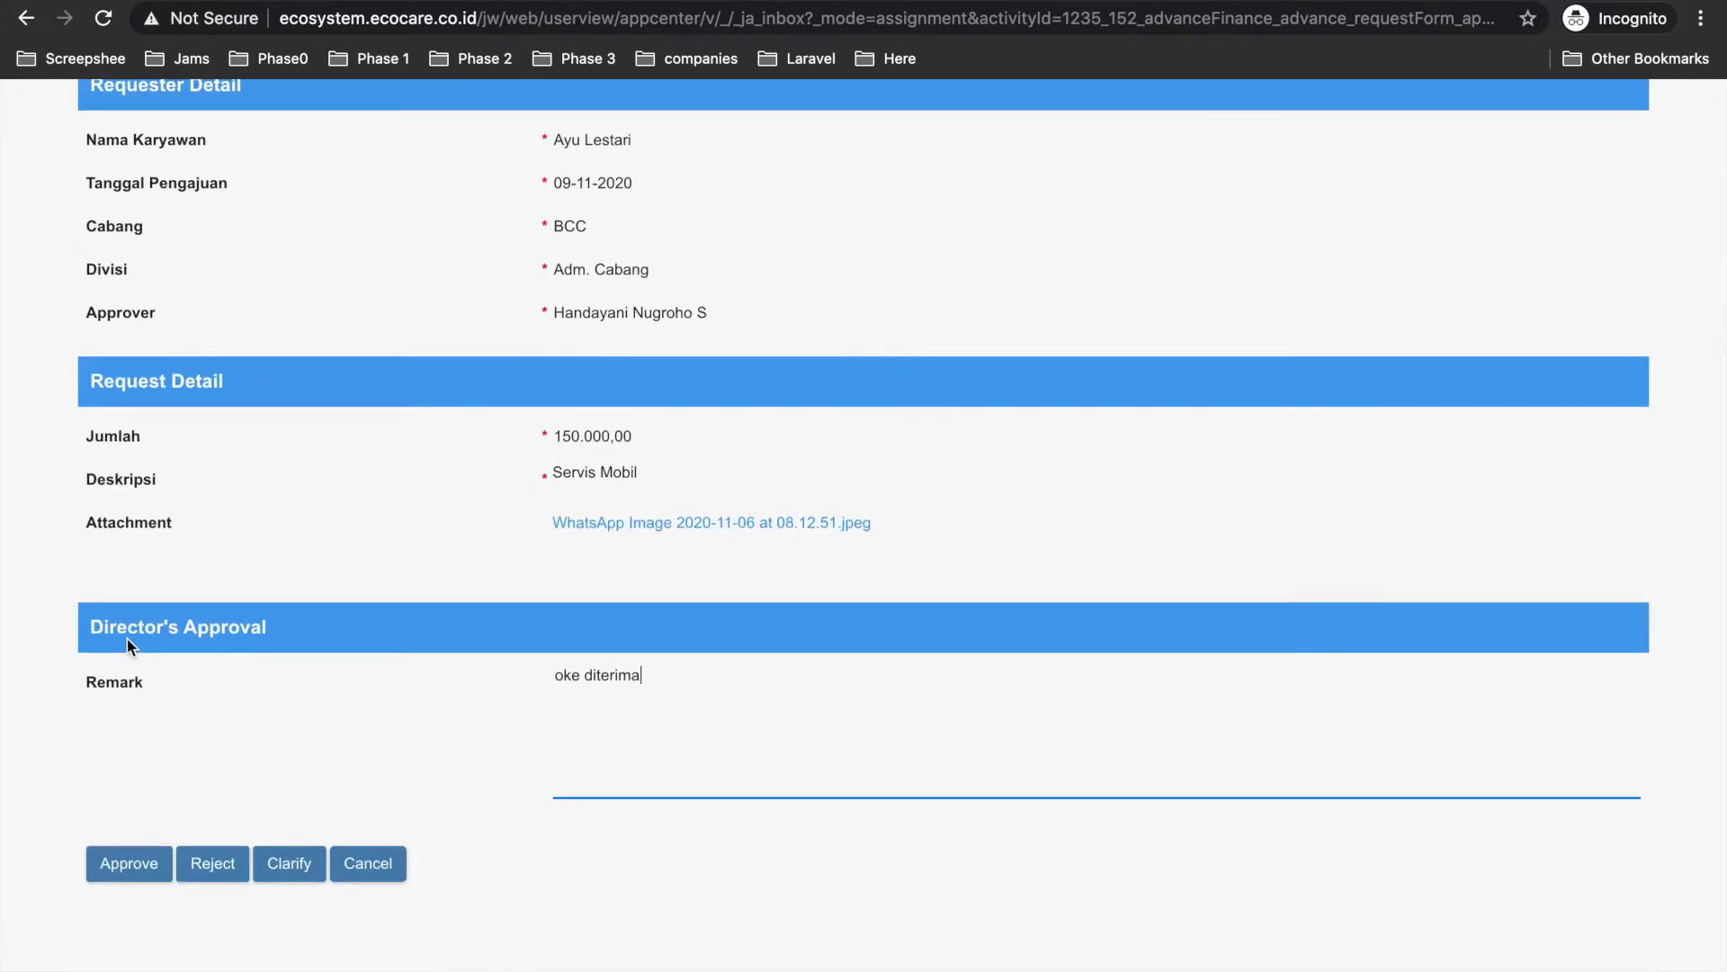
pyautogui.moveTo(643, 676); pyautogui.dragTo(524, 678)
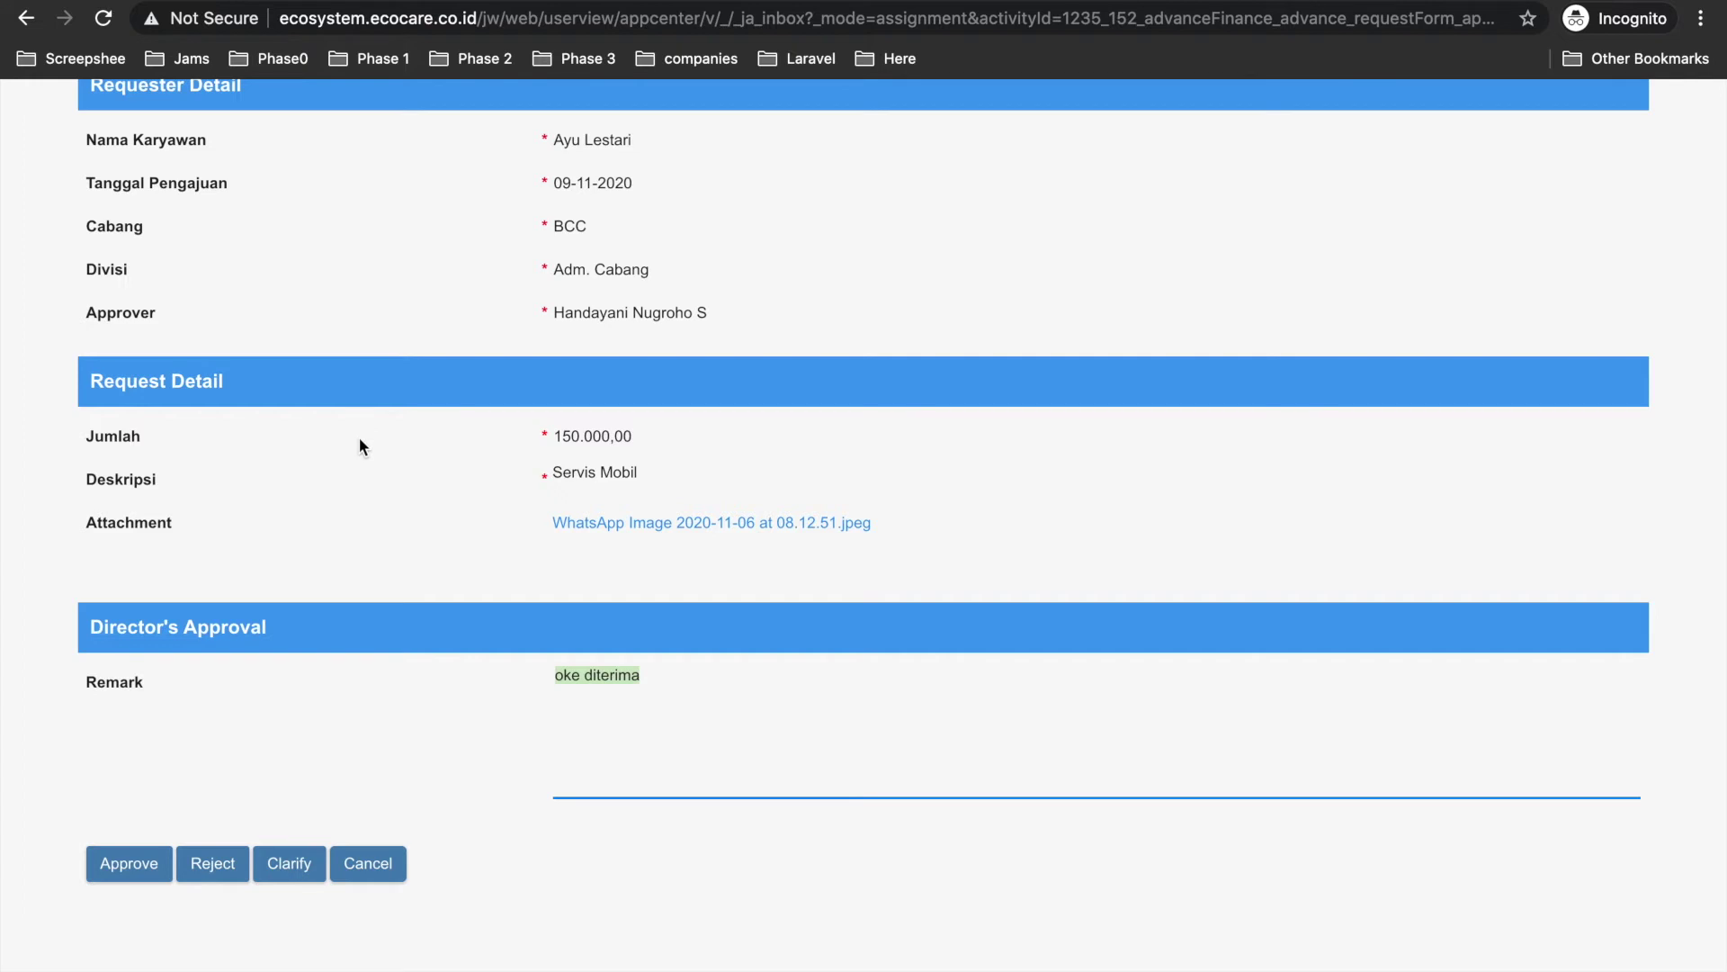
pyautogui.click(677, 693)
pyautogui.click(149, 874)
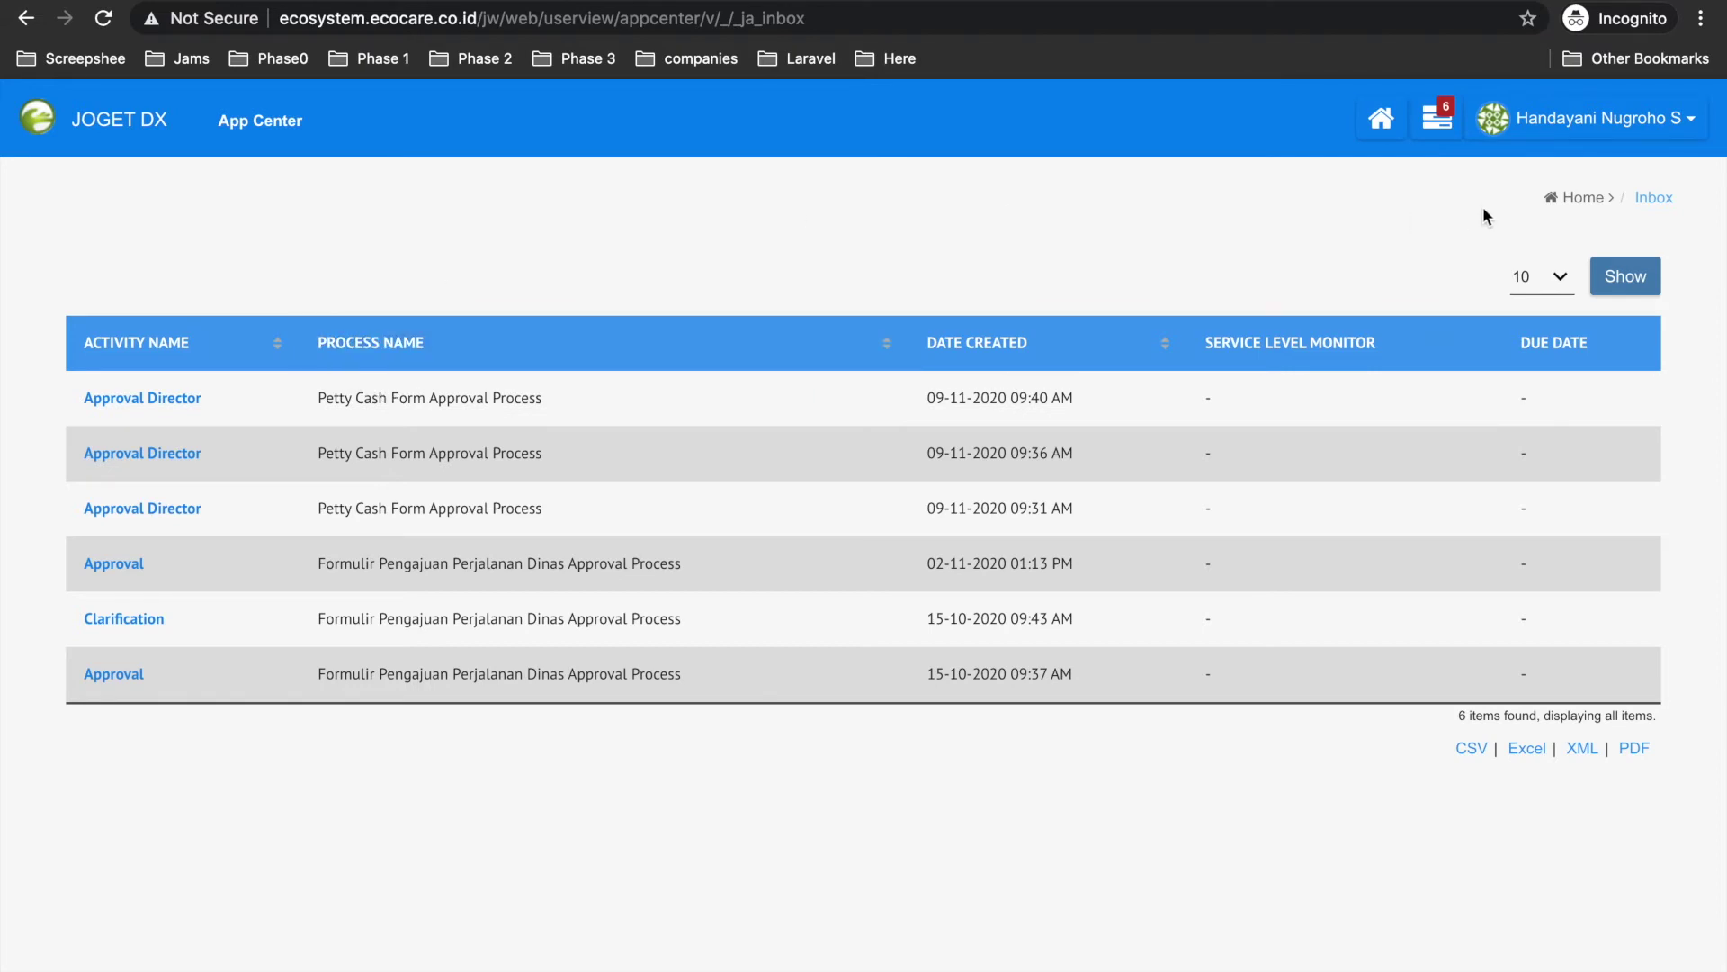
# From the app center home, open Advance Finance and list all advance requests.
pyautogui.click(1595, 201)
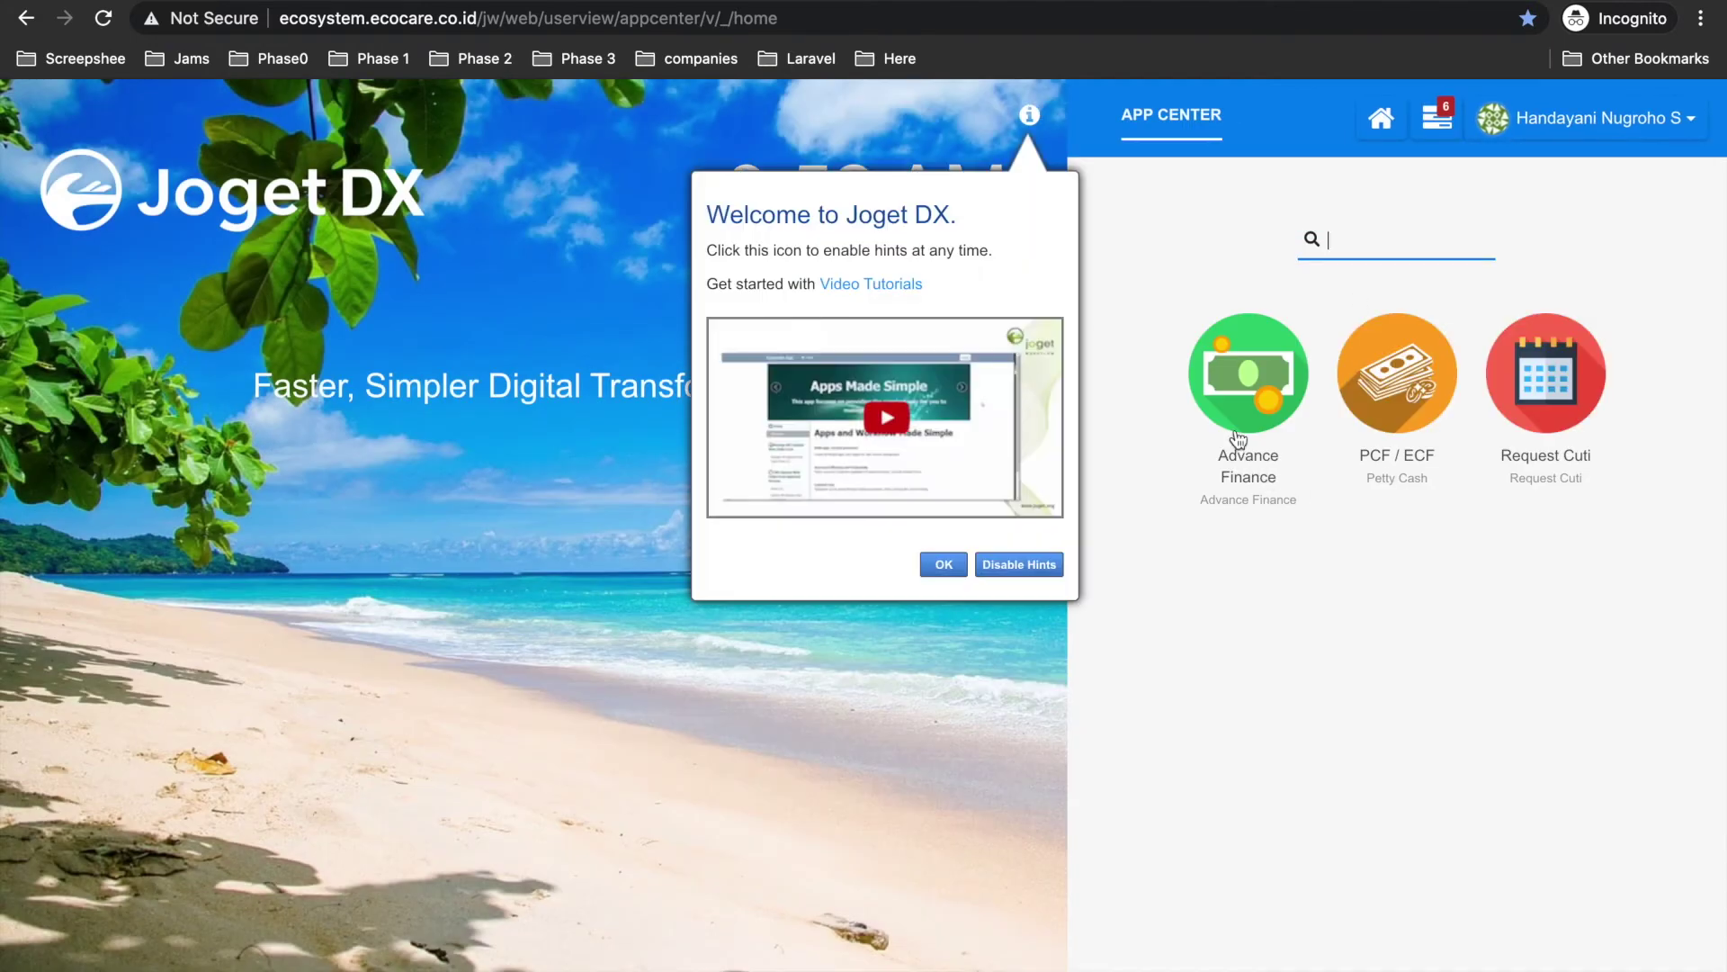
pyautogui.click(960, 571)
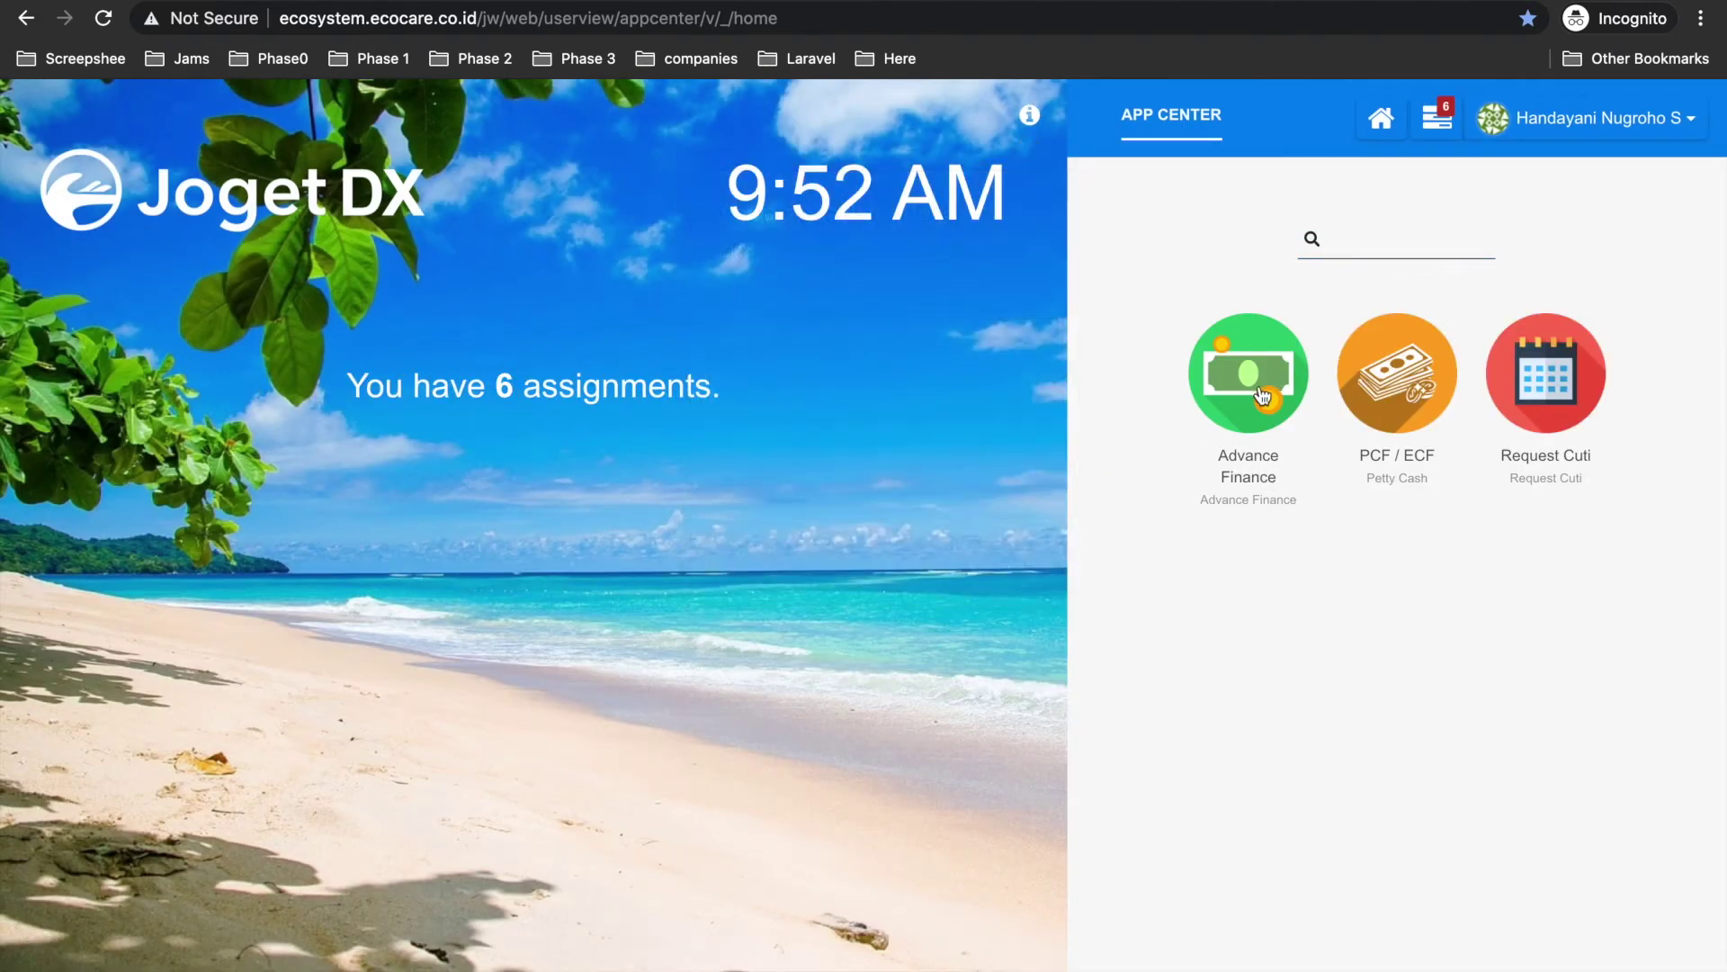
pyautogui.click(1261, 387)
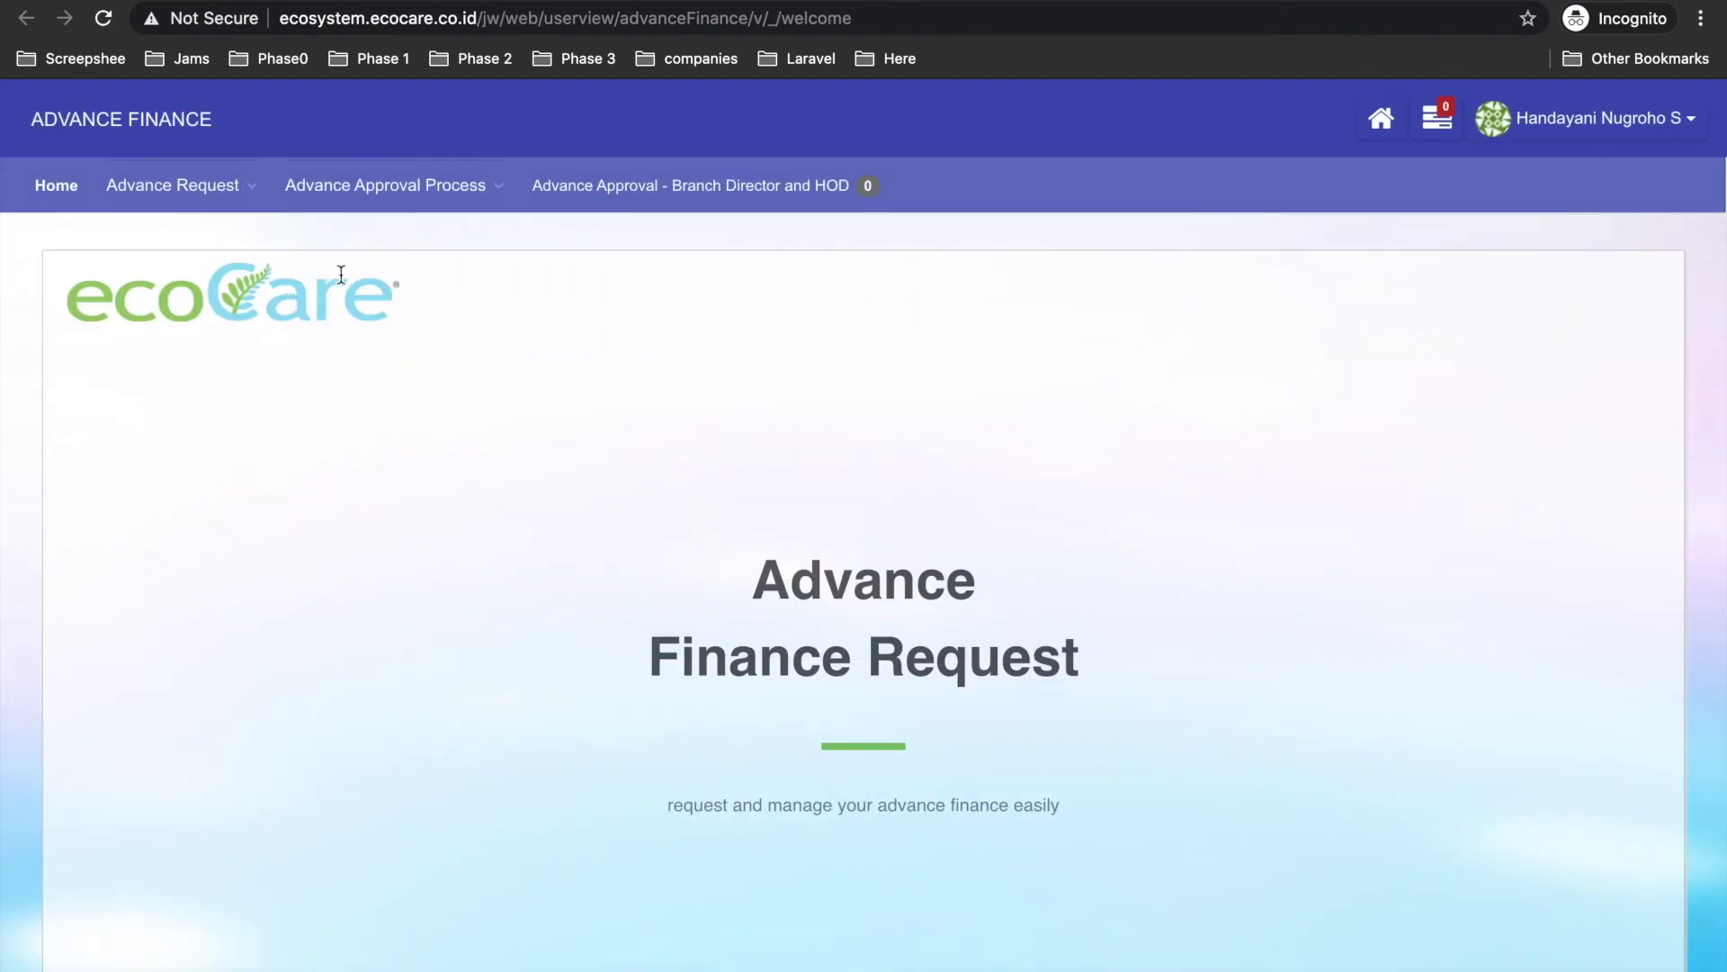
pyautogui.moveTo(373, 185)
pyautogui.moveTo(205, 190)
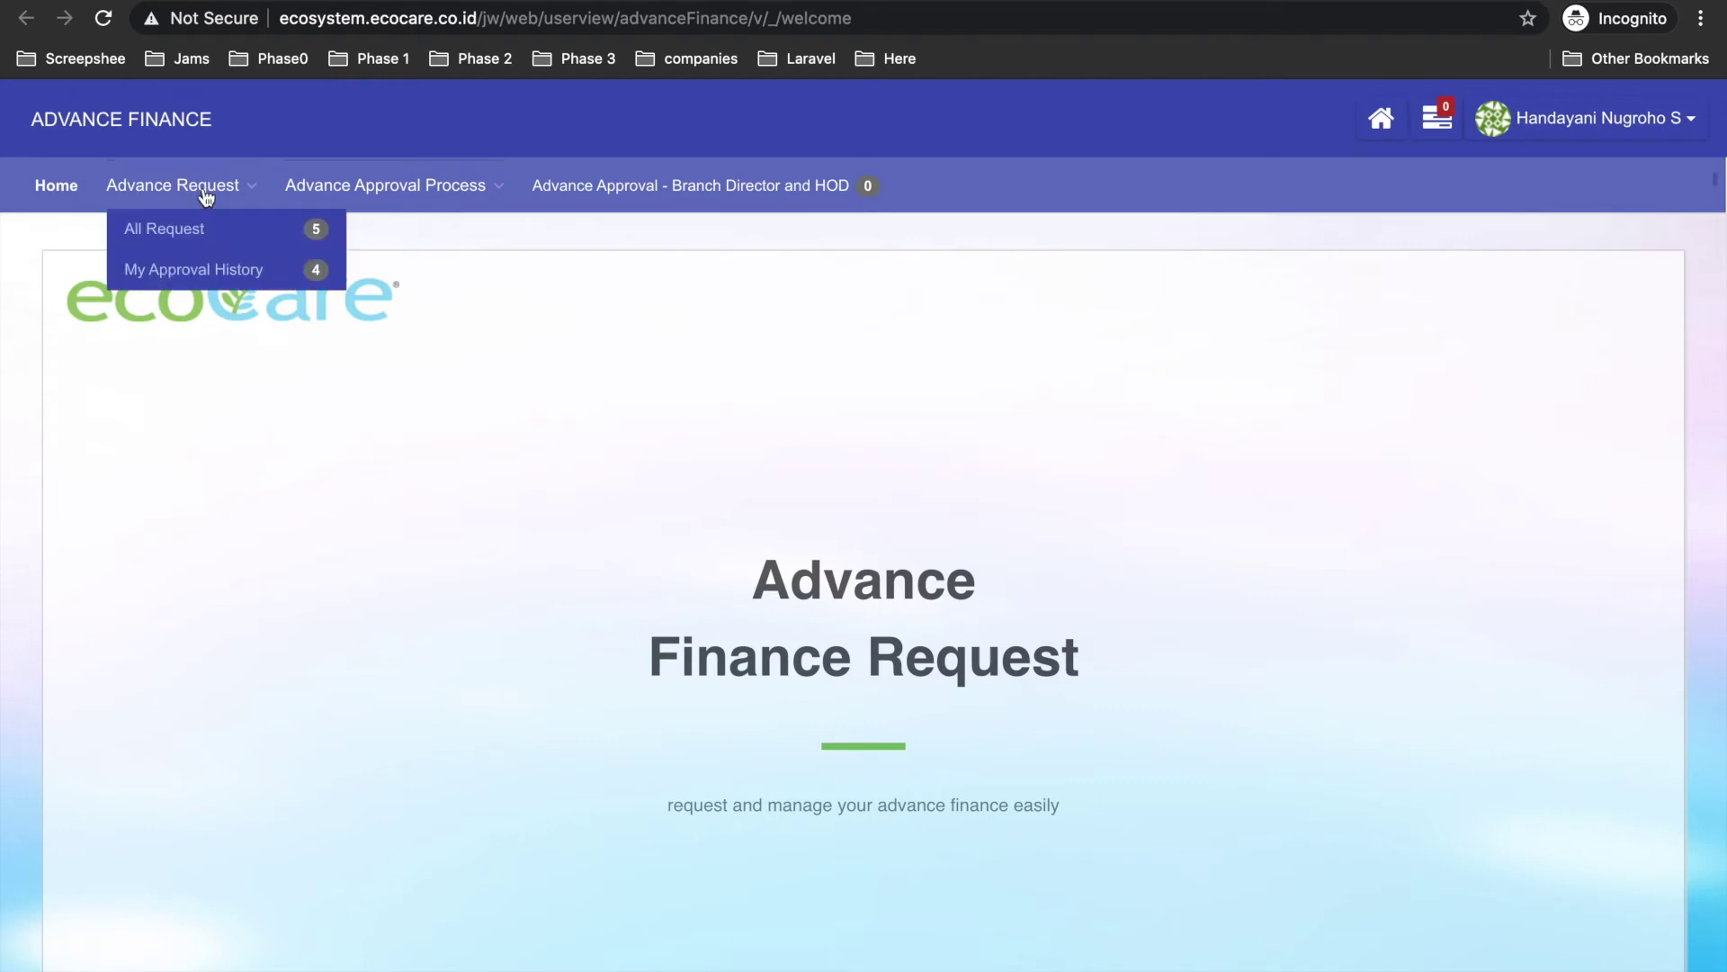
pyautogui.click(137, 236)
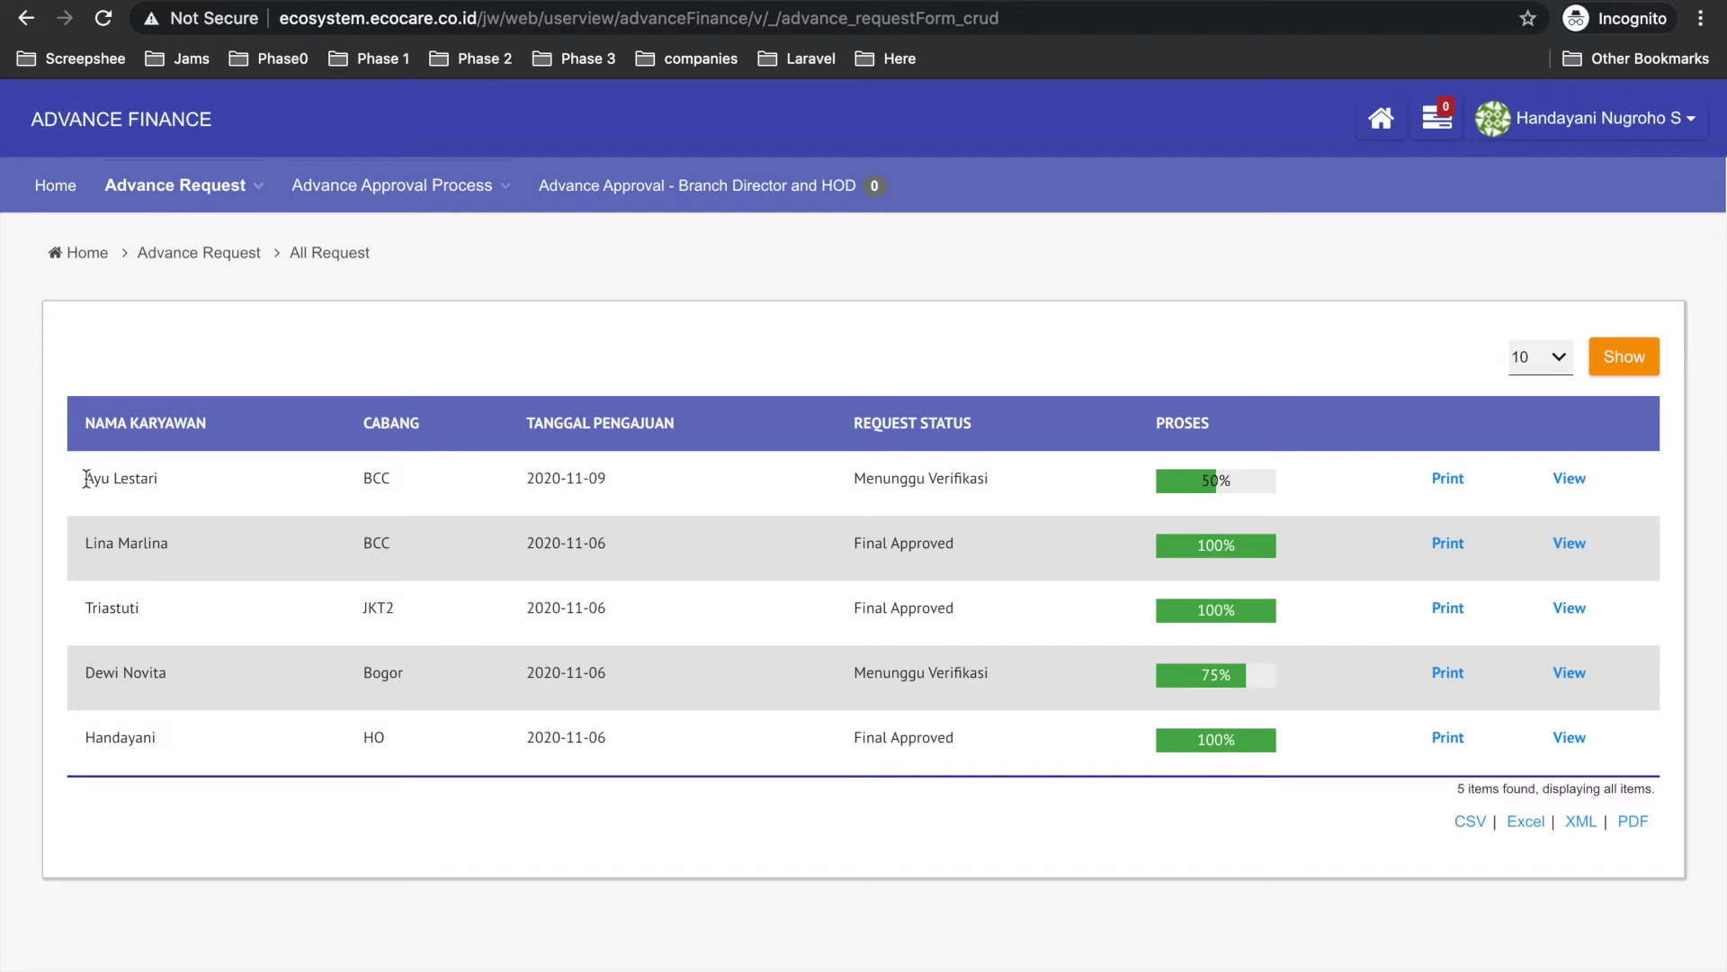
# Check the employee's request approval steps at 50% Menunggu Verifikasi, then return to the requester's window.
pyautogui.moveTo(84, 479); pyautogui.dragTo(160, 480)
pyautogui.click(1207, 479)
pyautogui.scroll(-2, 1098, 635)
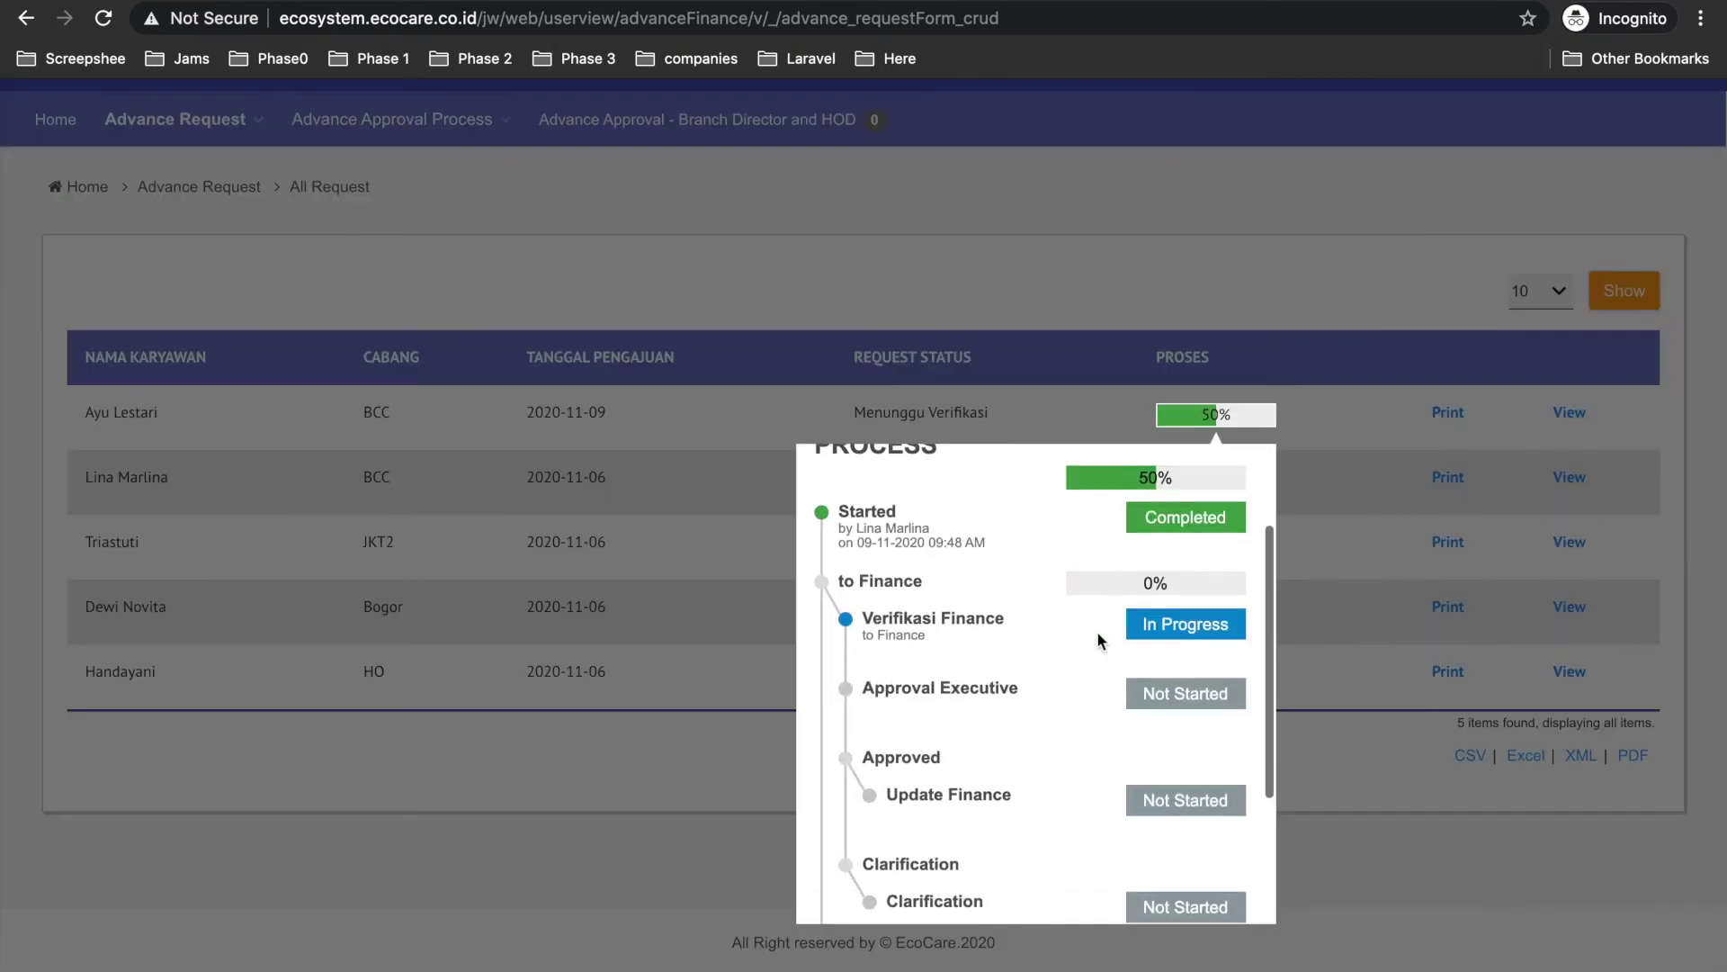
pyautogui.click(1037, 292)
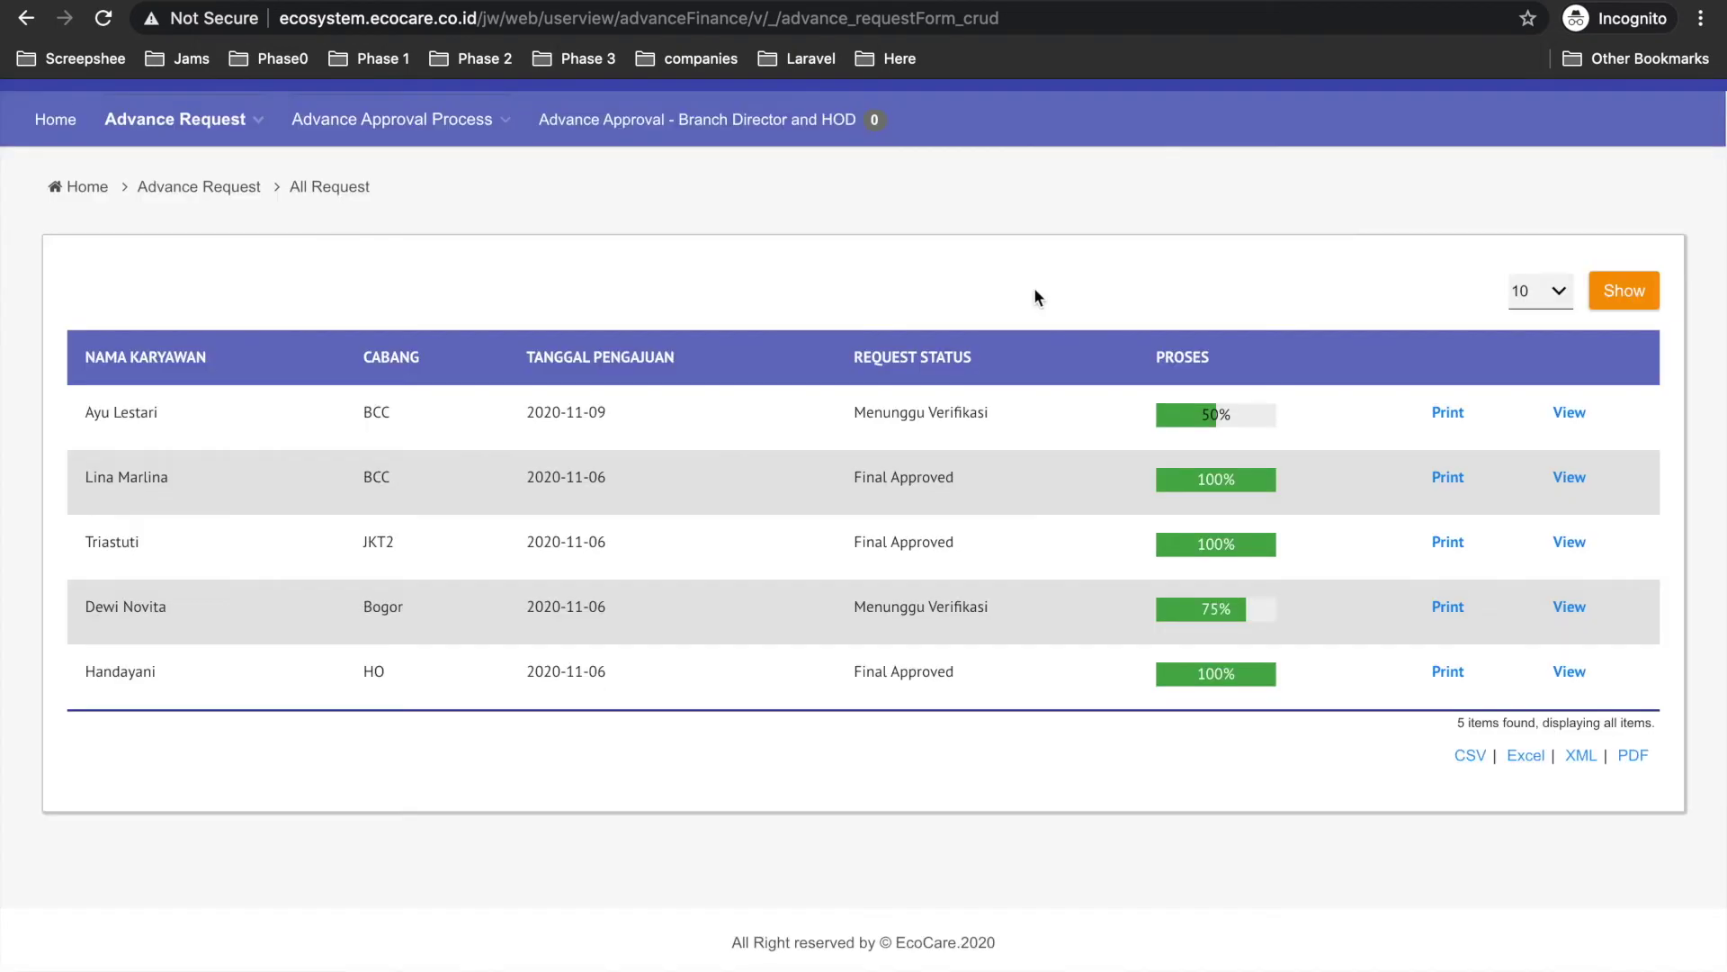
pyautogui.hotkey('ctrl', 'Left')
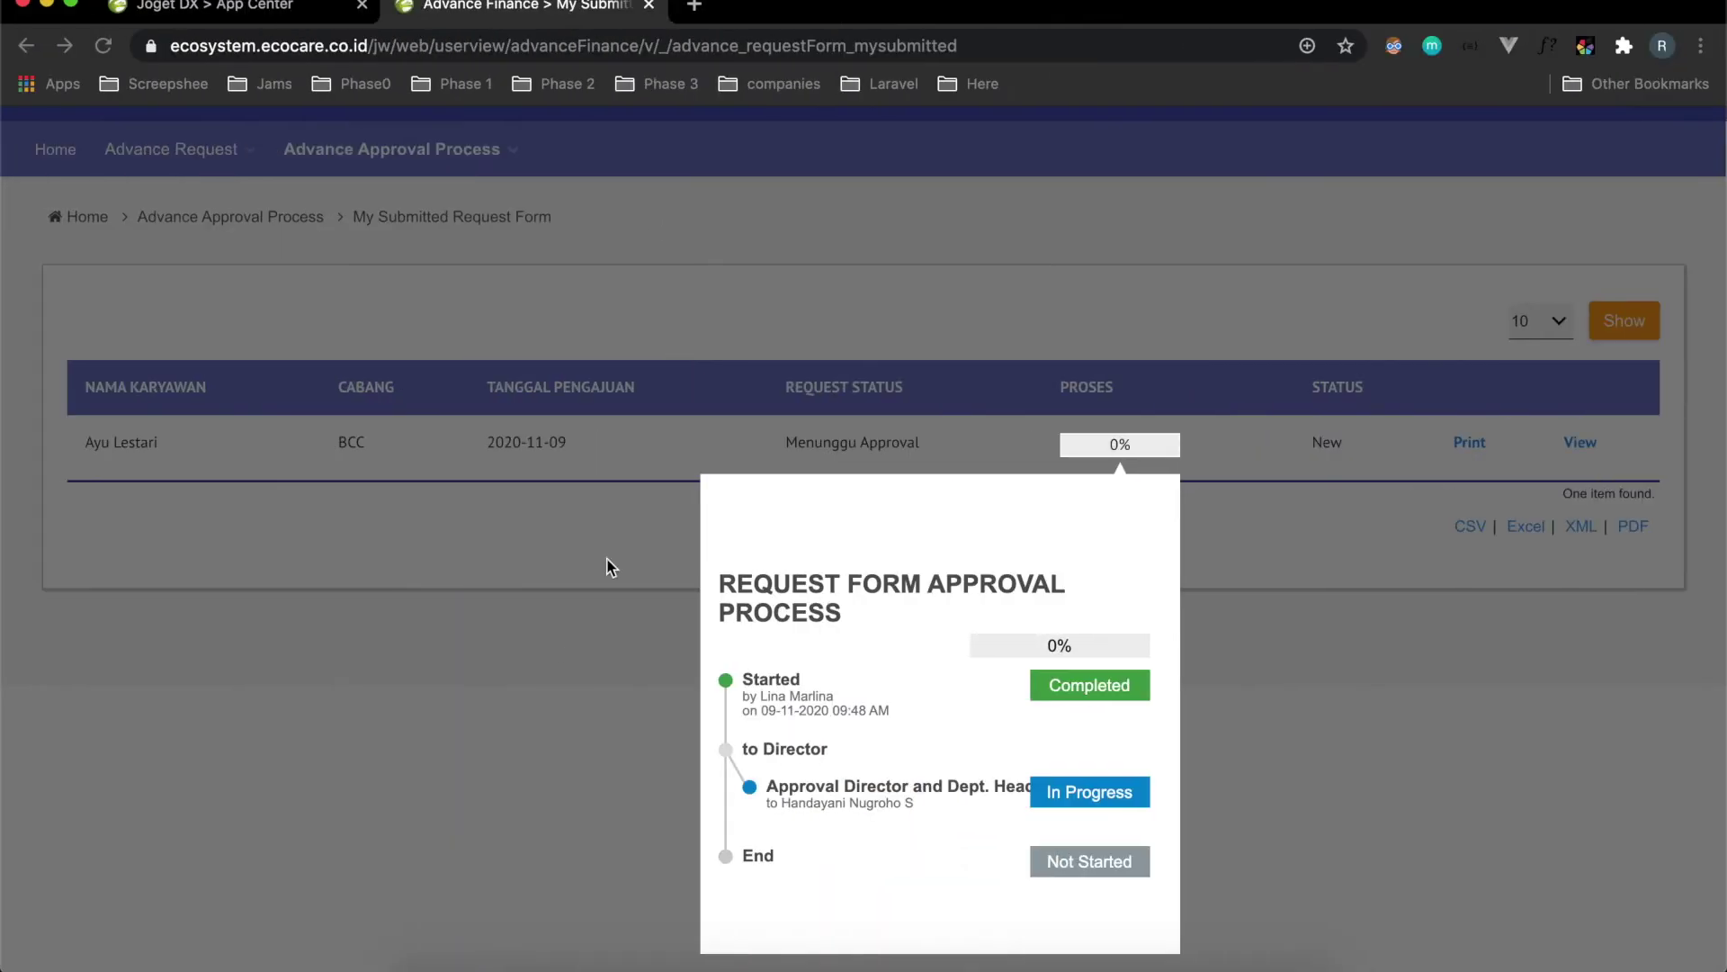
# Review the BCC request's refreshed steps: Approved at 50%, director approval done, finance verification pending.
pyautogui.click(610, 565)
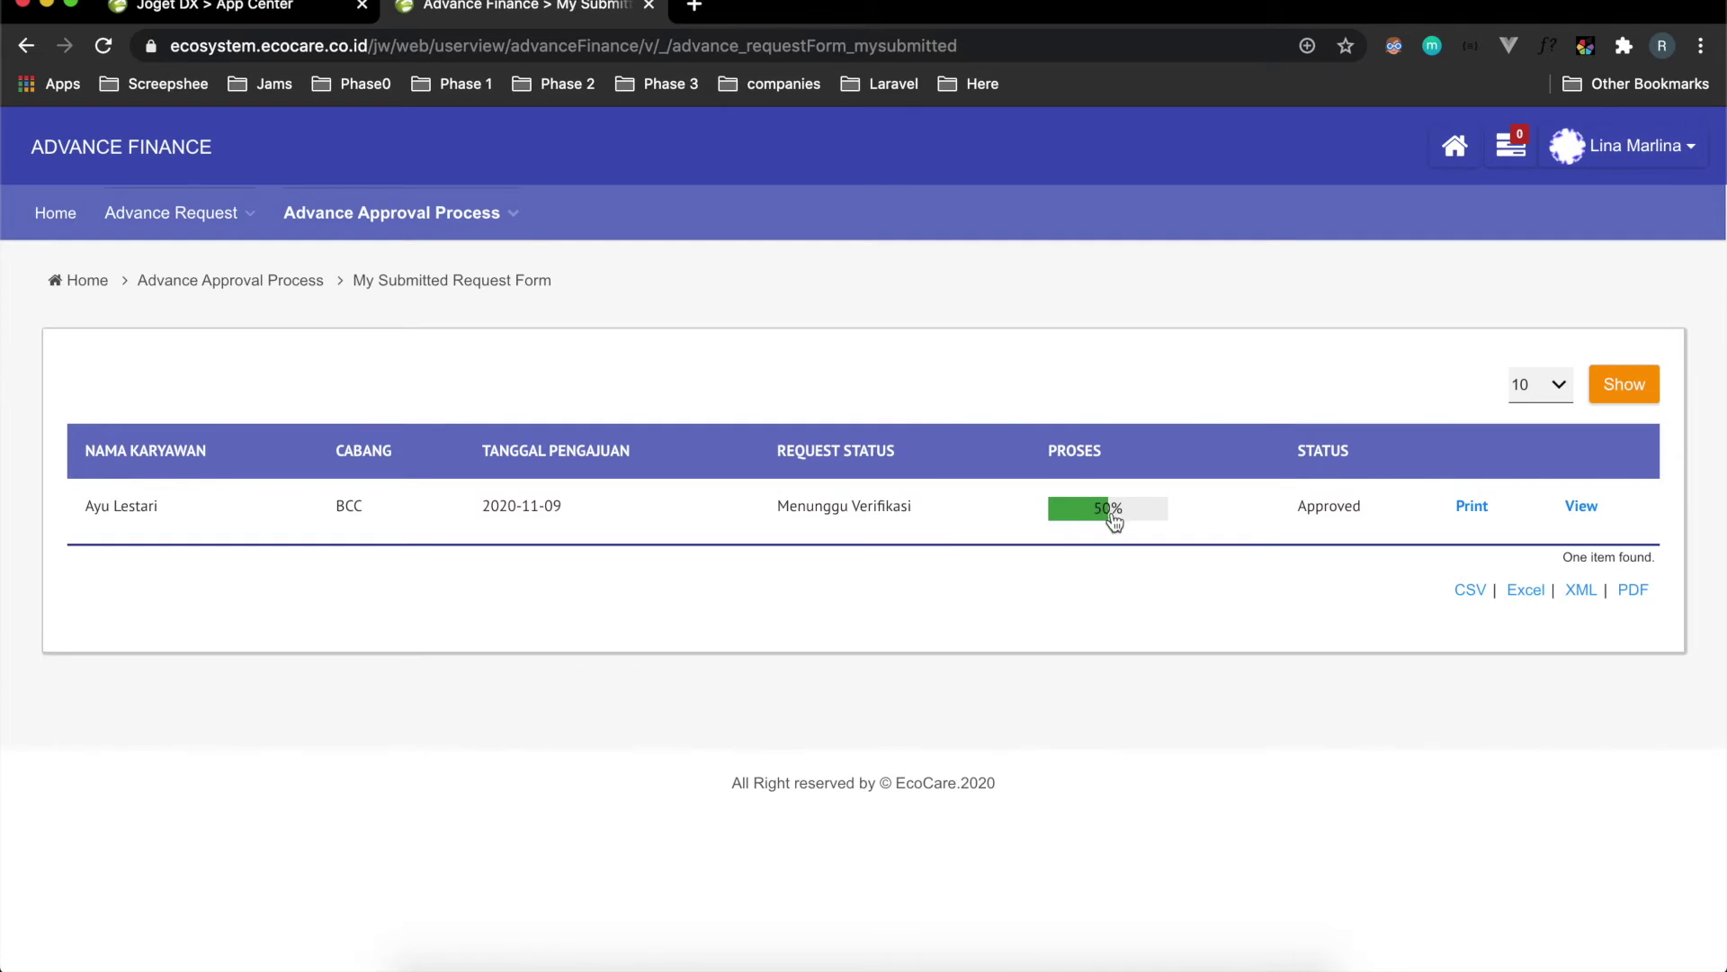
pyautogui.click(1114, 520)
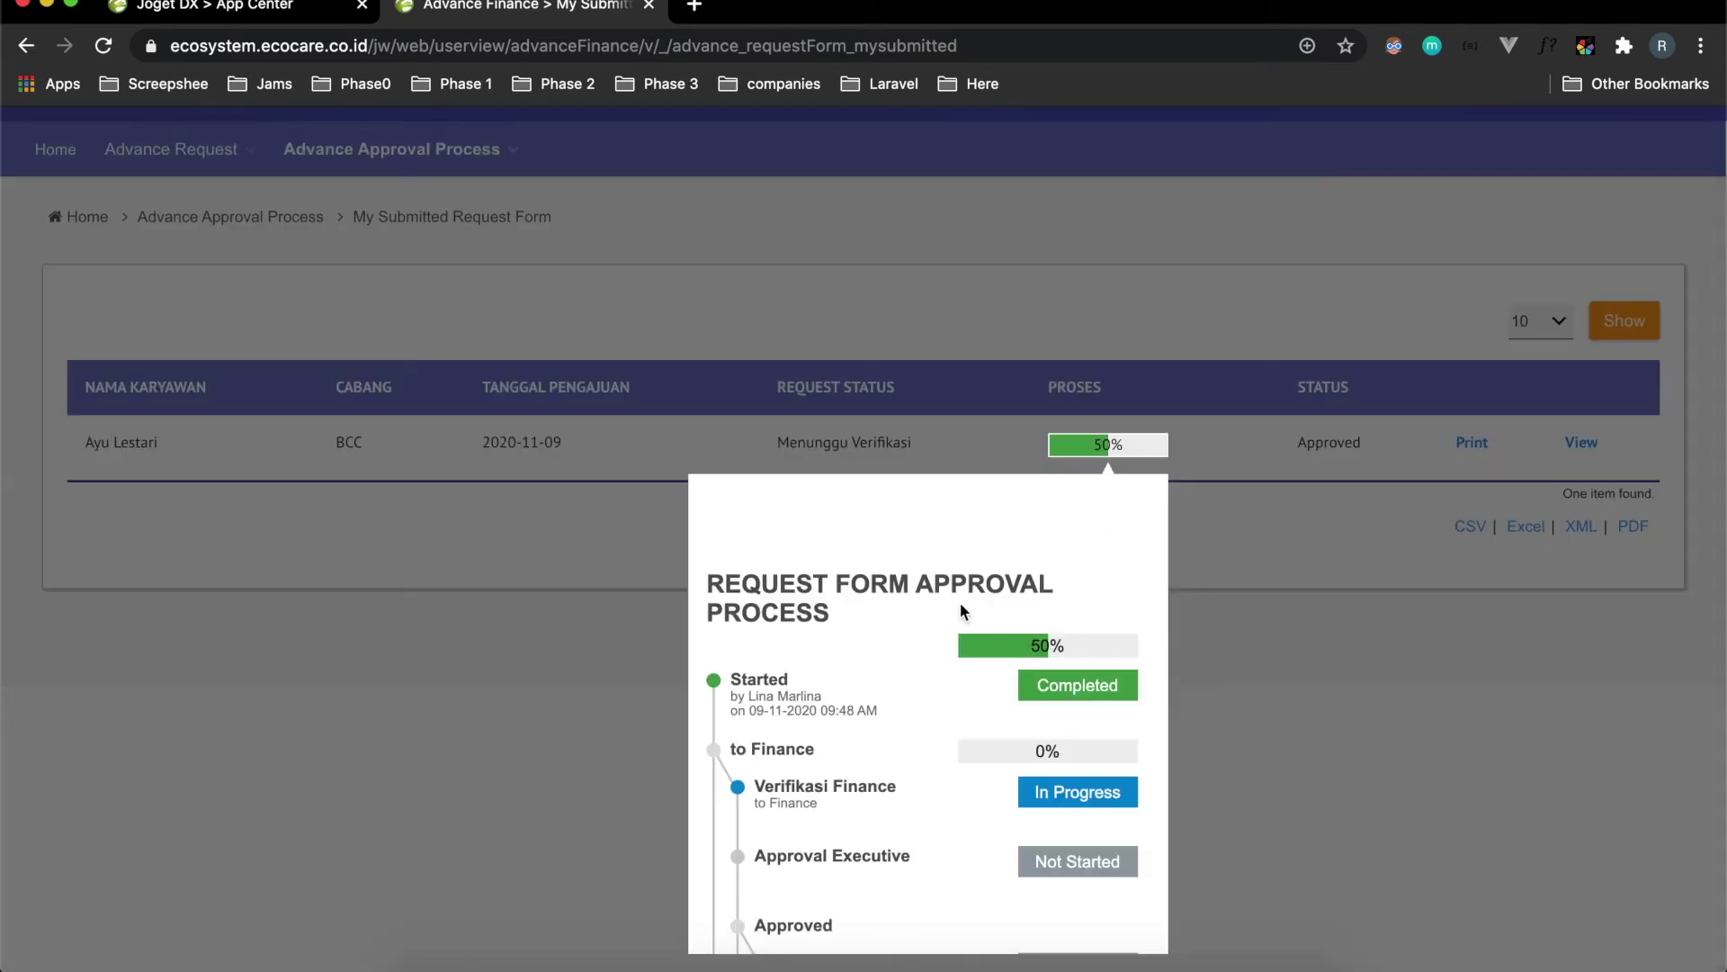
pyautogui.scroll(-2, 829, 687)
pyautogui.scroll(2, 829, 688)
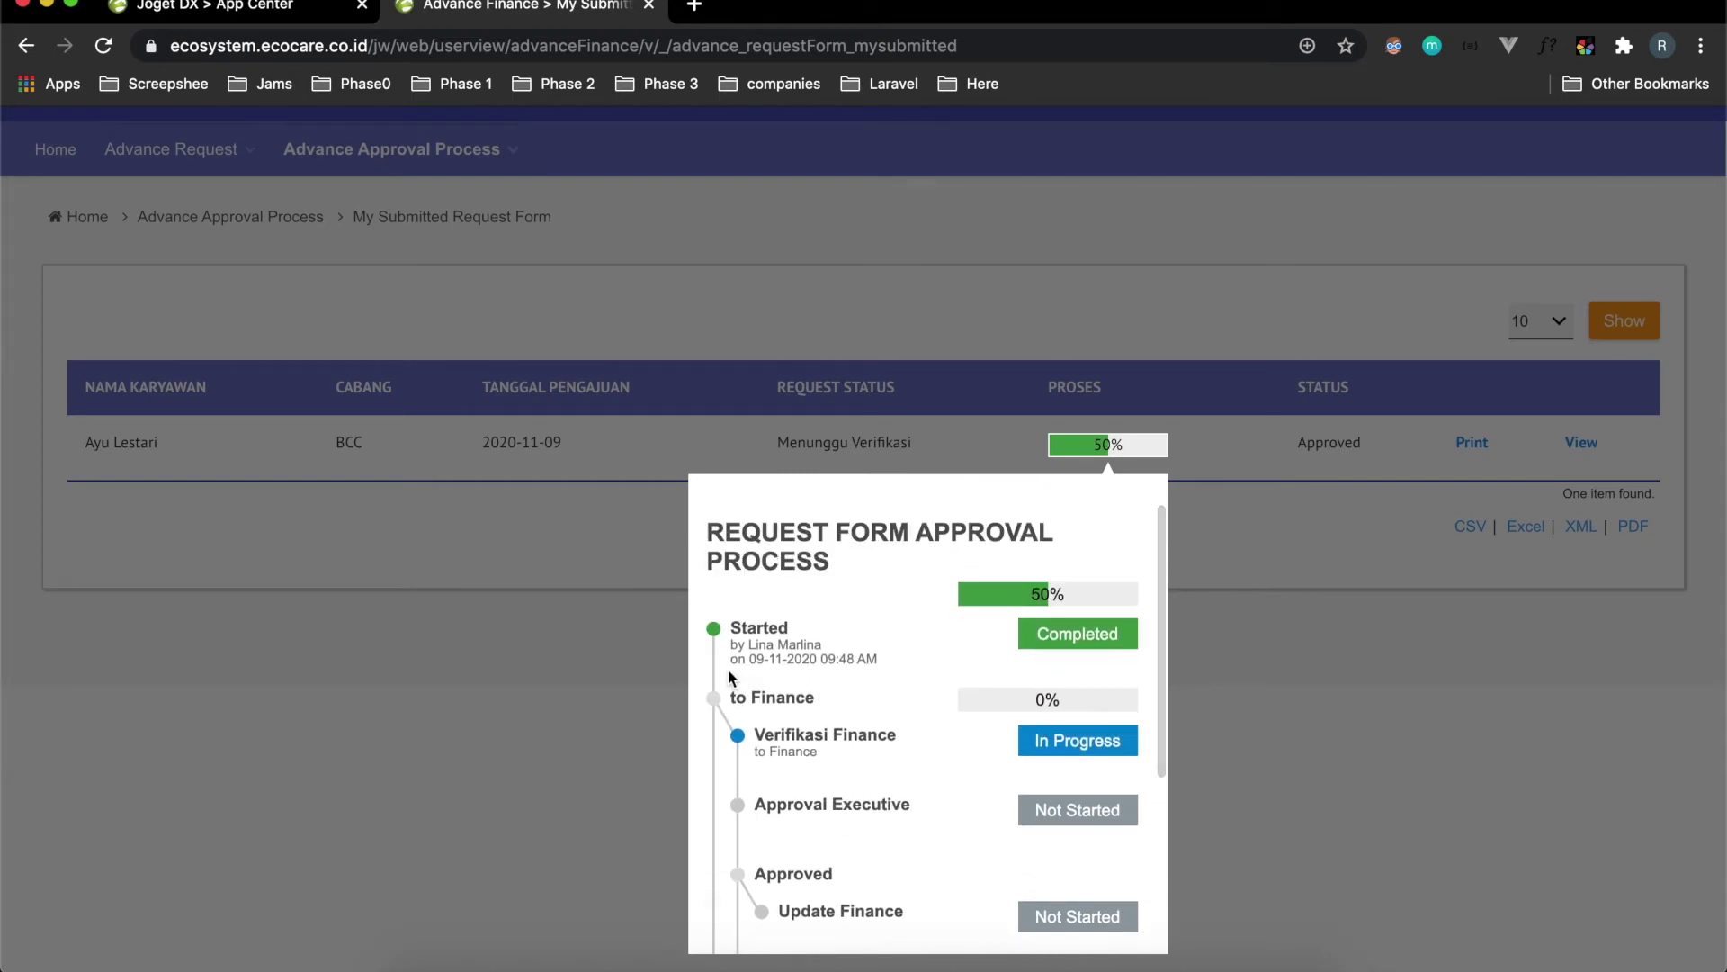
pyautogui.scroll(-1, 804, 688)
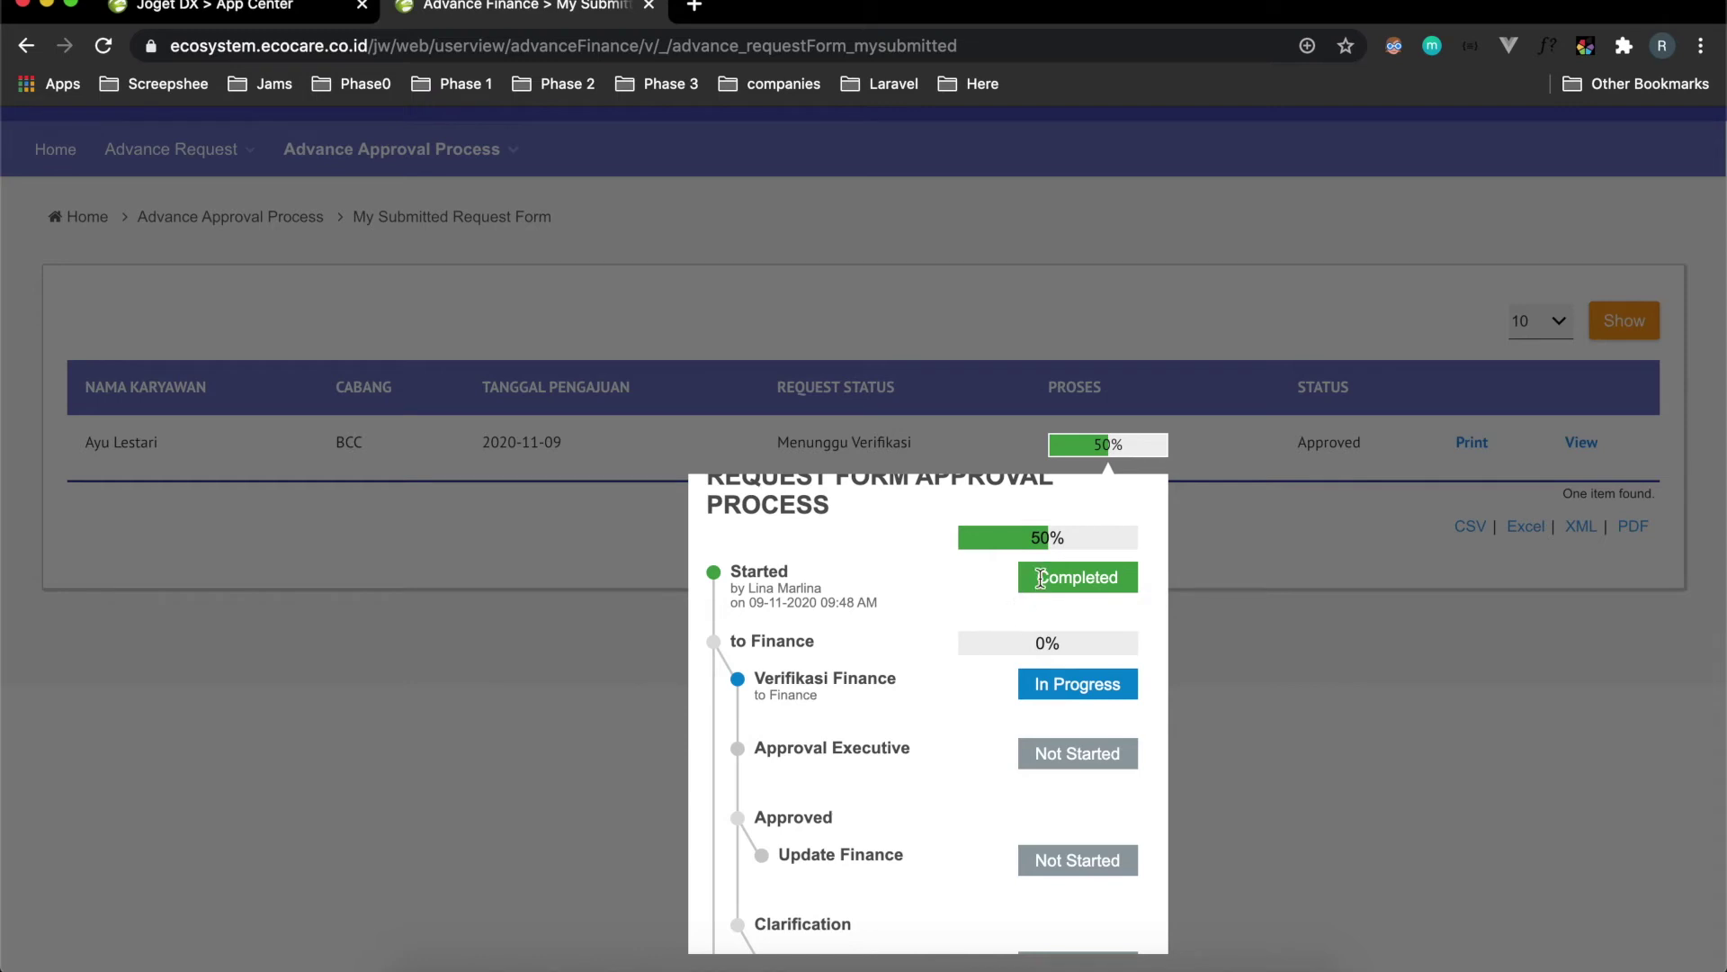
pyautogui.scroll(-1, 974, 632)
pyautogui.scroll(-1, 976, 625)
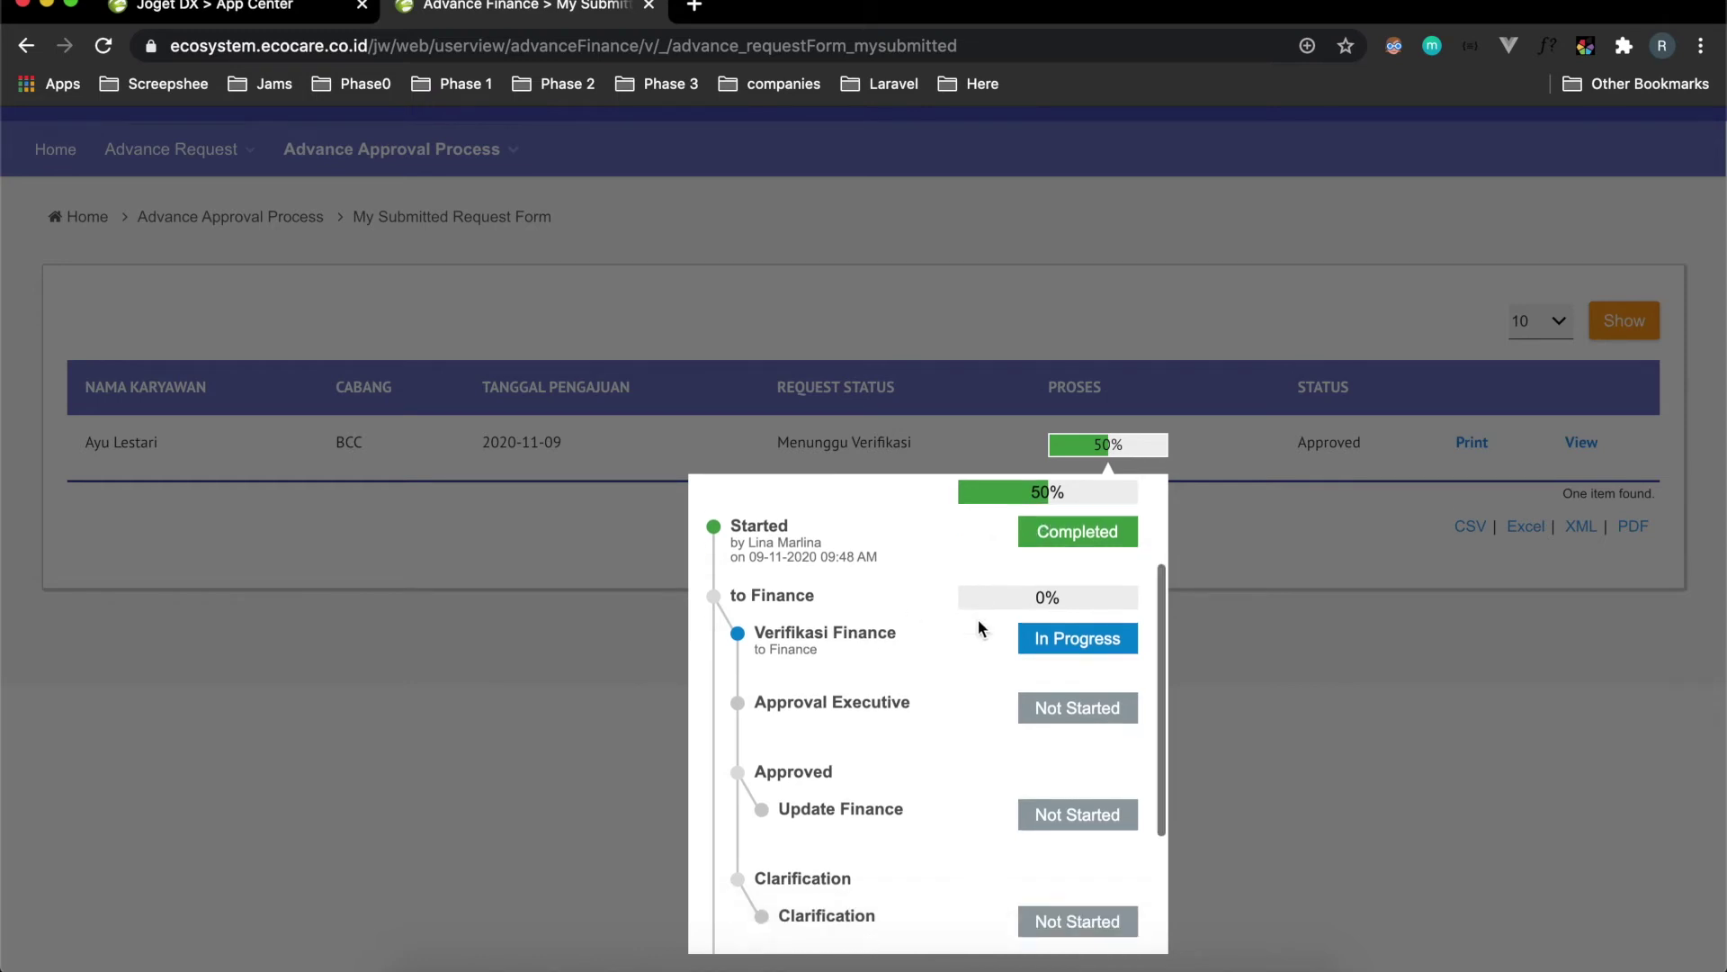
pyautogui.scroll(-2, 979, 627)
pyautogui.scroll(-1, 979, 619)
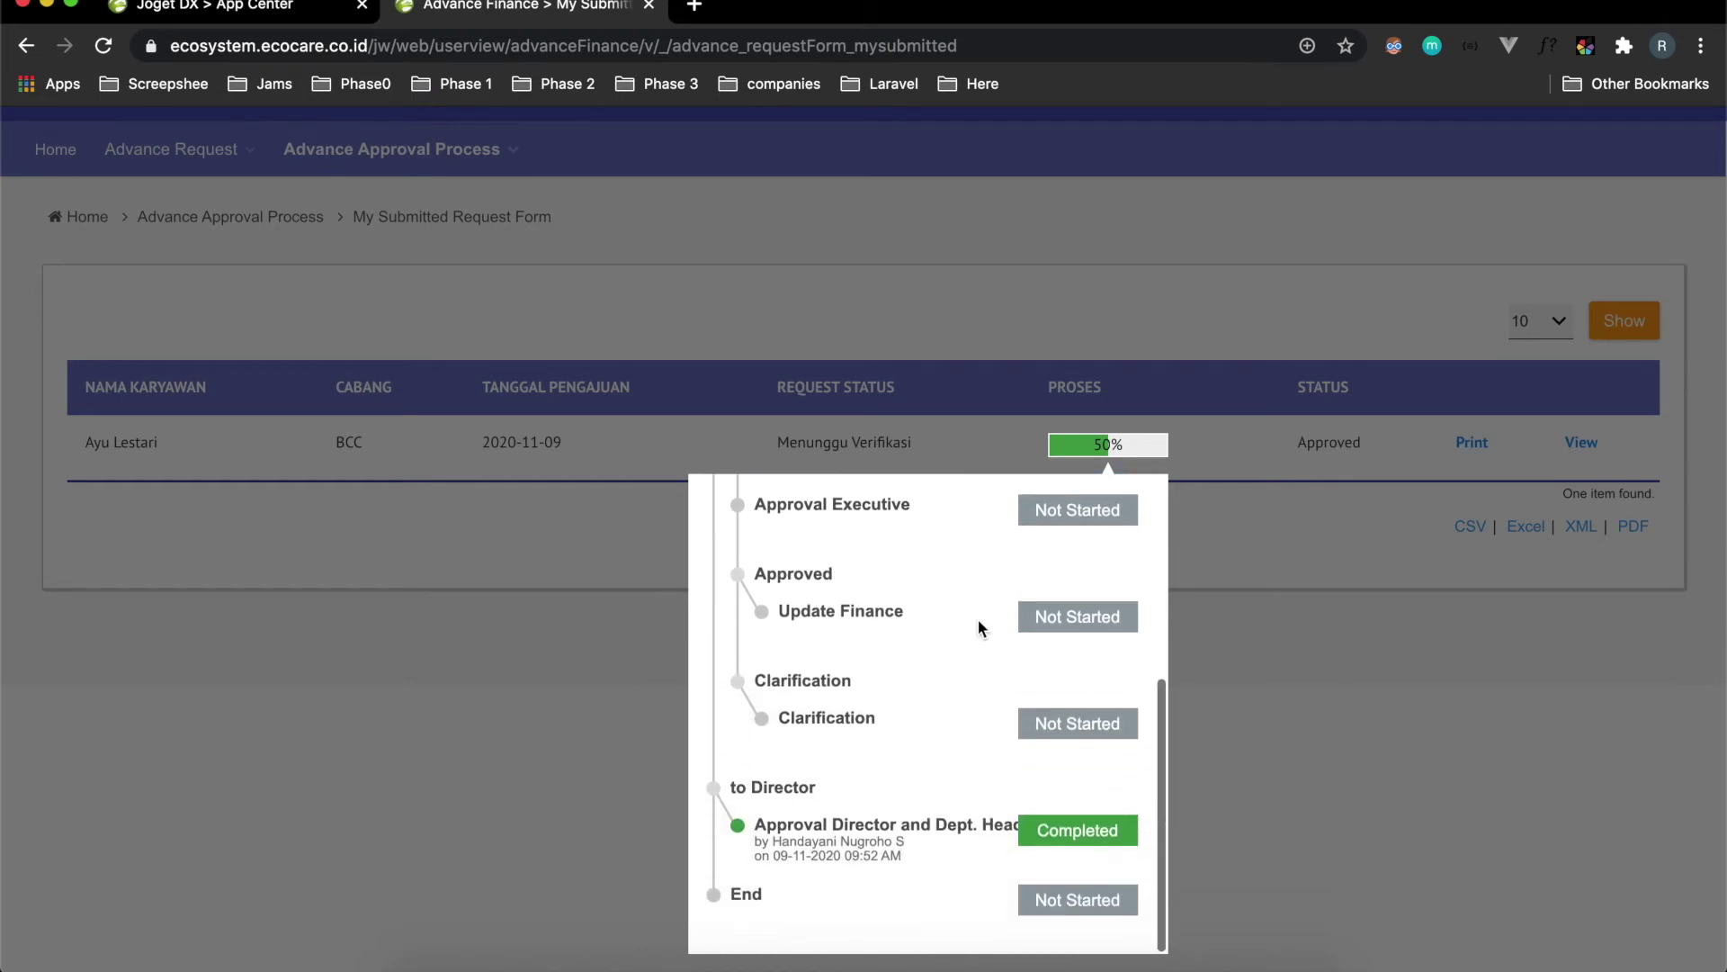
pyautogui.scroll(5, 981, 625)
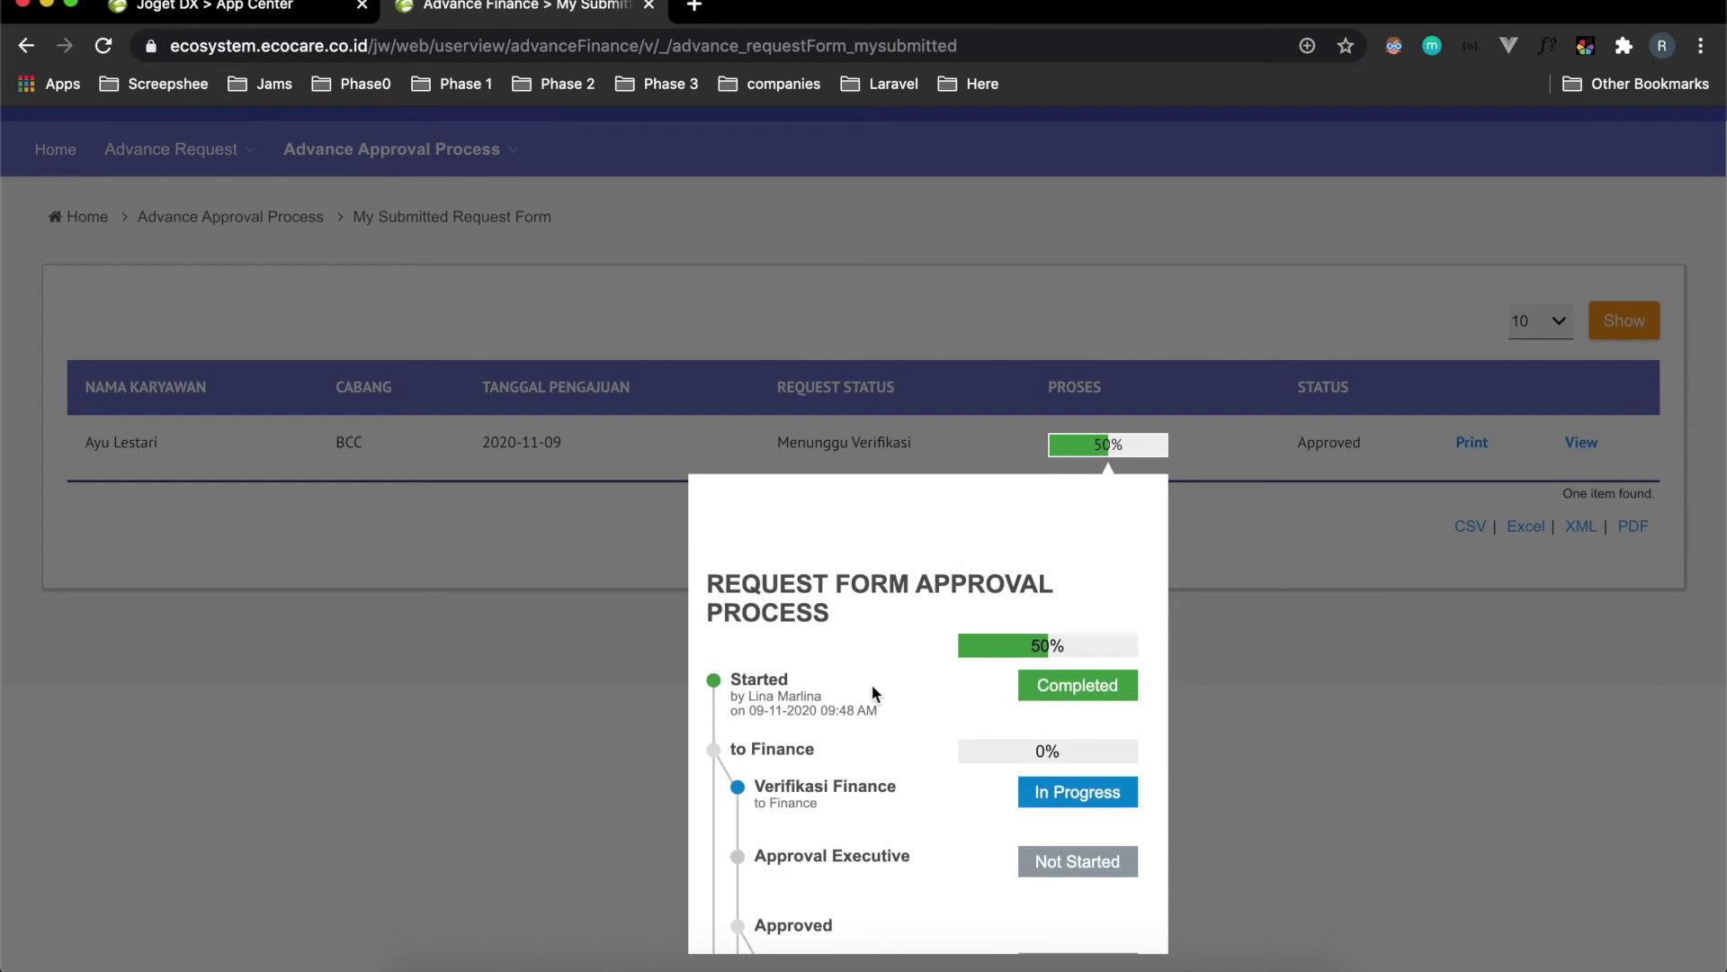
pyautogui.scroll(-2, 871, 683)
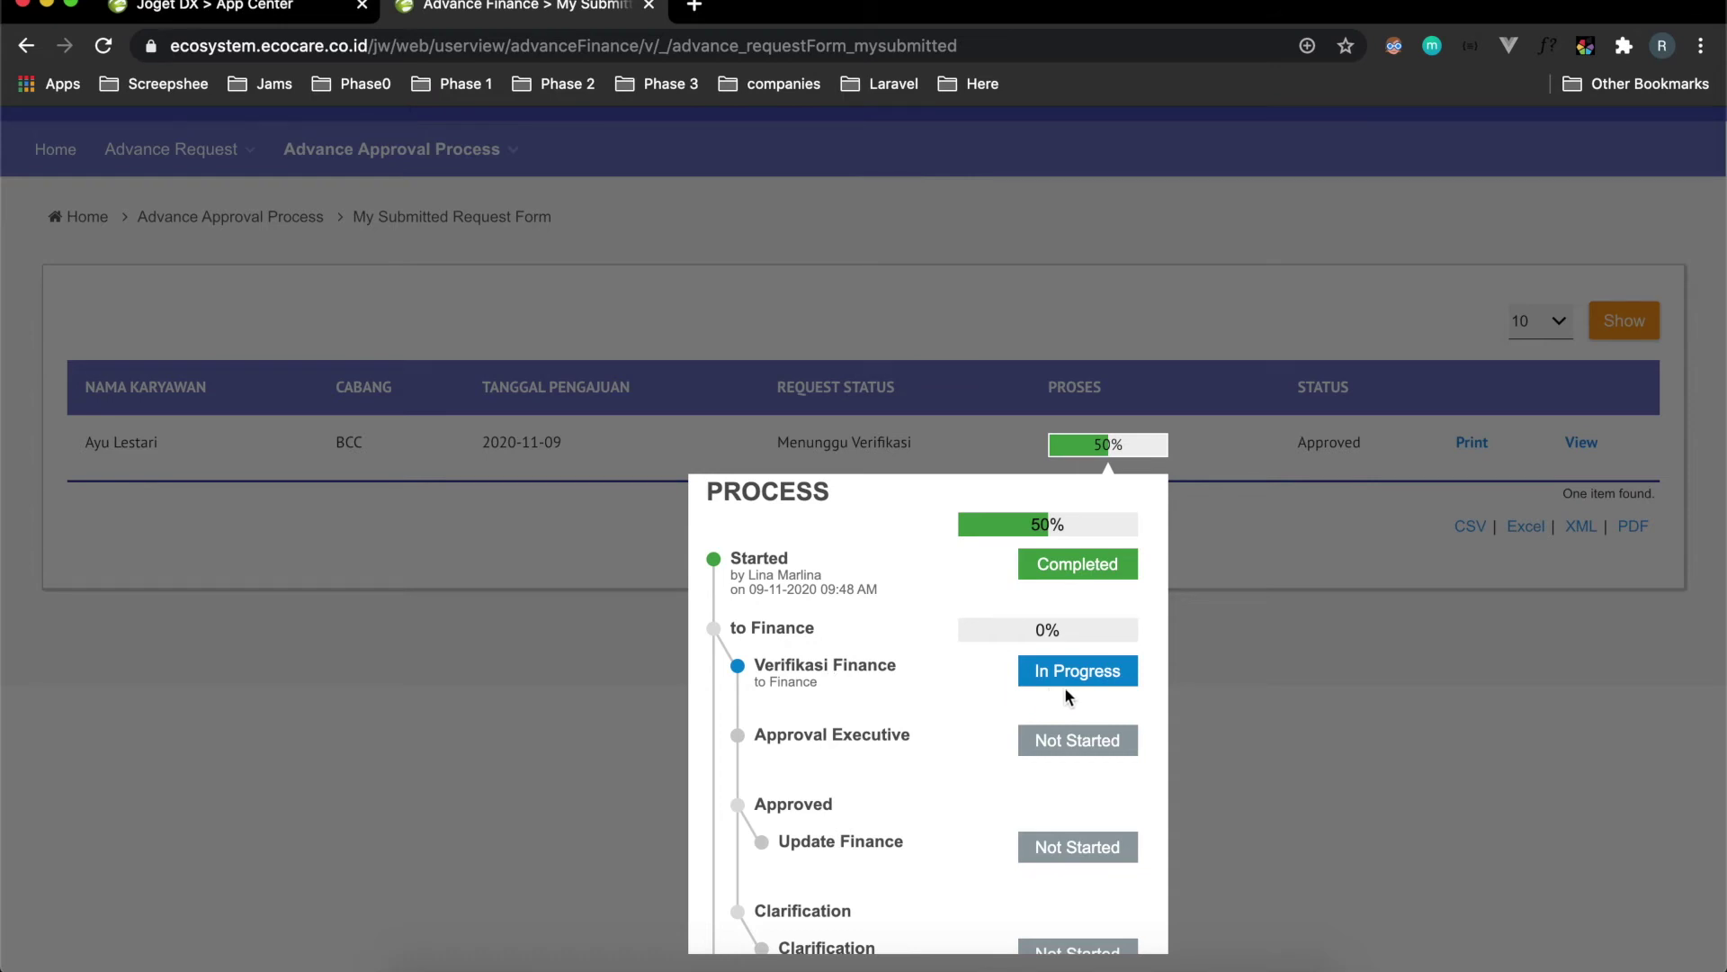
pyautogui.click(1259, 684)
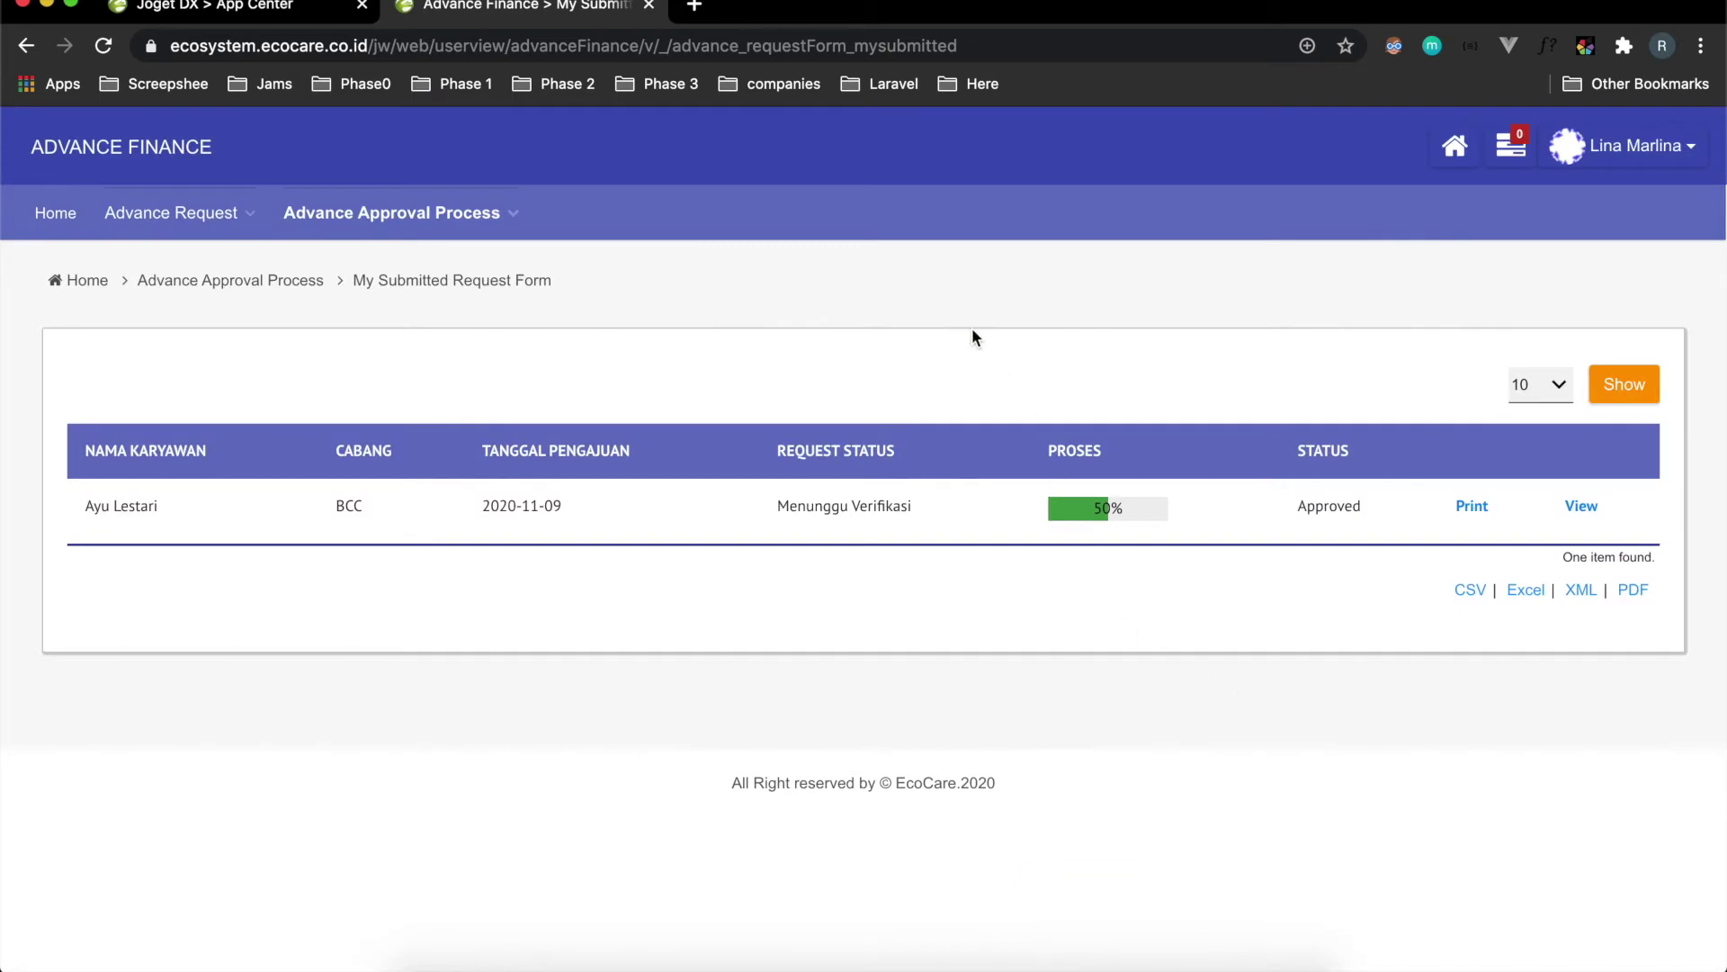
# In the incognito window, log out of the director's account and sign in with the saved finance login.
pyautogui.hotkey('ctrl', 'Right')
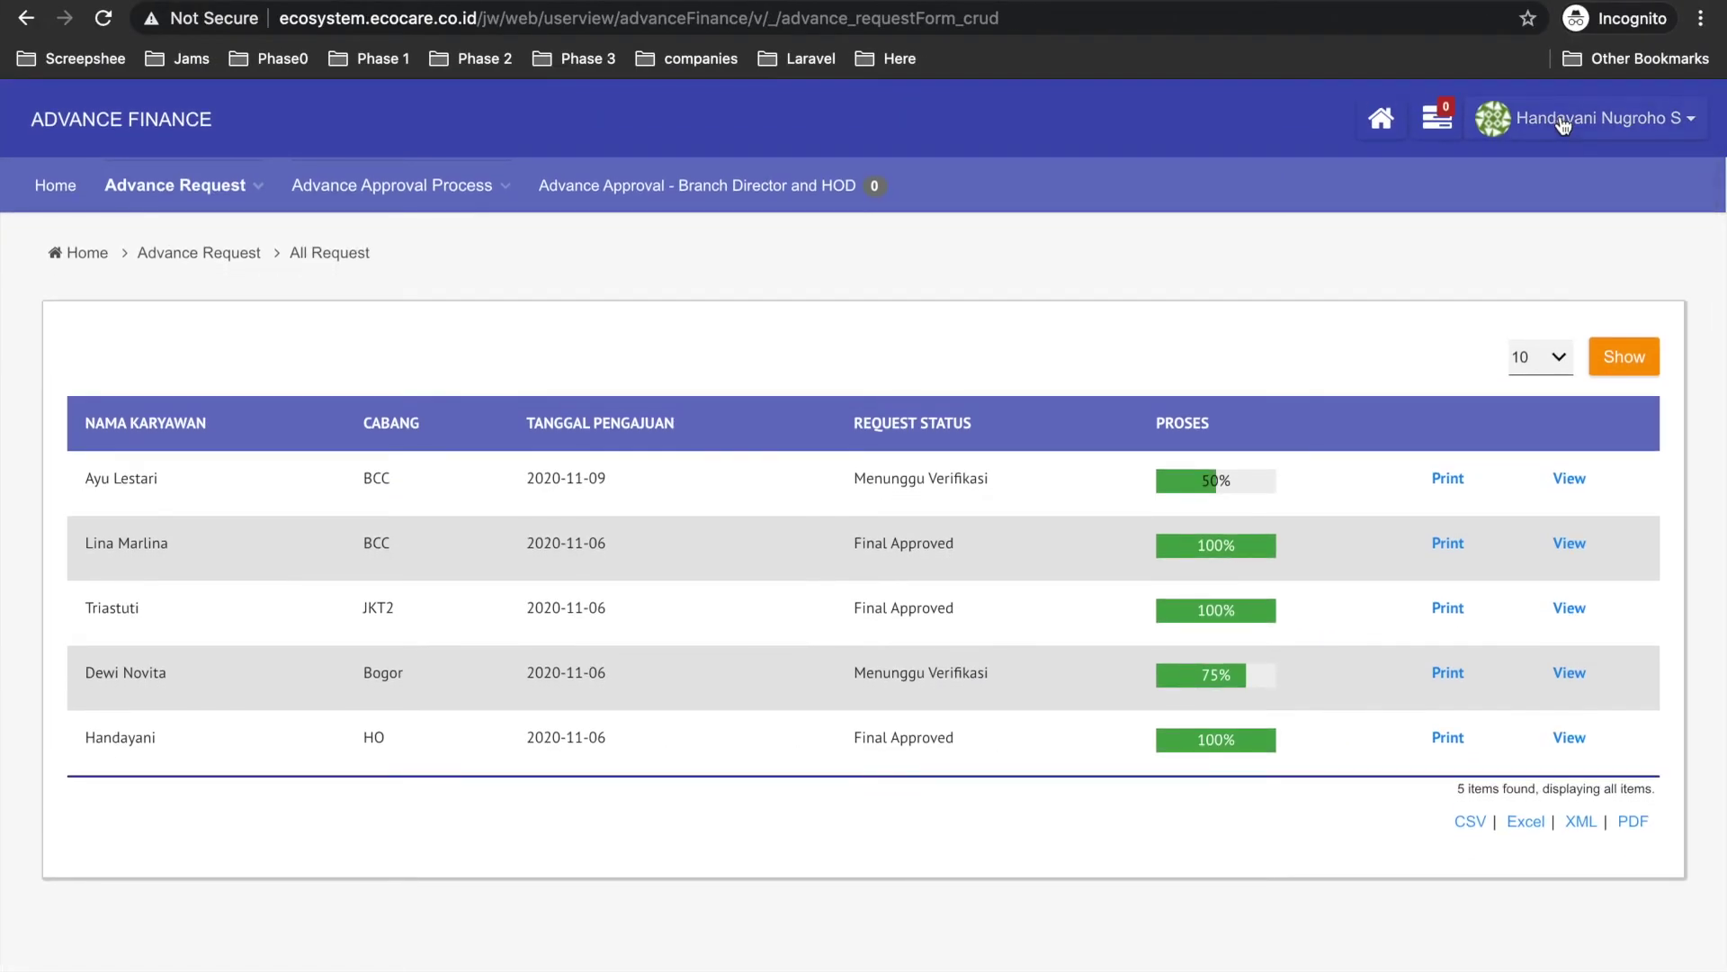
pyautogui.click(1584, 118)
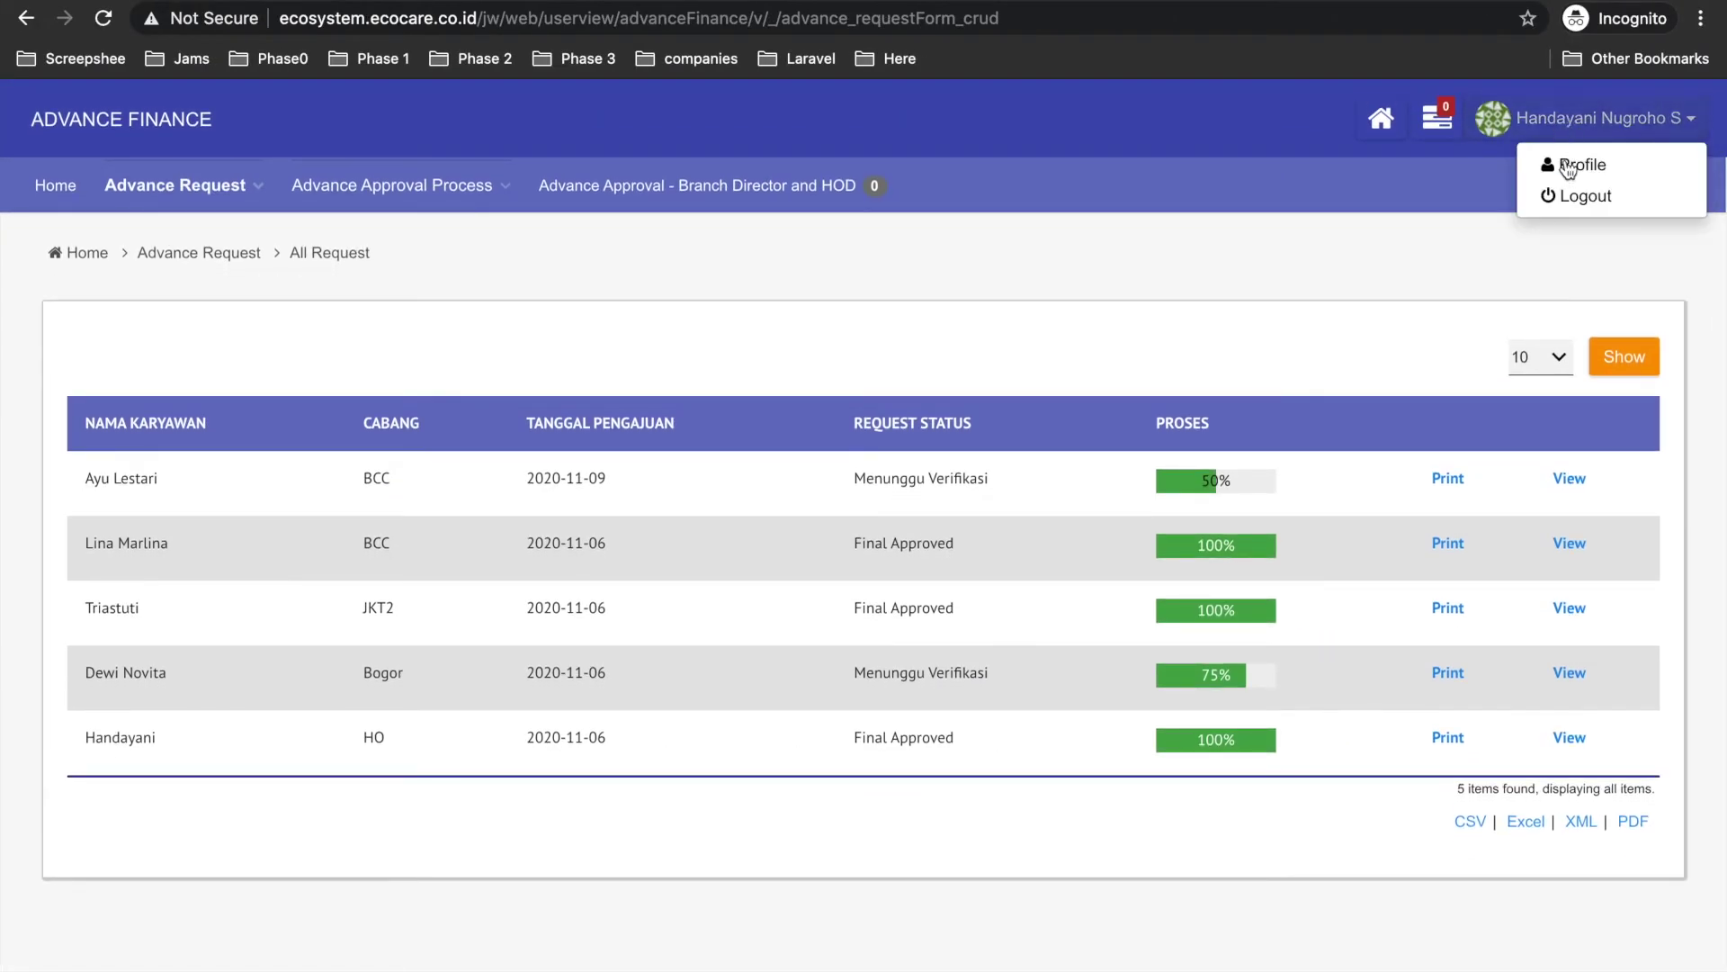
pyautogui.click(1584, 198)
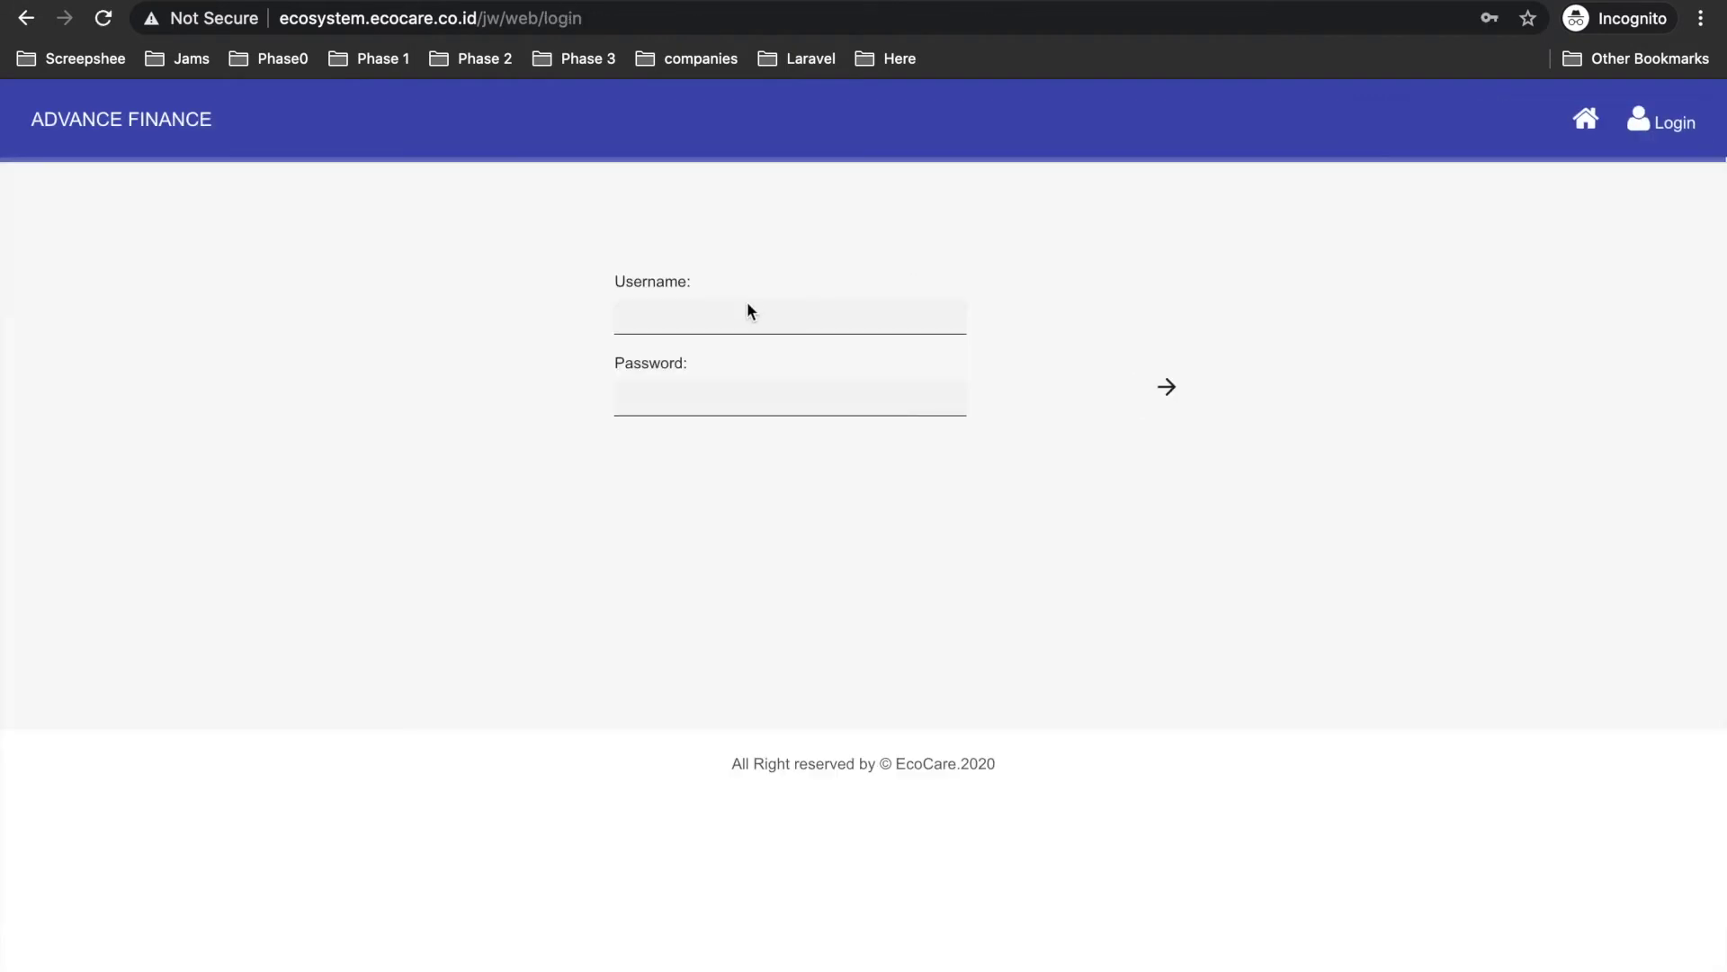
pyautogui.click(693, 313)
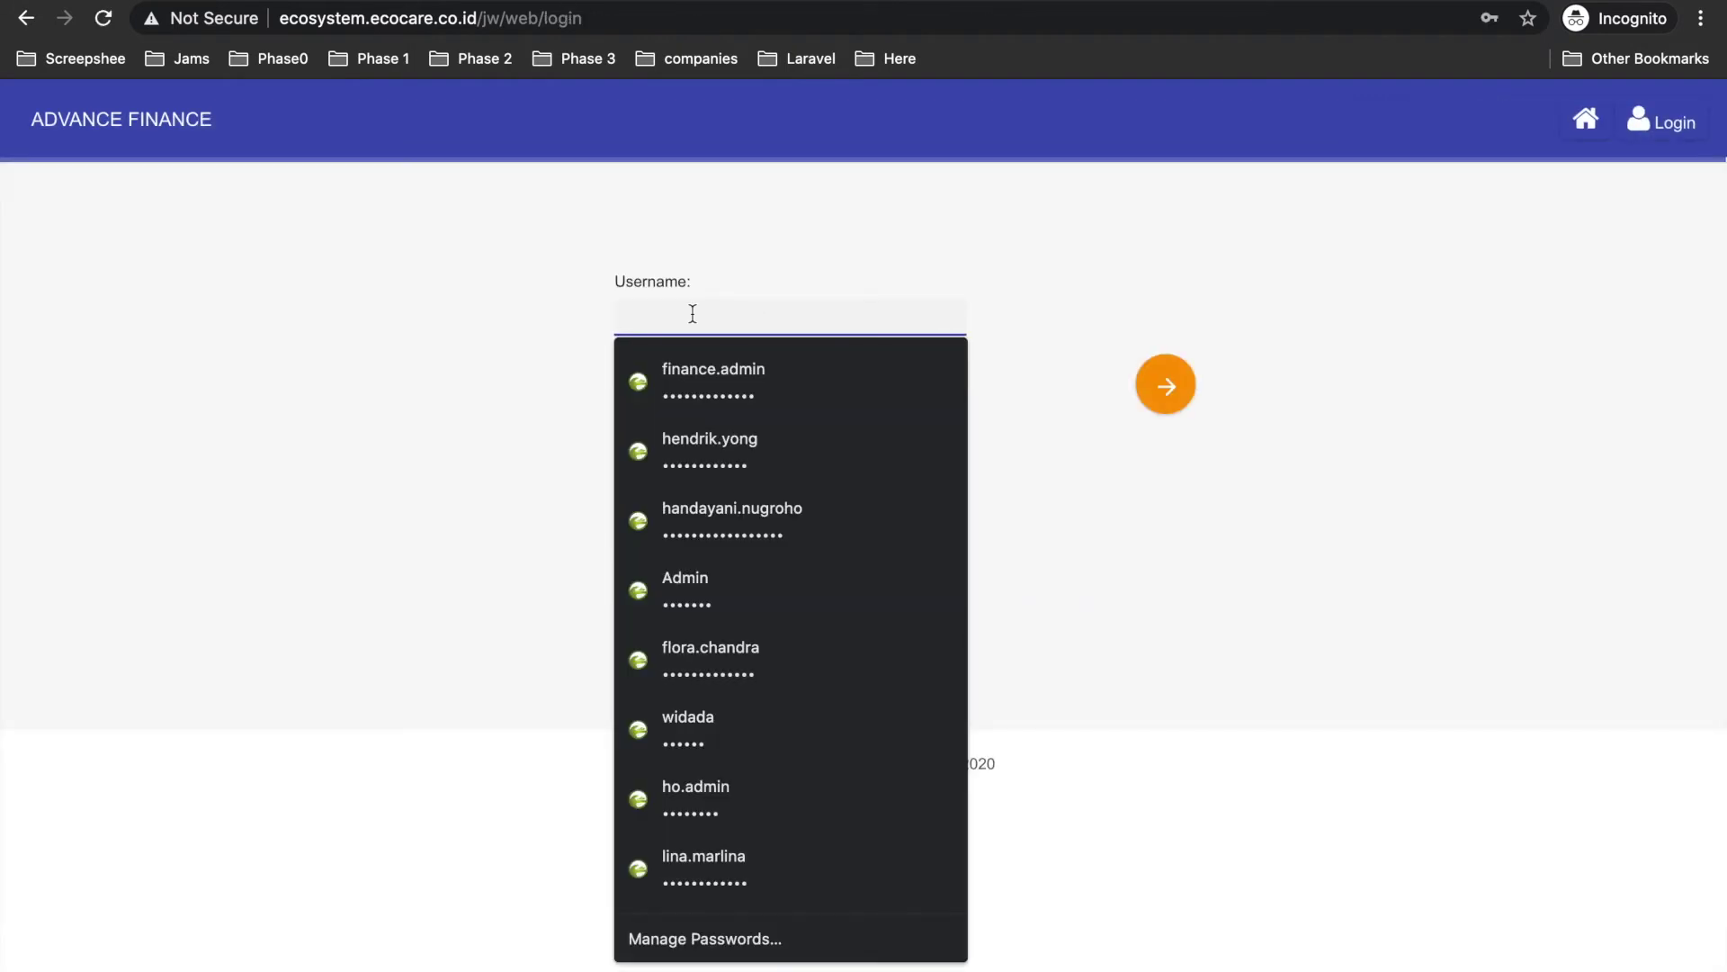
pyautogui.click(711, 382)
pyautogui.click(1165, 384)
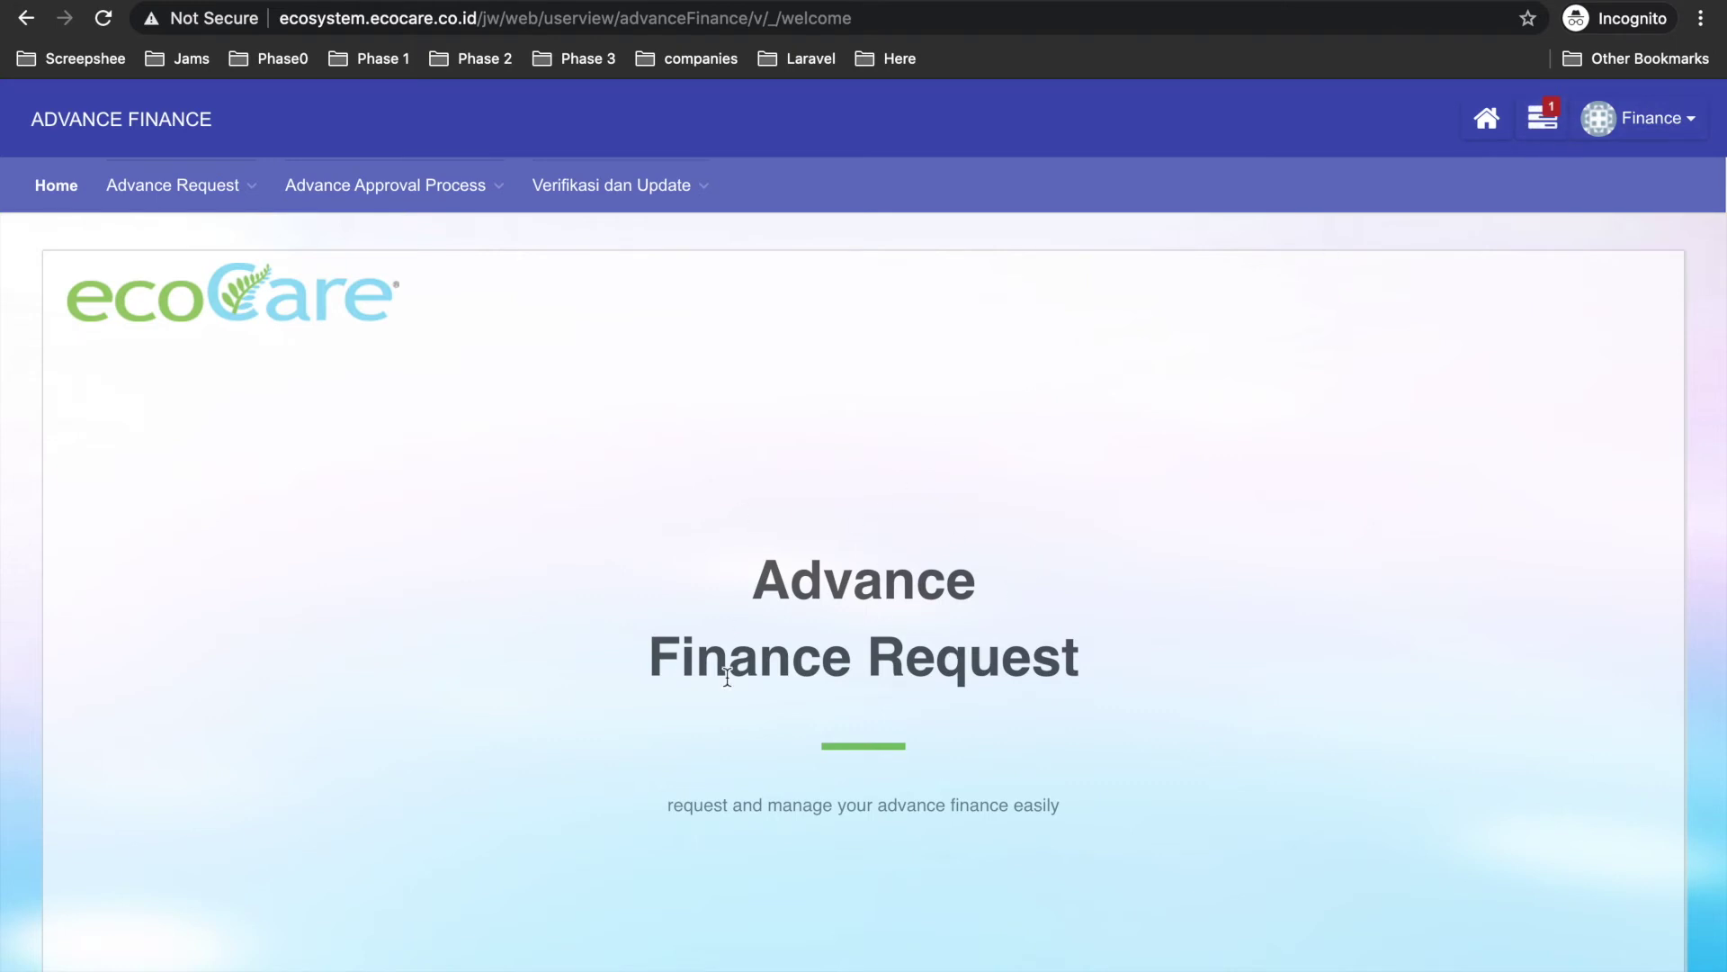
# Open the Verifikasi Finance task for the 150.000,00 Servis Mobil request and review the director's remark 'oke diterima'.
pyautogui.click(1542, 118)
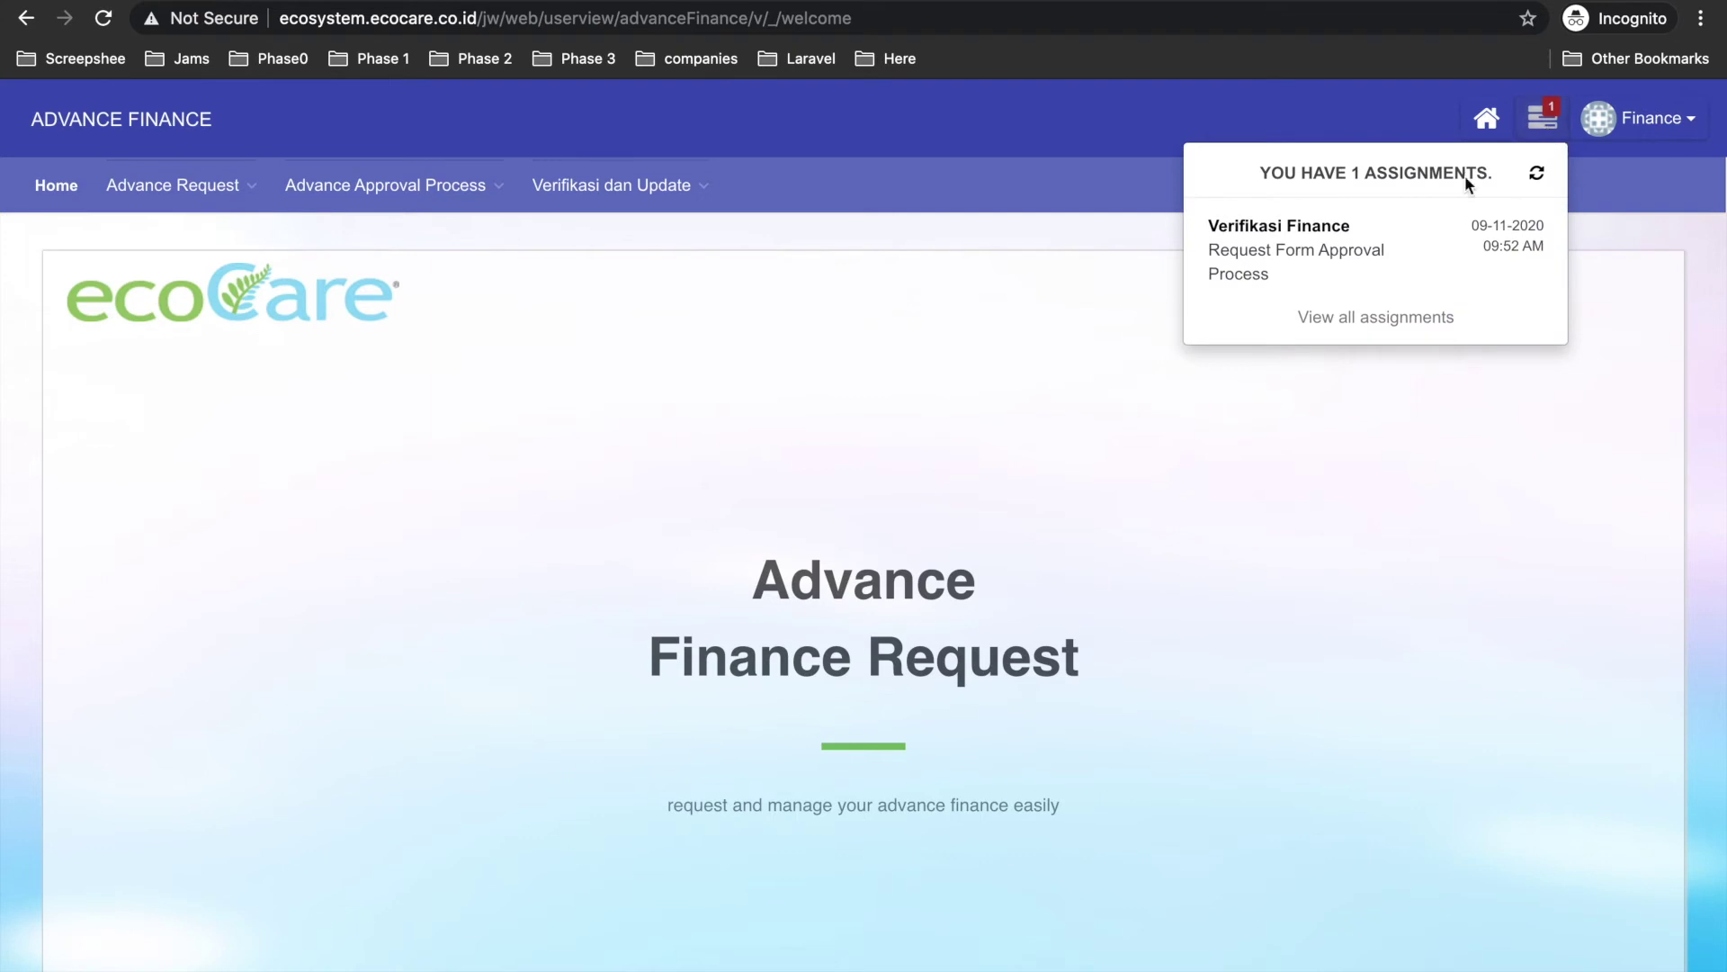
pyautogui.click(1258, 249)
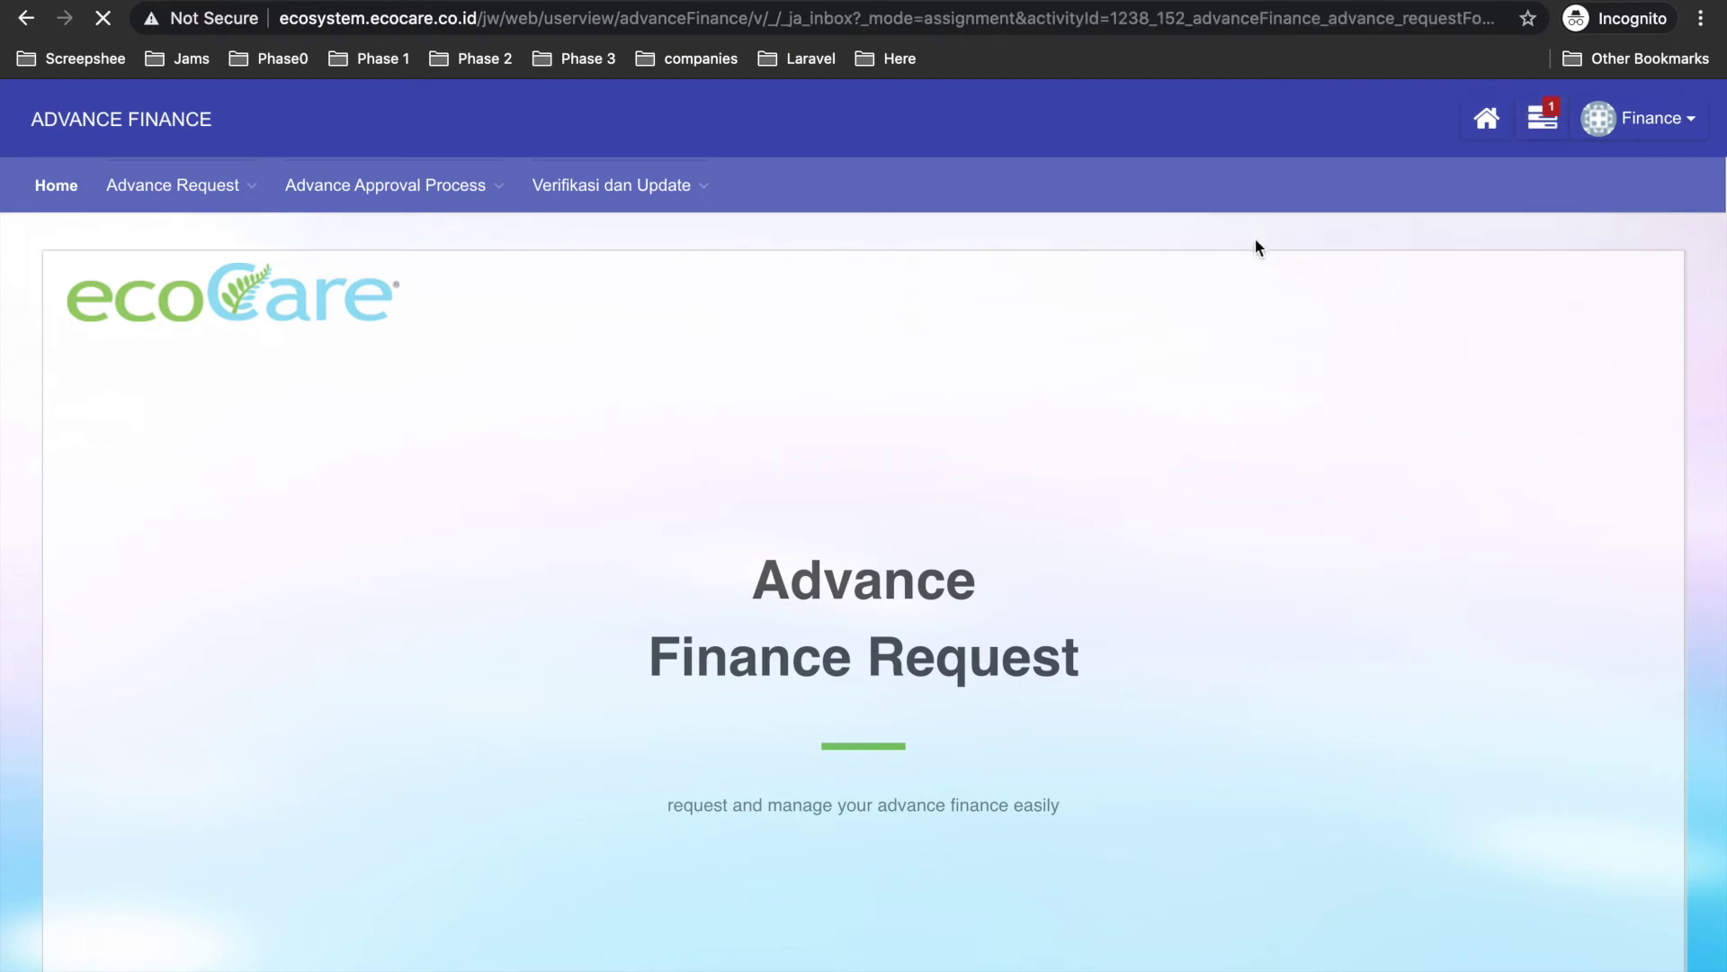
pyautogui.scroll(-10, 596, 390)
pyautogui.scroll(10, 595, 392)
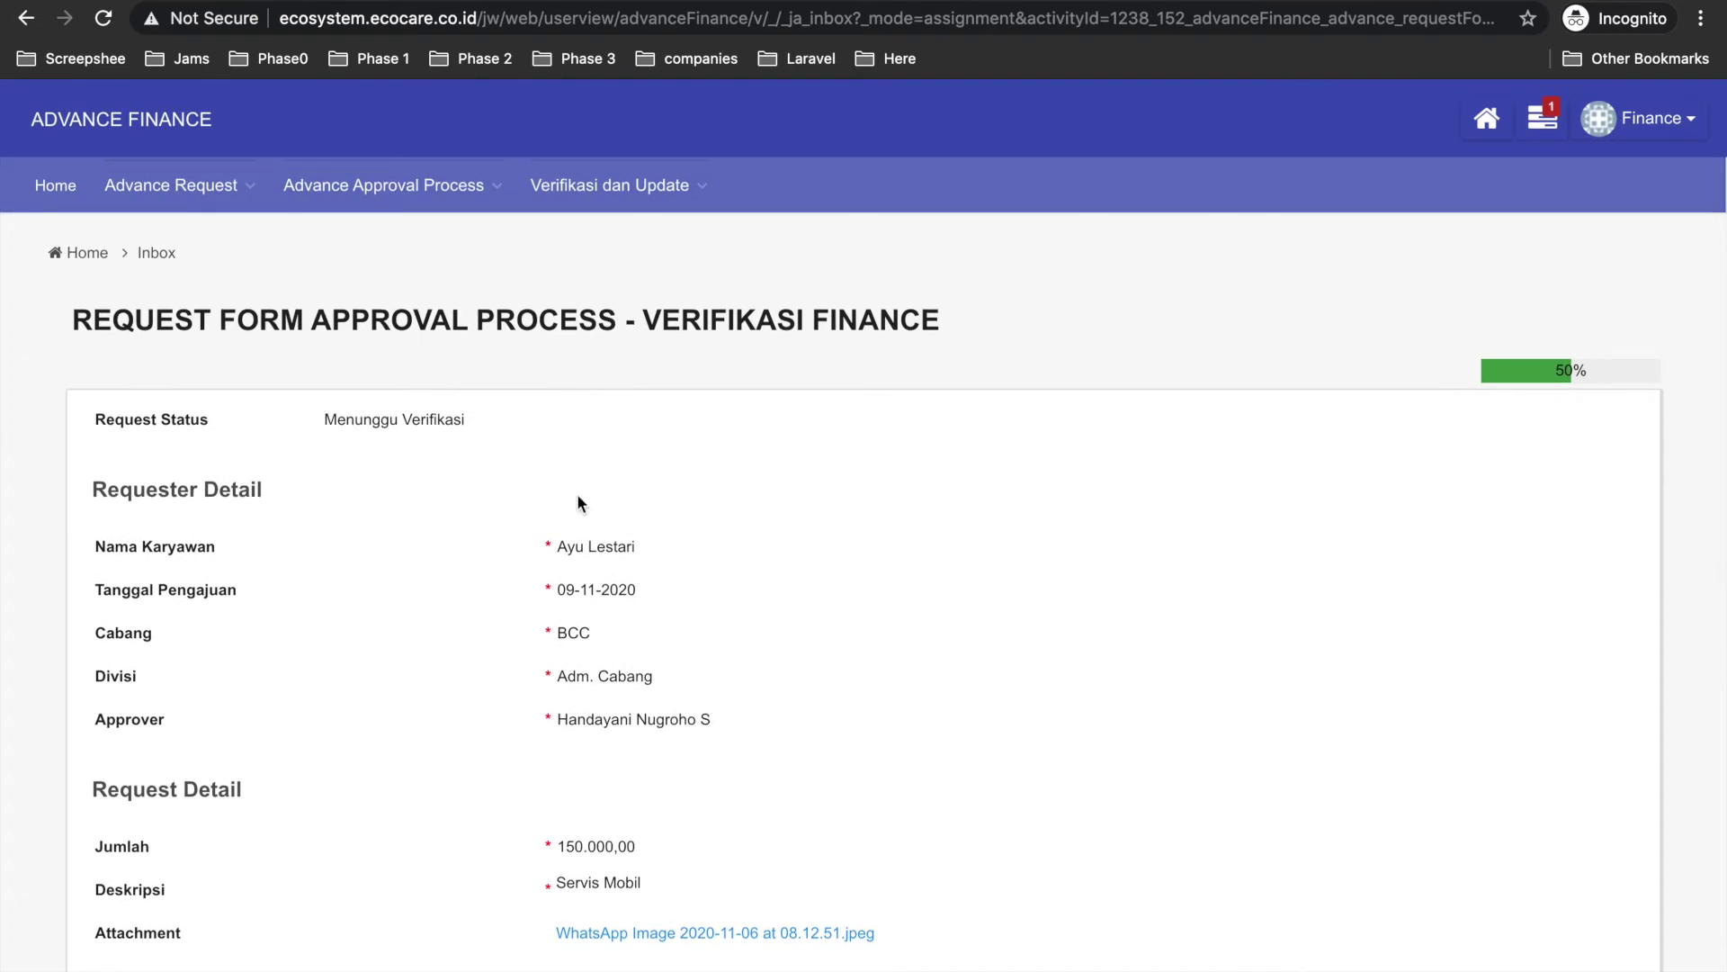
pyautogui.scroll(-5, 576, 547)
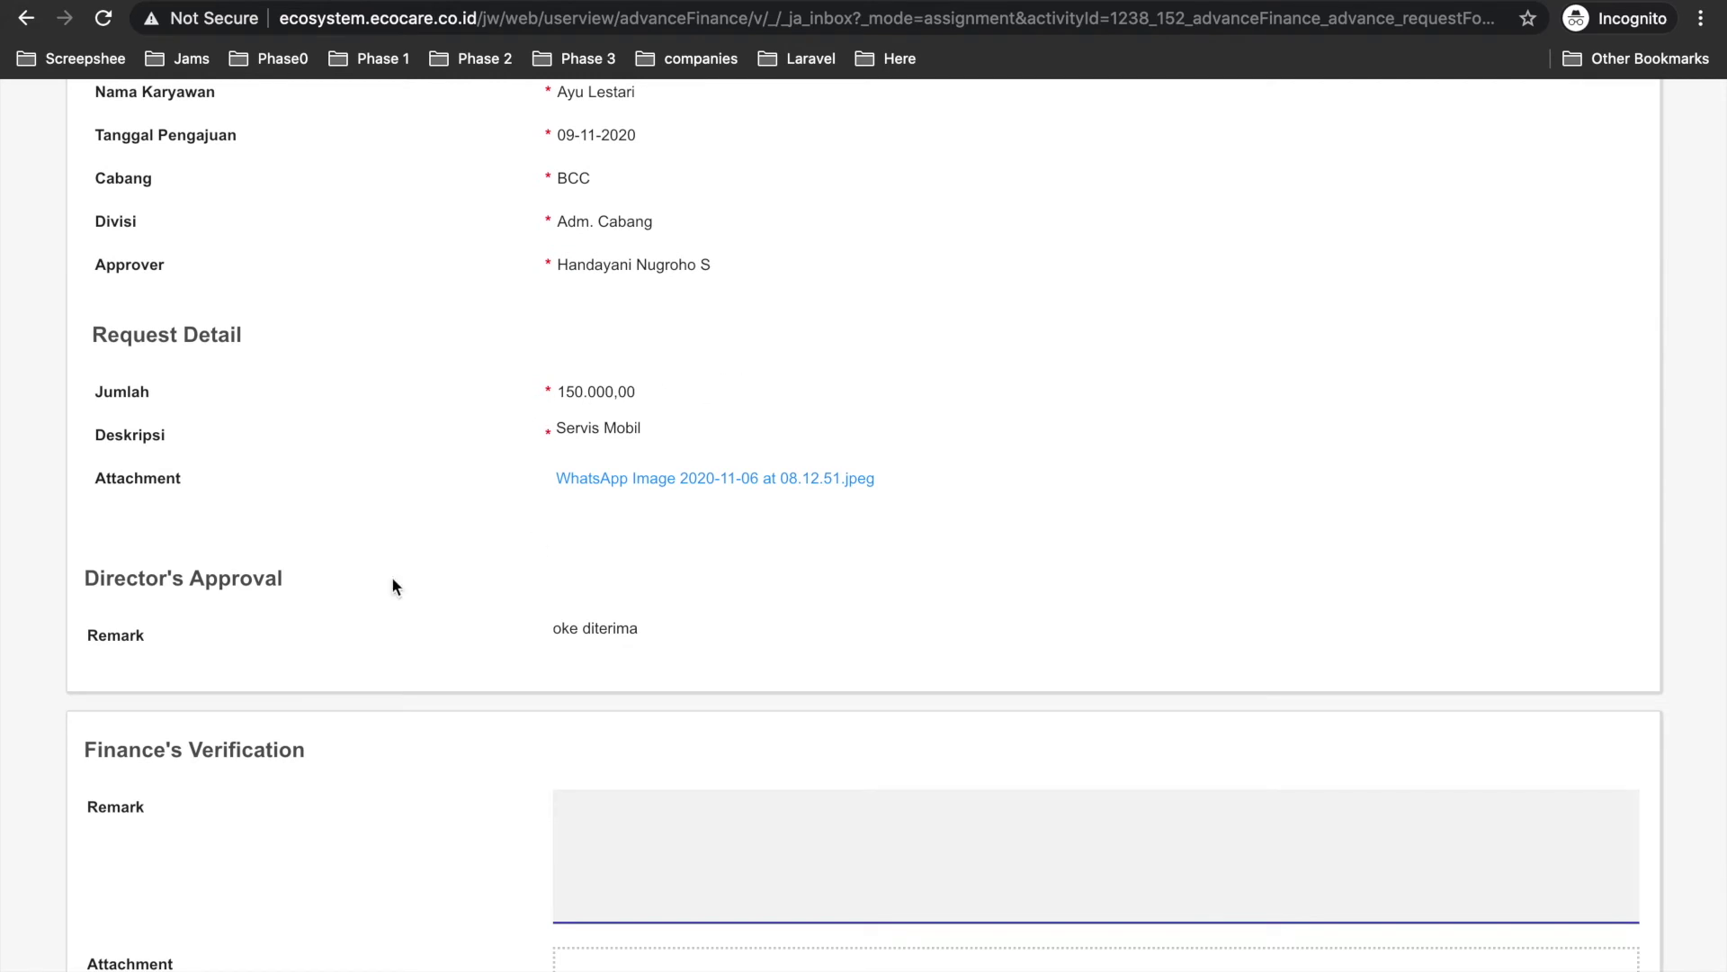
pyautogui.scroll(-2, 393, 585)
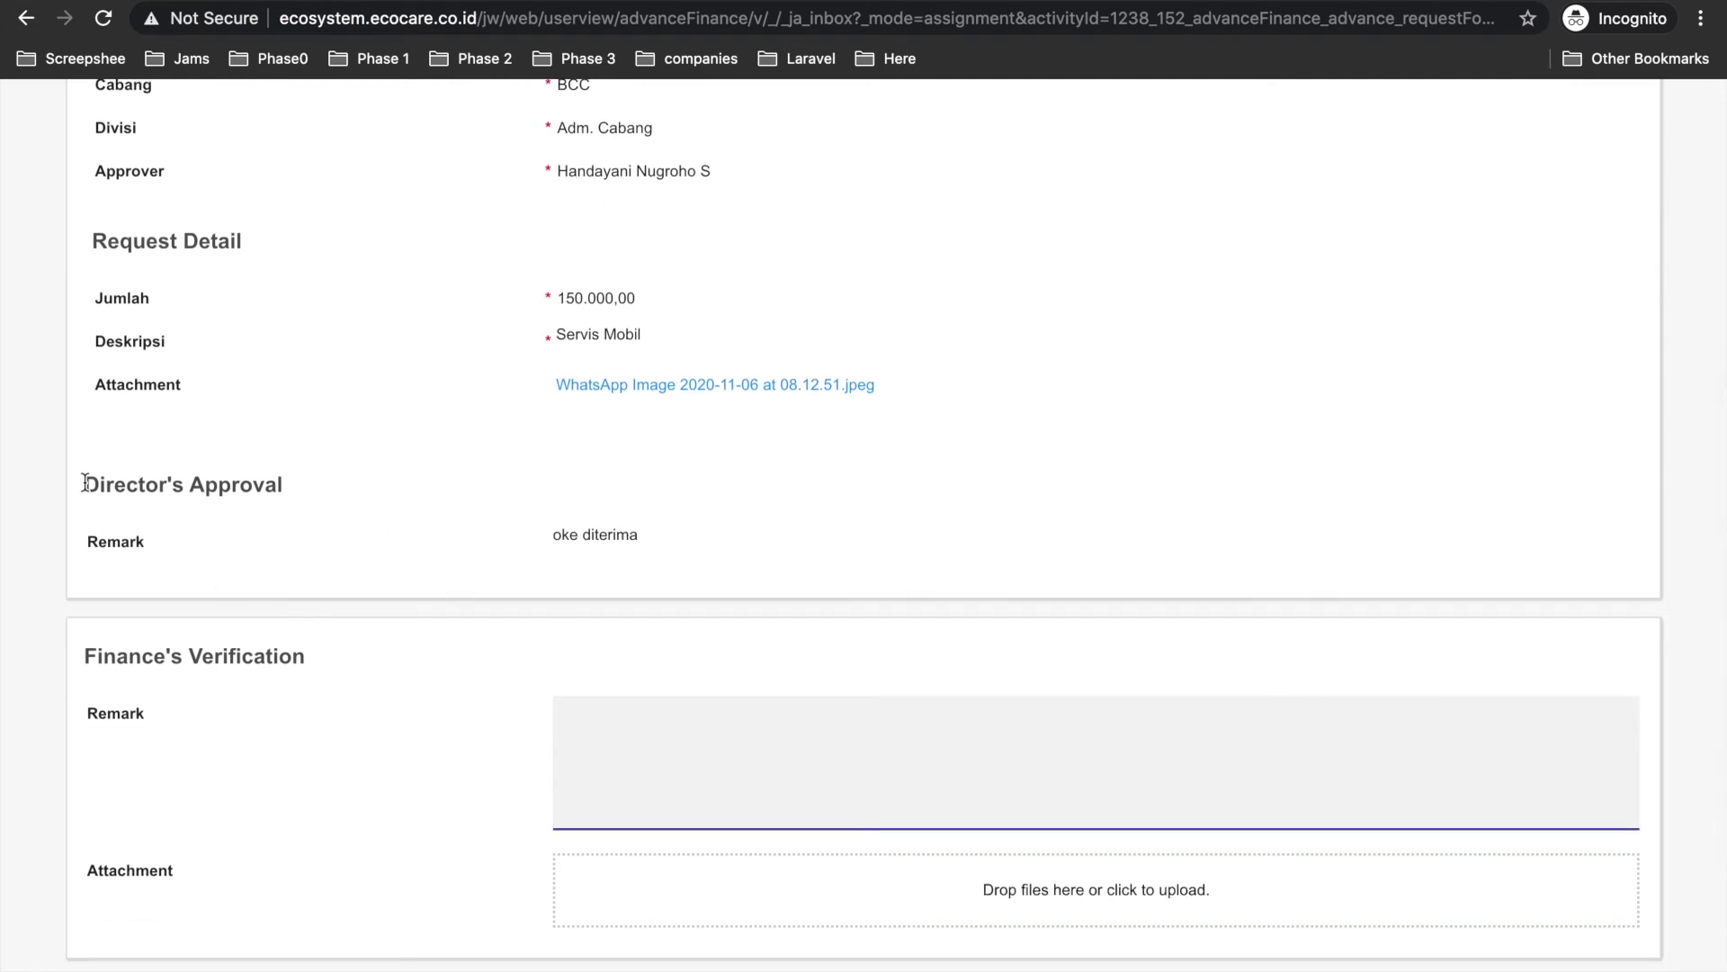
pyautogui.moveTo(84, 482); pyautogui.dragTo(261, 487)
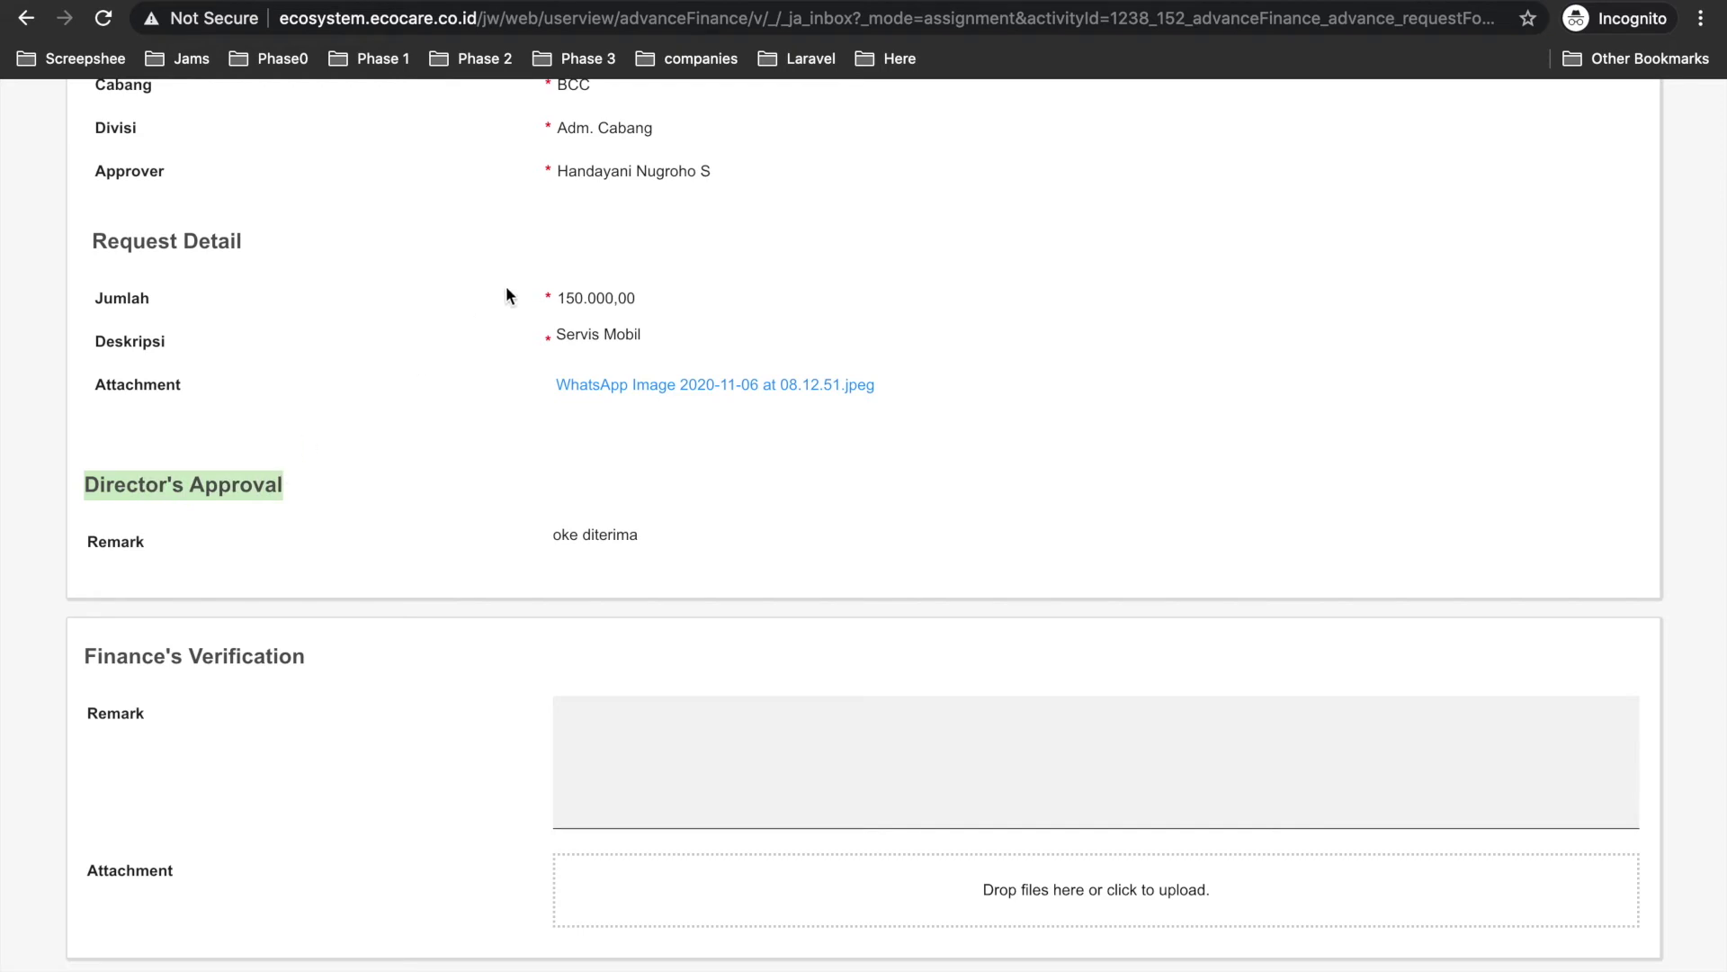
pyautogui.moveTo(563, 170); pyautogui.dragTo(605, 175)
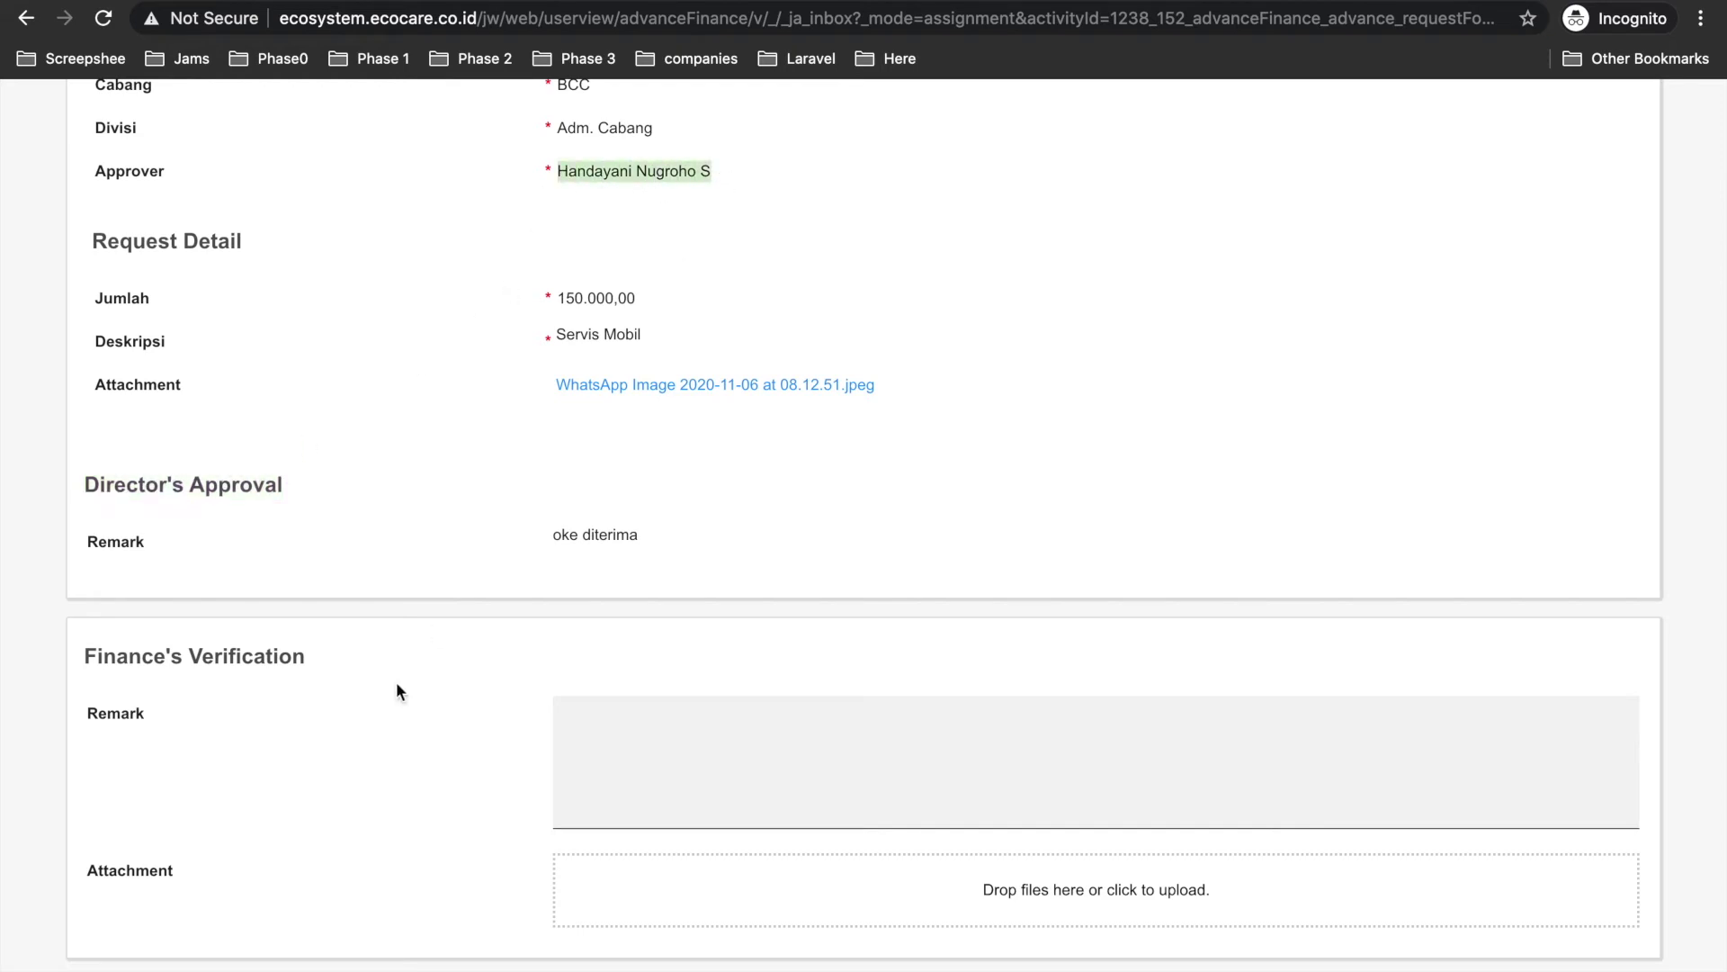
pyautogui.moveTo(552, 534); pyautogui.dragTo(657, 535)
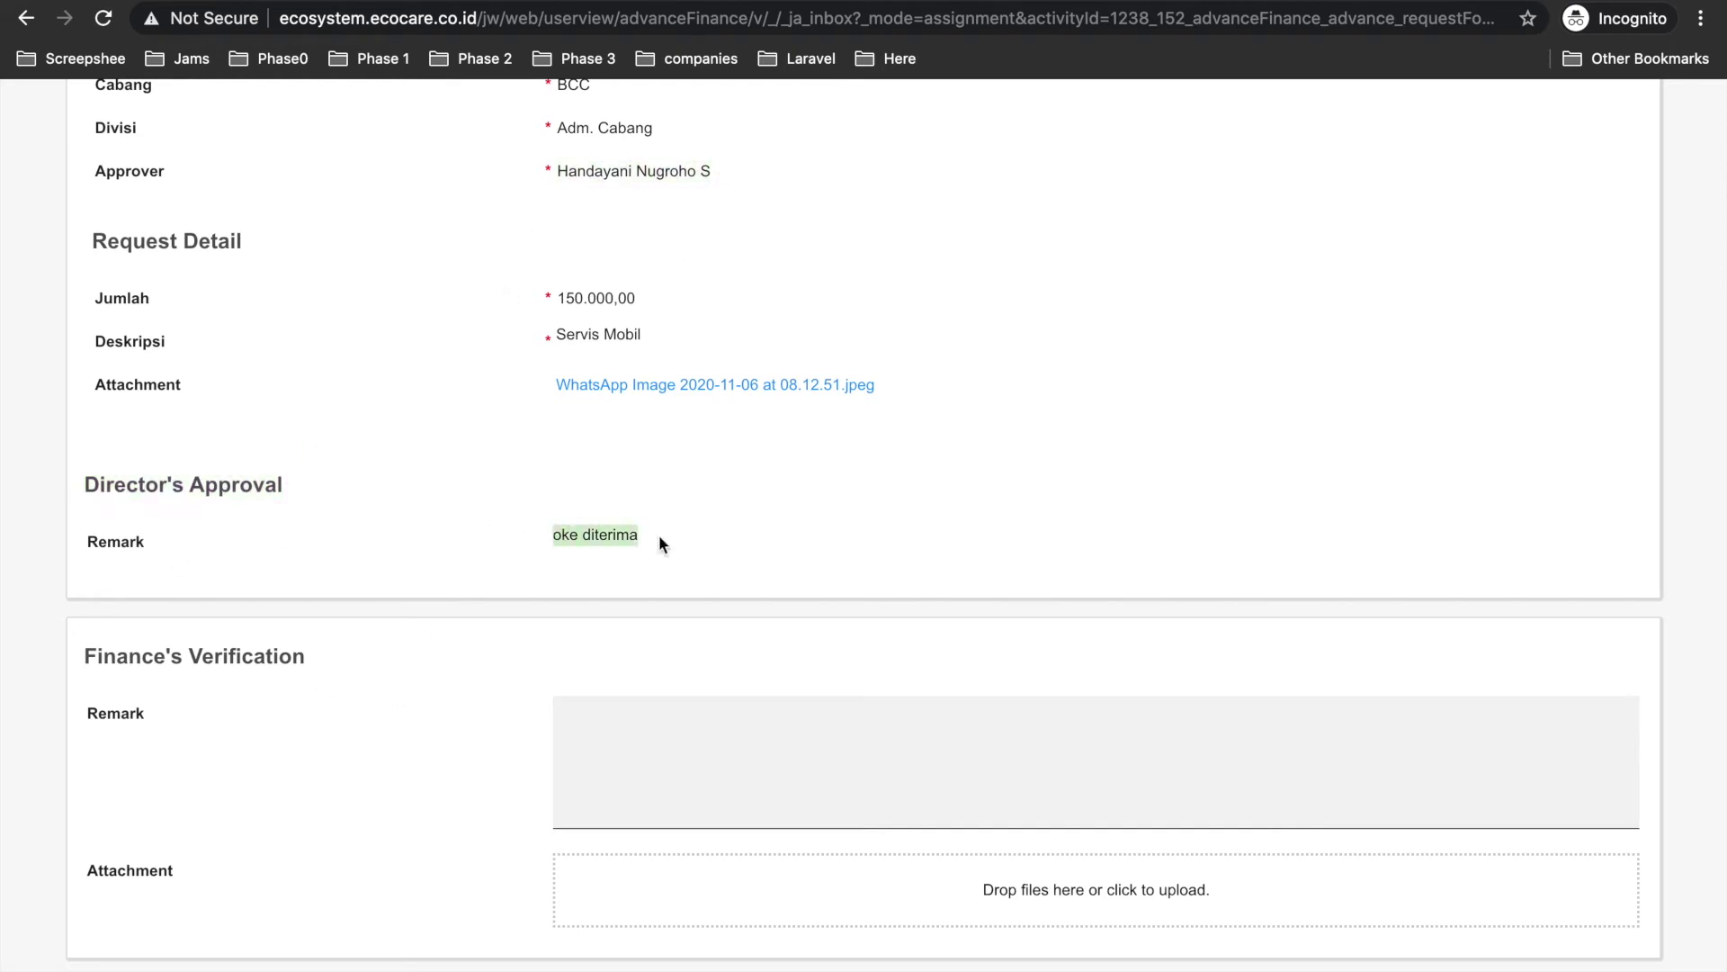
pyautogui.scroll(-1, 317, 693)
pyautogui.scroll(-3, 316, 694)
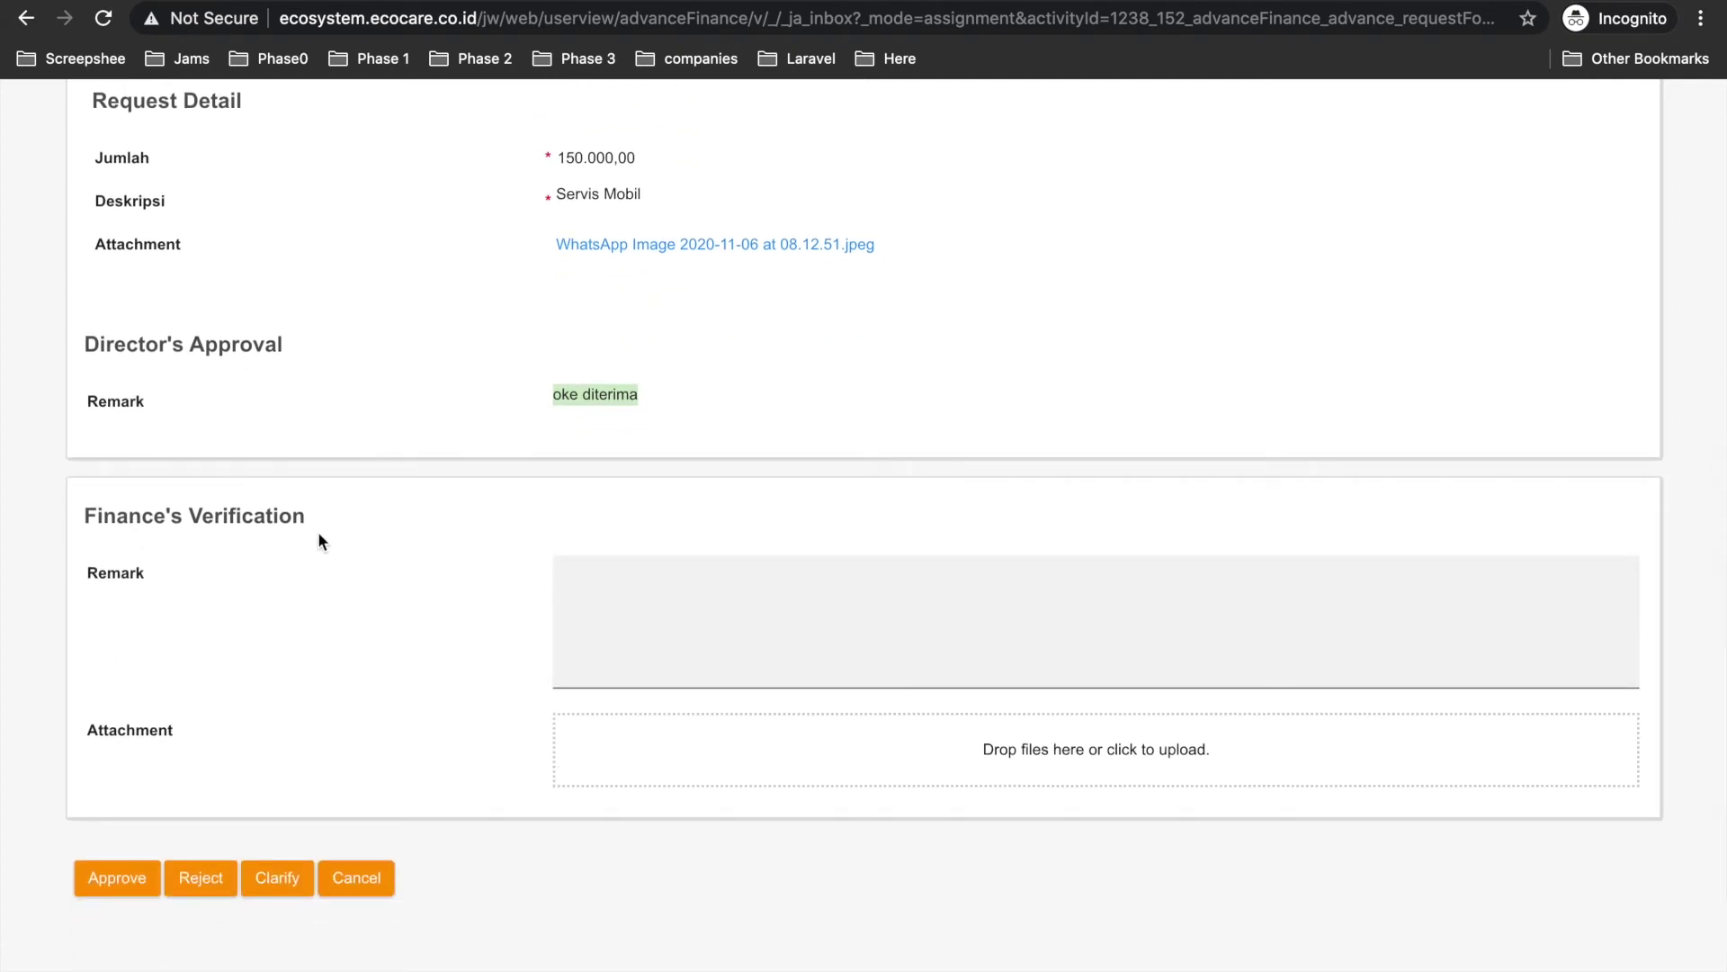
# Enter the remark 'baik bu', attach the WhatsApp jpeg image, and approve the Finance verification.
pyautogui.click(607, 579)
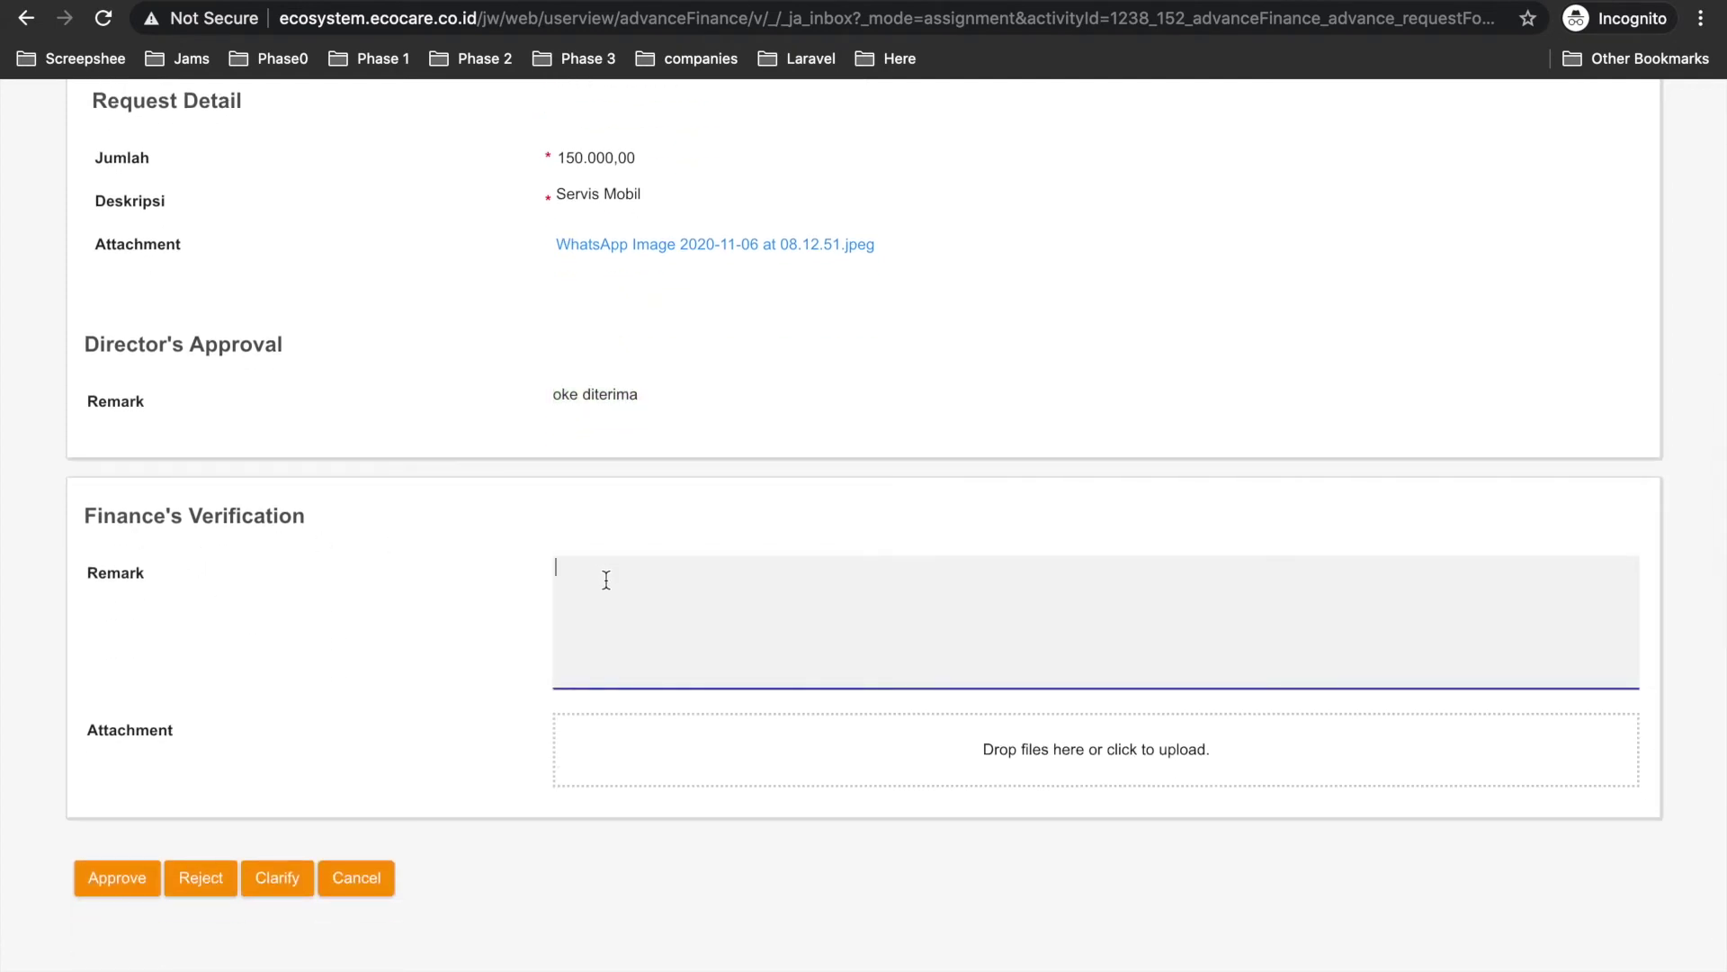
pyautogui.write('baik bu')
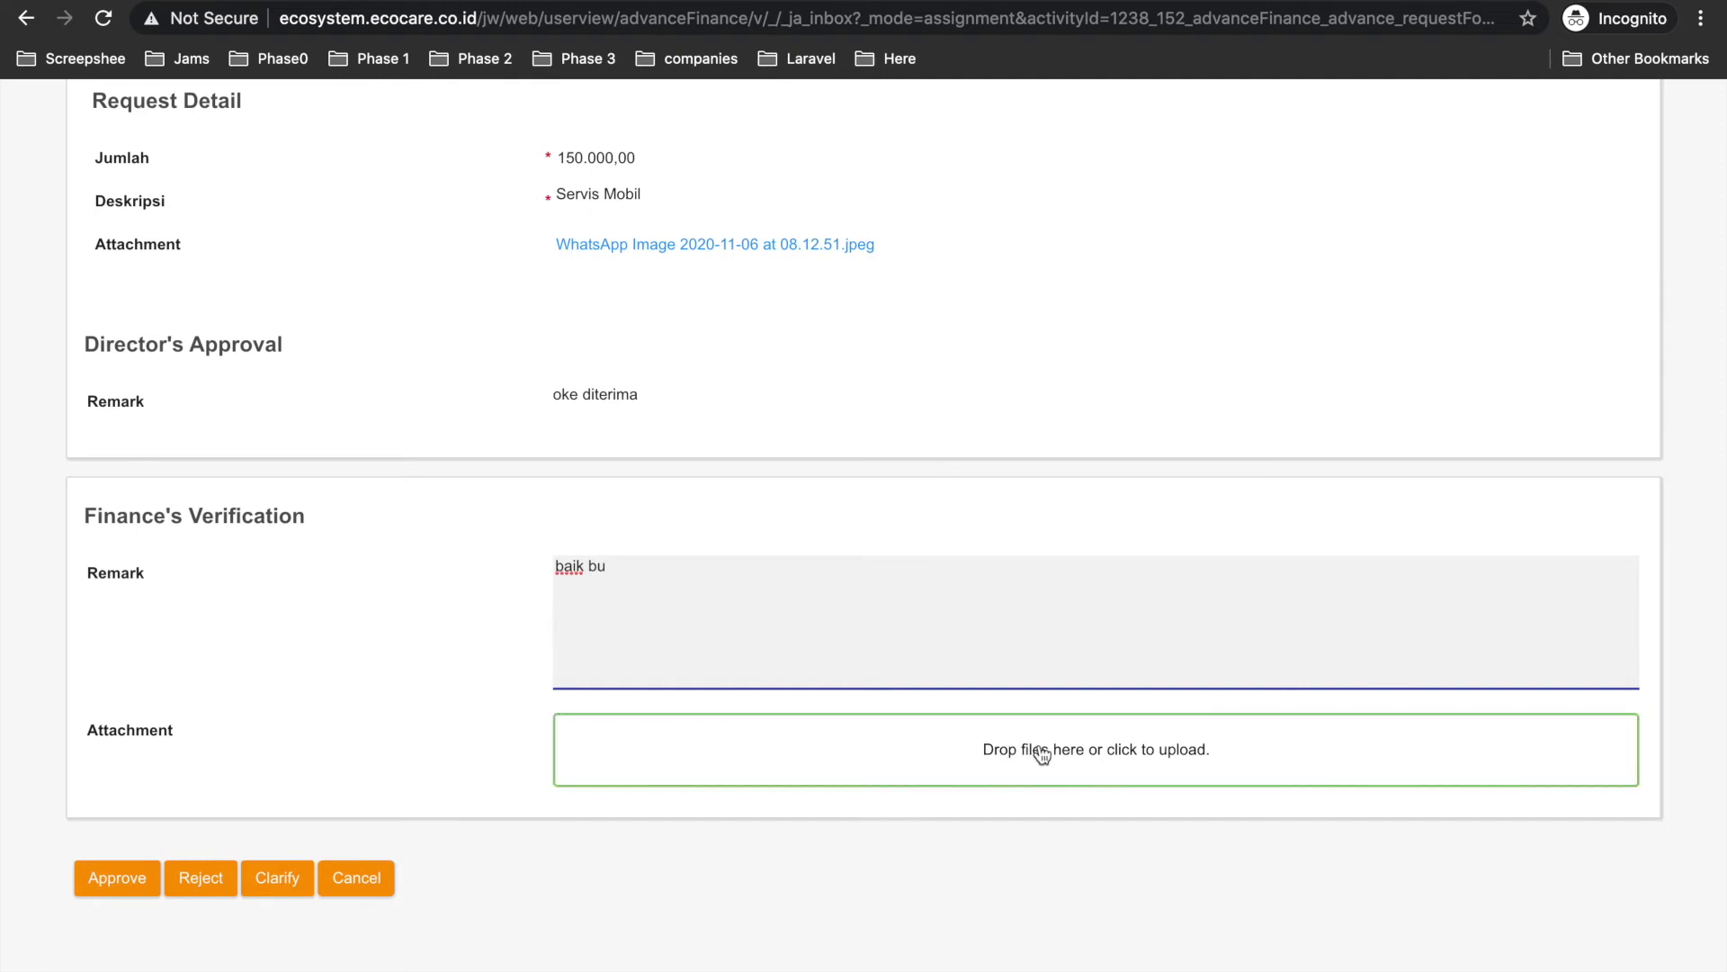
pyautogui.click(1014, 759)
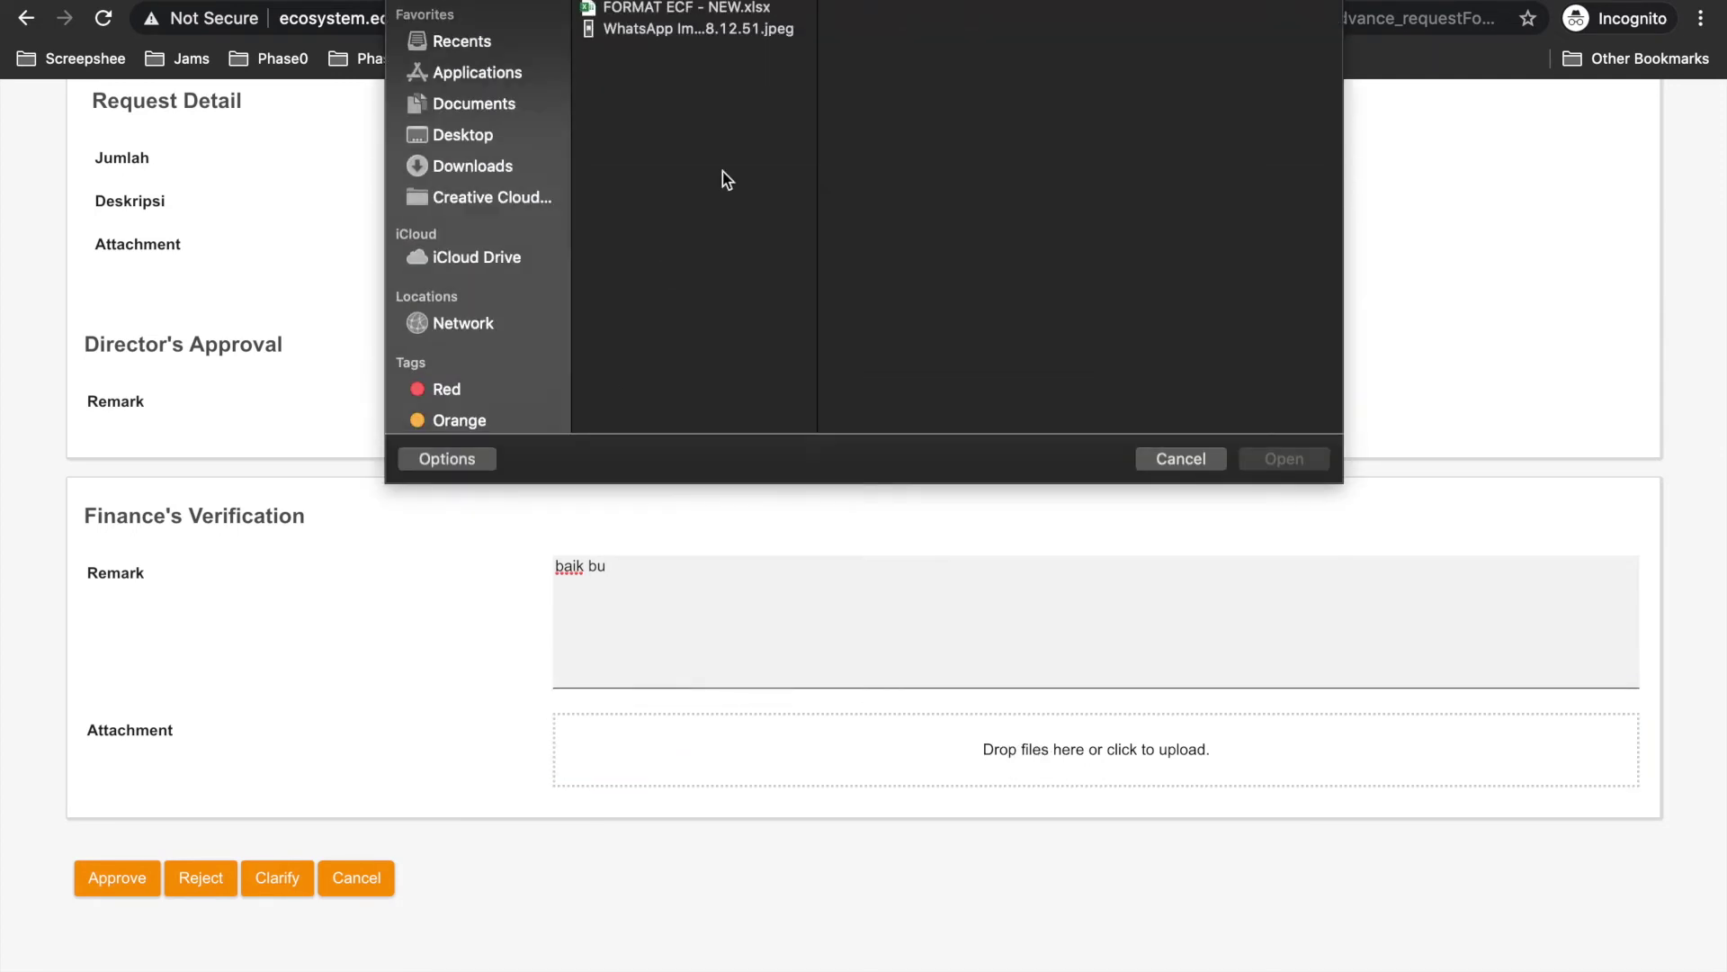
pyautogui.click(638, 35)
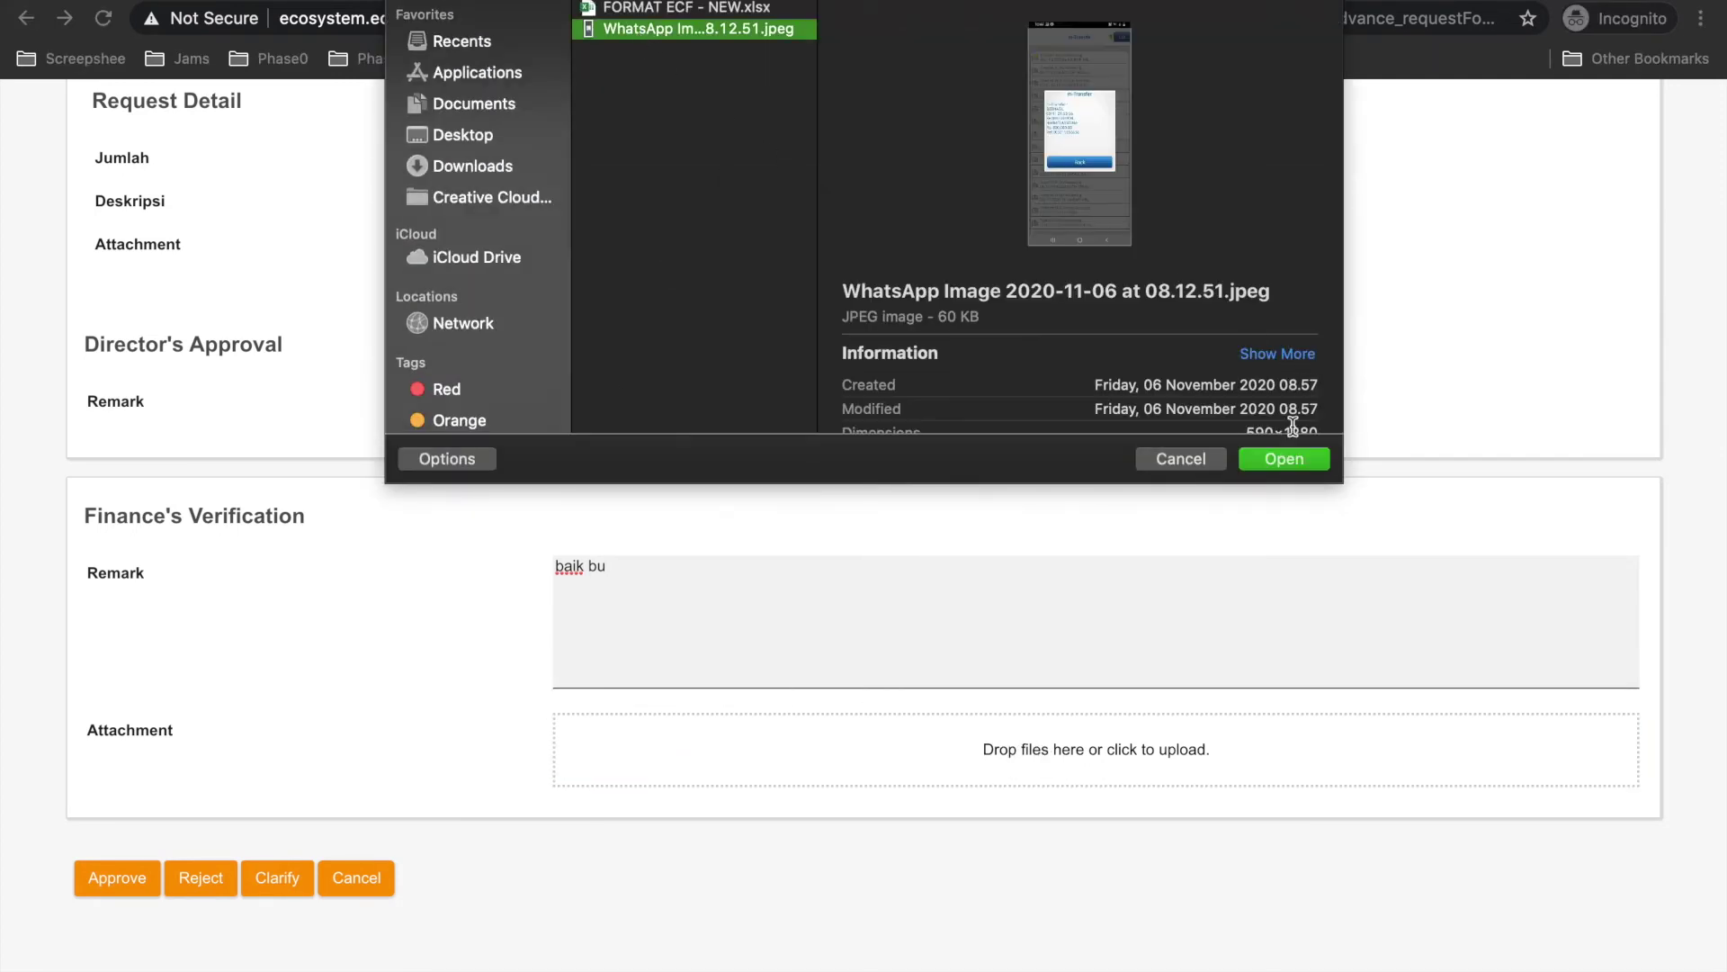
pyautogui.click(1276, 461)
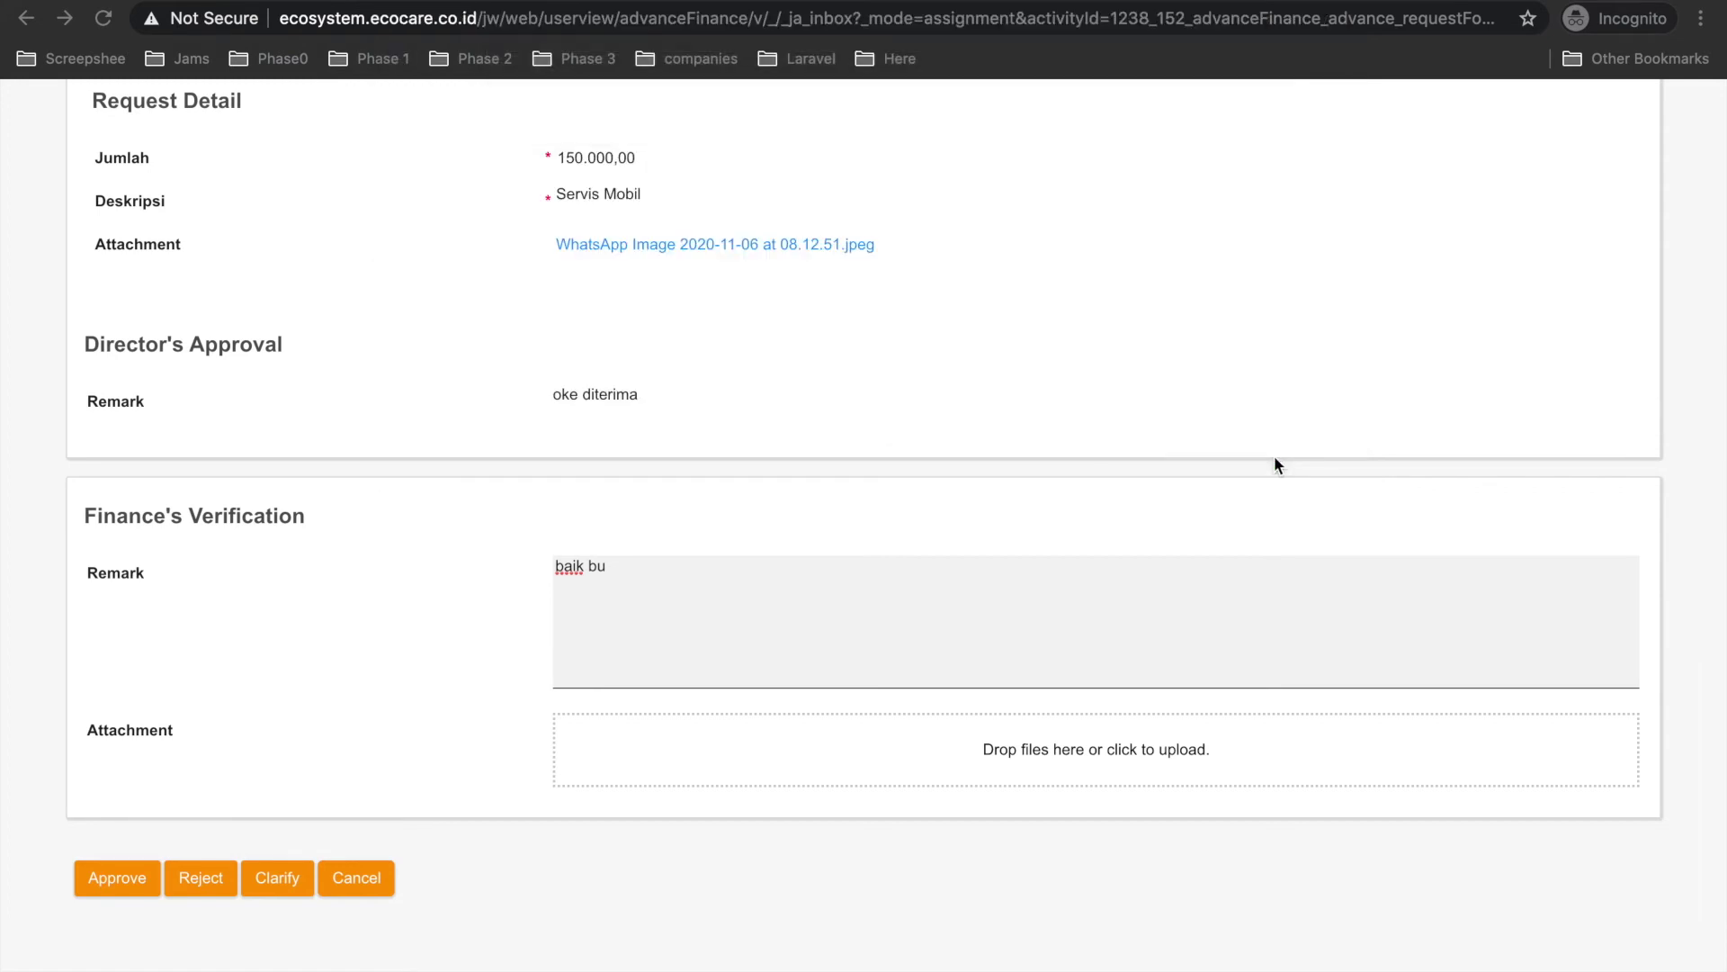
pyautogui.scroll(-2, 551, 722)
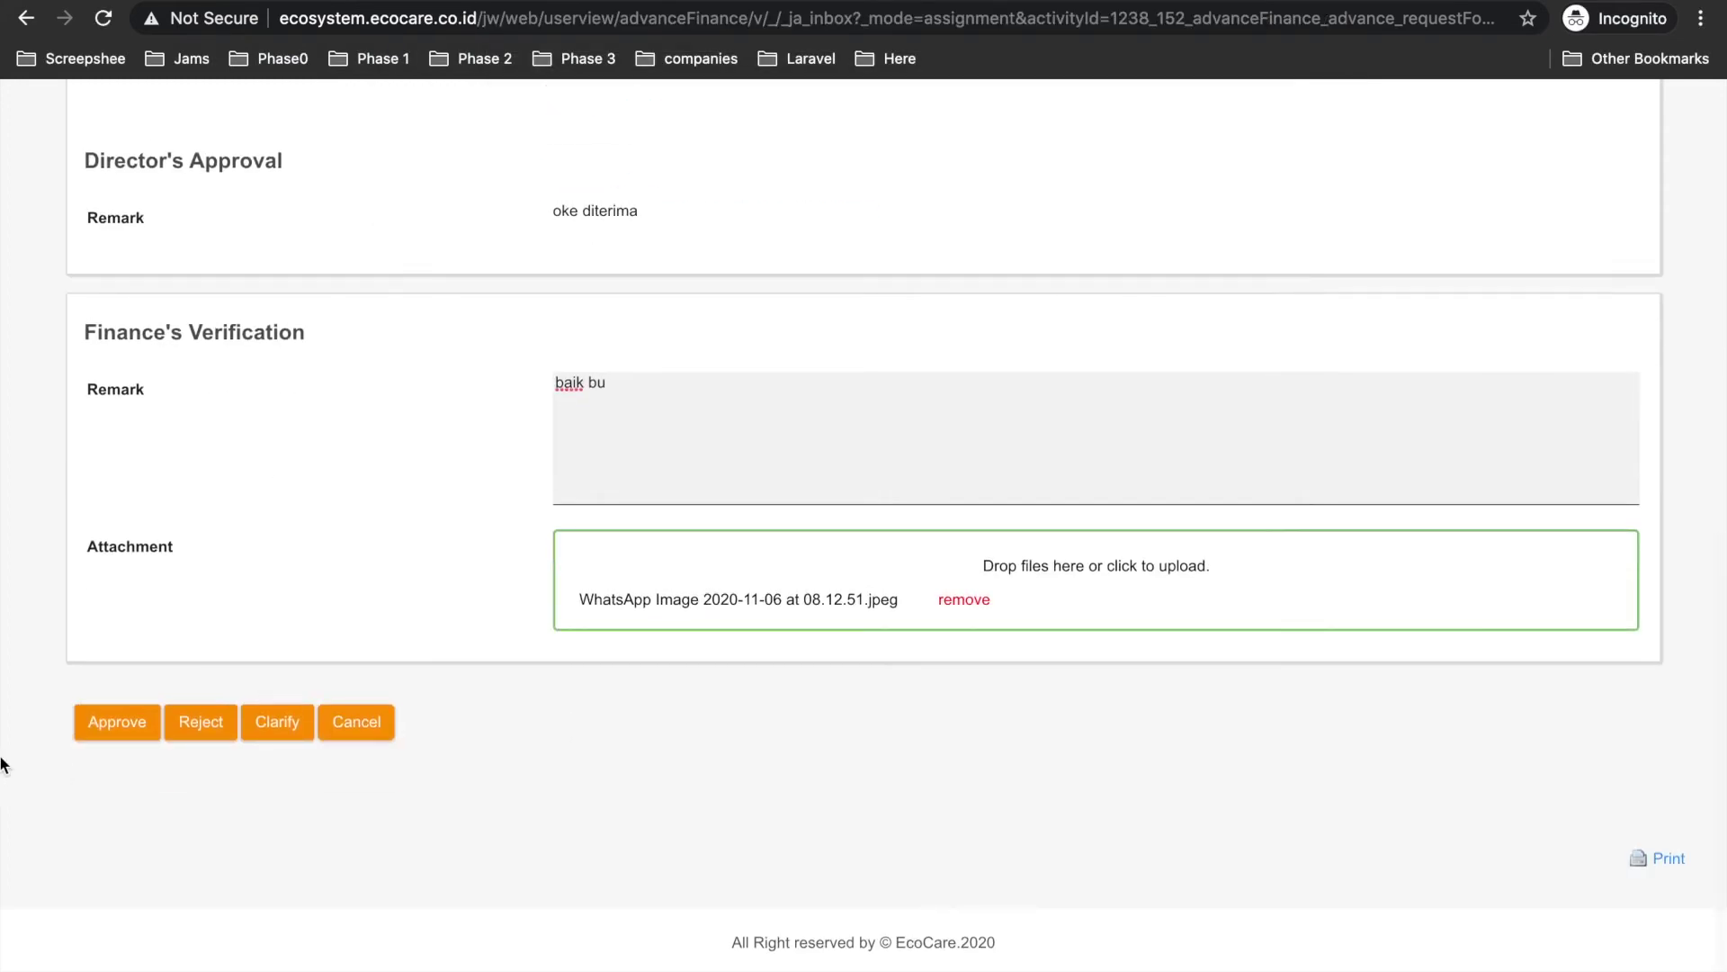
pyautogui.click(124, 729)
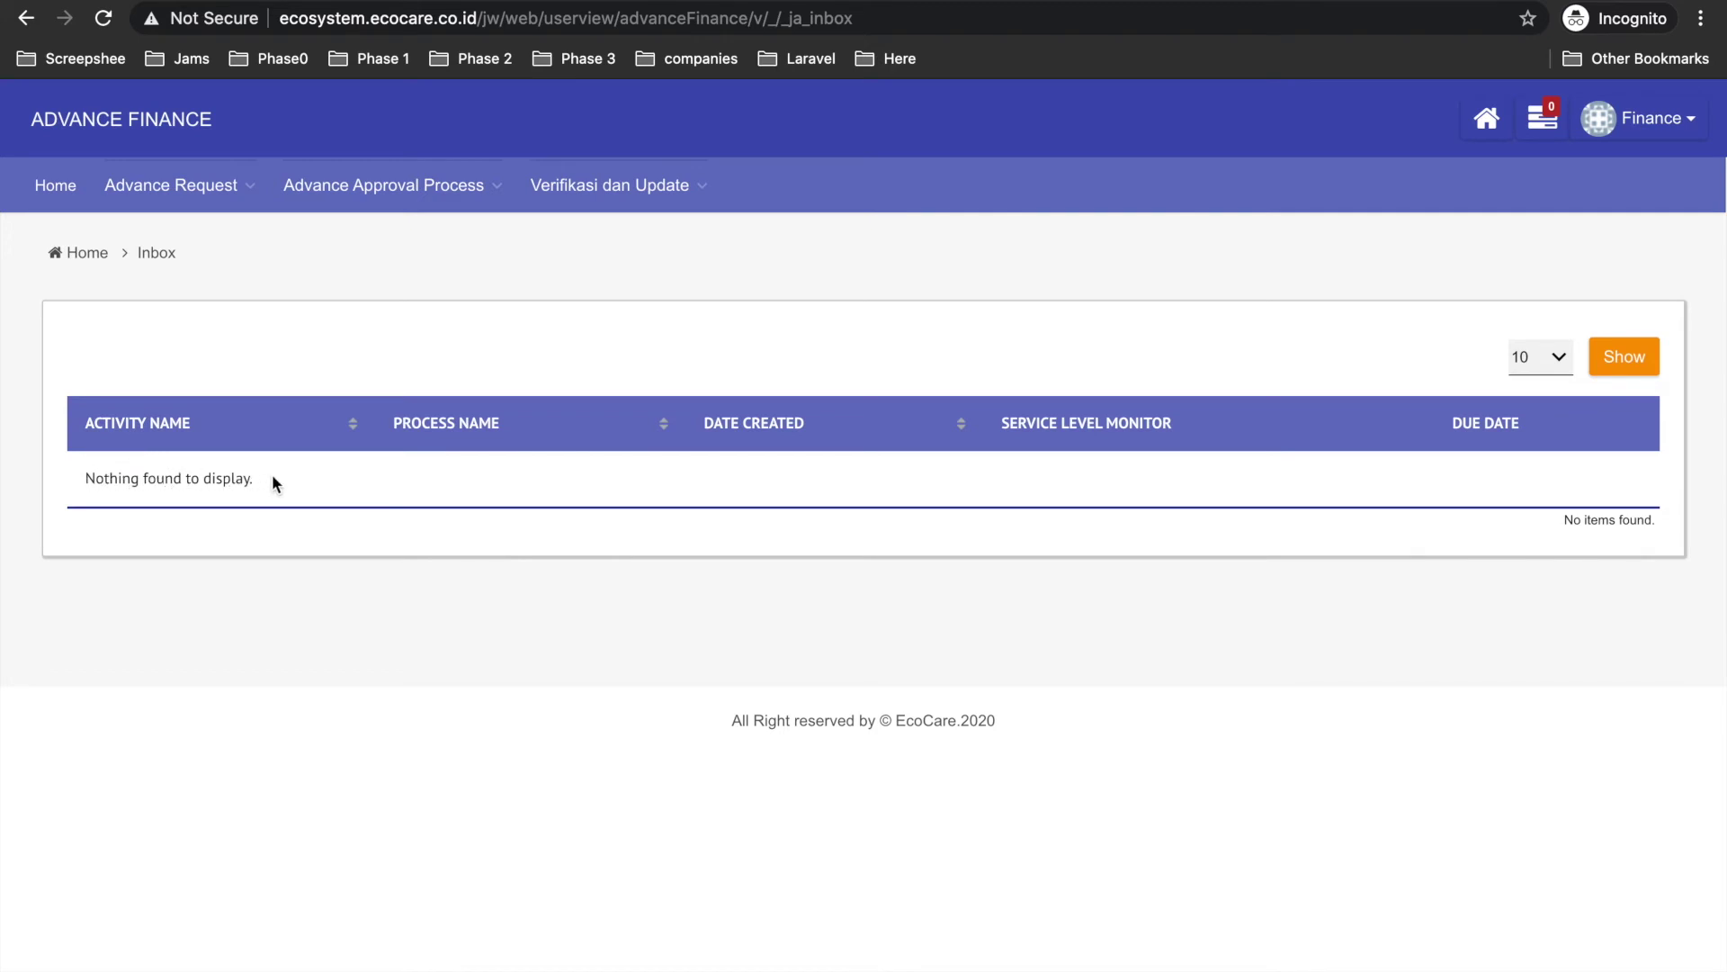
# In All Request, review the 2020-11-09 request's steps at 62%, Menunggu Approval, awaiting executive approval.
pyautogui.click(235, 200)
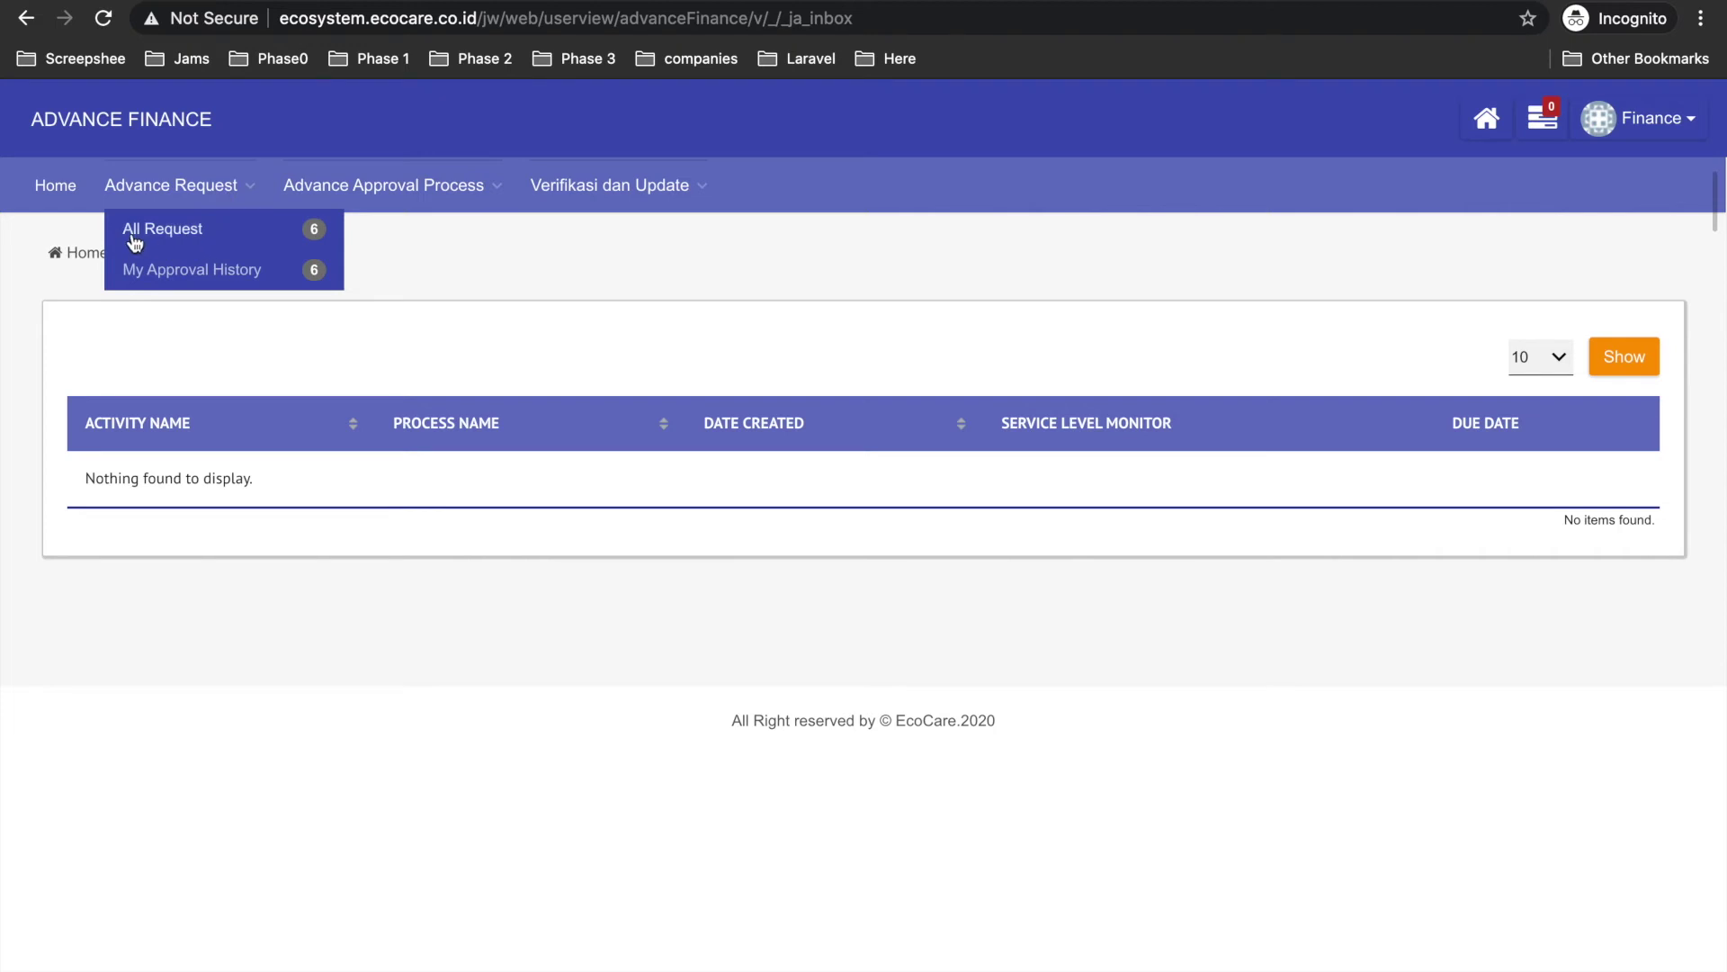
pyautogui.click(196, 241)
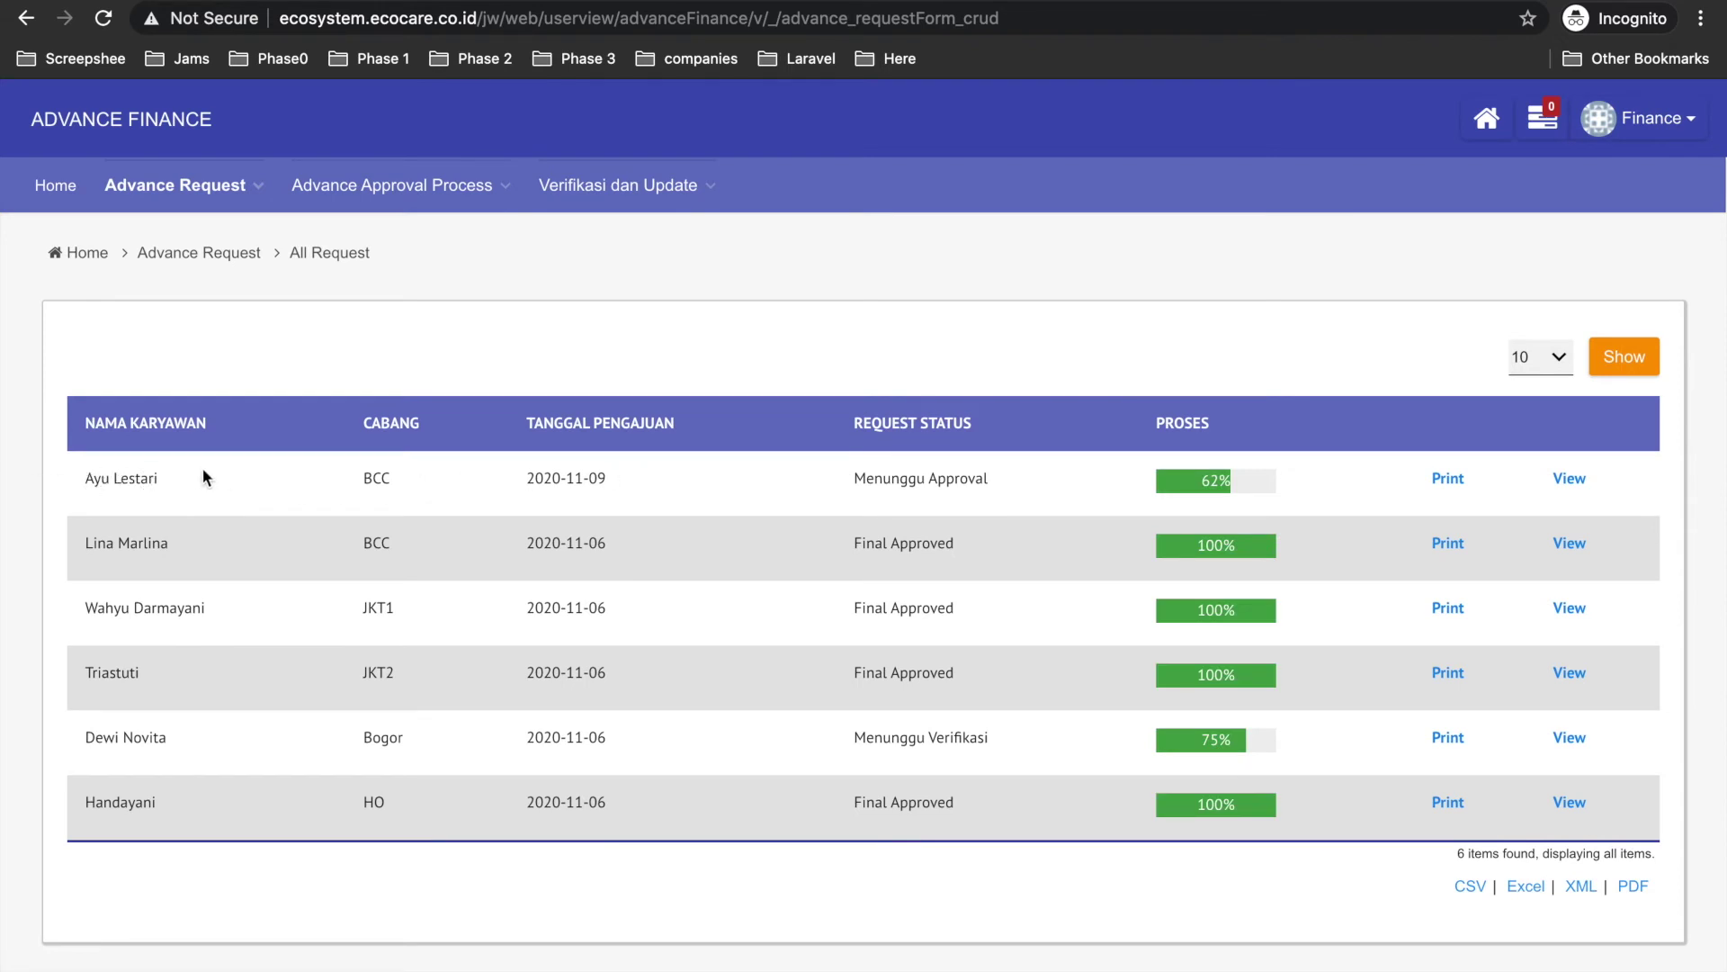
pyautogui.click(1224, 486)
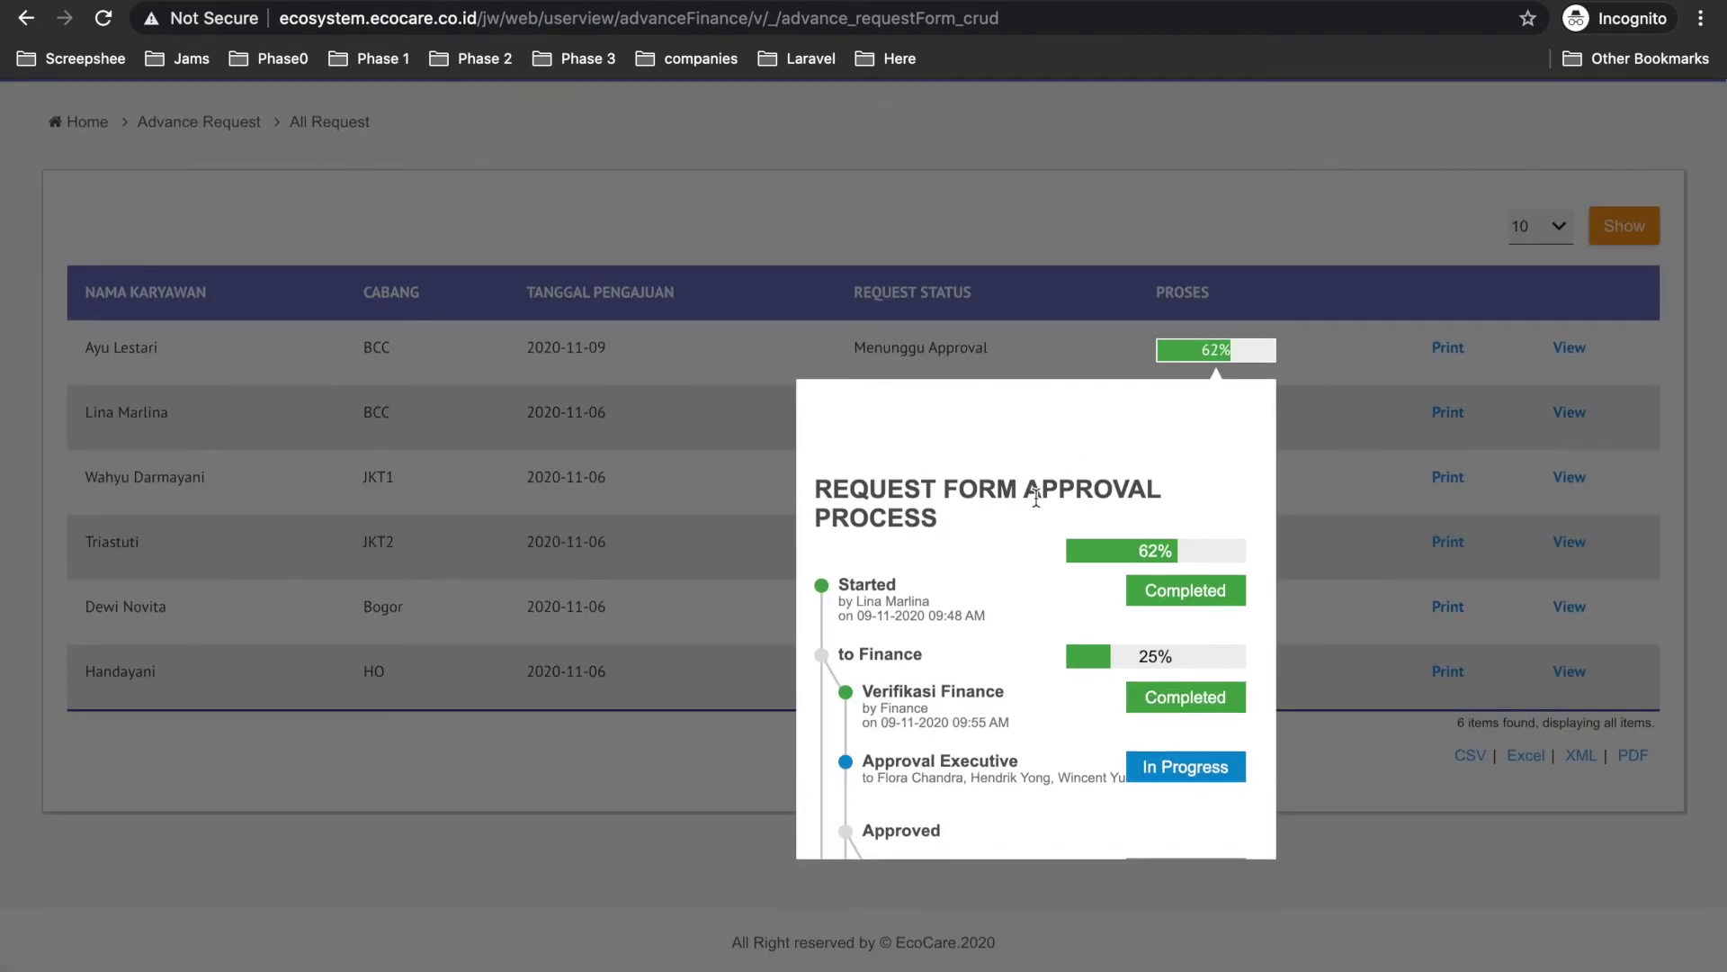
pyautogui.scroll(-1, 965, 662)
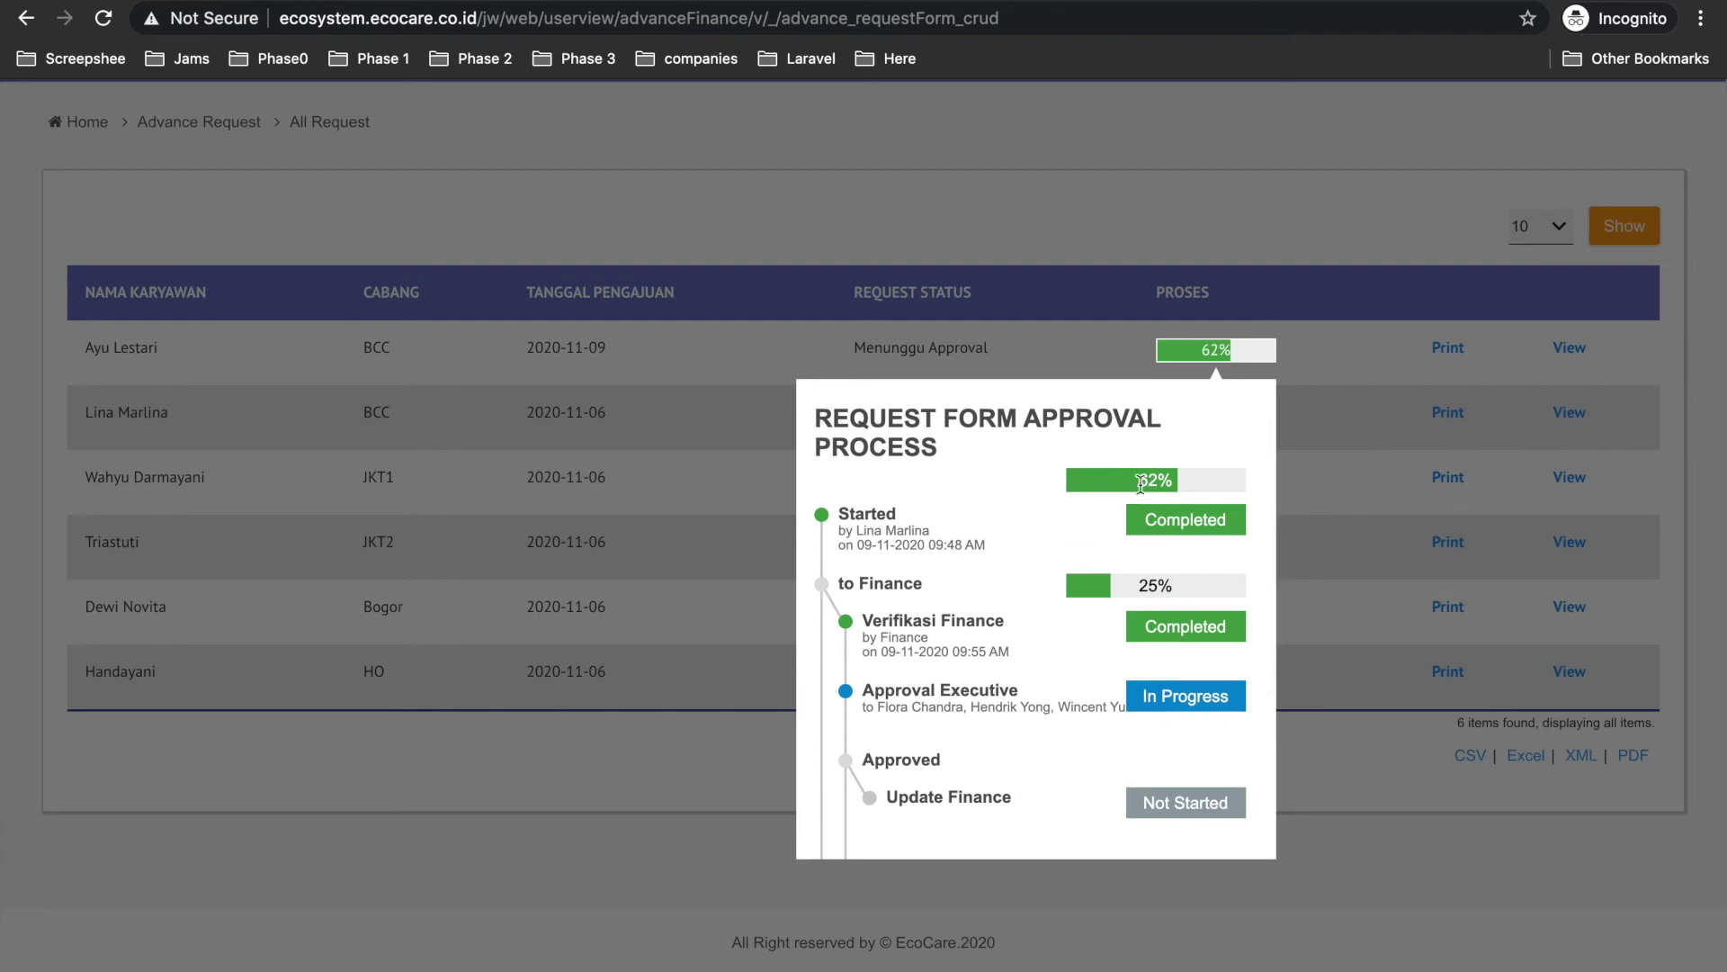
pyautogui.scroll(-1, 1006, 645)
pyautogui.scroll(-1, 909, 665)
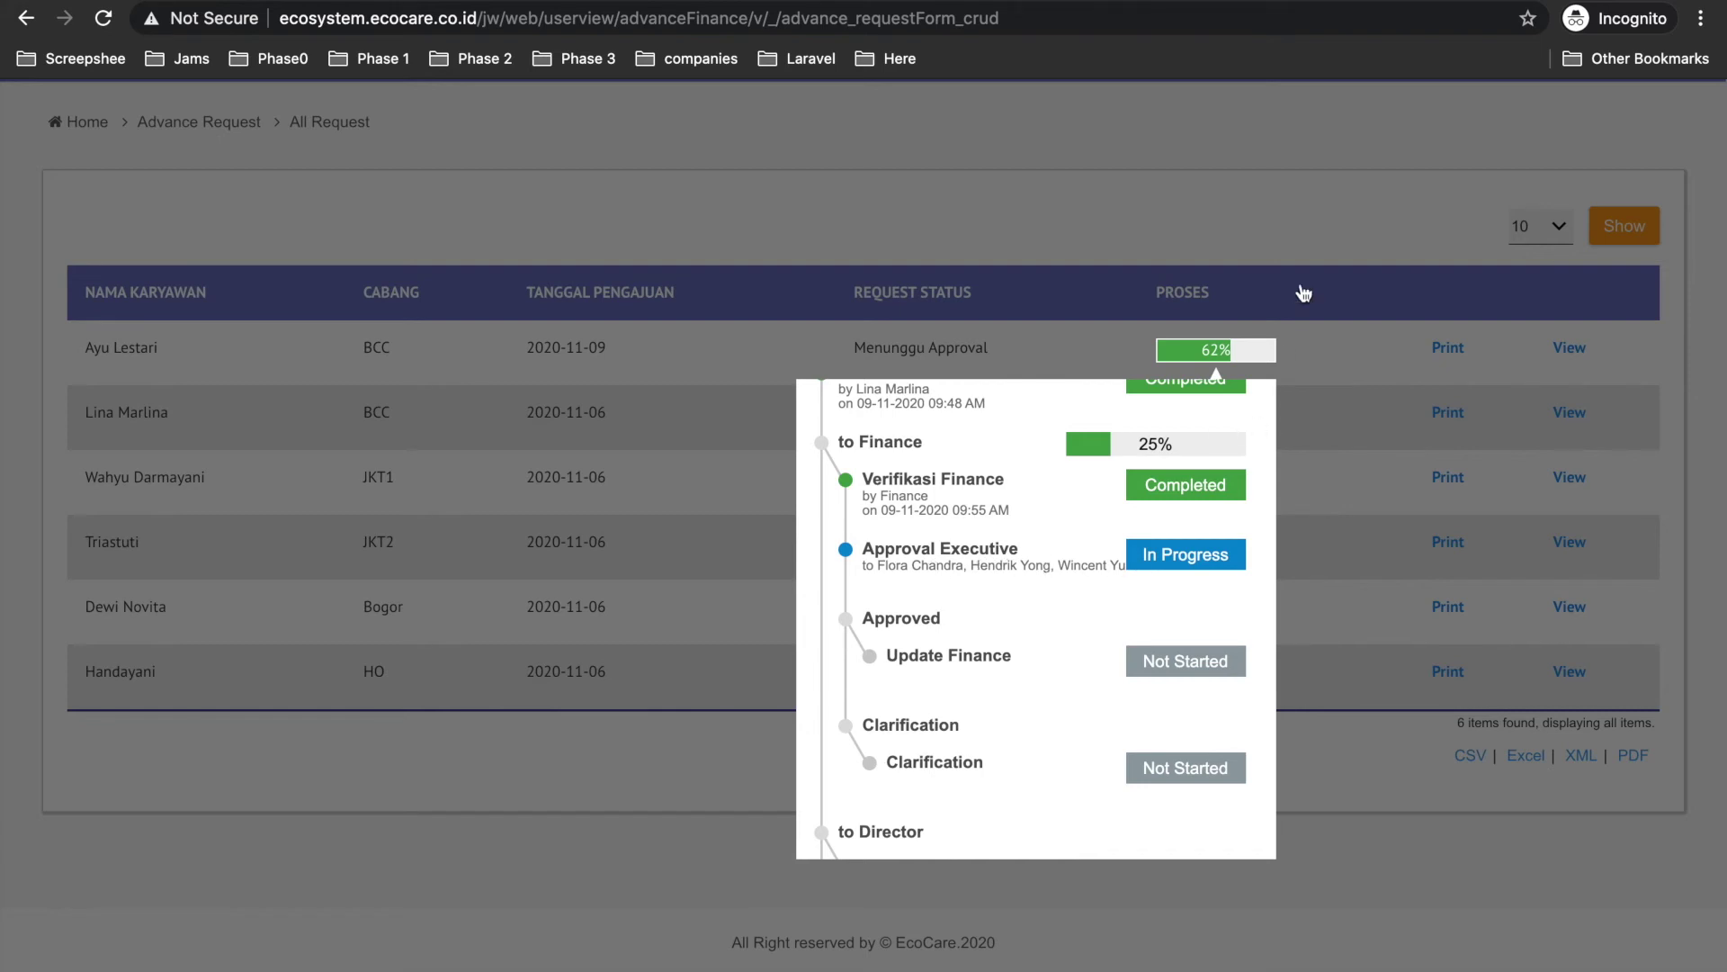
pyautogui.click(1299, 201)
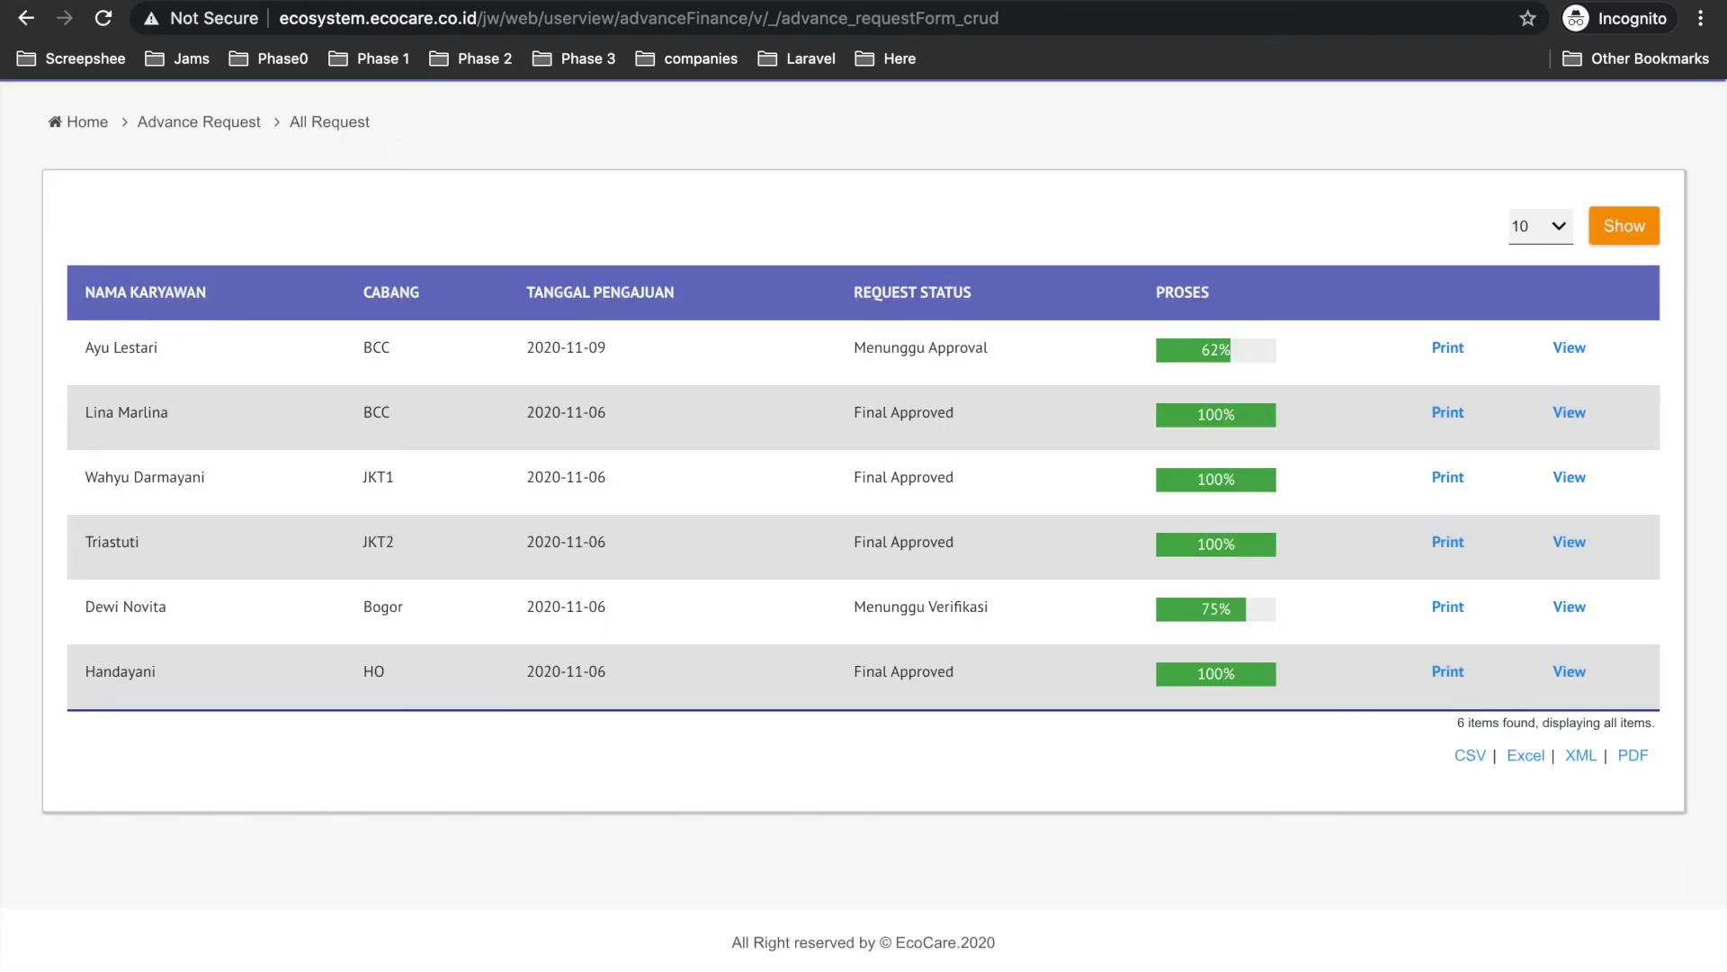
pyautogui.hotkey('ctrl', 'Left')
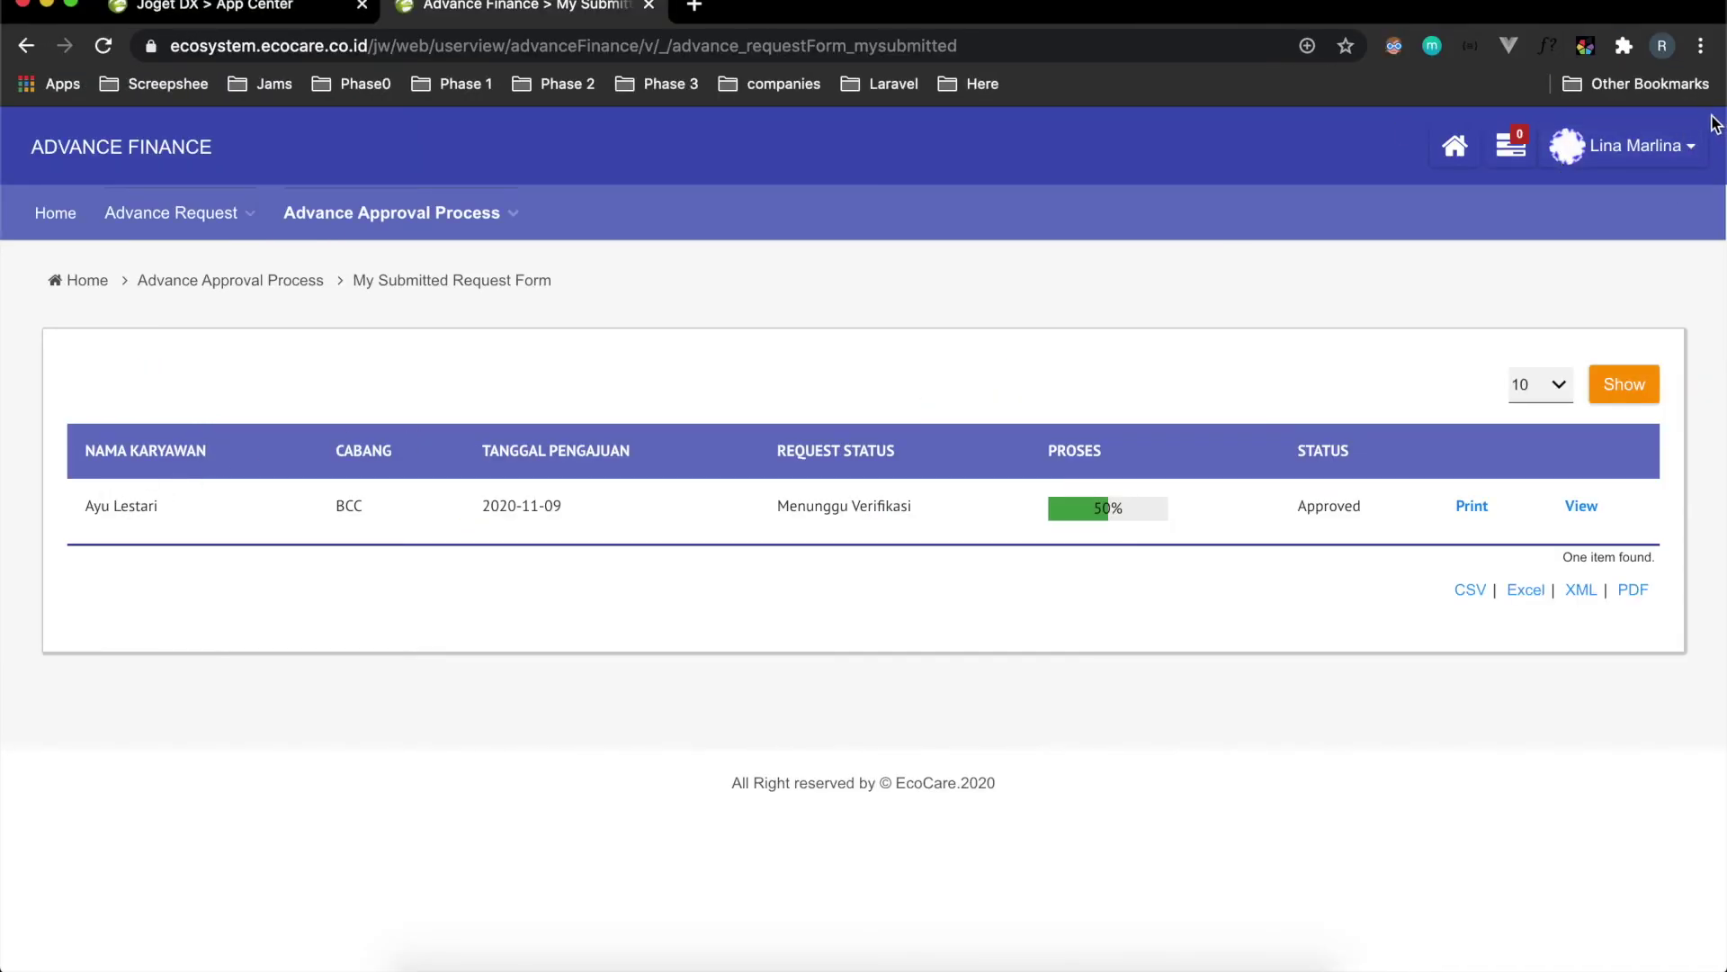
pyautogui.click(104, 46)
pyautogui.click(1091, 516)
pyautogui.scroll(-5, 1057, 822)
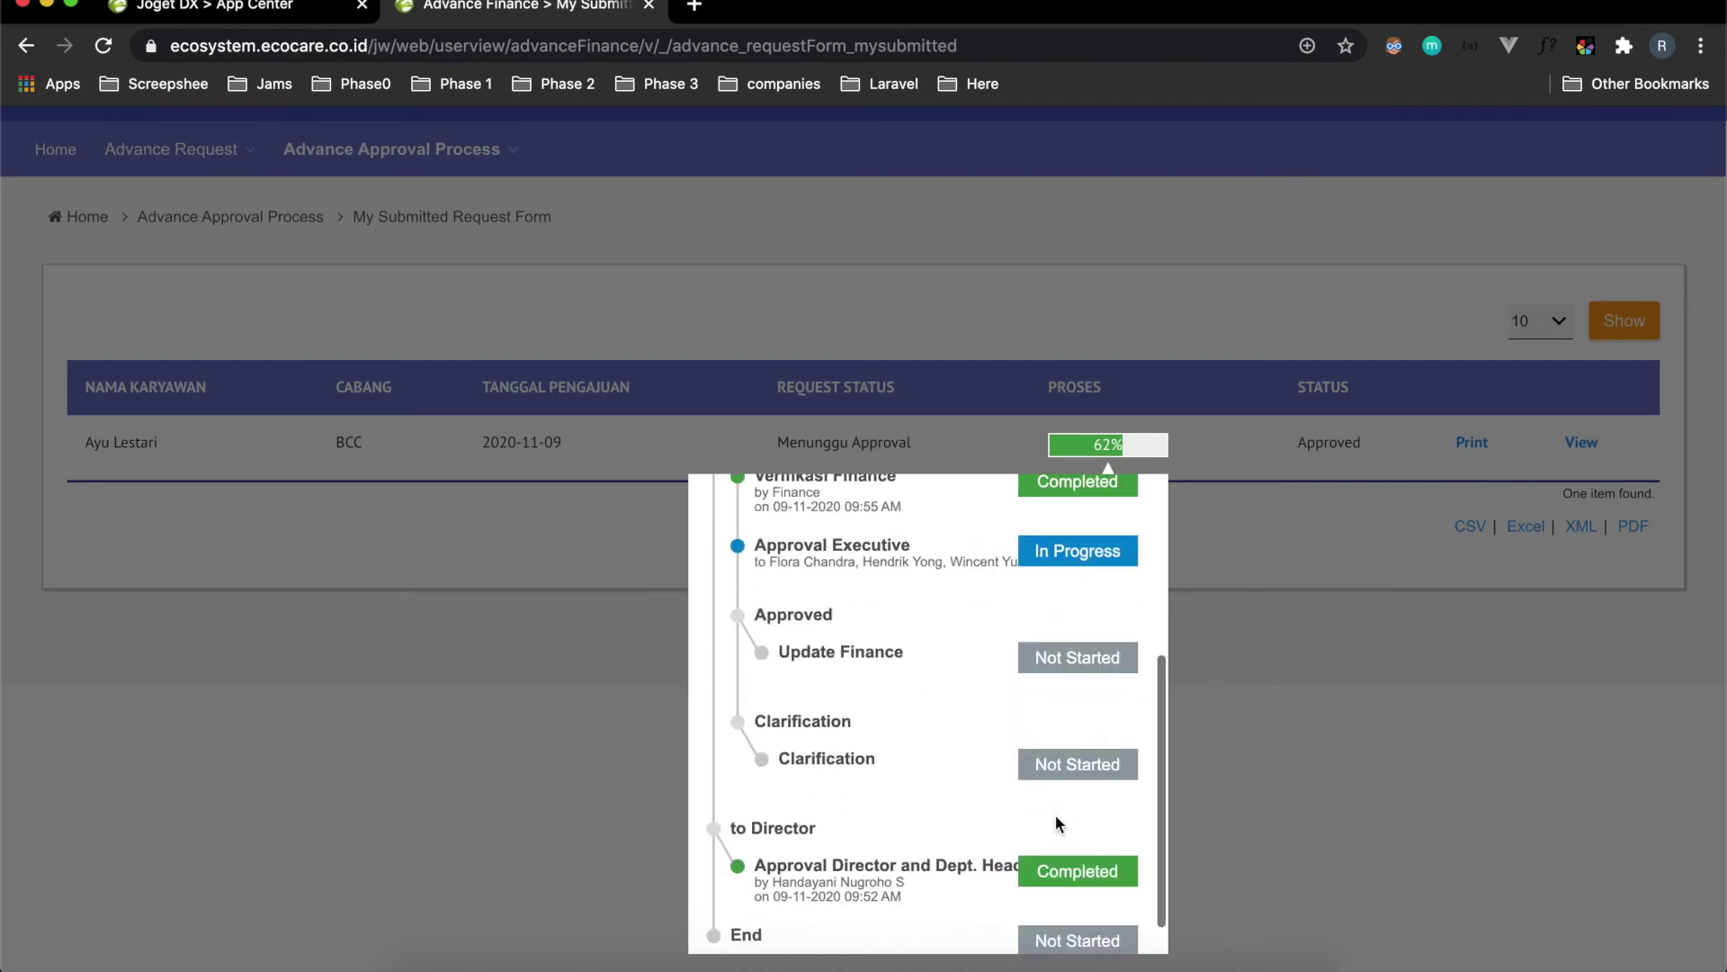
pyautogui.click(1349, 813)
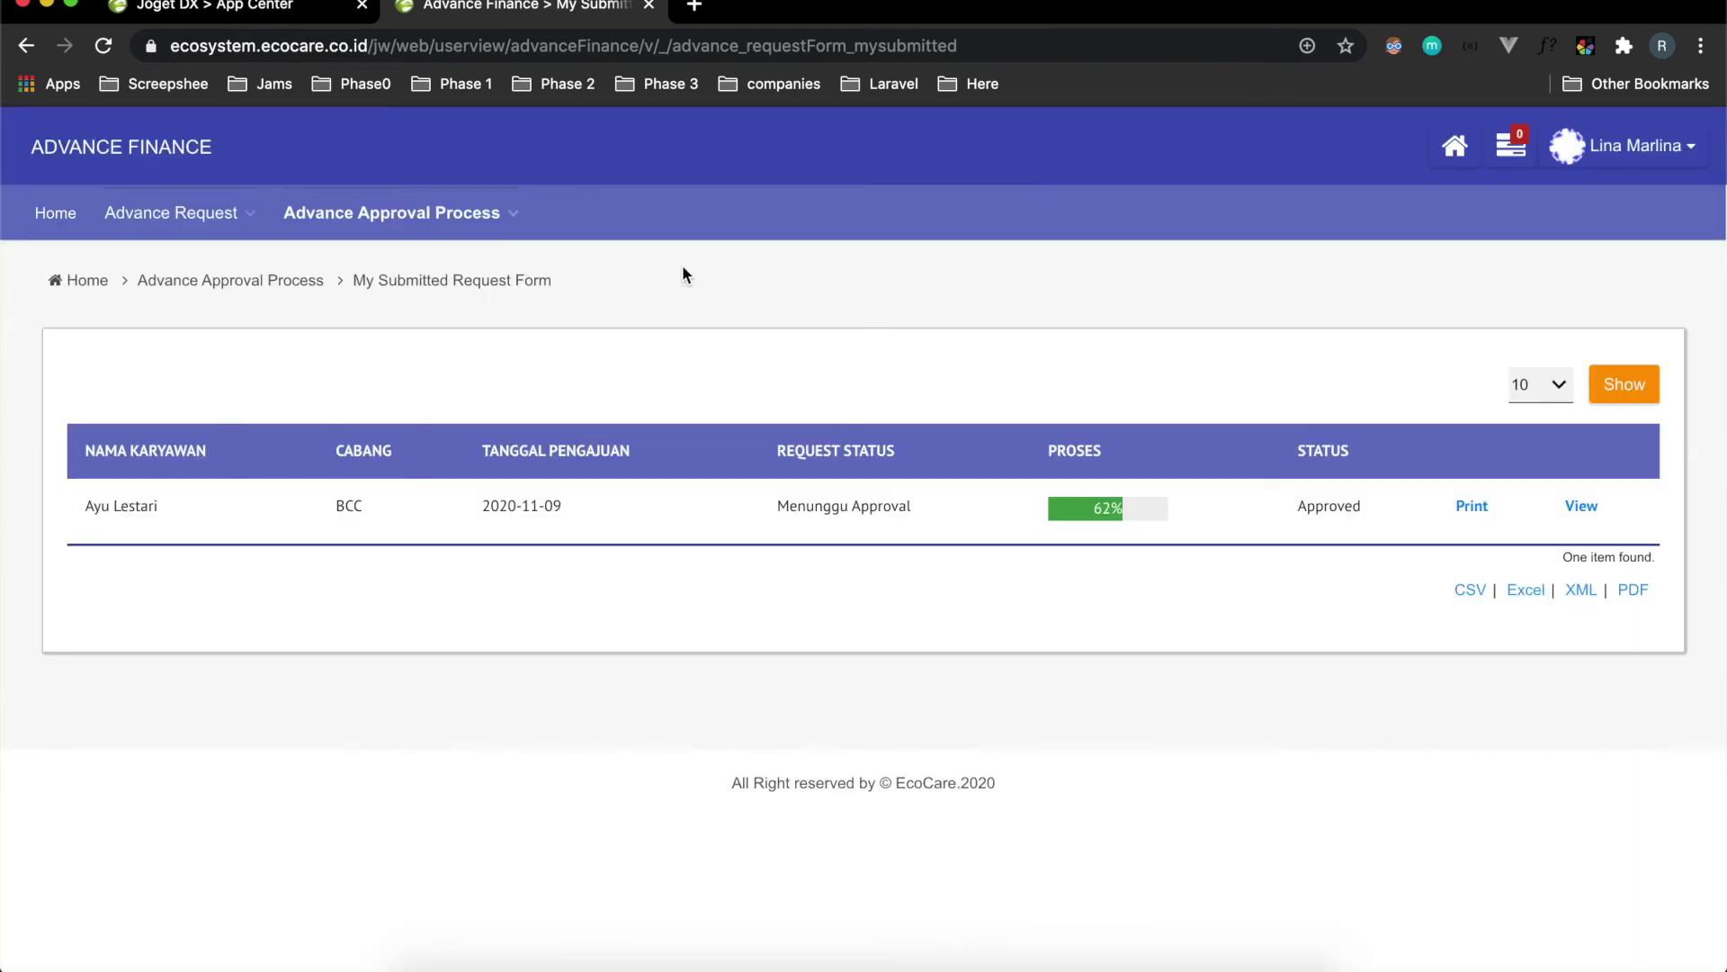
pyautogui.hotkey('ctrl', 'Right')
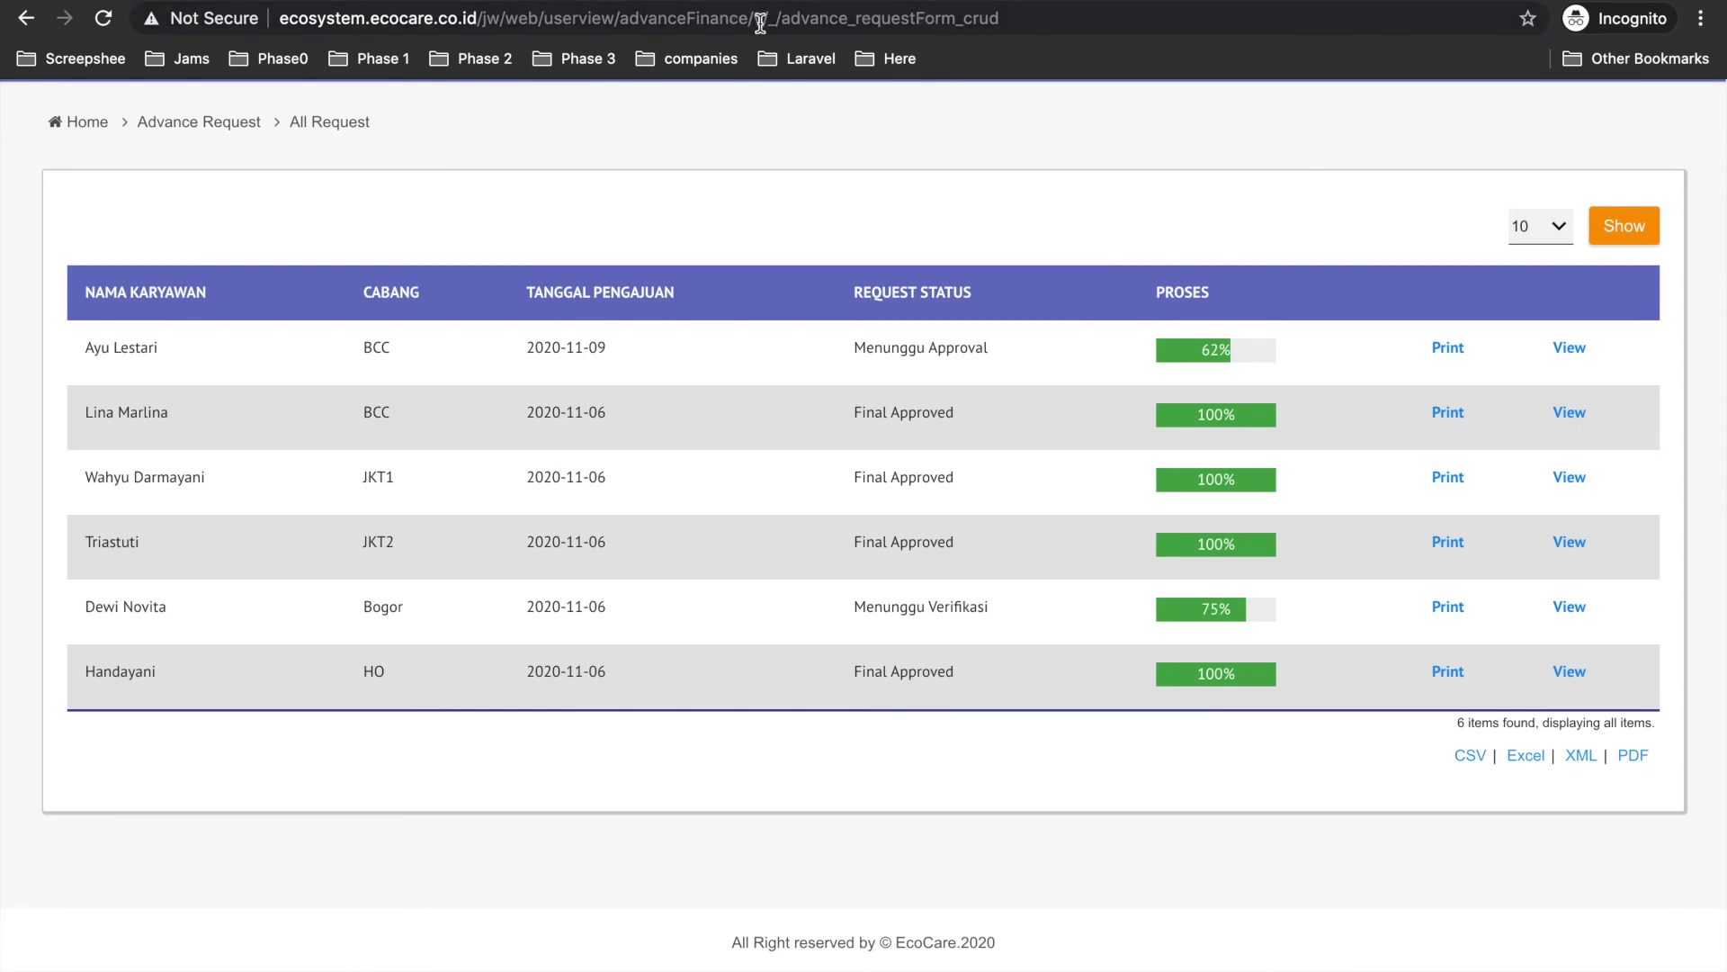
# Log out of the Finance account and sign in with the executive approver's saved login.
pyautogui.scroll(3, 1135, 143)
pyautogui.click(1660, 126)
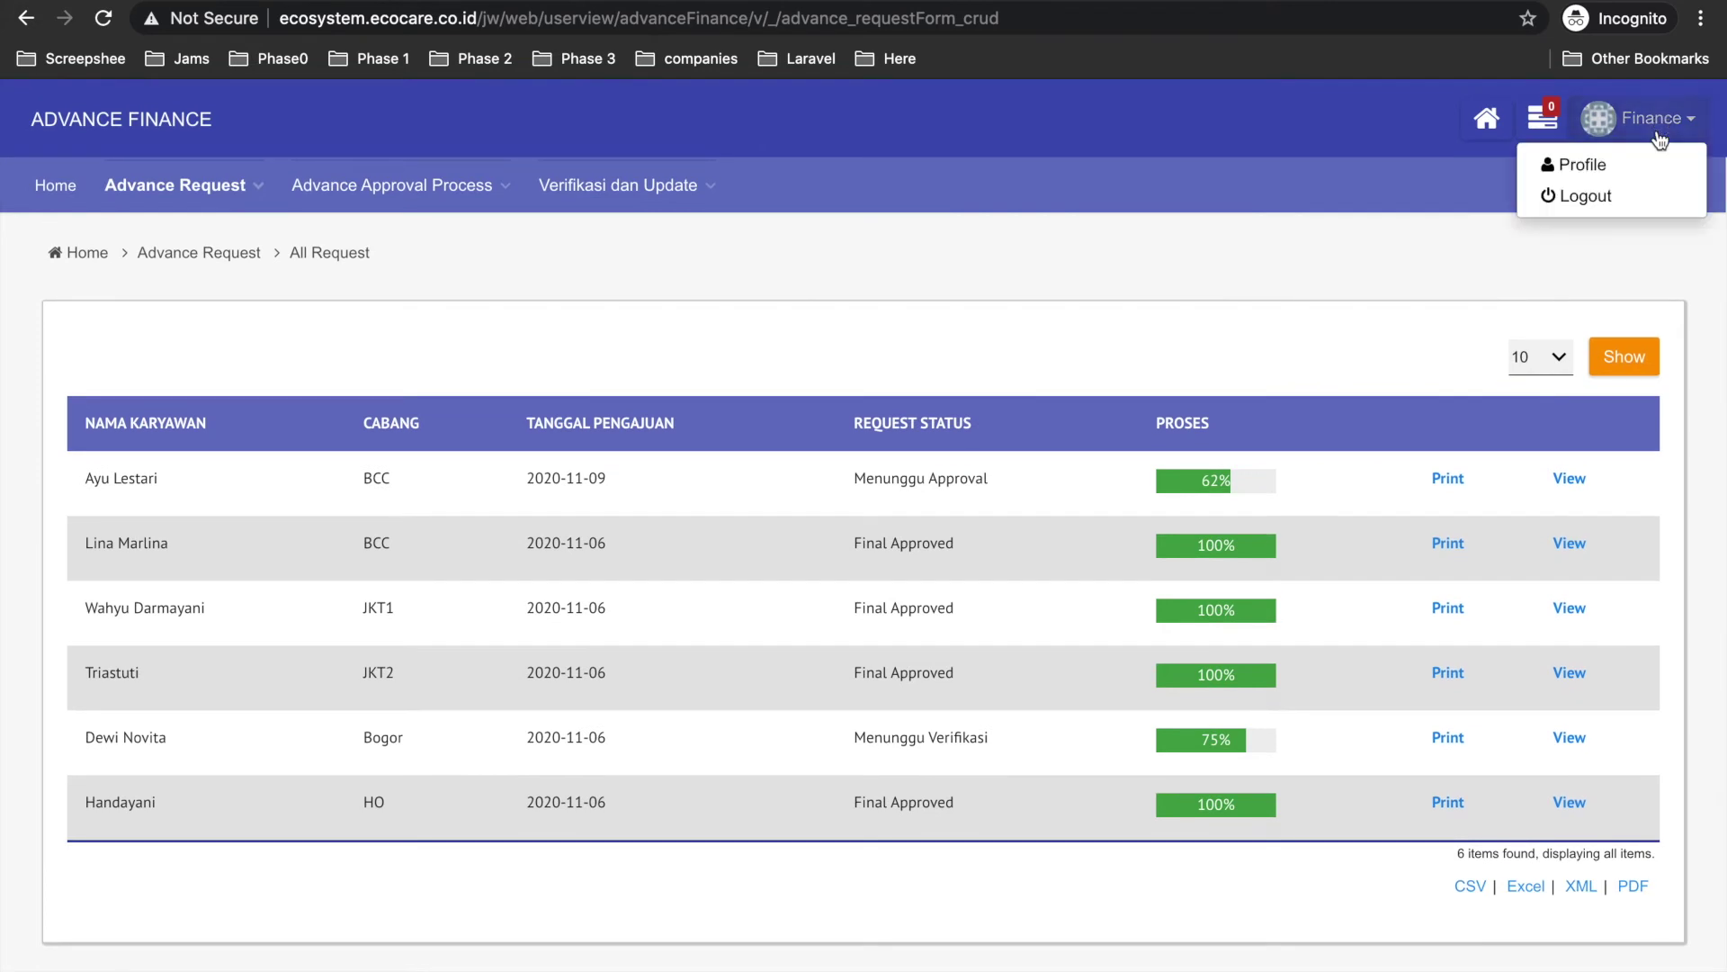
pyautogui.click(1594, 201)
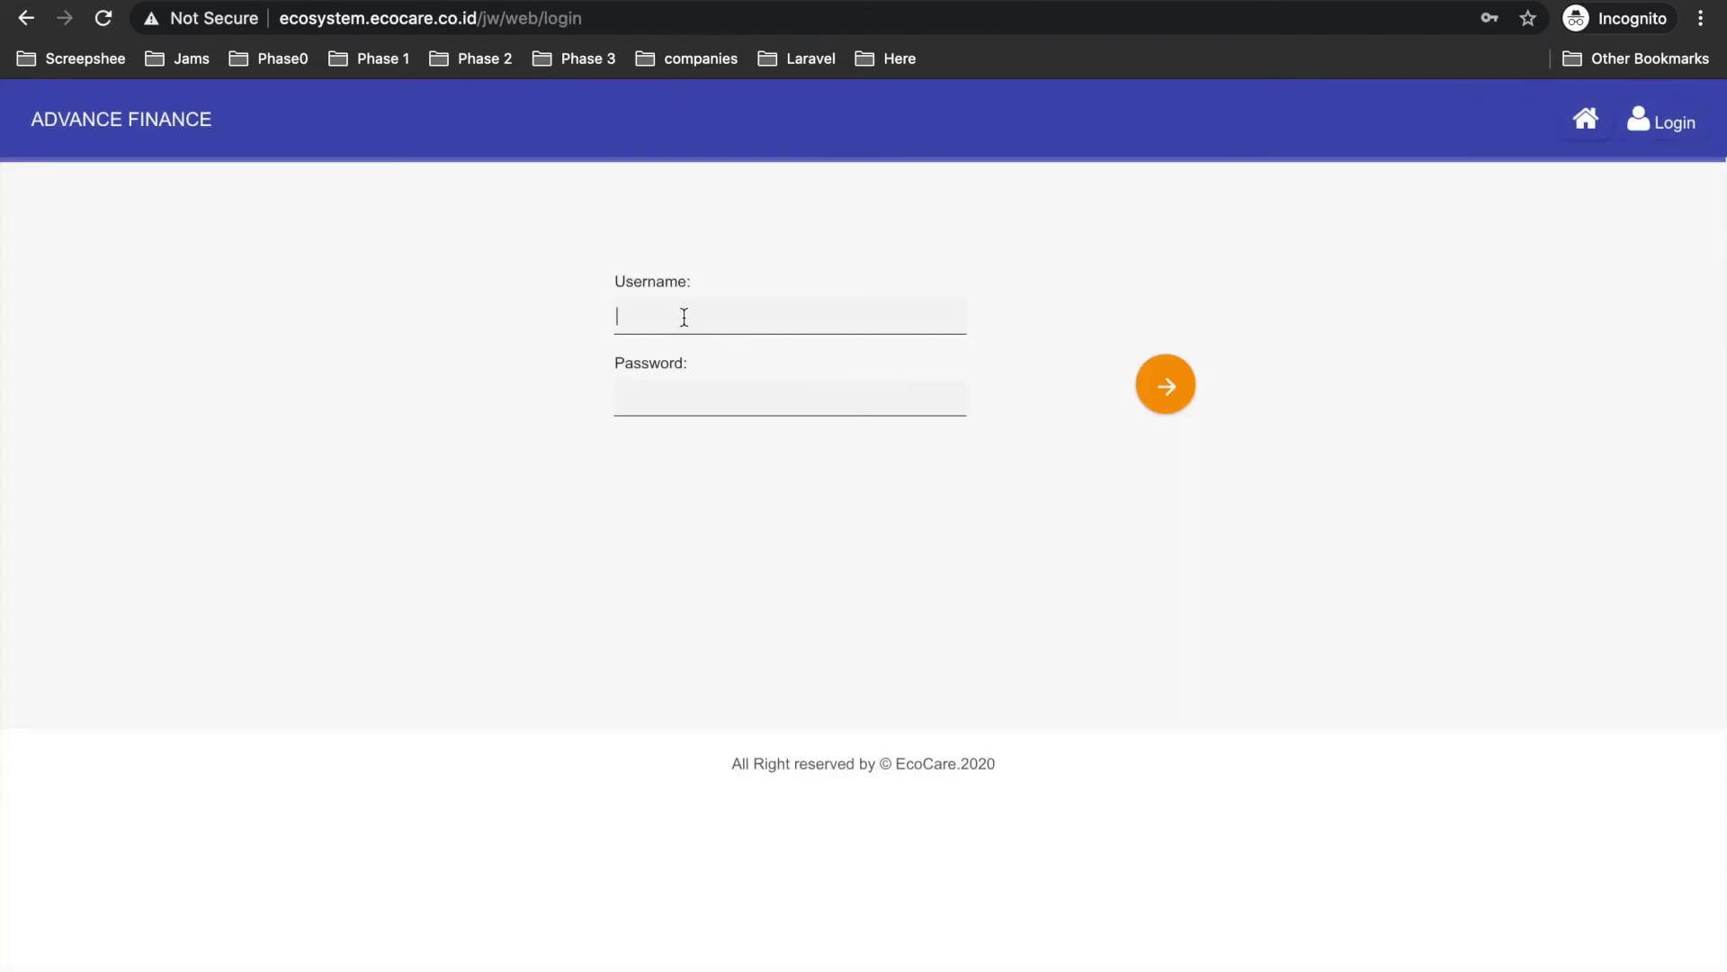
pyautogui.click(684, 317)
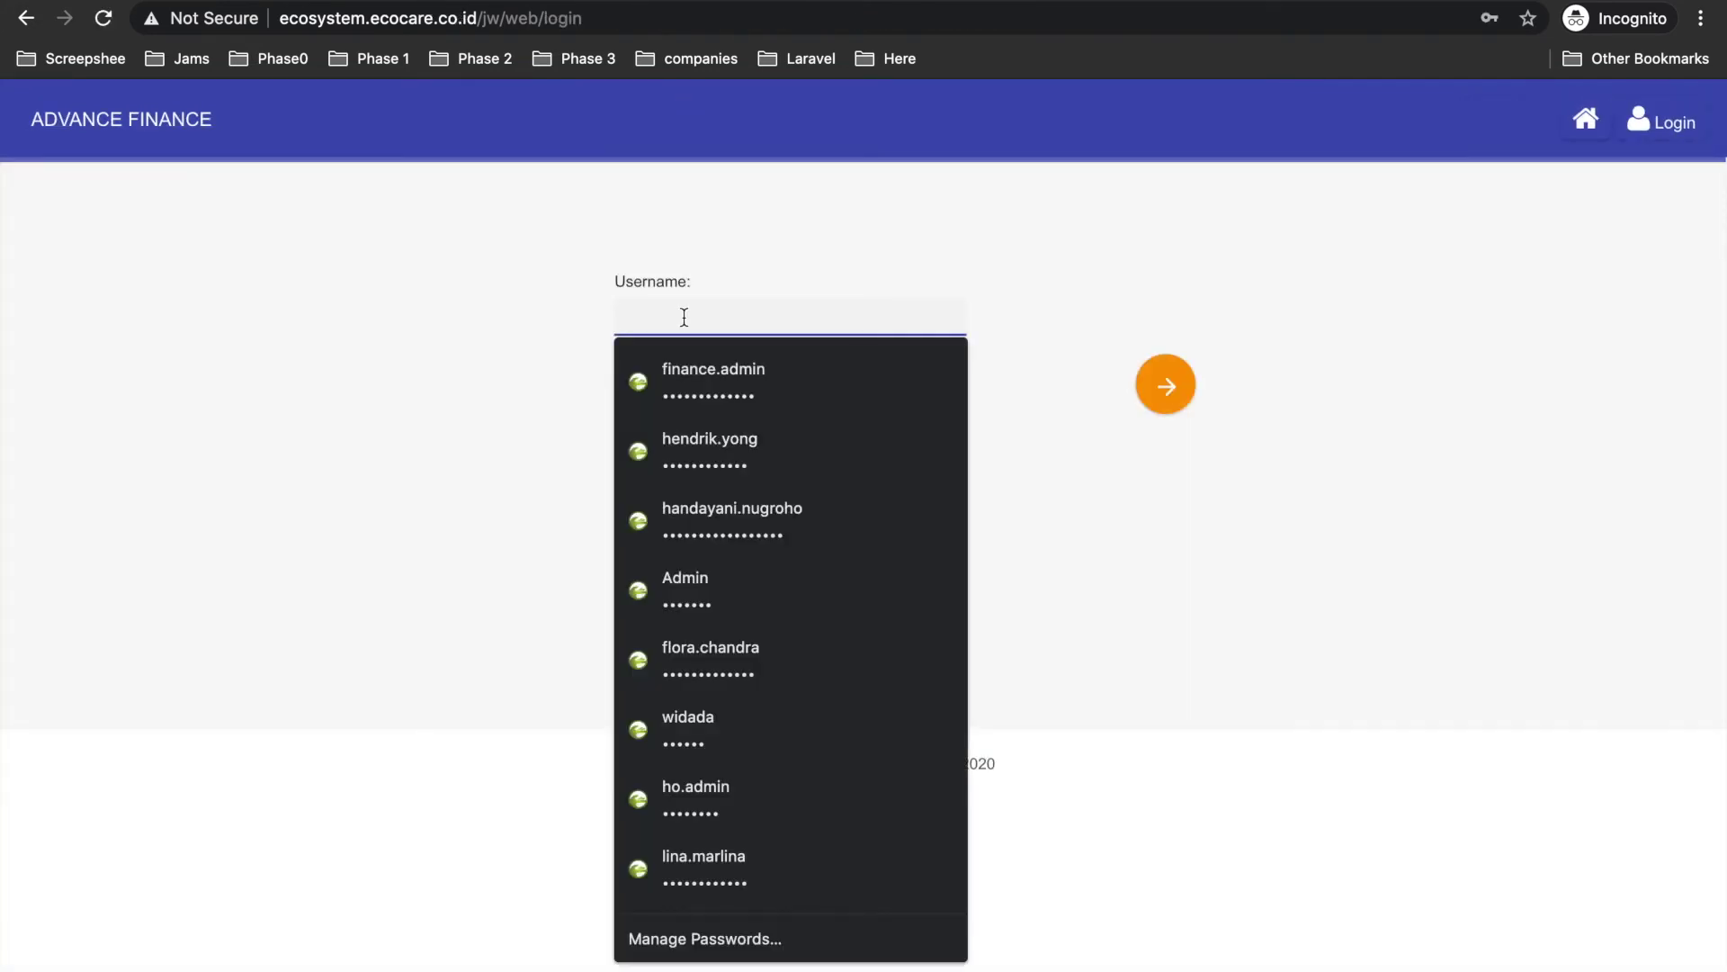
pyautogui.click(725, 455)
pyautogui.click(1181, 378)
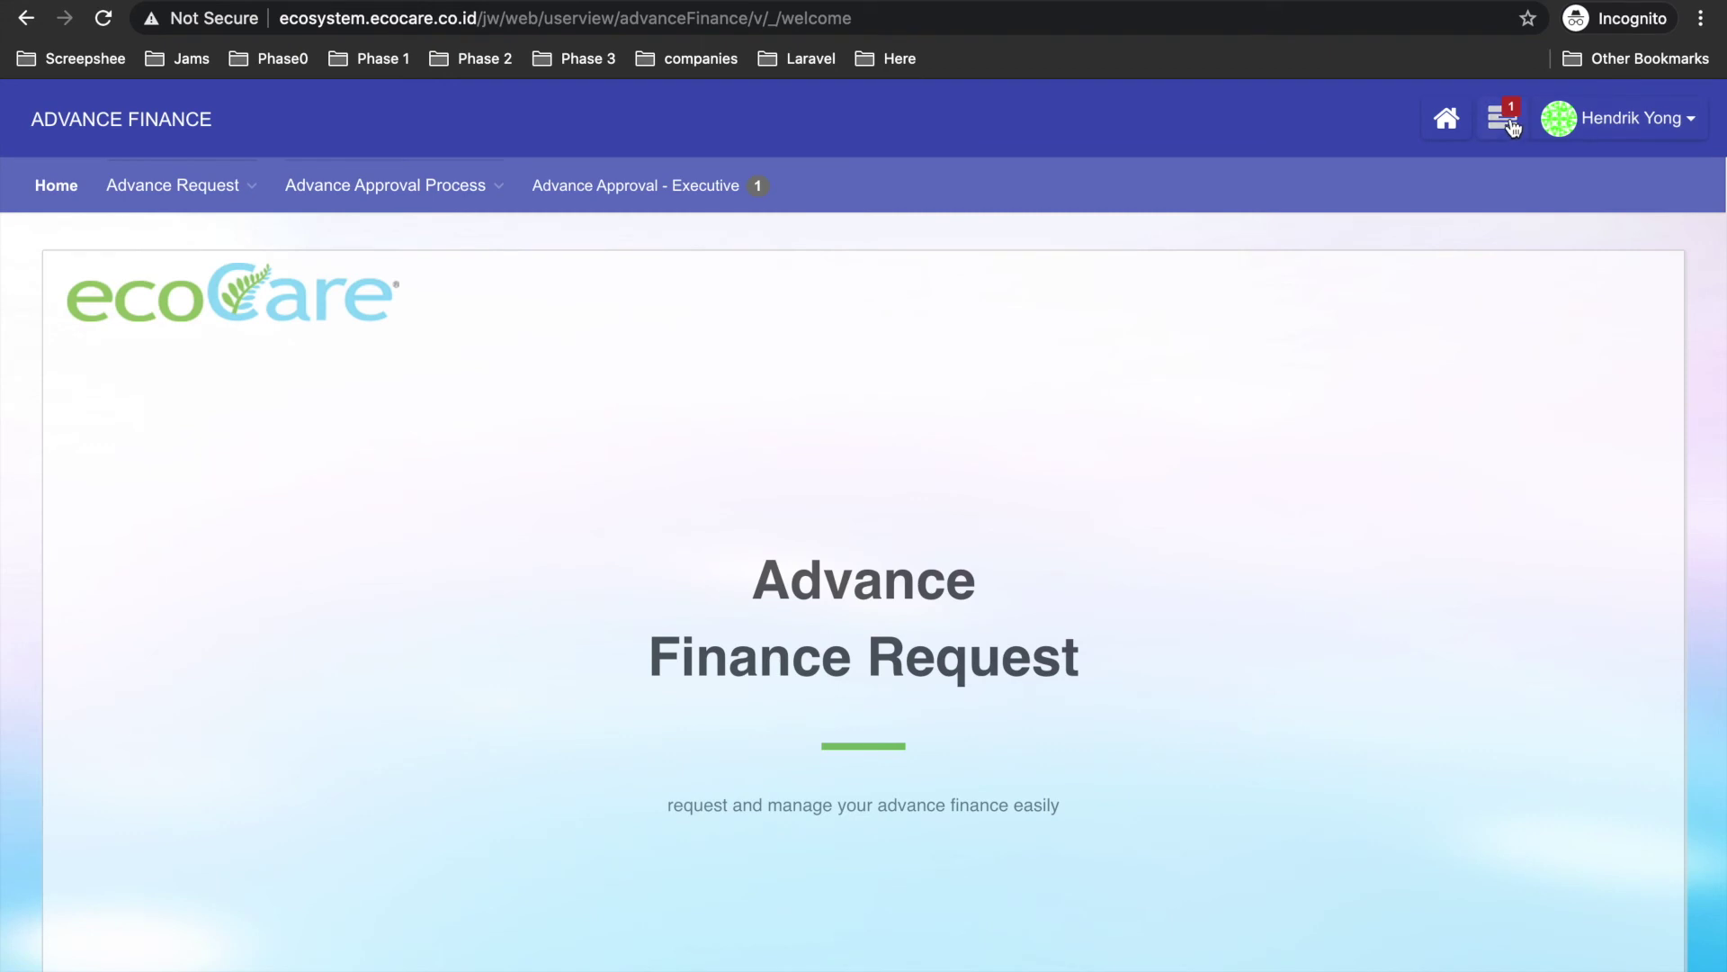
# Approve the Approval Executive assignment with the remark 'oke'.
pyautogui.click(1513, 125)
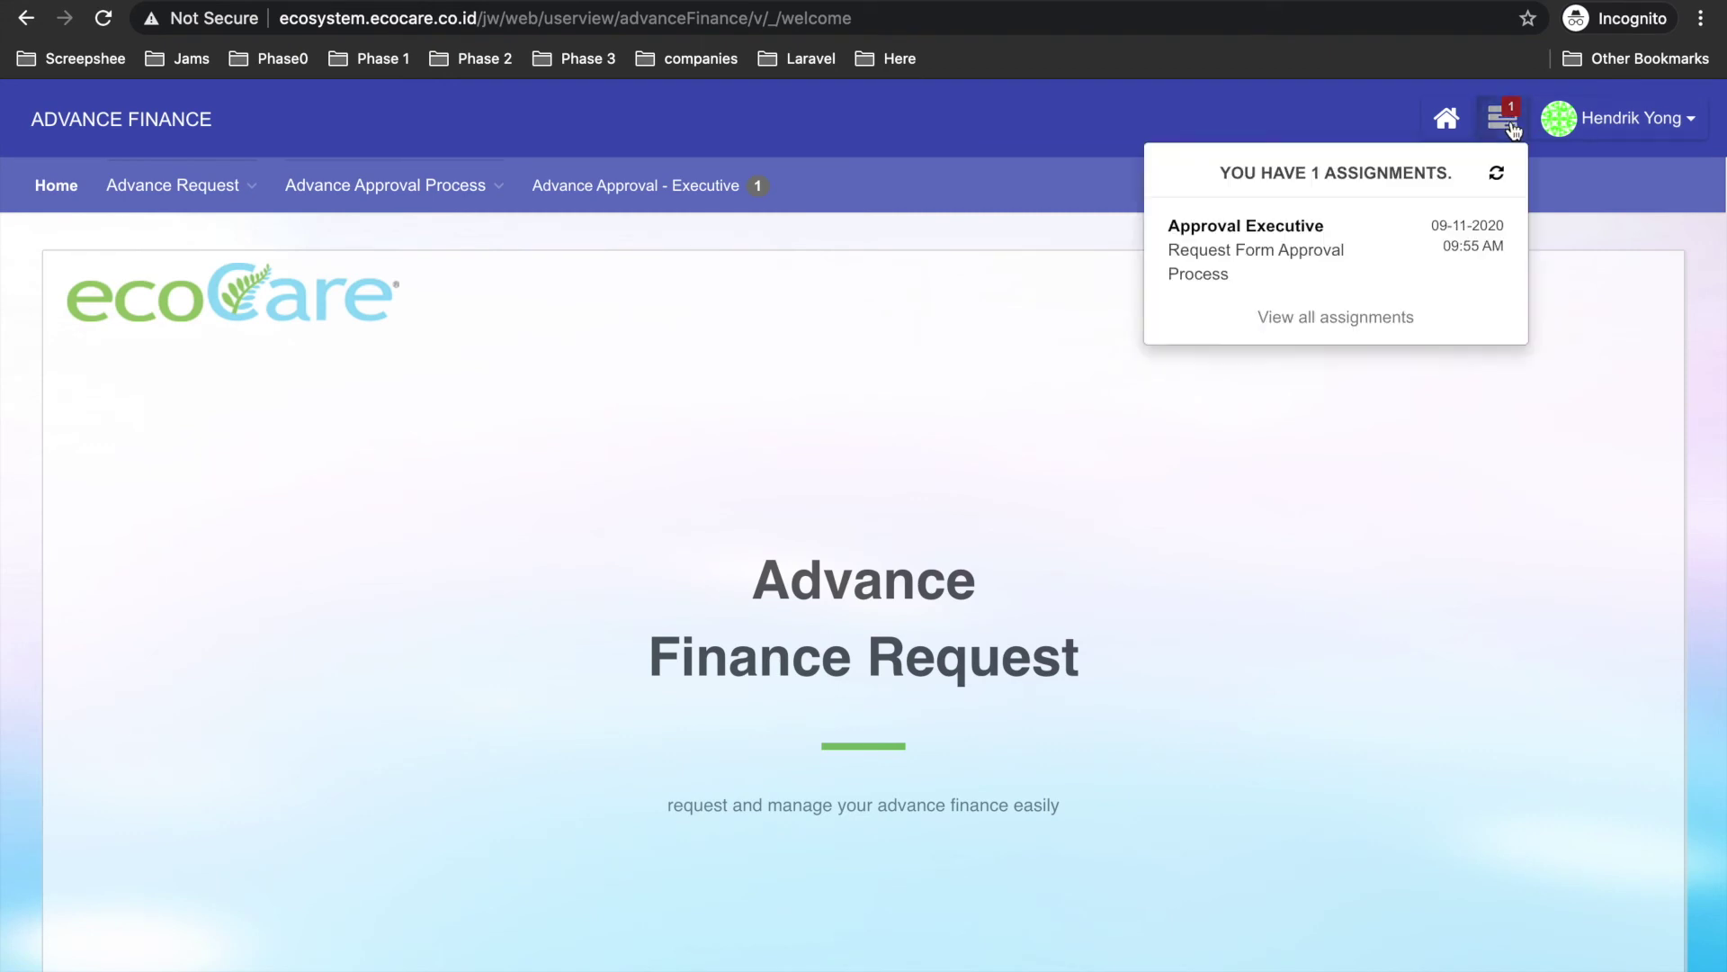
pyautogui.click(1253, 254)
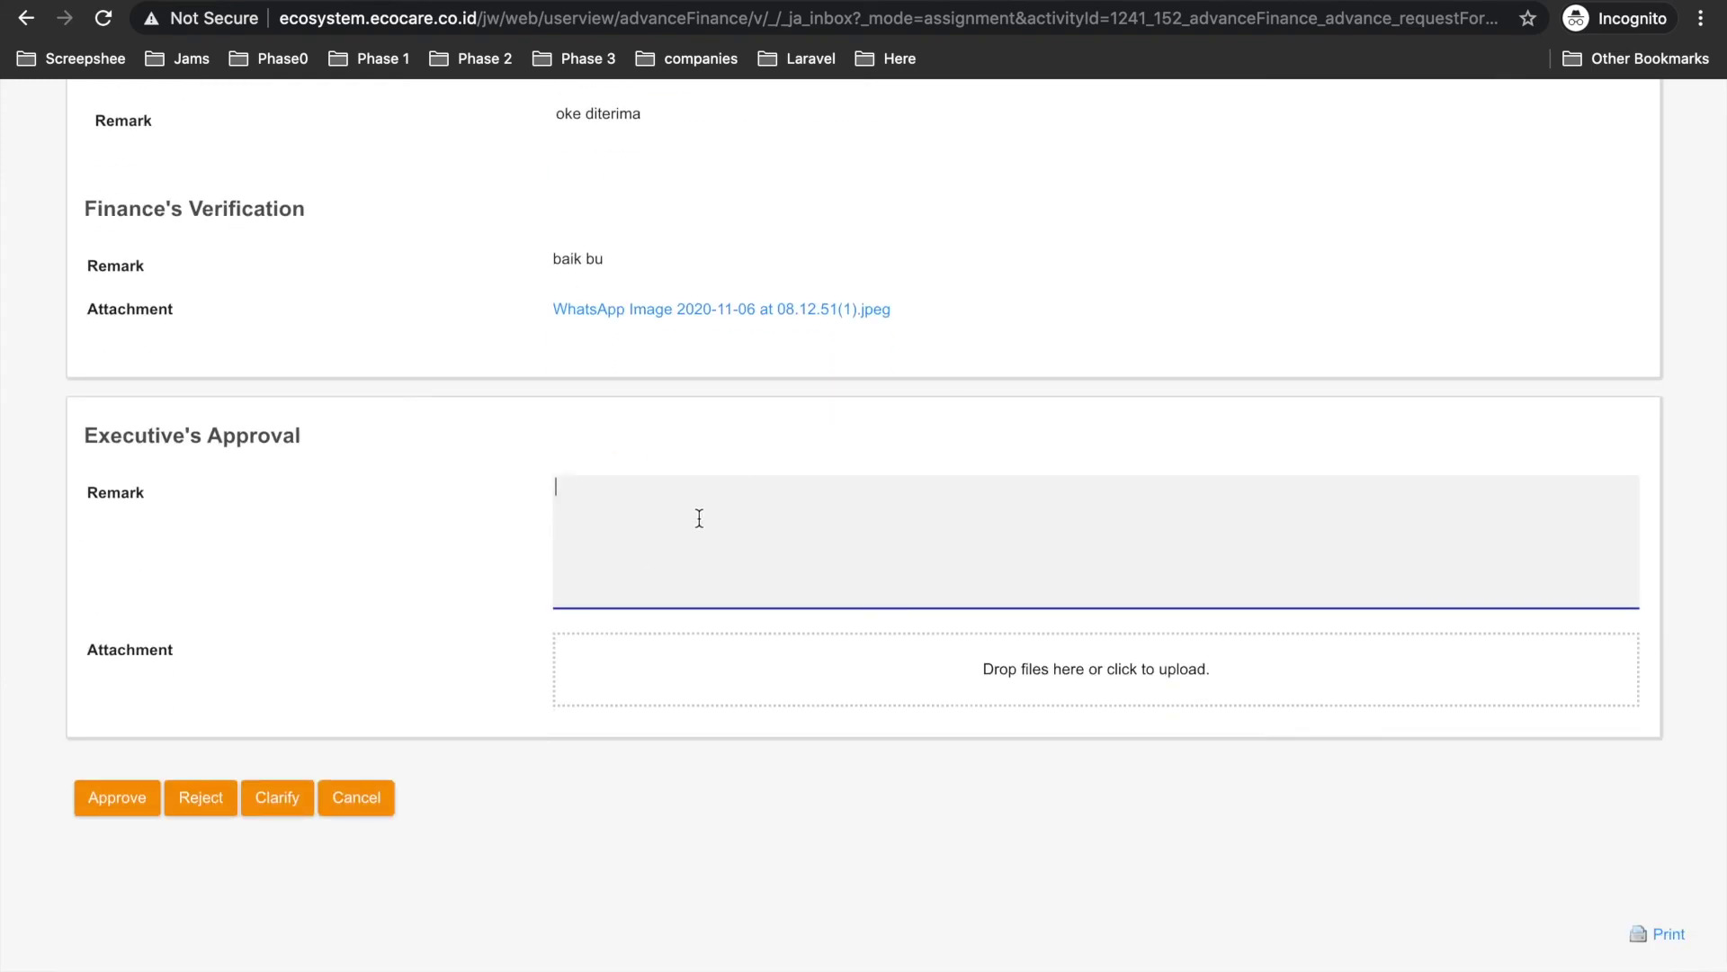
pyautogui.write('oke')
pyautogui.click(119, 808)
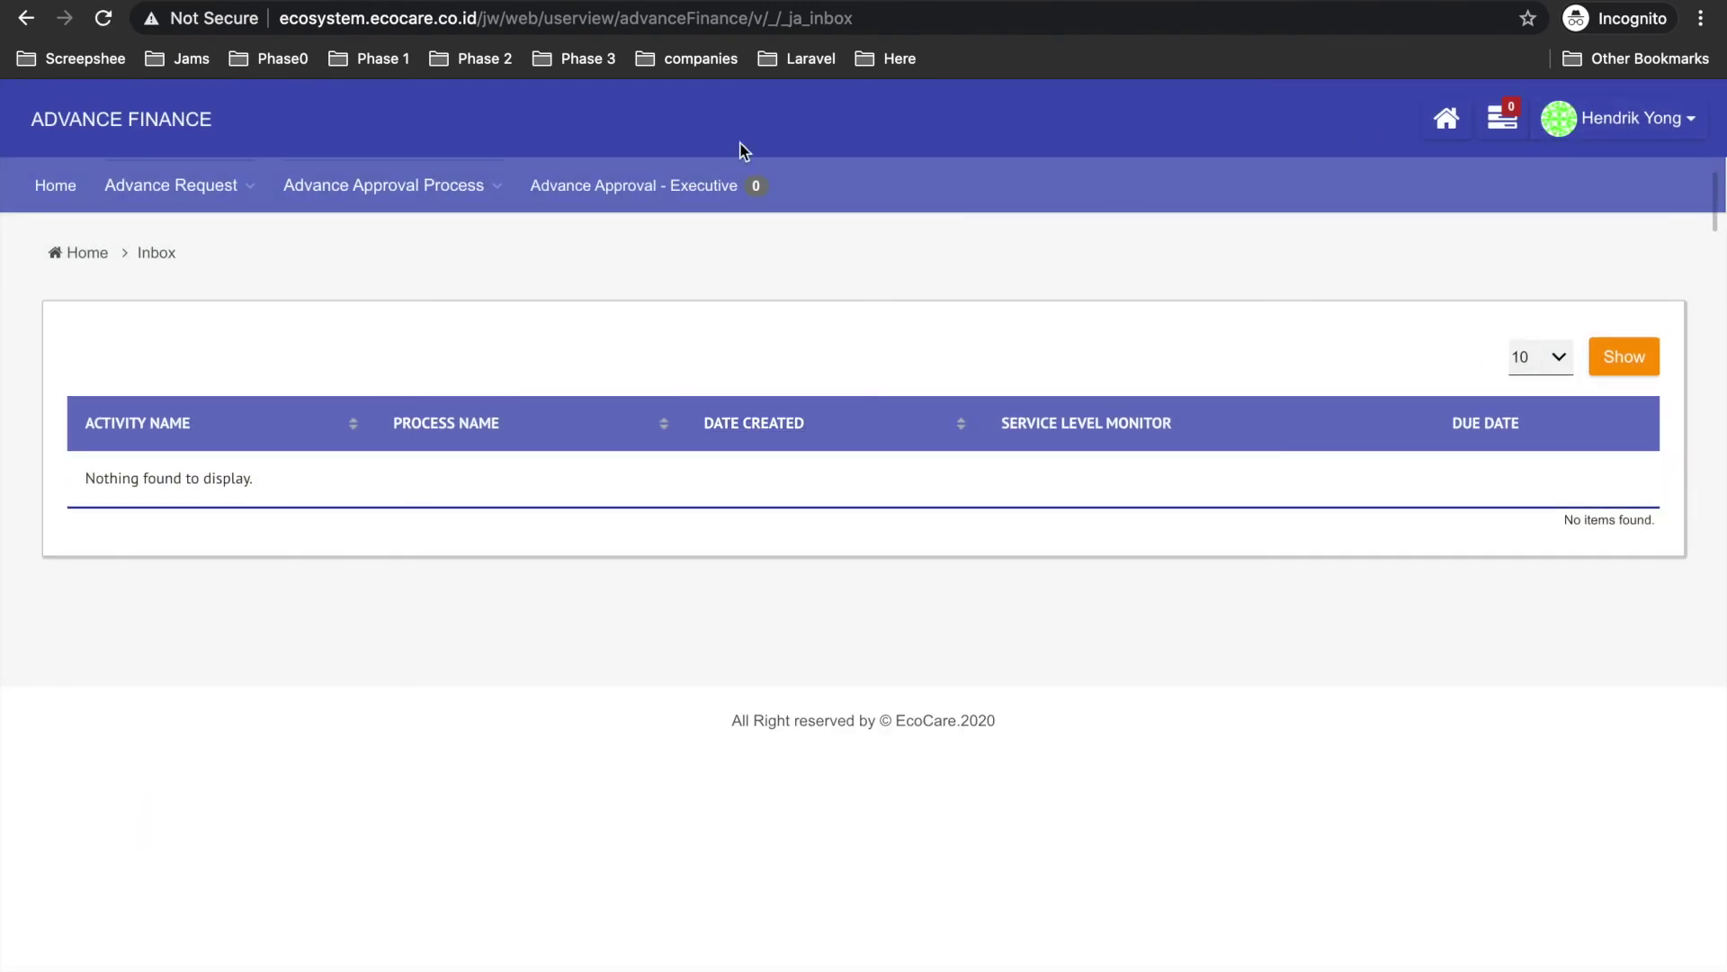
pyautogui.hotkey('ctrl', 'Left')
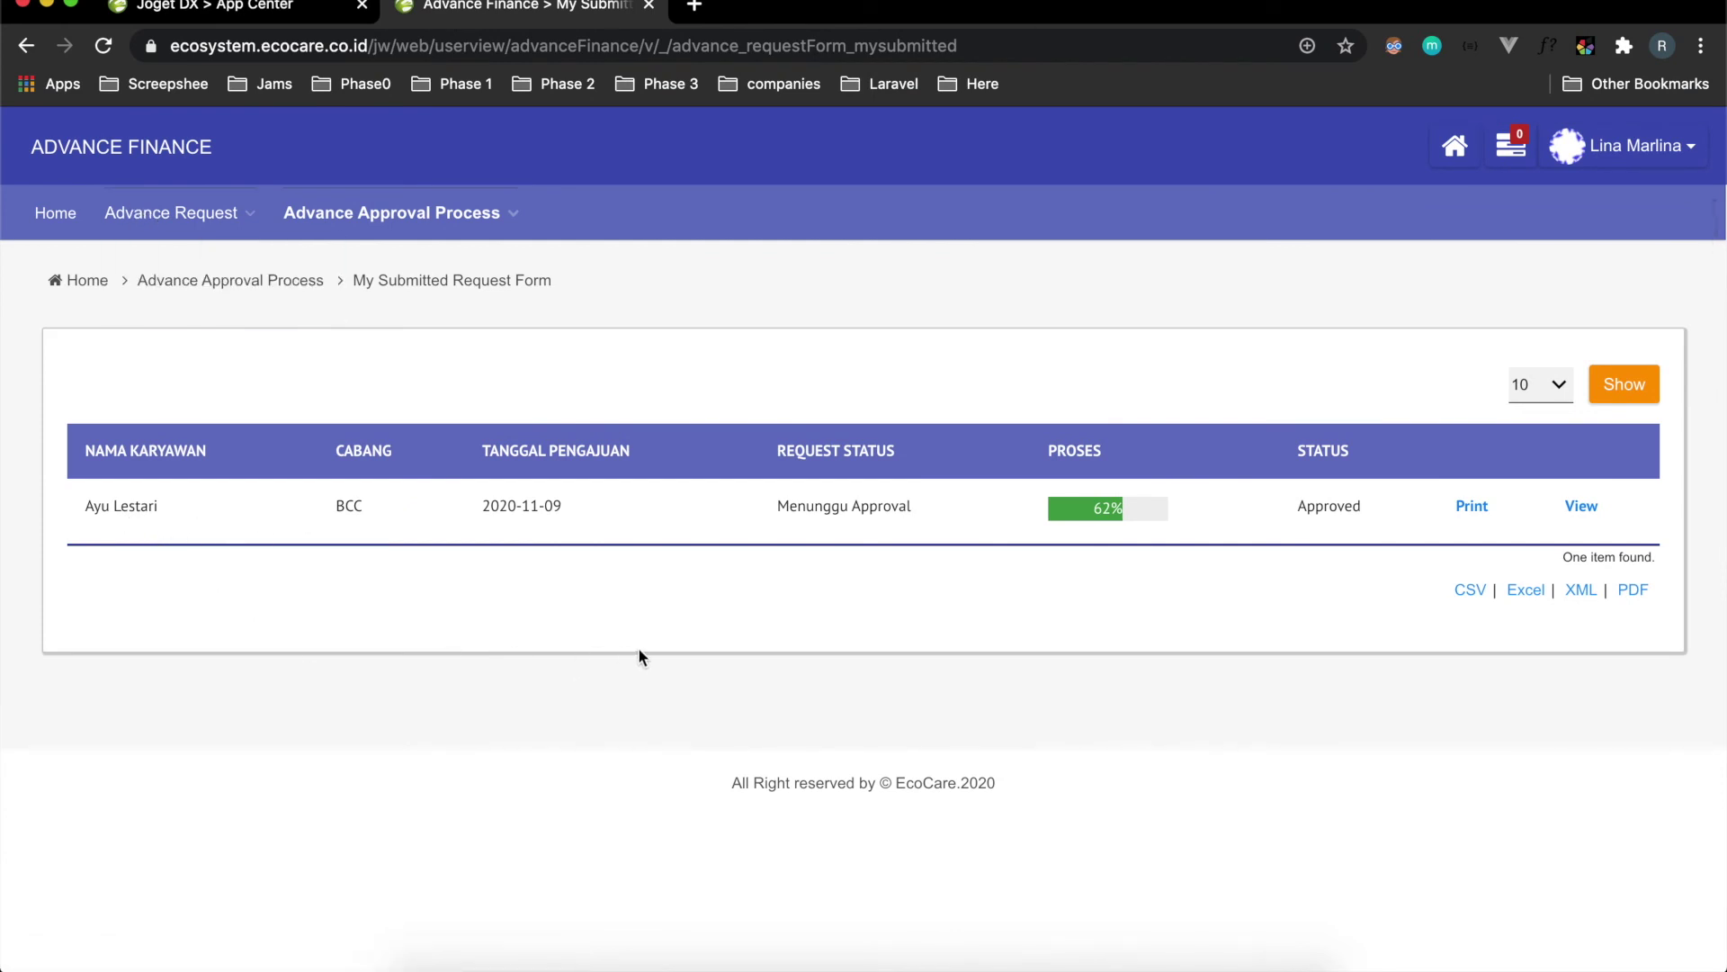
pyautogui.press('super+r')
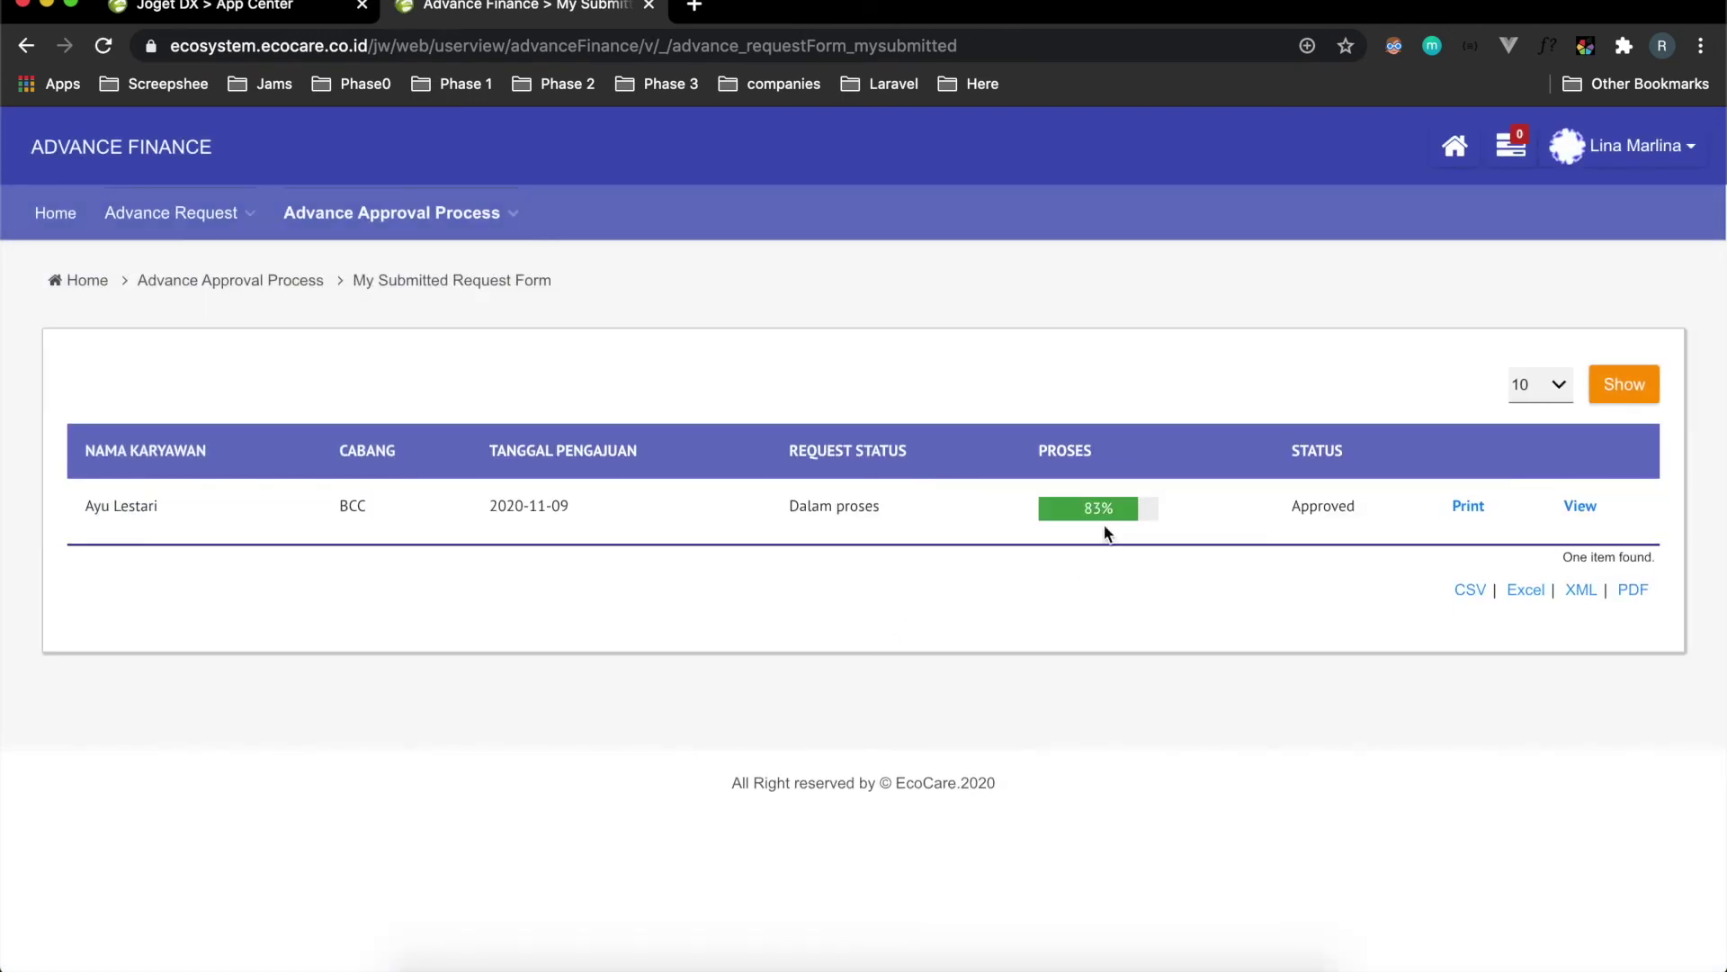
pyautogui.click(1103, 518)
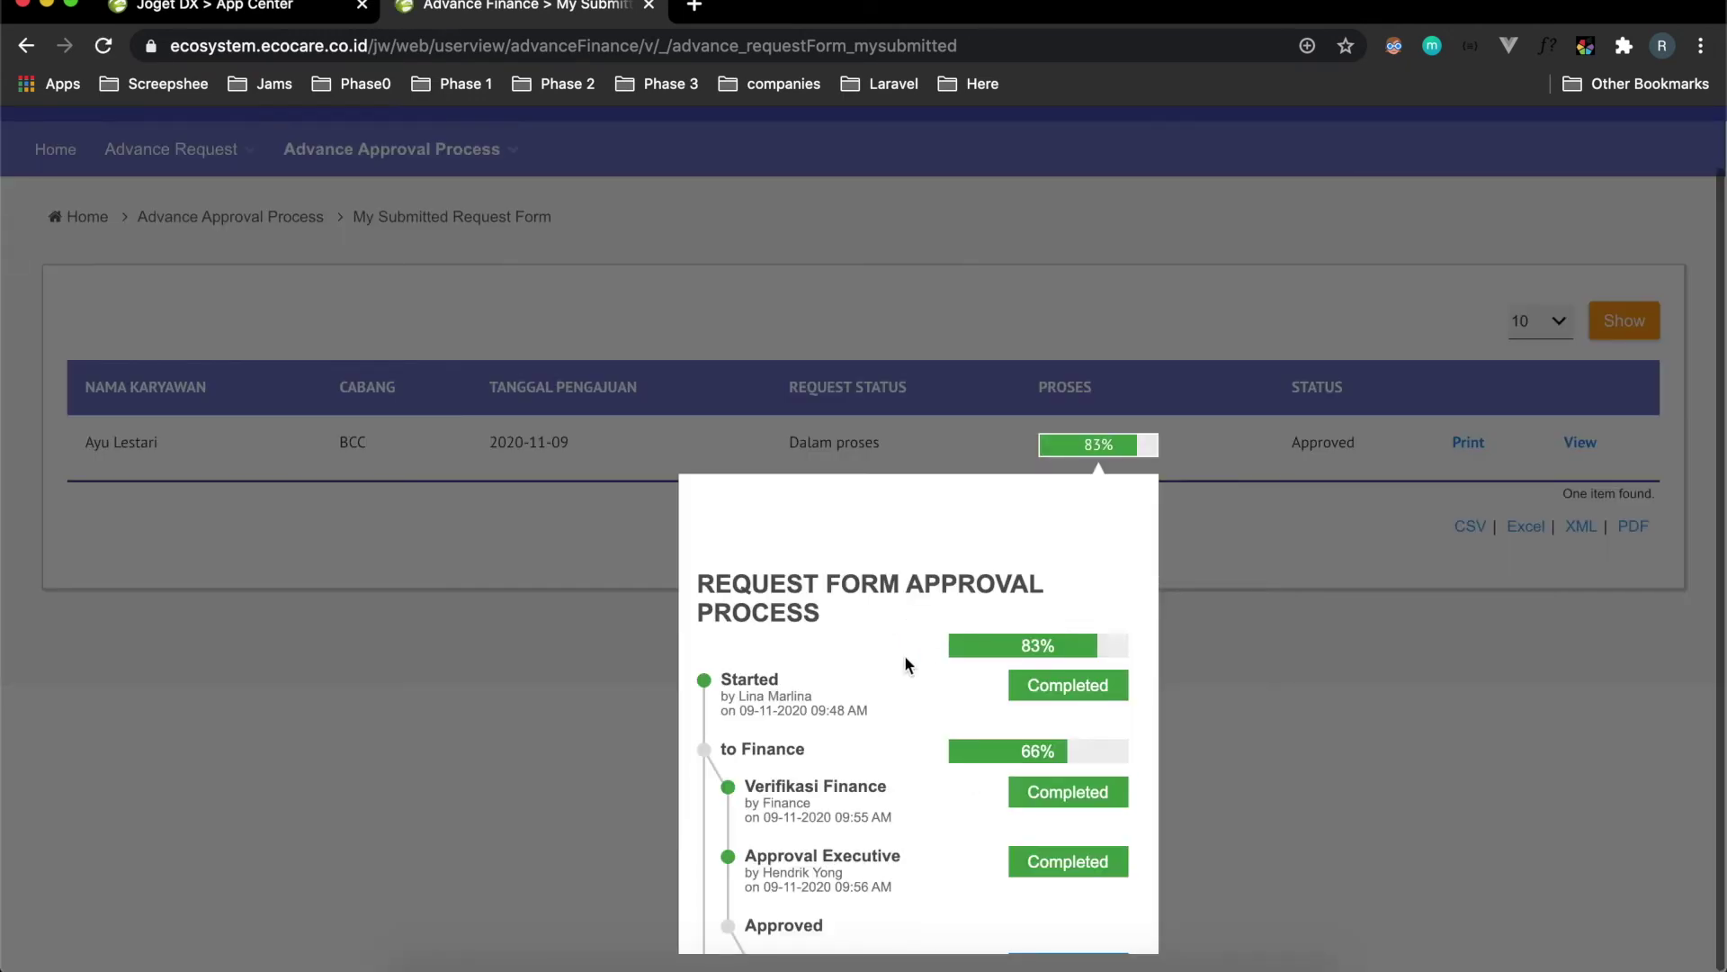
pyautogui.scroll(-5, 905, 660)
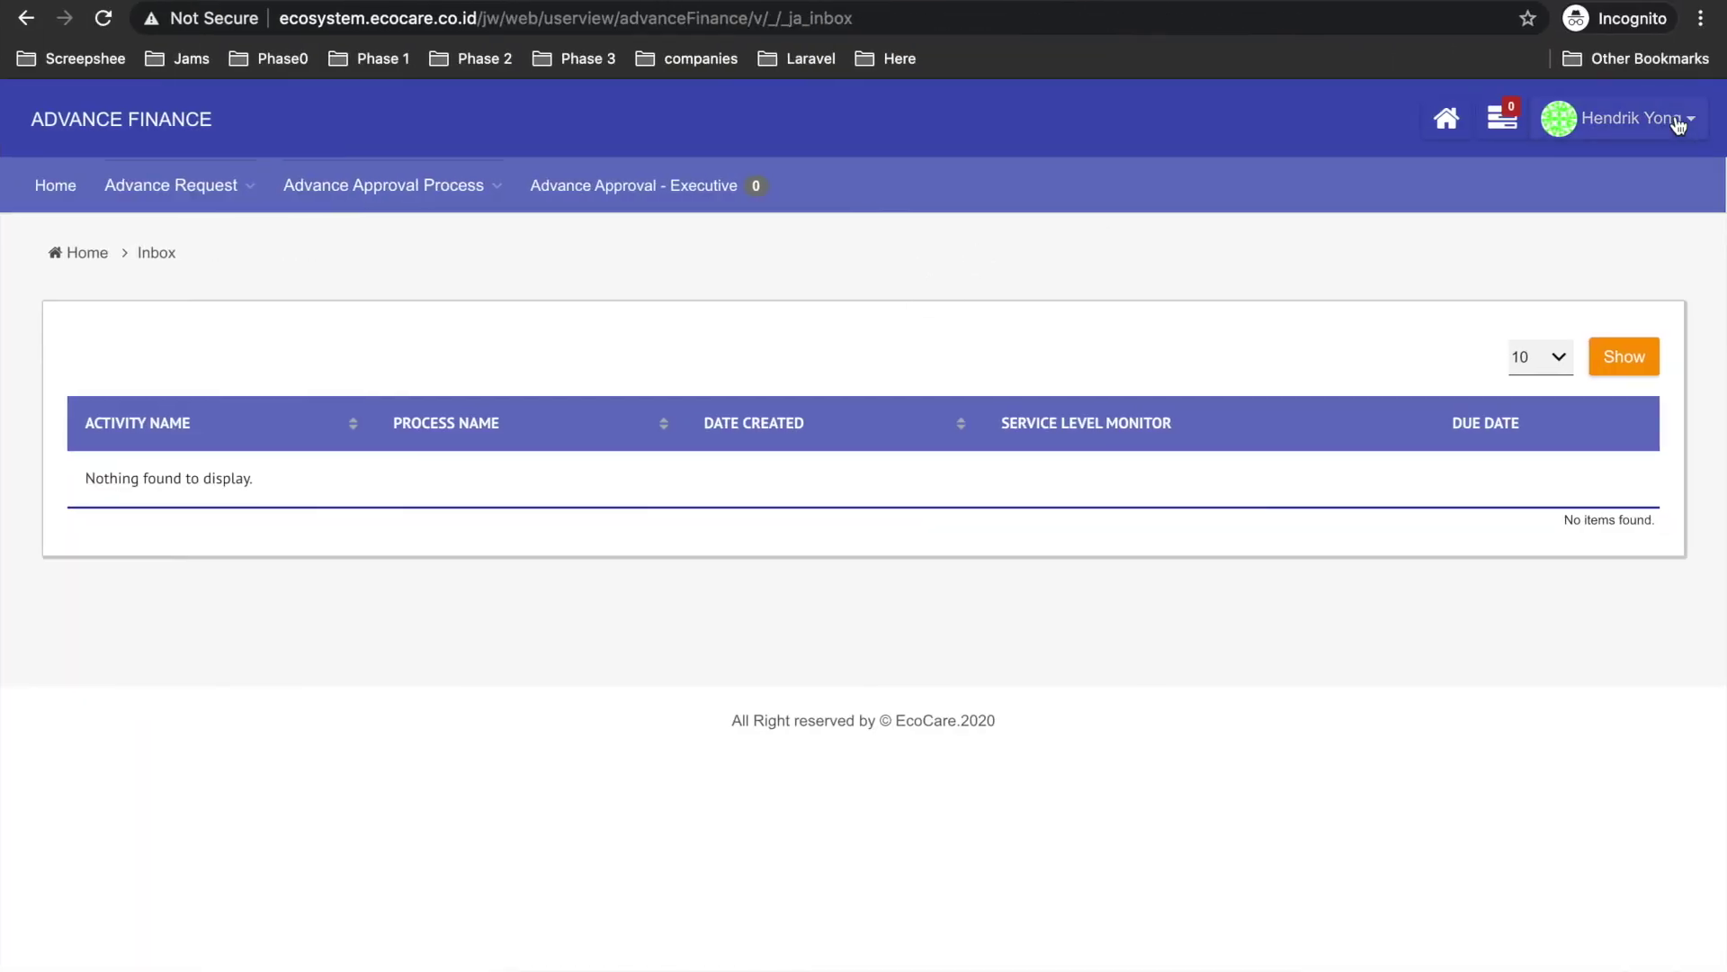
# Log out of the executive account and sign in with the saved finance login.
pyautogui.click(1678, 126)
pyautogui.click(1593, 199)
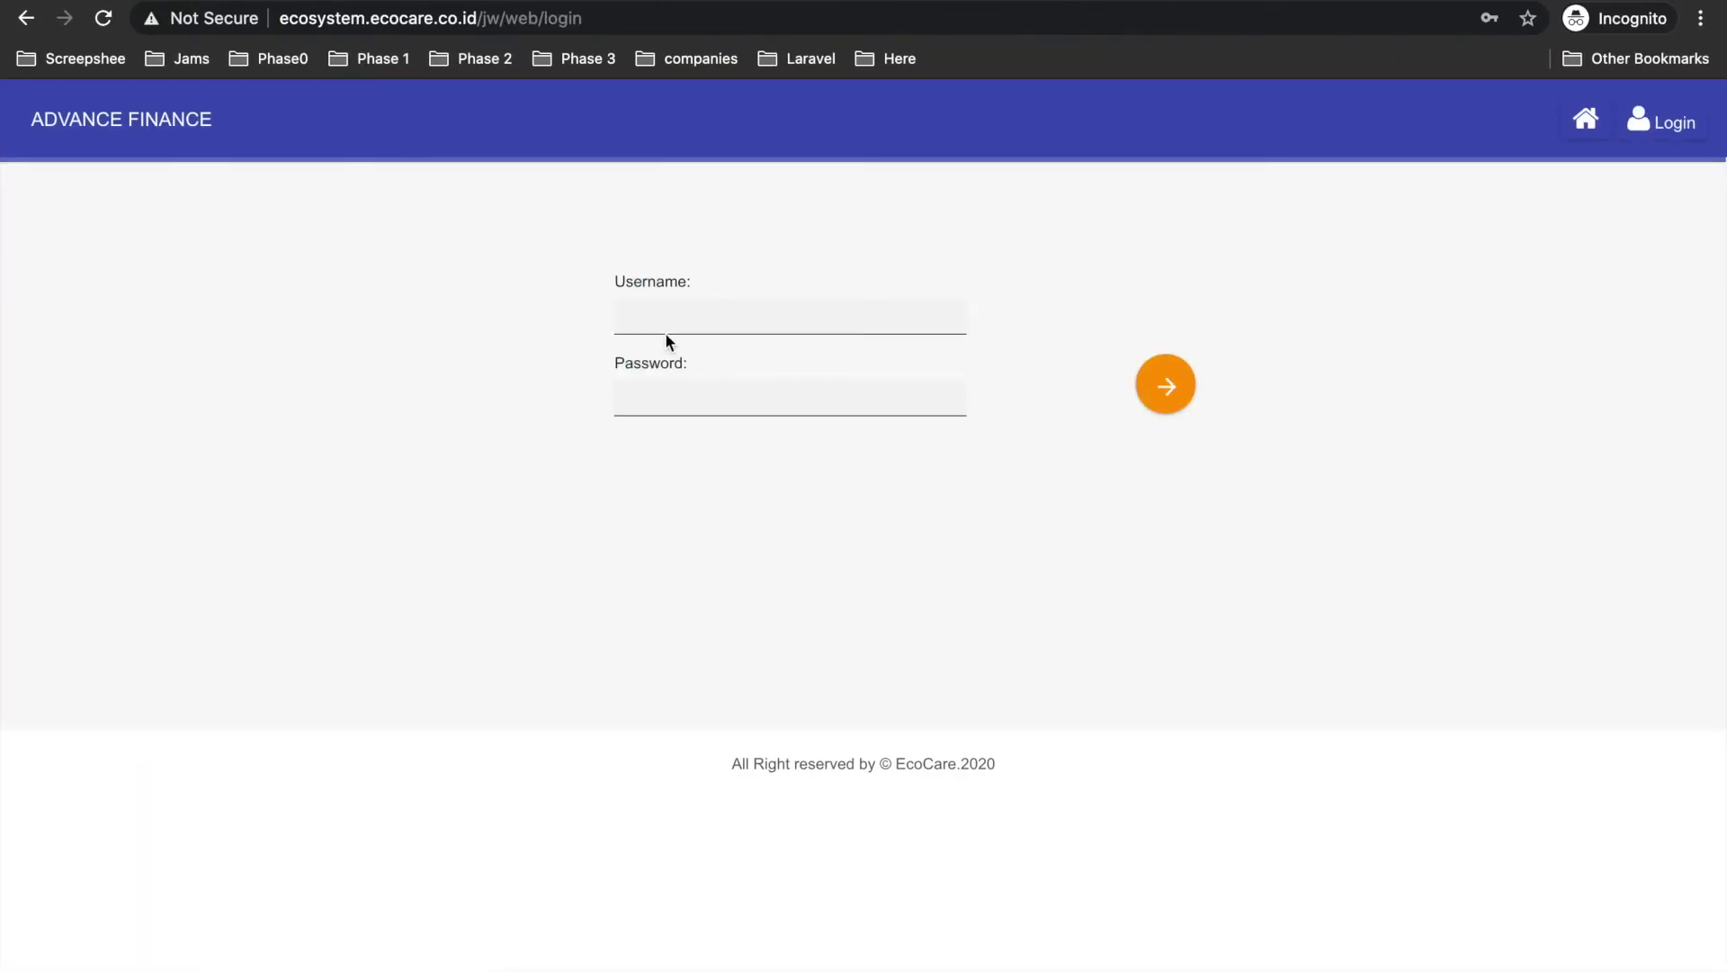
pyautogui.click(659, 316)
pyautogui.write('fin')
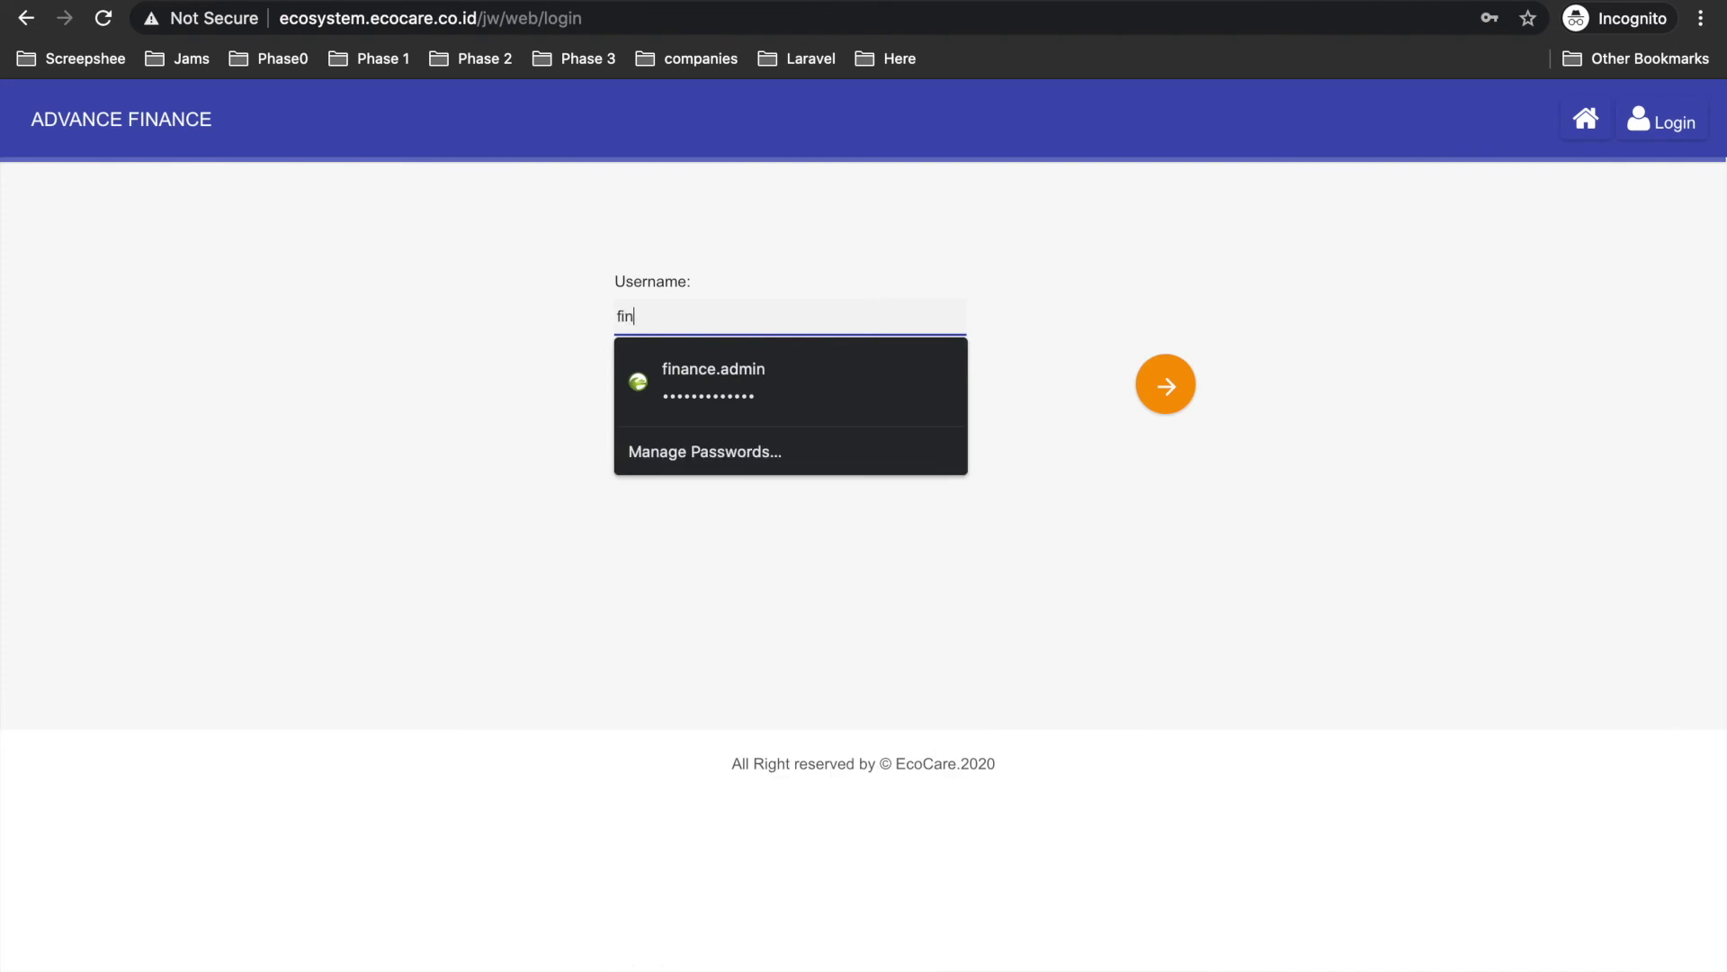
pyautogui.click(733, 371)
pyautogui.click(1138, 385)
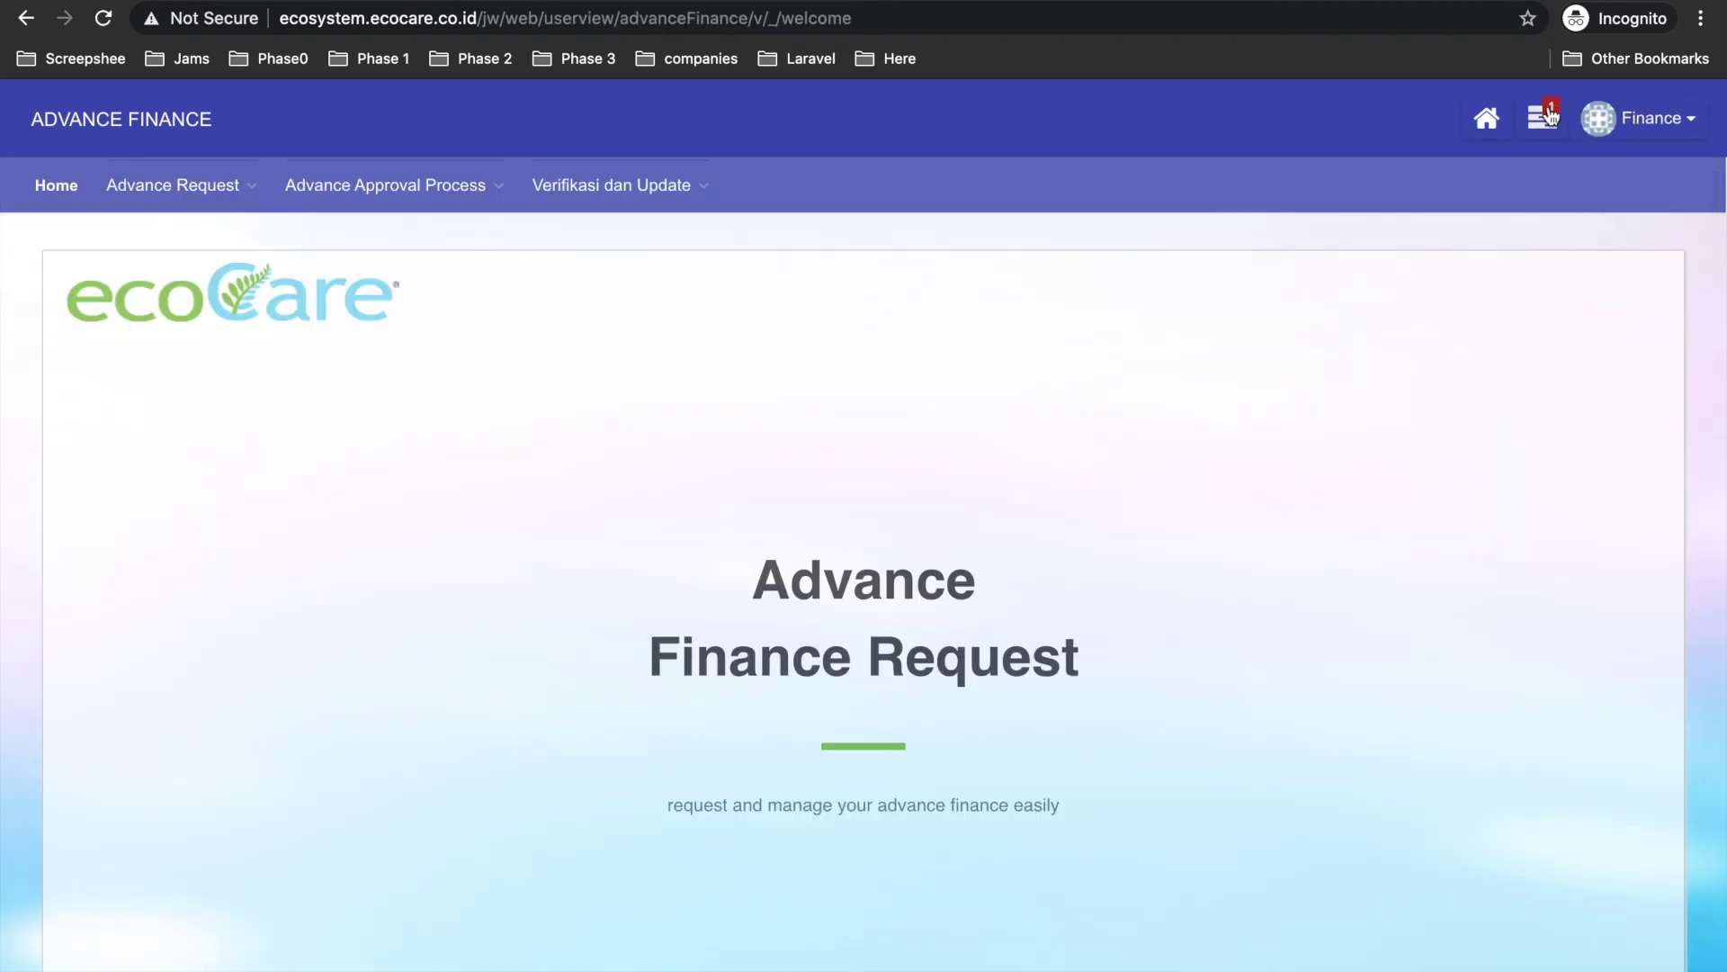
# Open the Update Finance task and enter the remark 'baik pak segera diproses'.
pyautogui.click(1550, 115)
pyautogui.click(1288, 256)
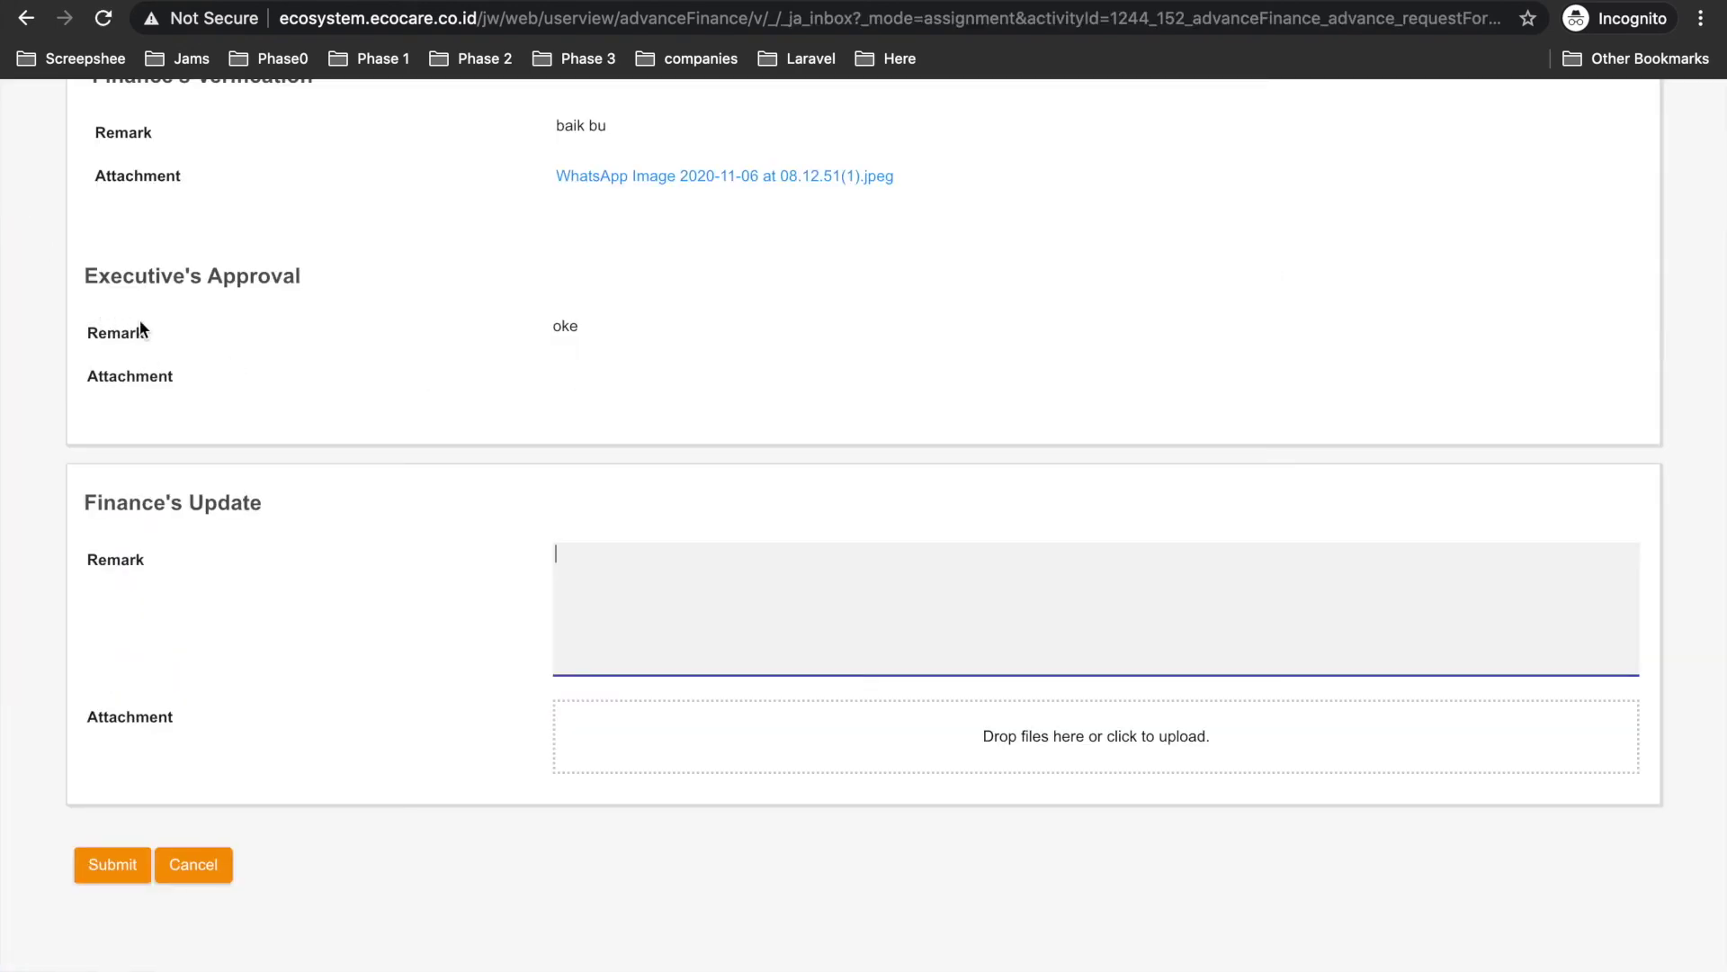
pyautogui.scroll(1, 558, 356)
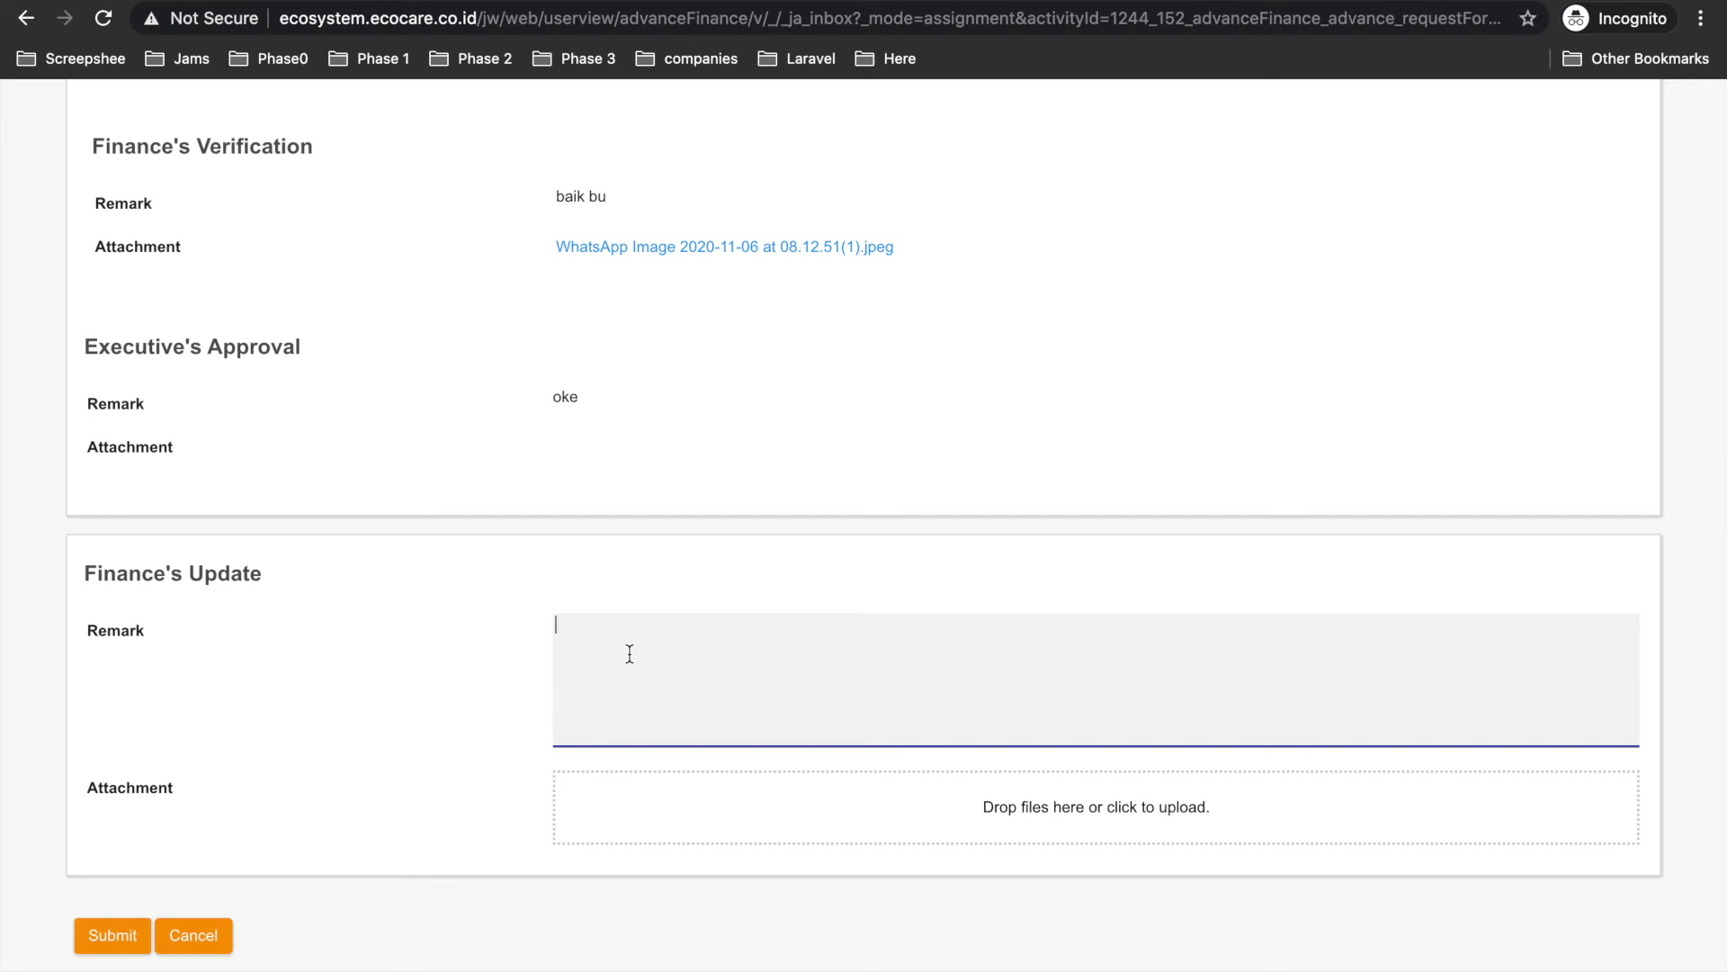
pyautogui.write('baik pak segera diproses')
# Attach the WhatsApp image, submit the finance update, and return to the requester's window.
pyautogui.click(760, 830)
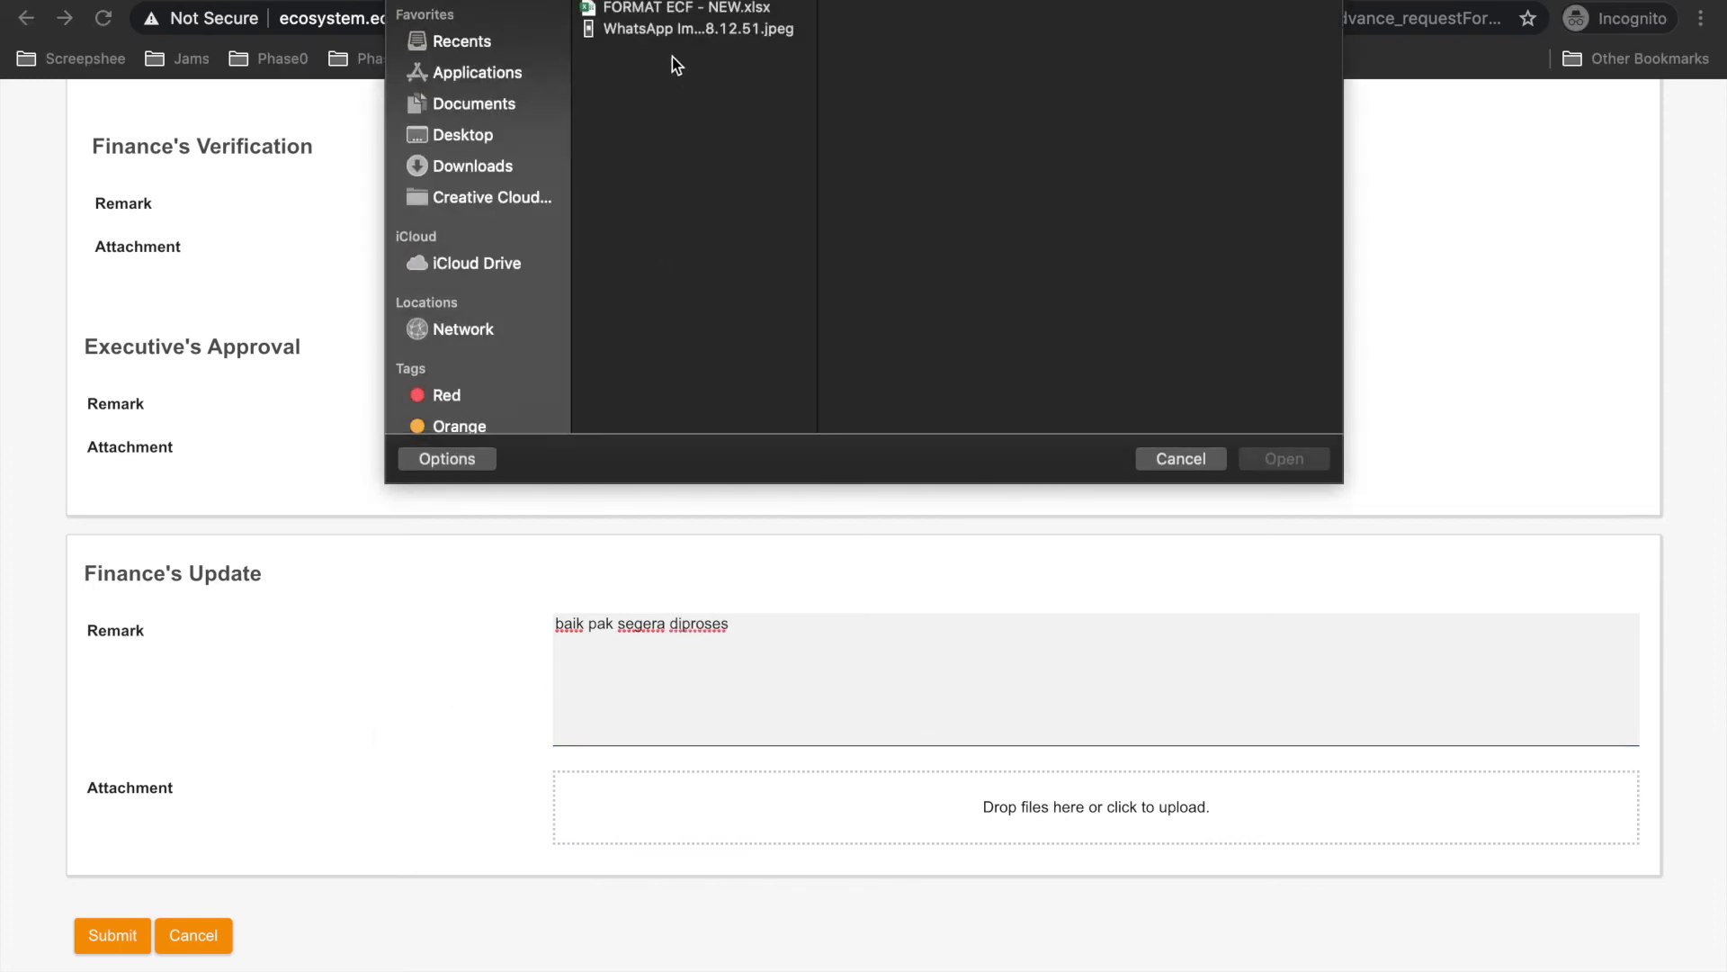
pyautogui.click(635, 31)
pyautogui.click(1299, 458)
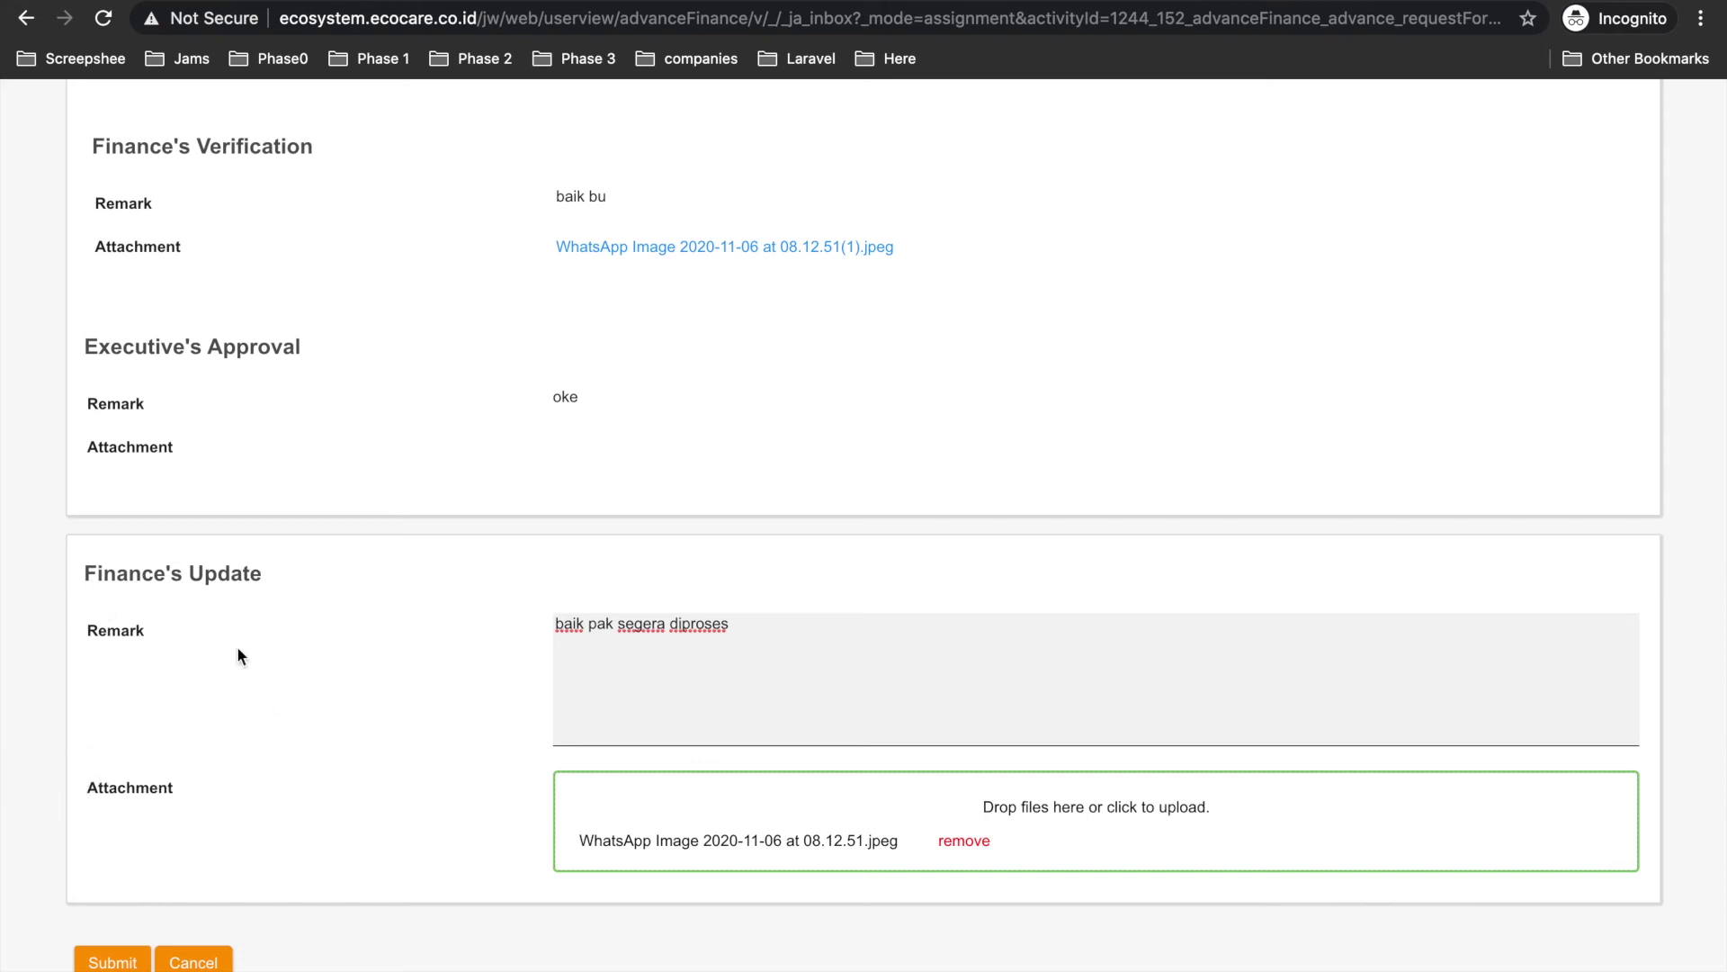
pyautogui.scroll(10, 235, 646)
pyautogui.scroll(-10, 235, 646)
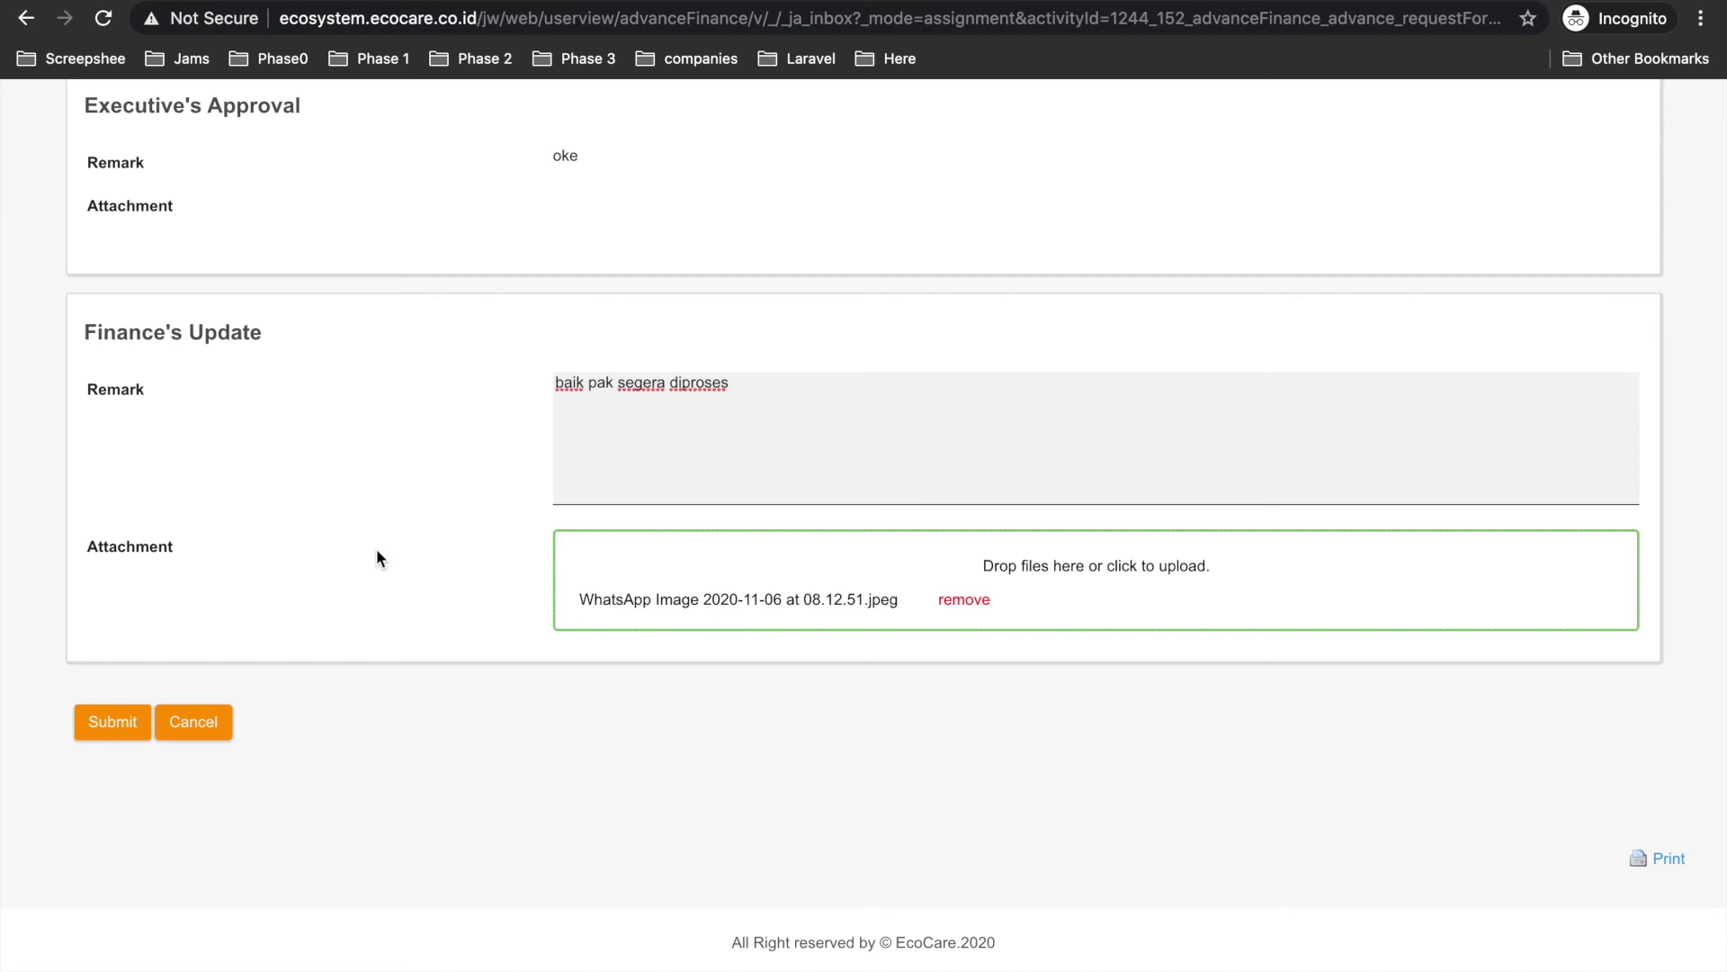
pyautogui.scroll(3, 376, 548)
pyautogui.click(115, 839)
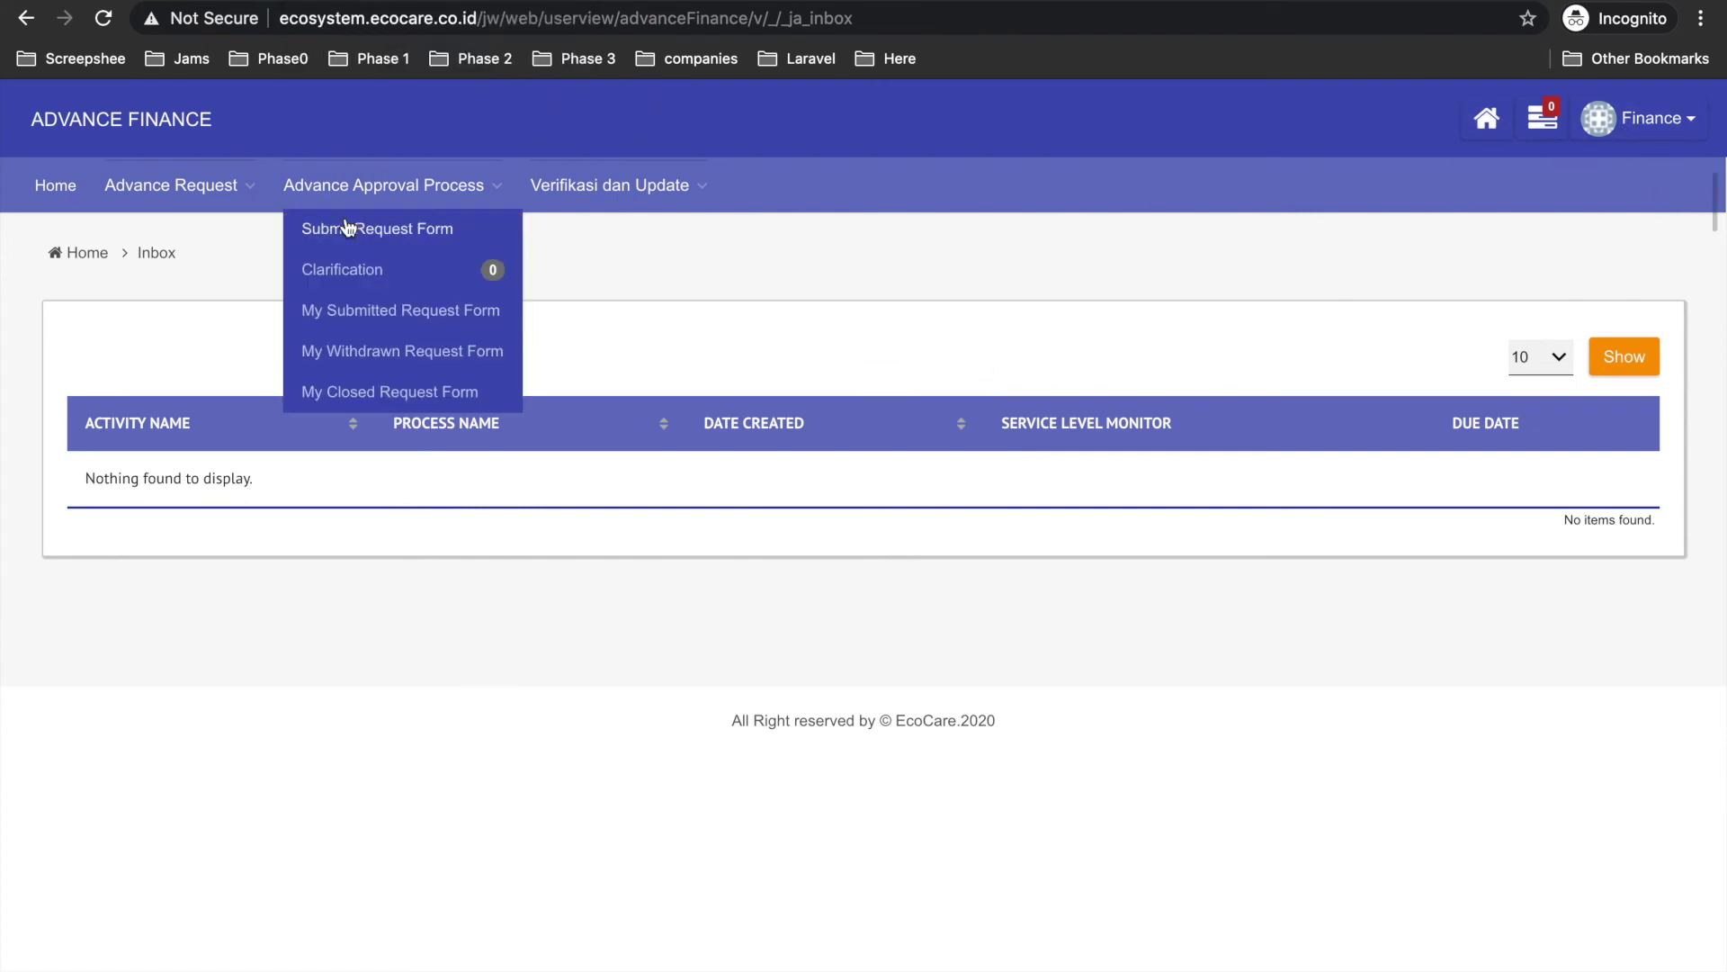
pyautogui.hotkey('ctrl', 'Left')
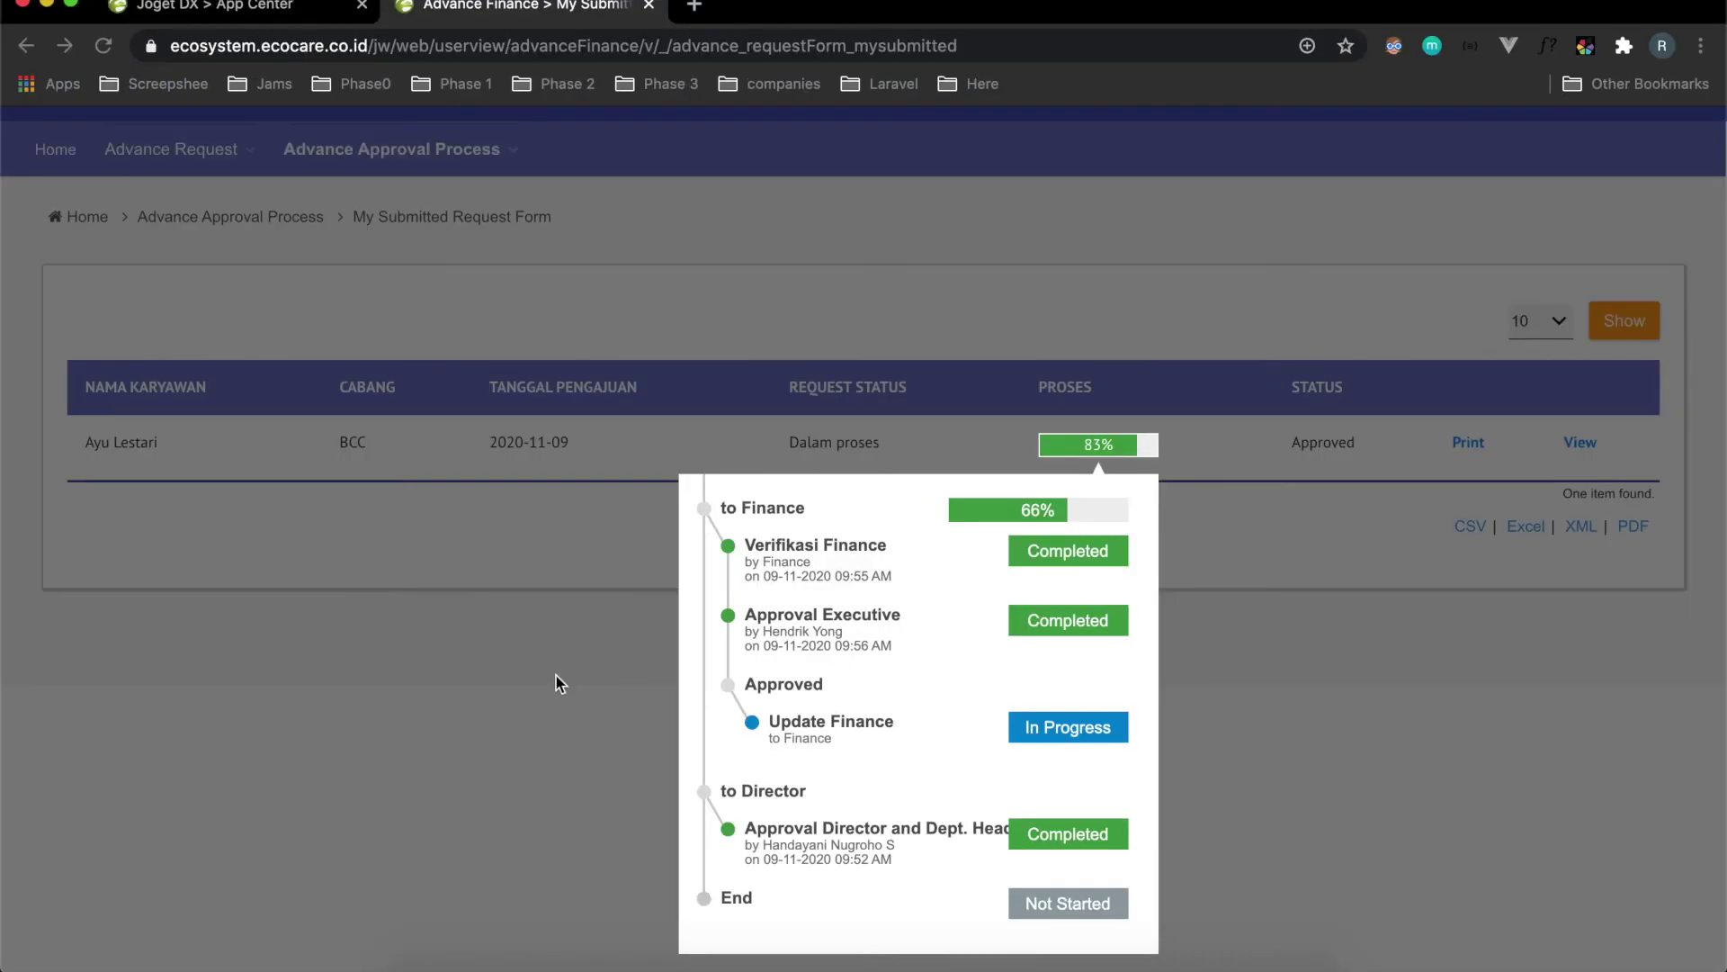
# Close the old popup, reload the requester's page, and open the All Request list.
pyautogui.click(559, 682)
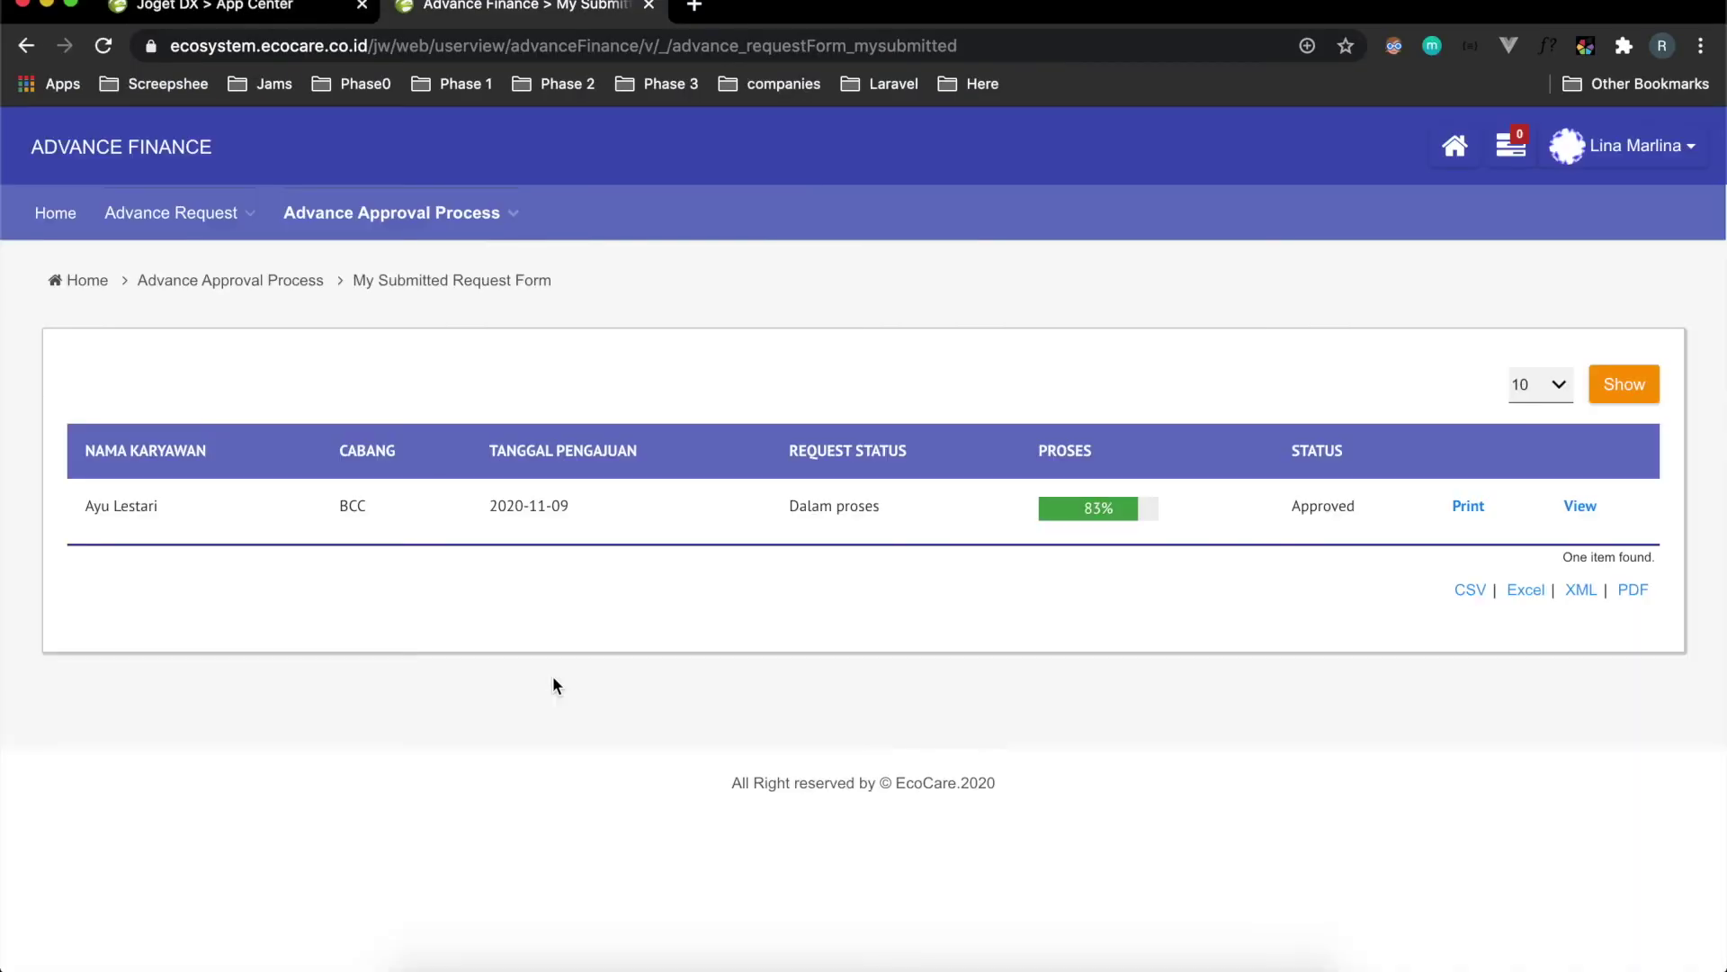
pyautogui.click(105, 46)
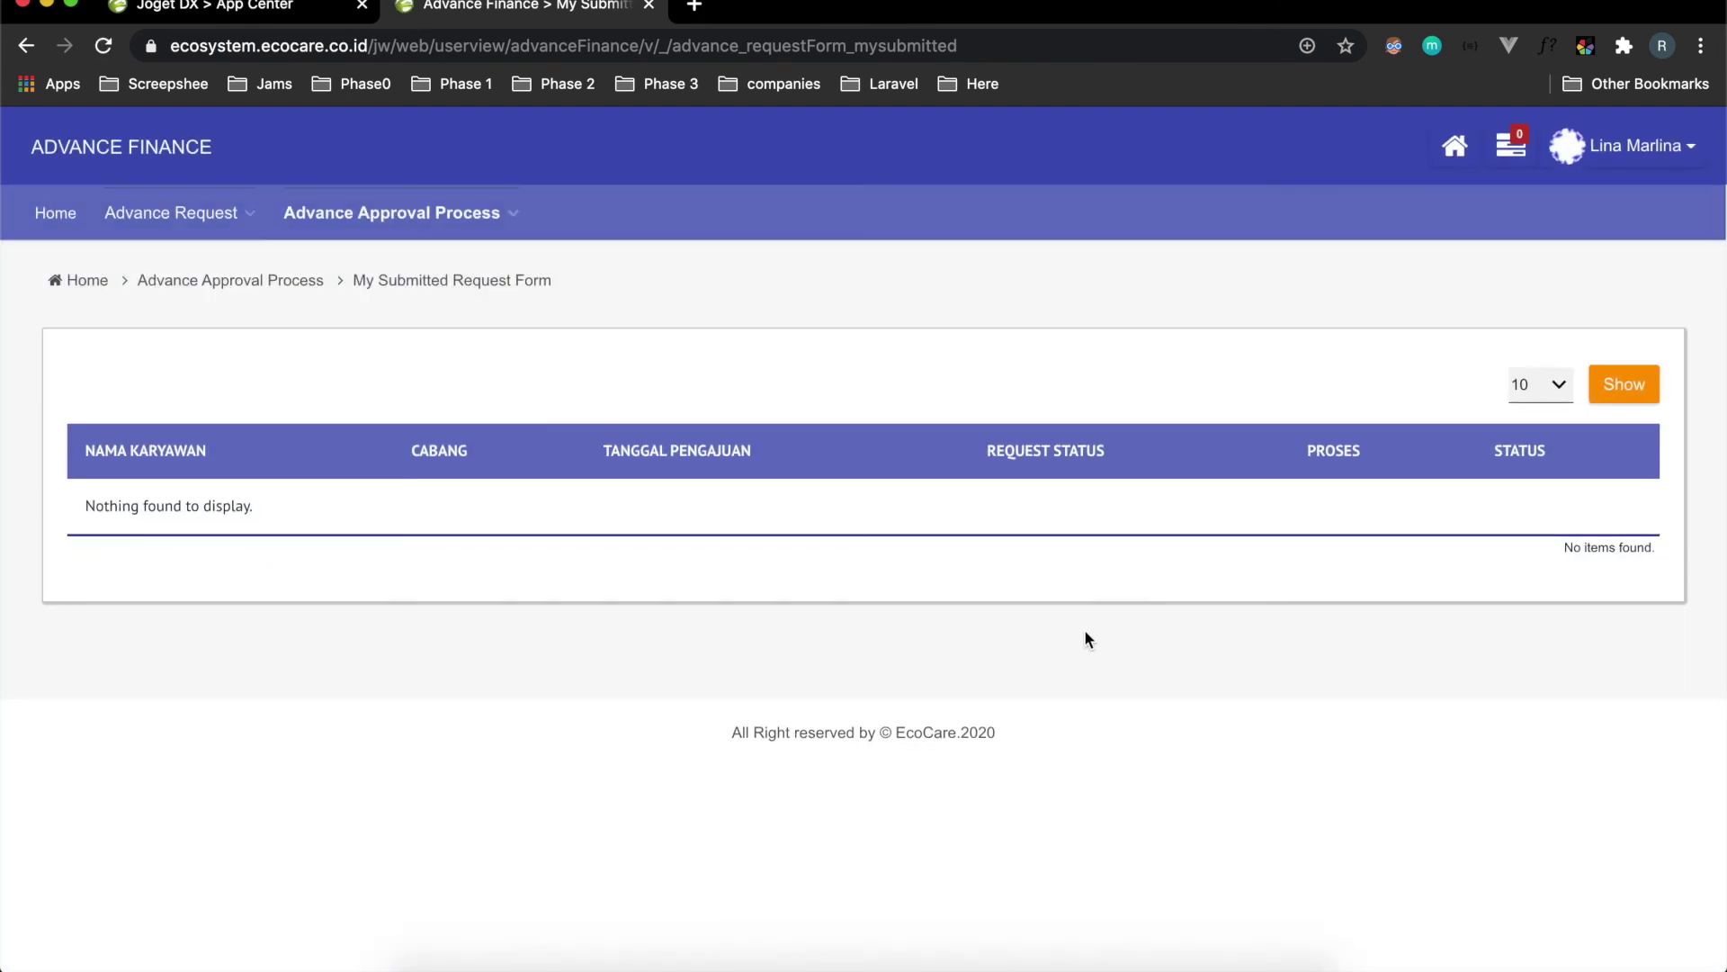
pyautogui.moveTo(135, 203)
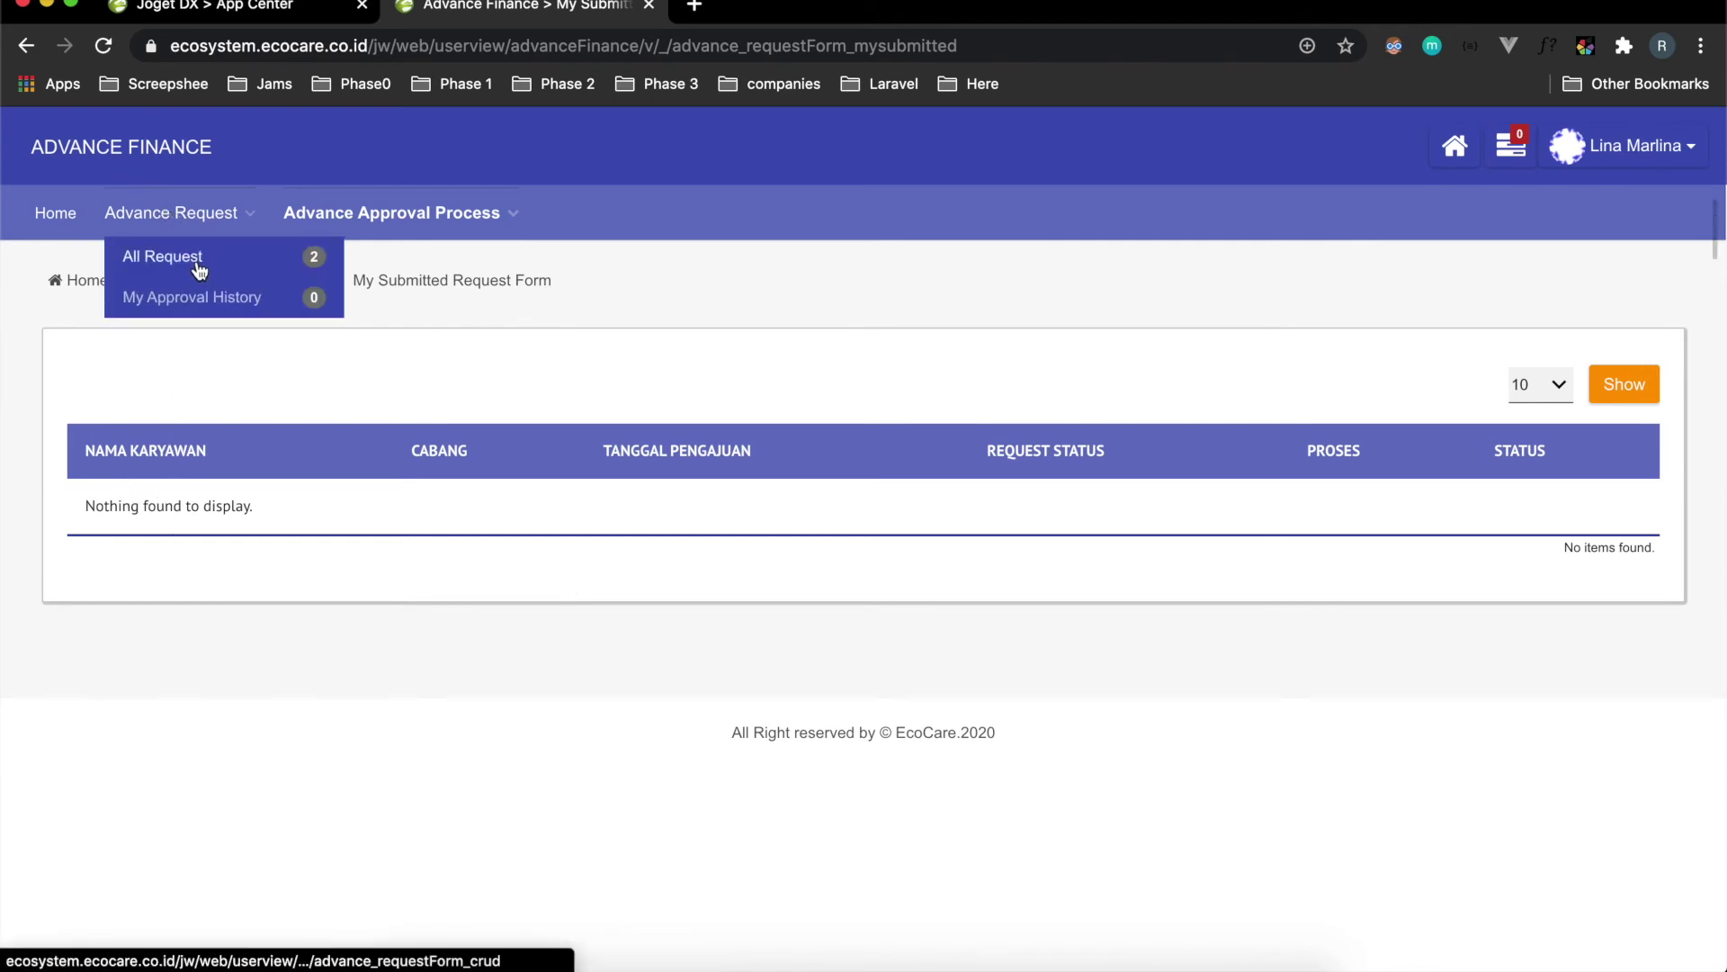
pyautogui.click(186, 270)
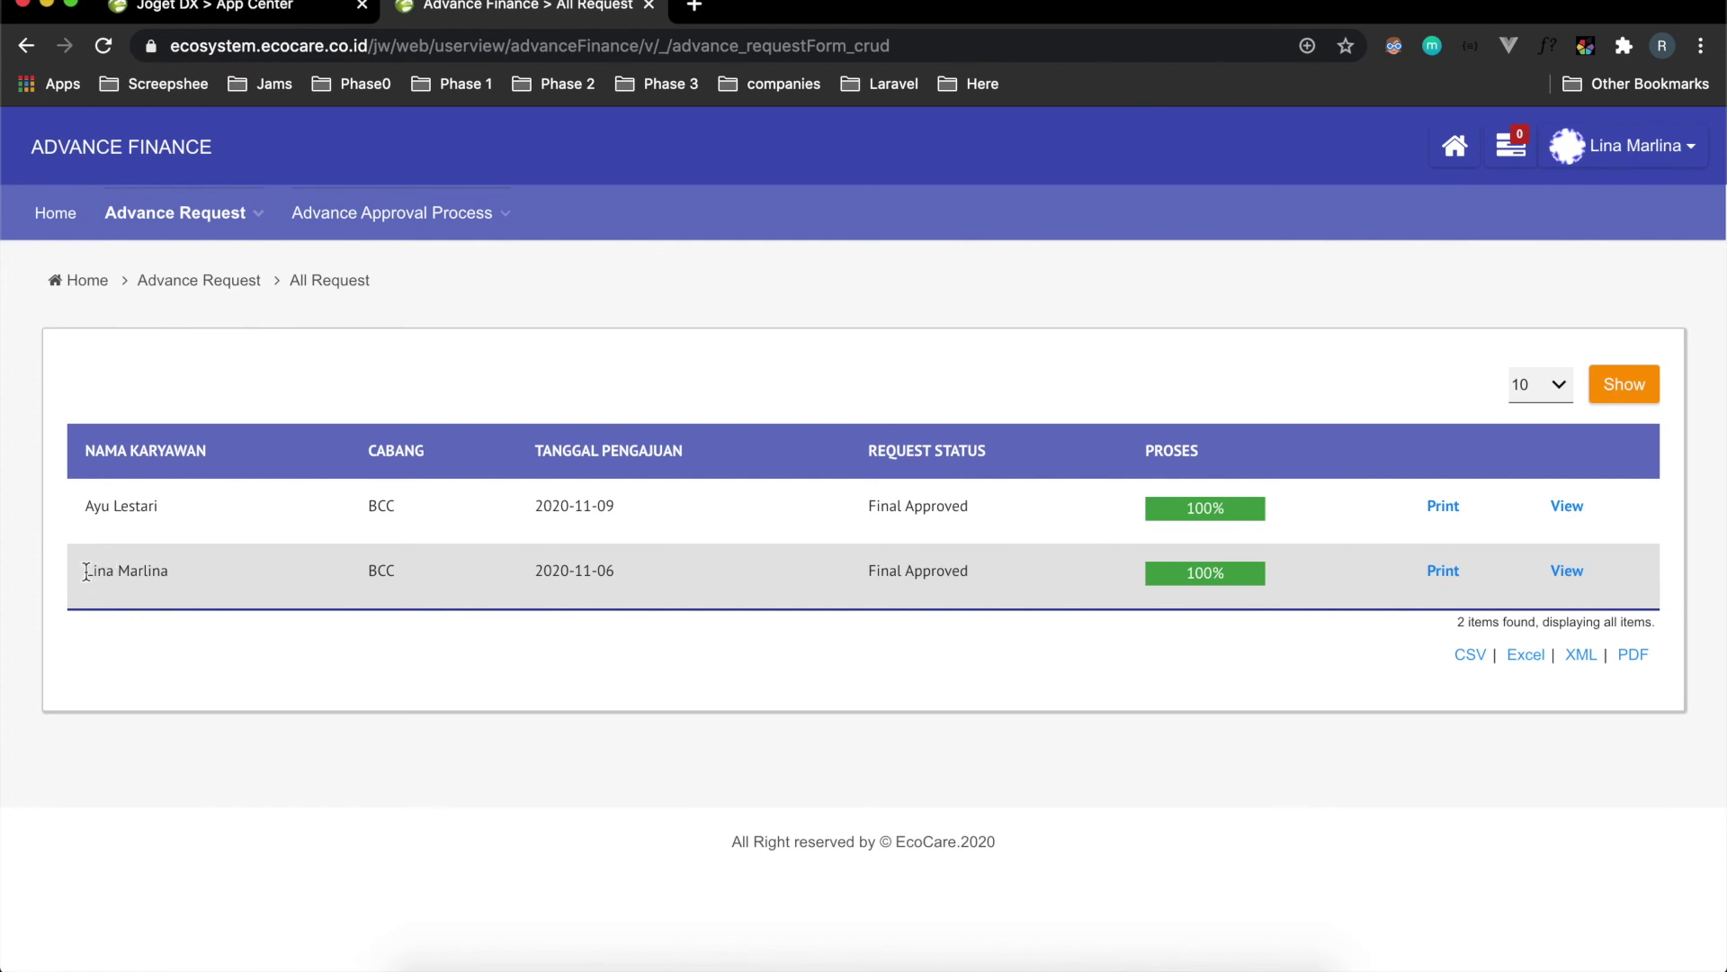
# Review the 2020-11-06 request's approval steps at 100%.
pyautogui.moveTo(87, 570); pyautogui.dragTo(169, 572)
pyautogui.click(1203, 581)
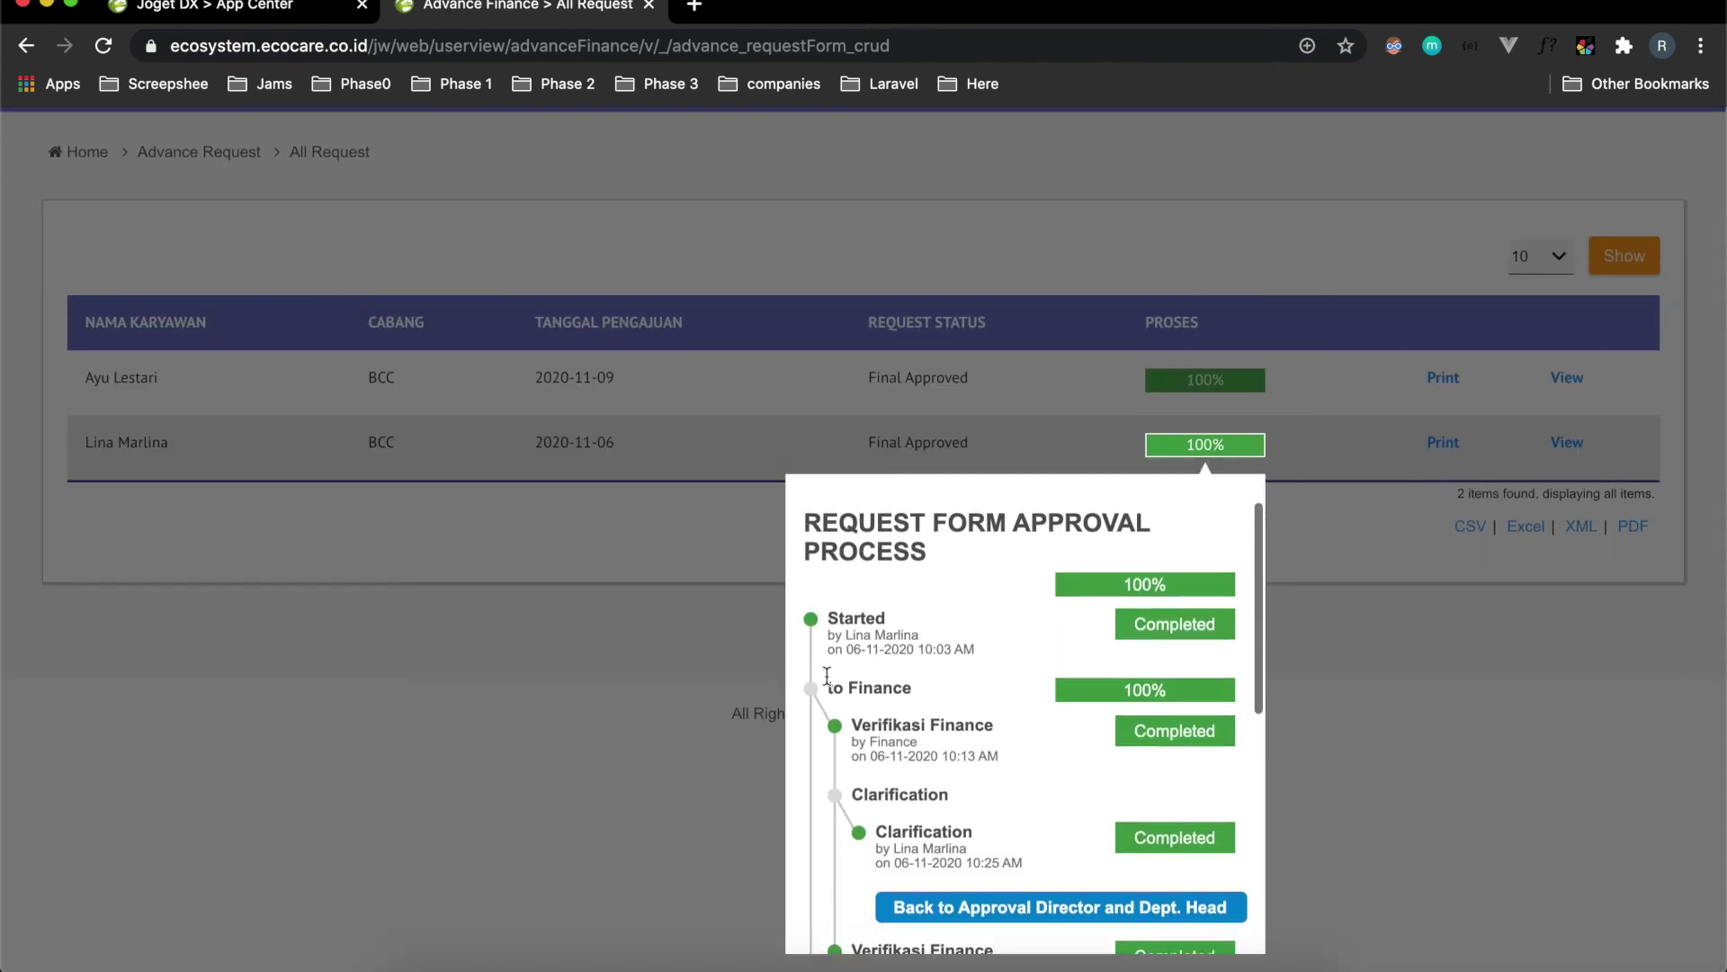
pyautogui.scroll(-2, 899, 729)
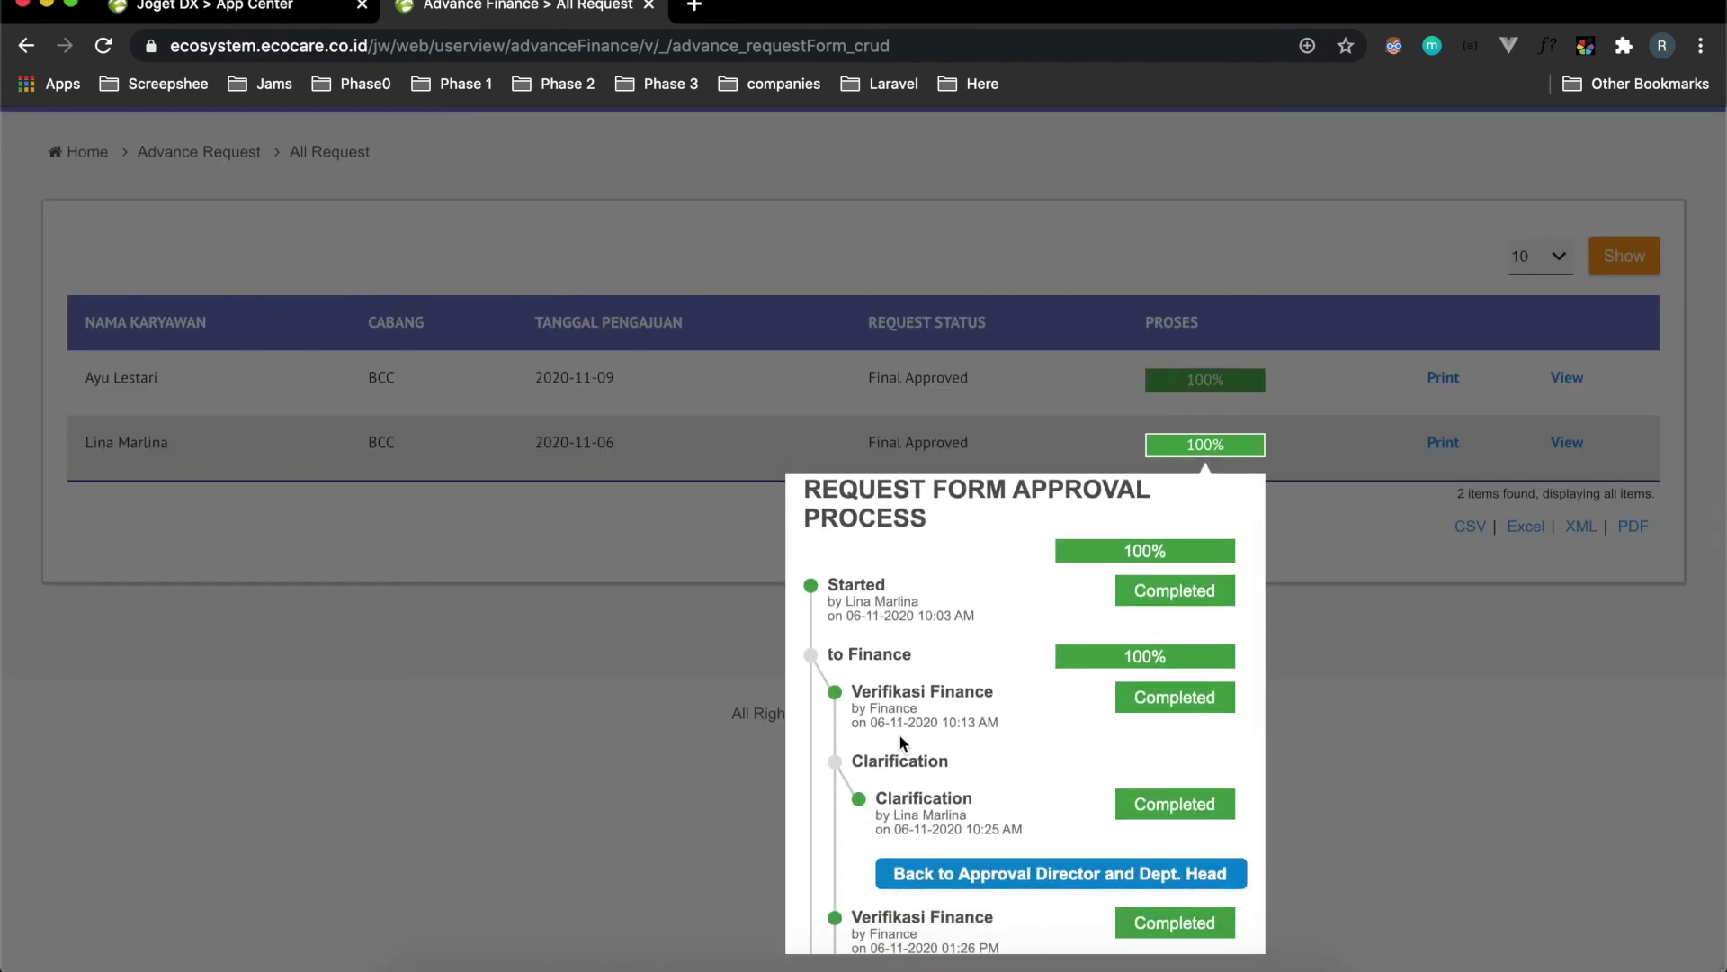
pyautogui.scroll(-3, 901, 736)
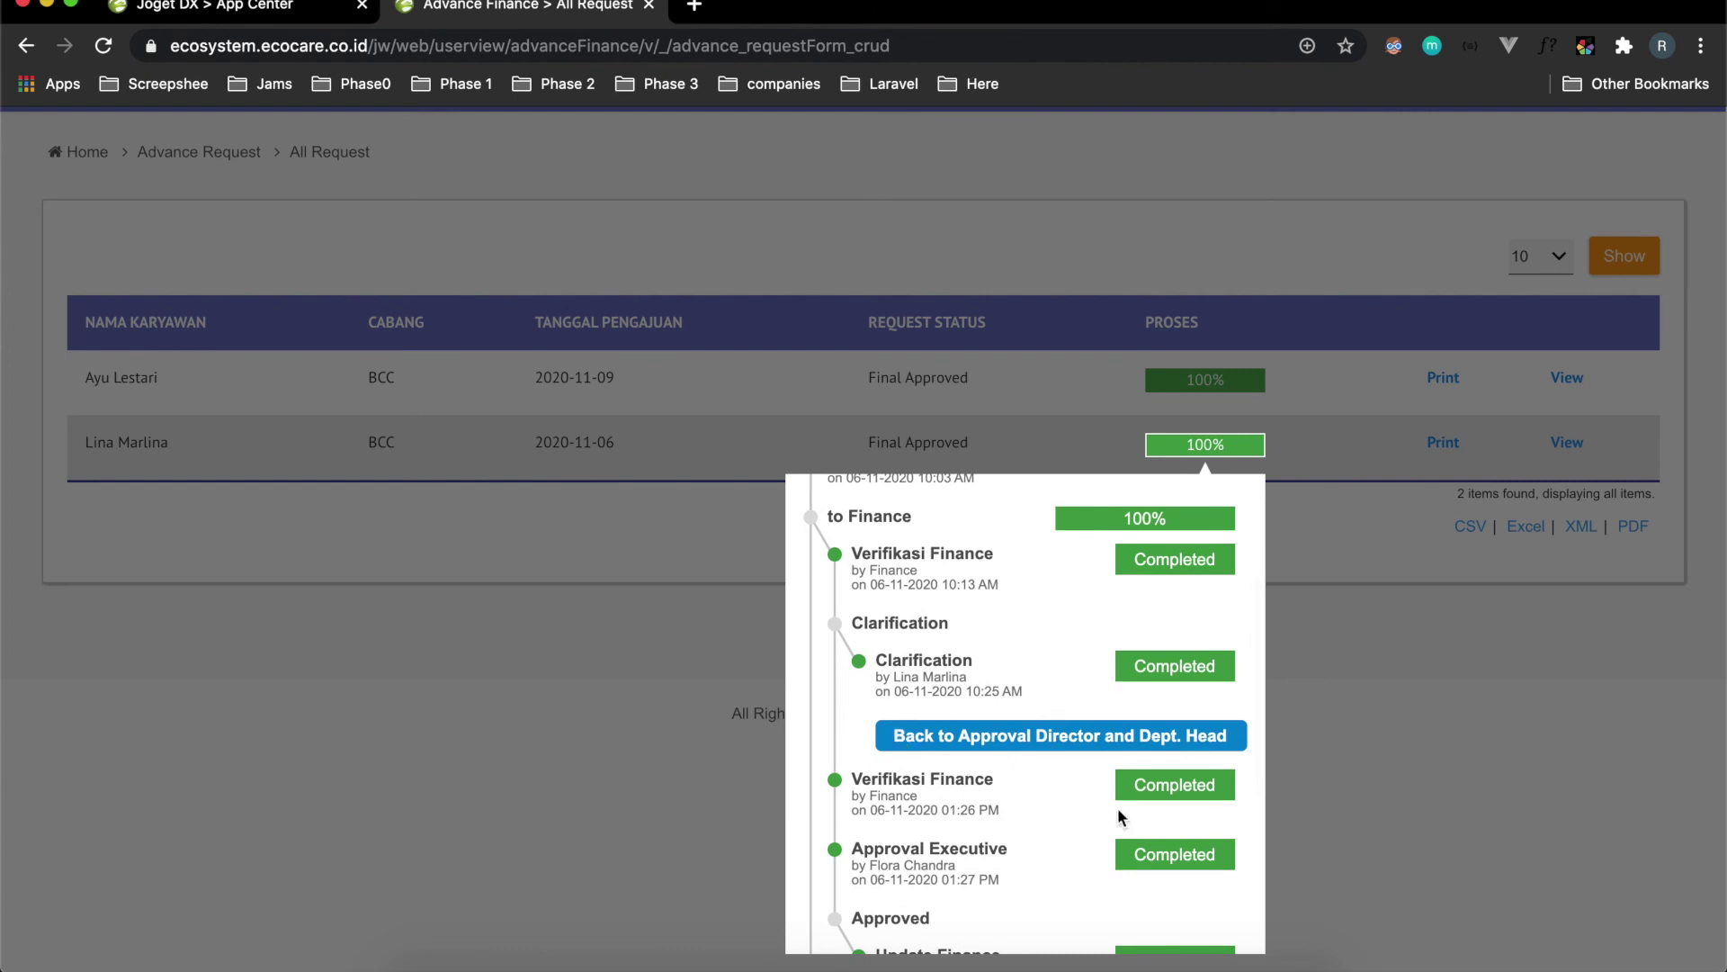
pyautogui.click(1472, 801)
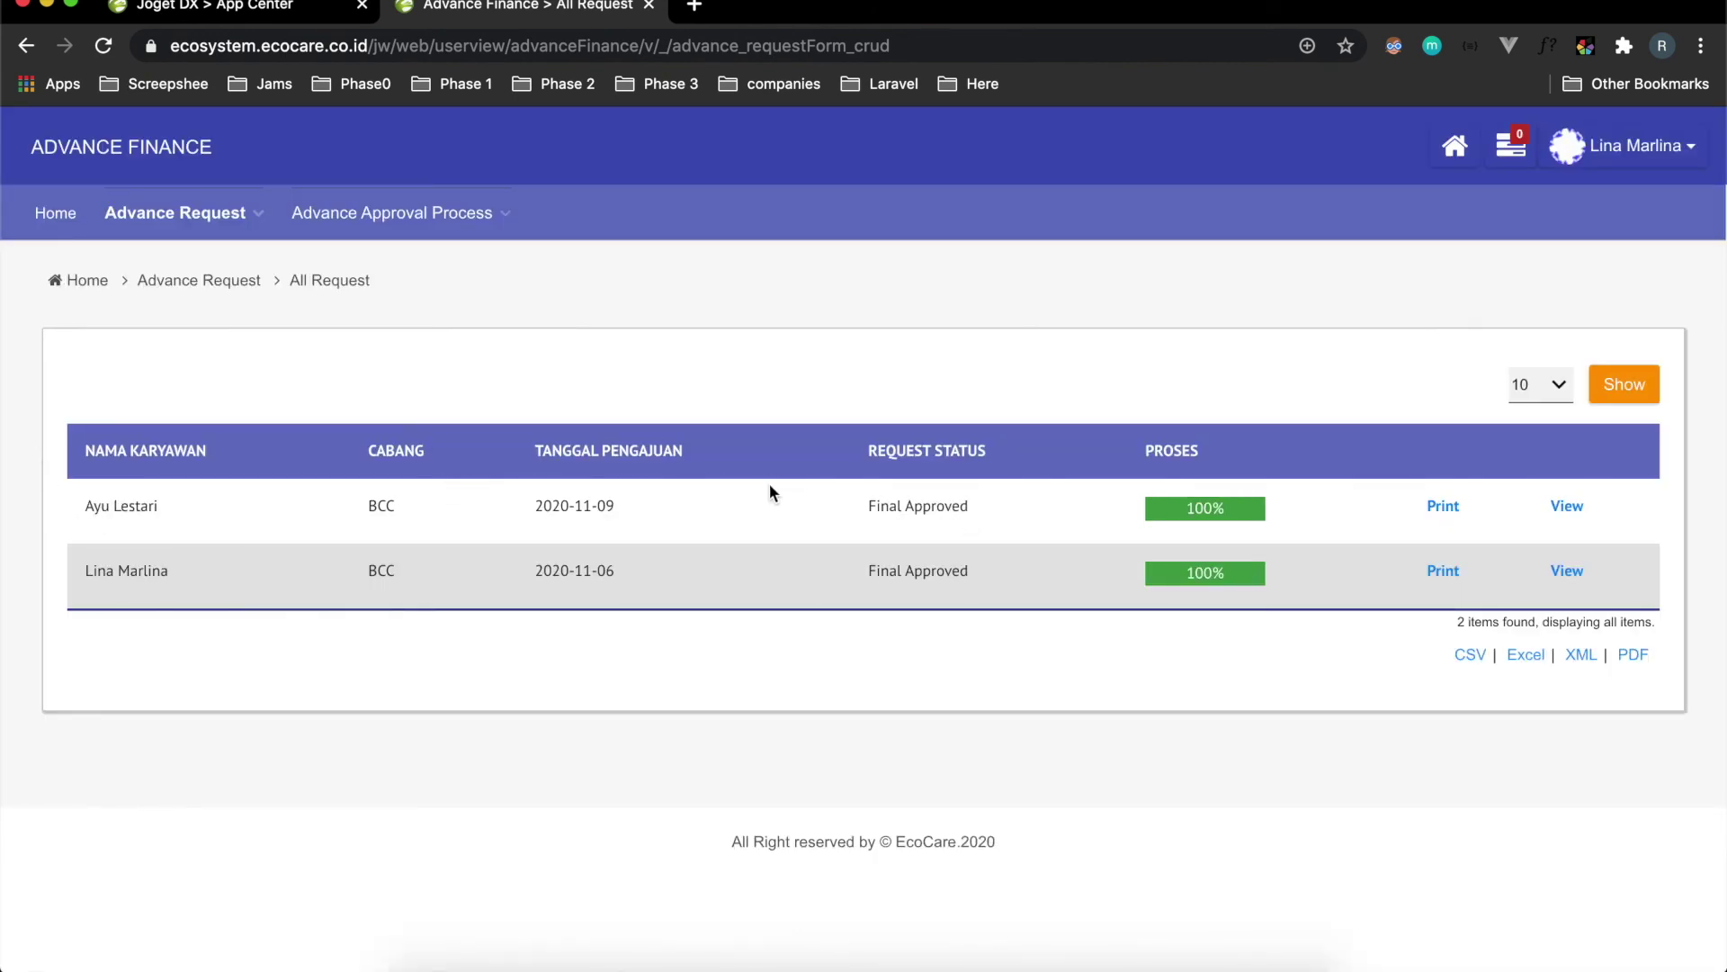
# Check the 2020-11-09 request reads Final Approved at 100%, then open its details.
pyautogui.click(1212, 507)
pyautogui.scroll(-3, 987, 759)
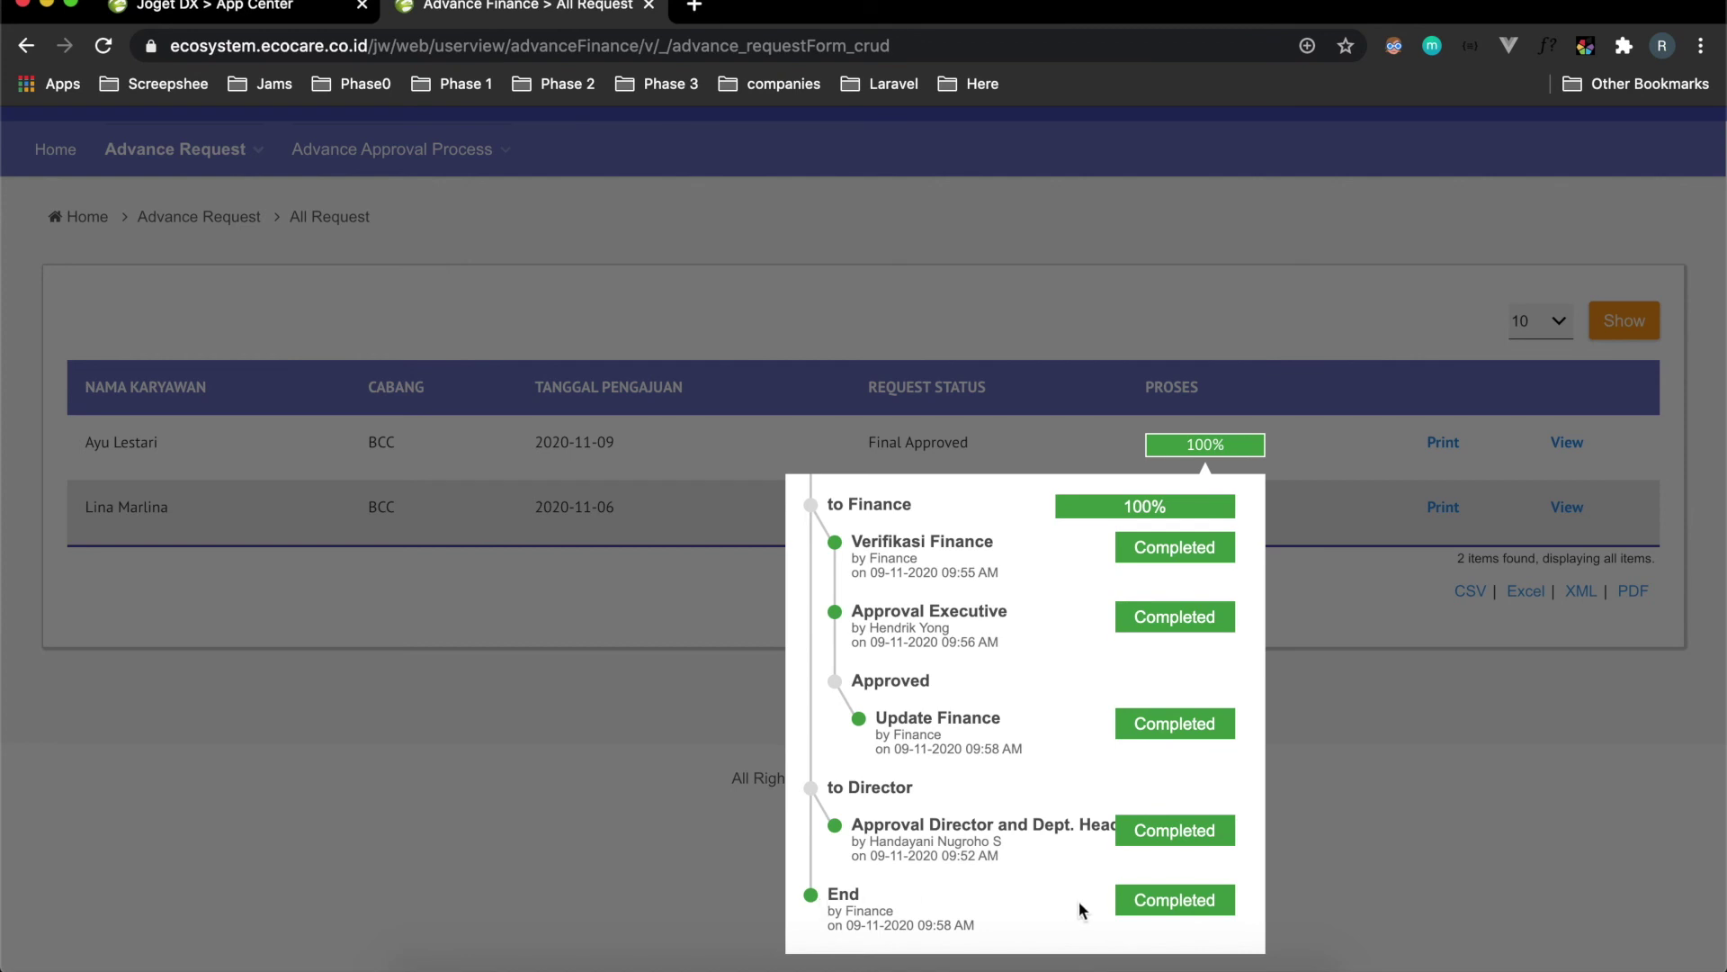
pyautogui.click(1417, 841)
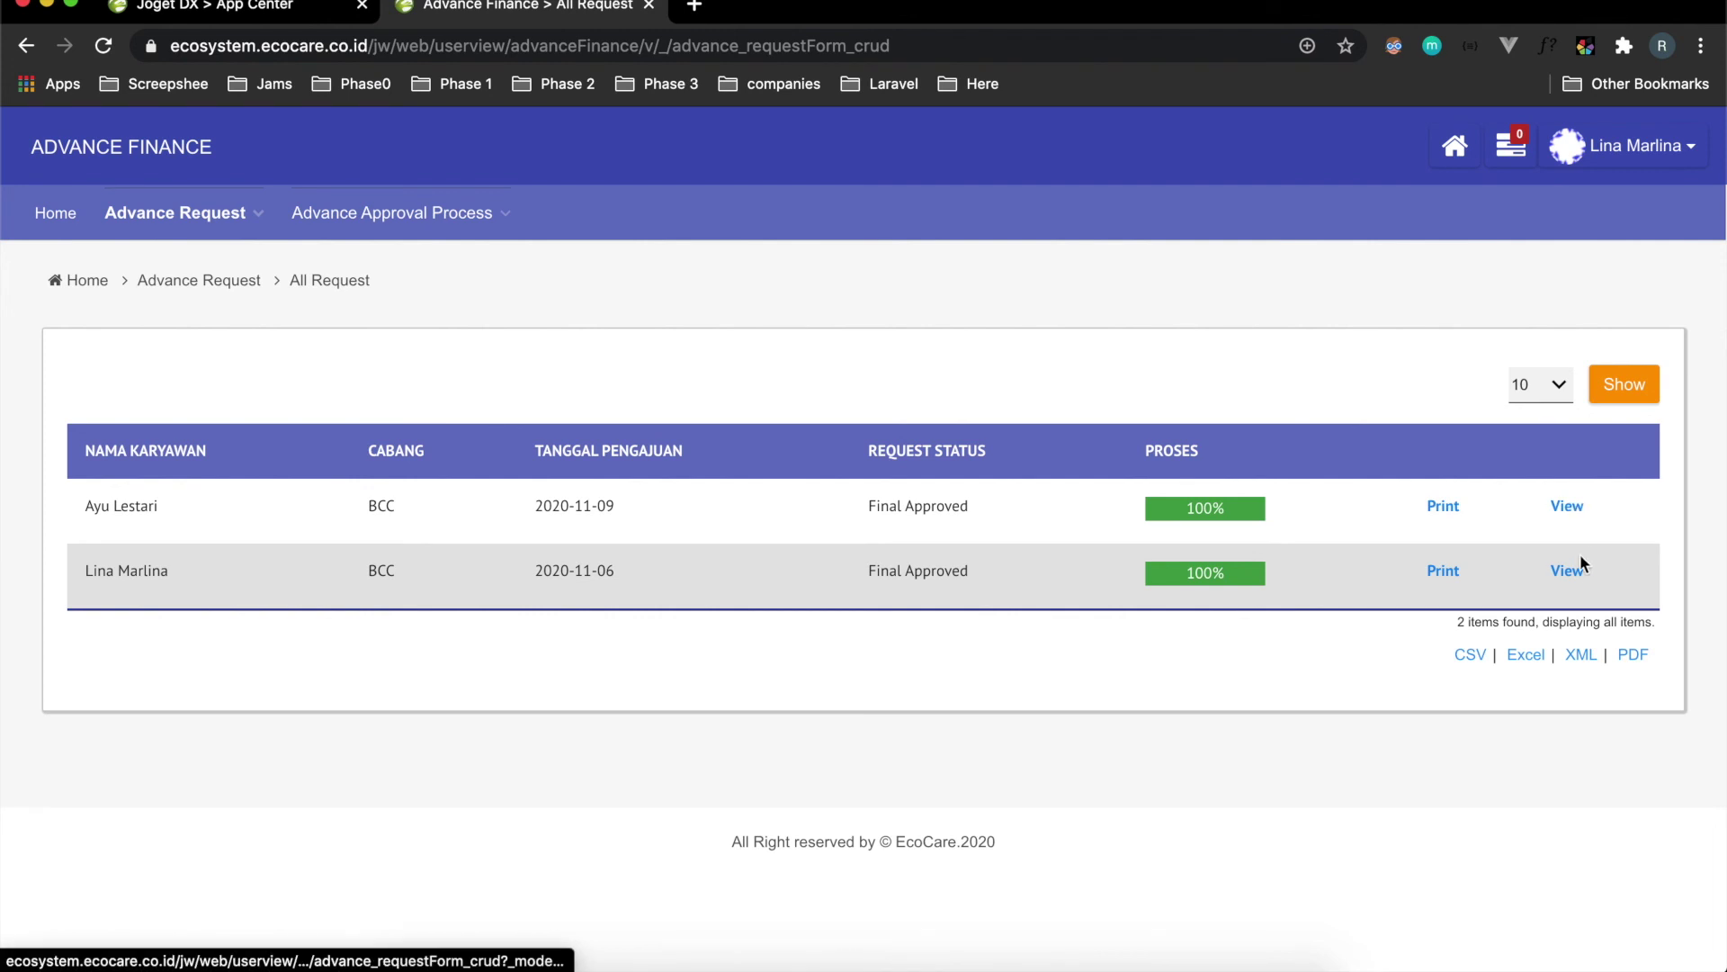
pyautogui.click(1563, 509)
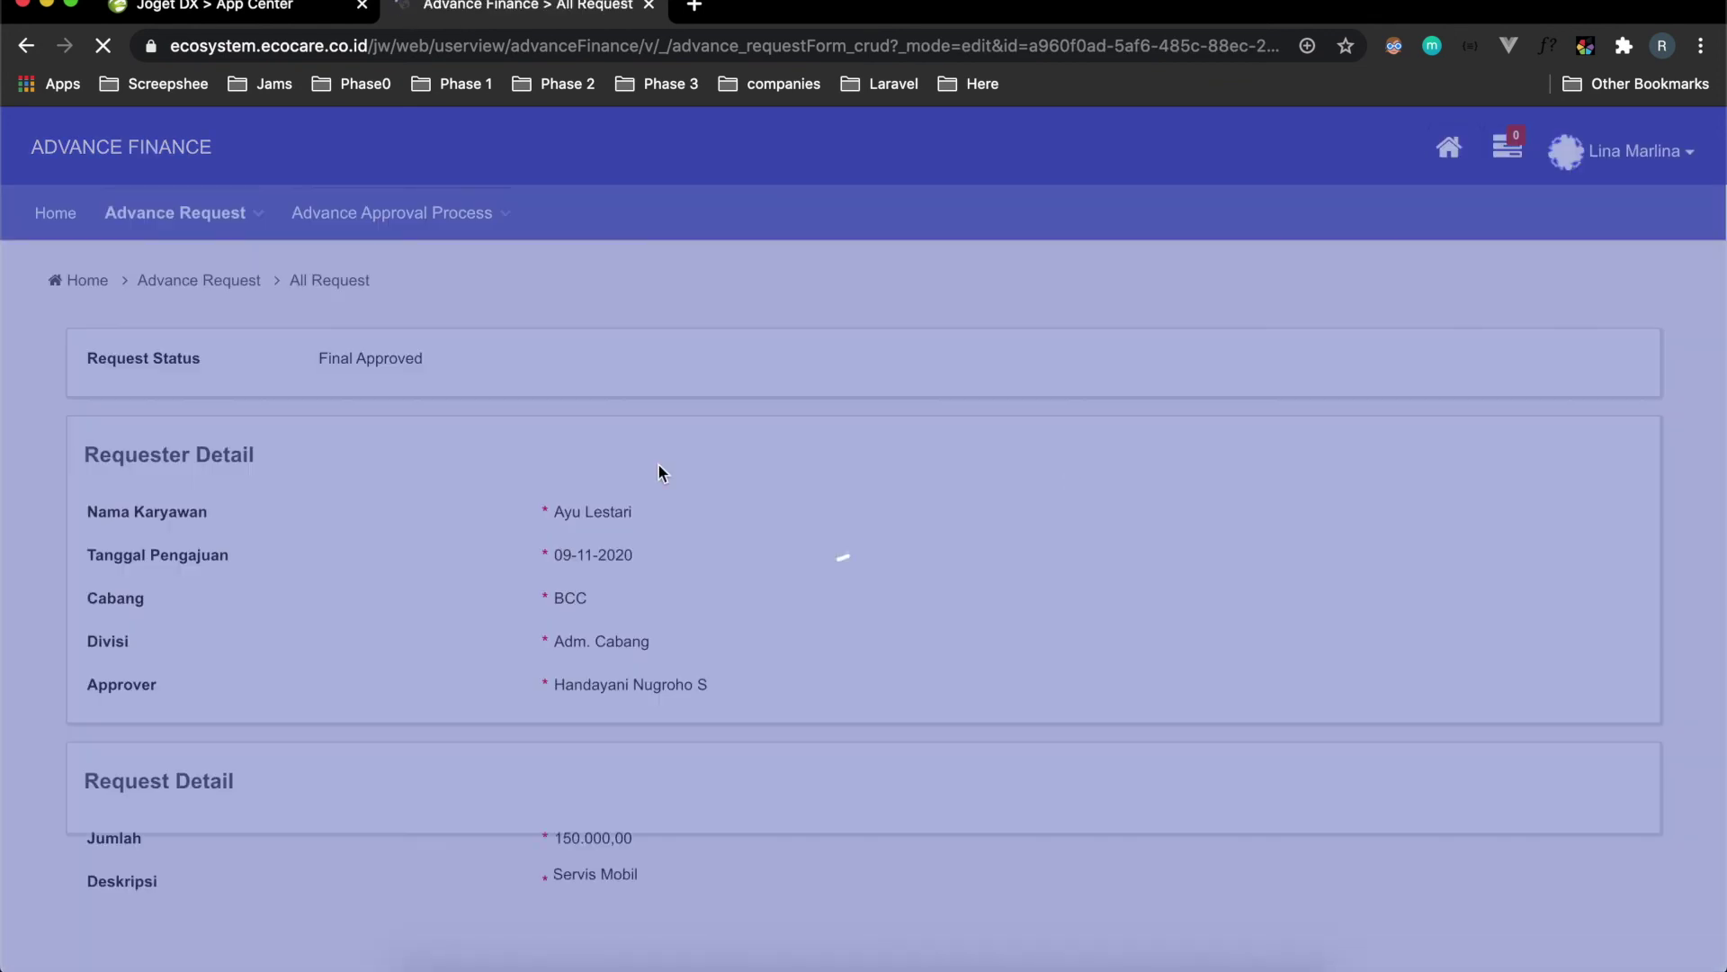
# Look over the 2020-11-09 Servis Mobil request form, then go back to the All Request list.
pyautogui.scroll(-5, 504, 572)
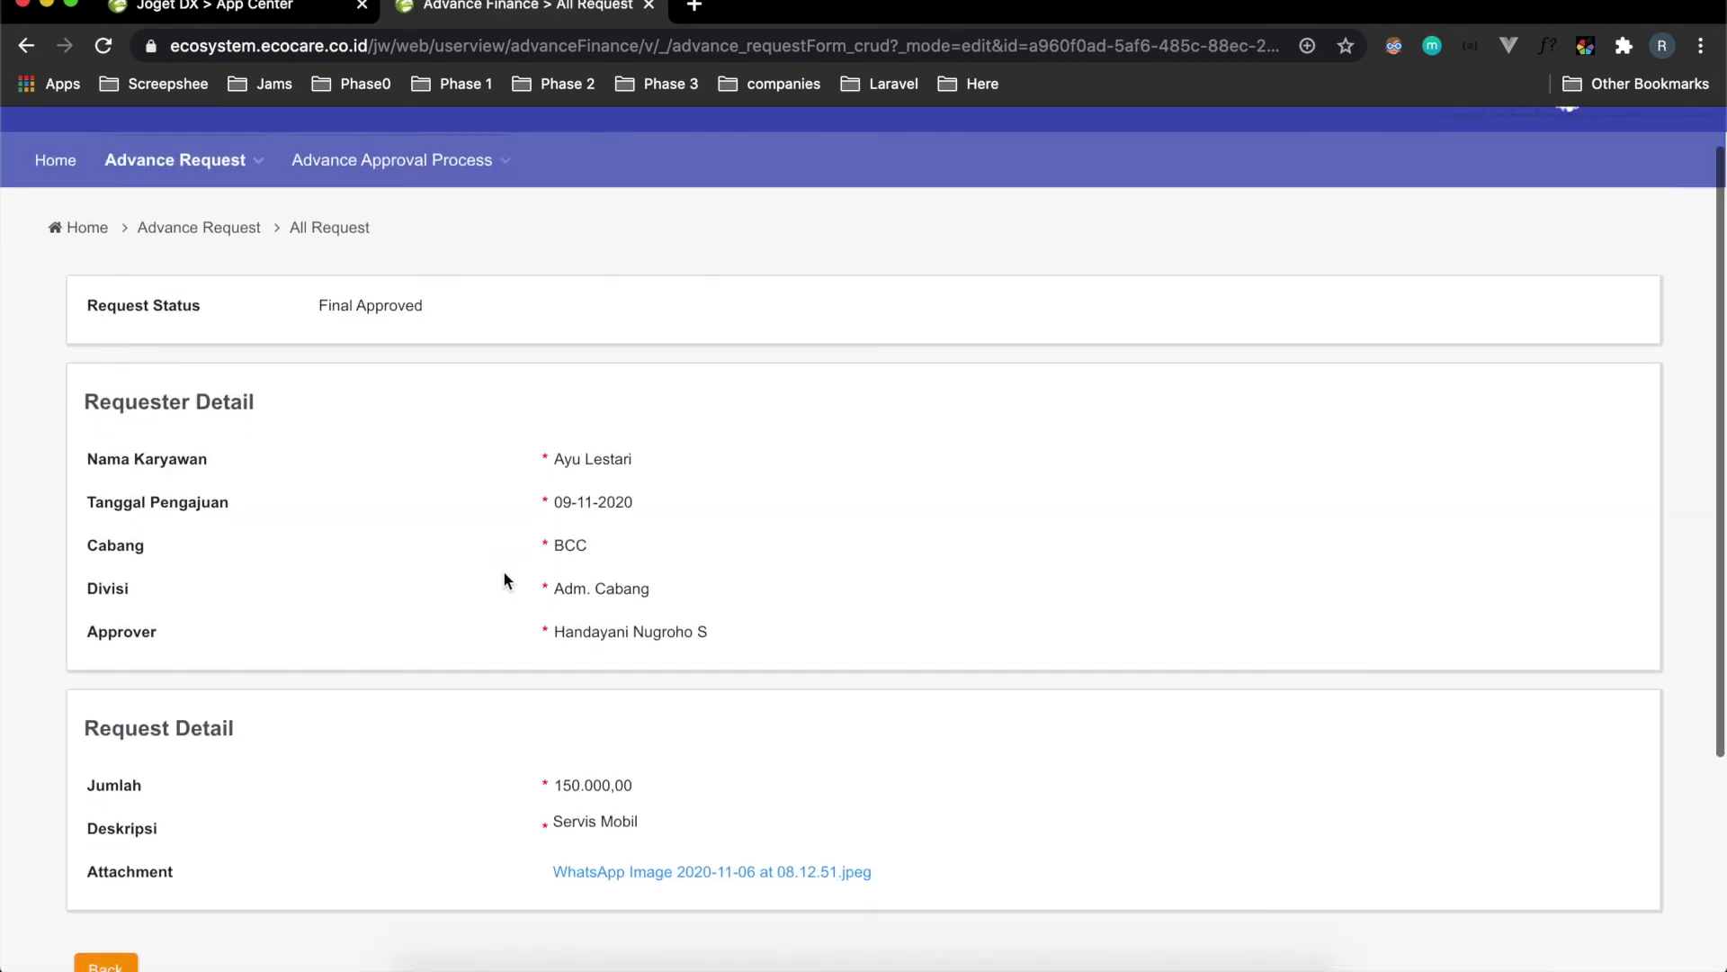
pyautogui.scroll(4, 504, 581)
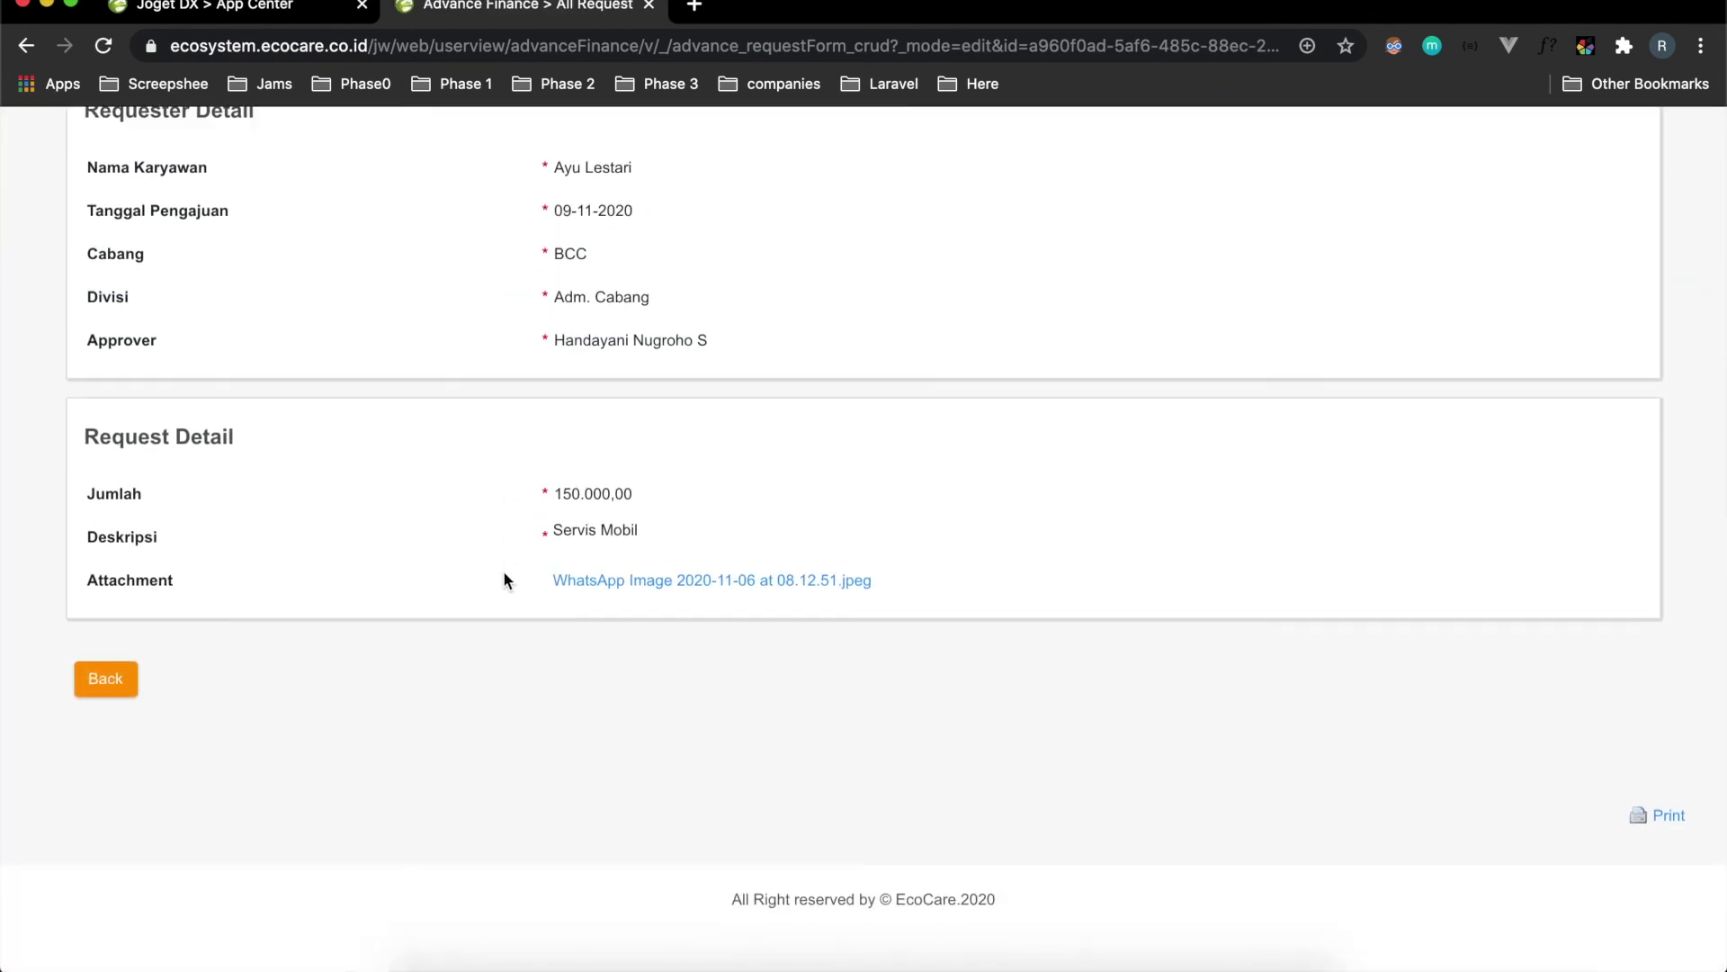
pyautogui.scroll(2, 444, 513)
pyautogui.scroll(-4, 443, 506)
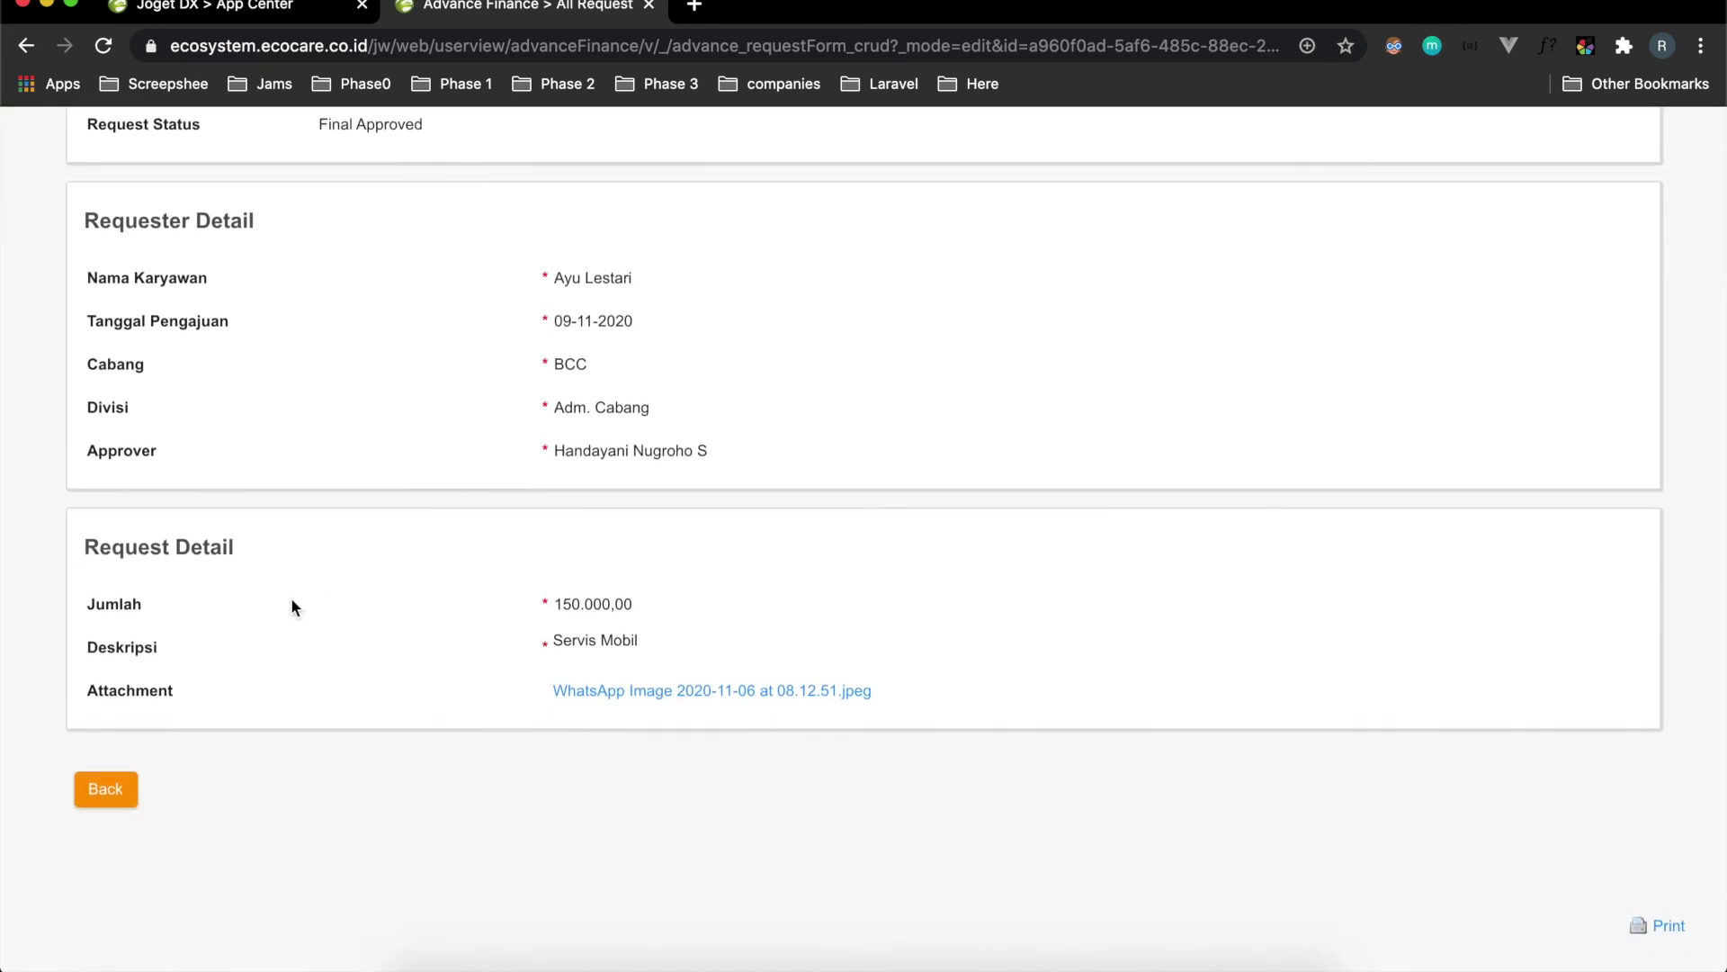
pyautogui.scroll(1, 290, 601)
pyautogui.scroll(-3, 291, 604)
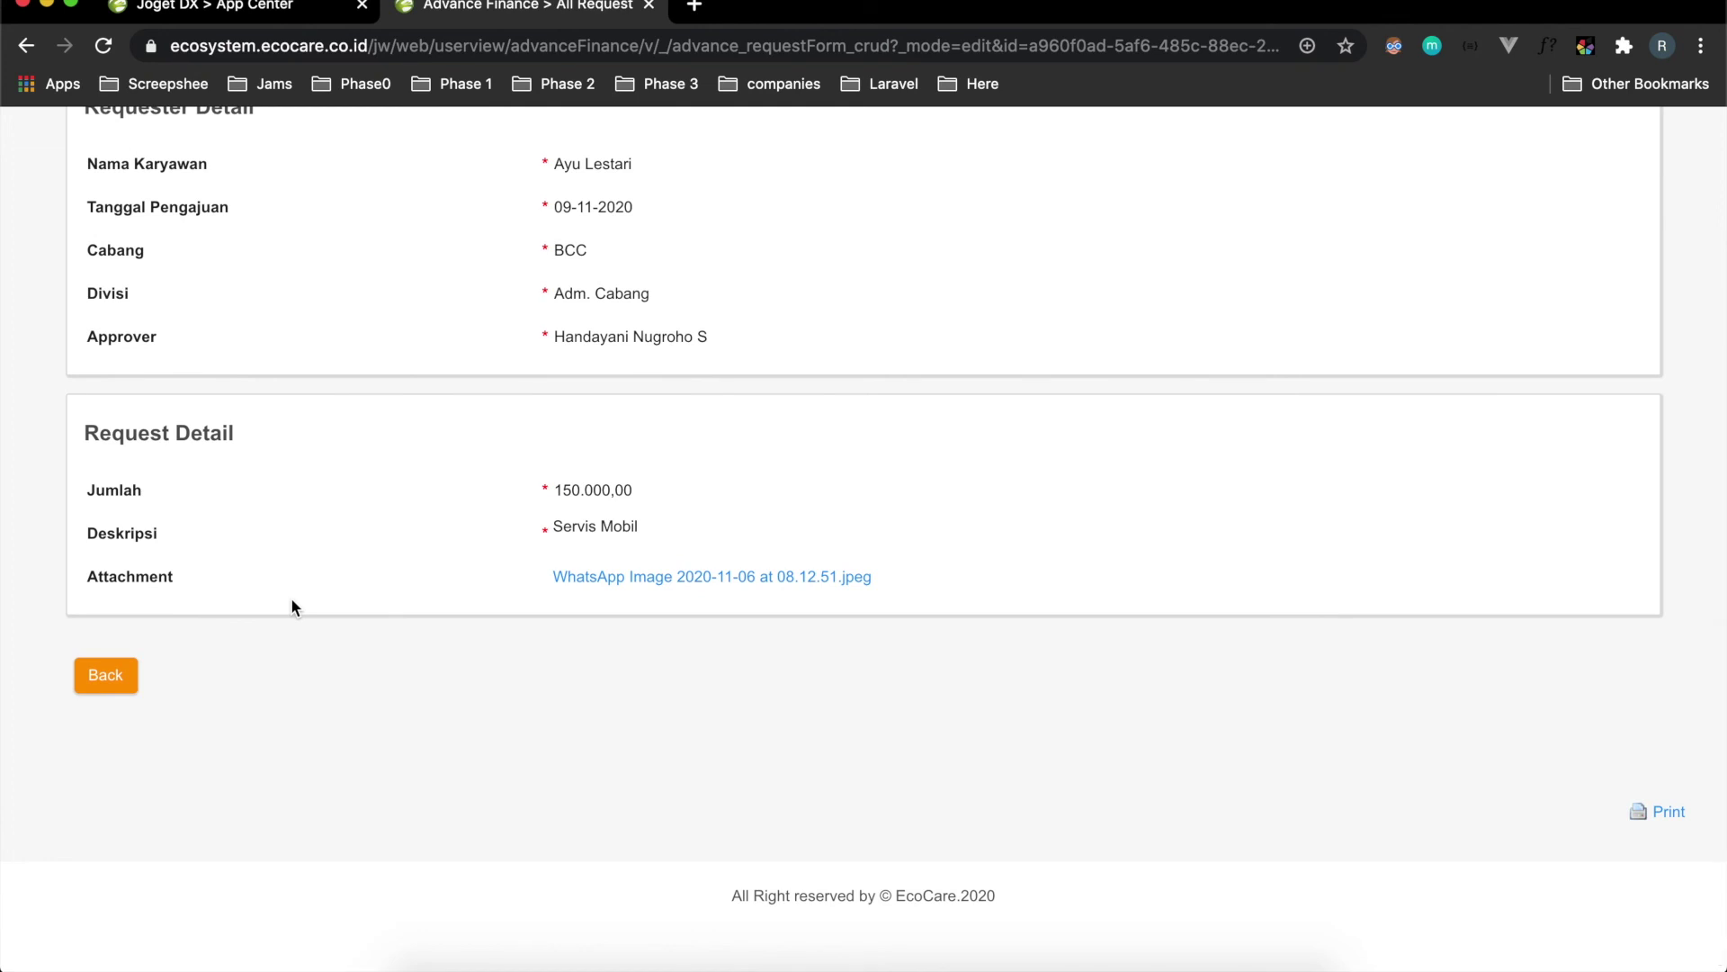
pyautogui.scroll(4, 292, 604)
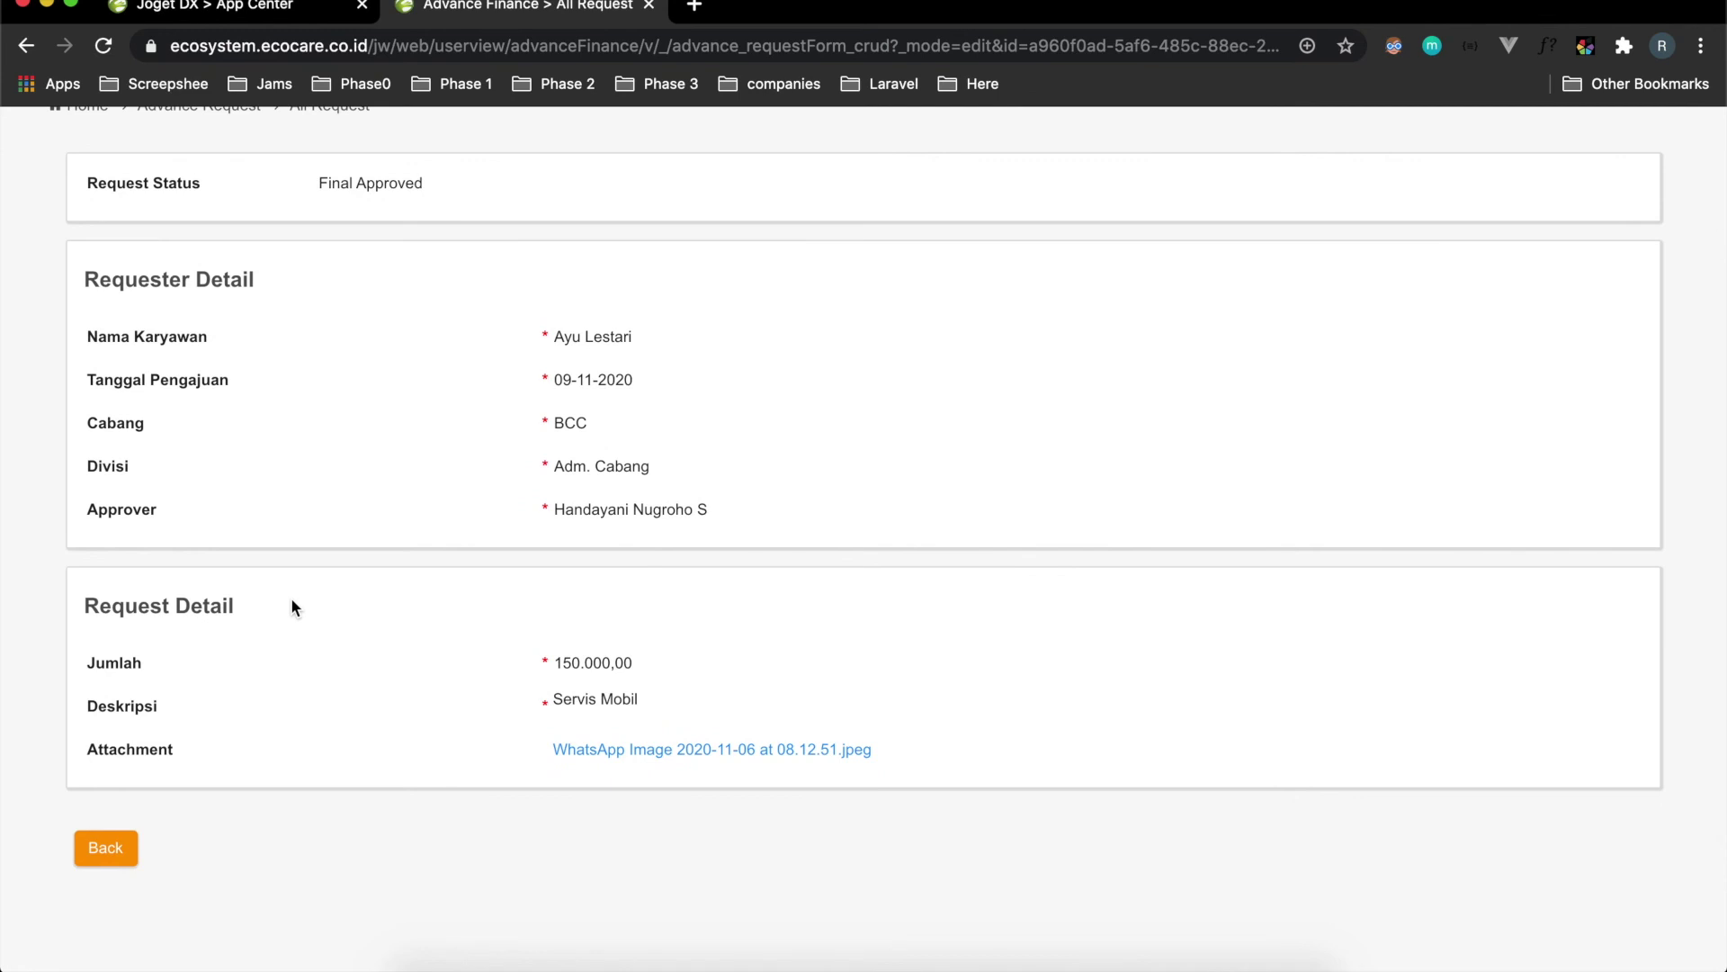
pyautogui.scroll(-2, 331, 709)
pyautogui.scroll(2, 332, 709)
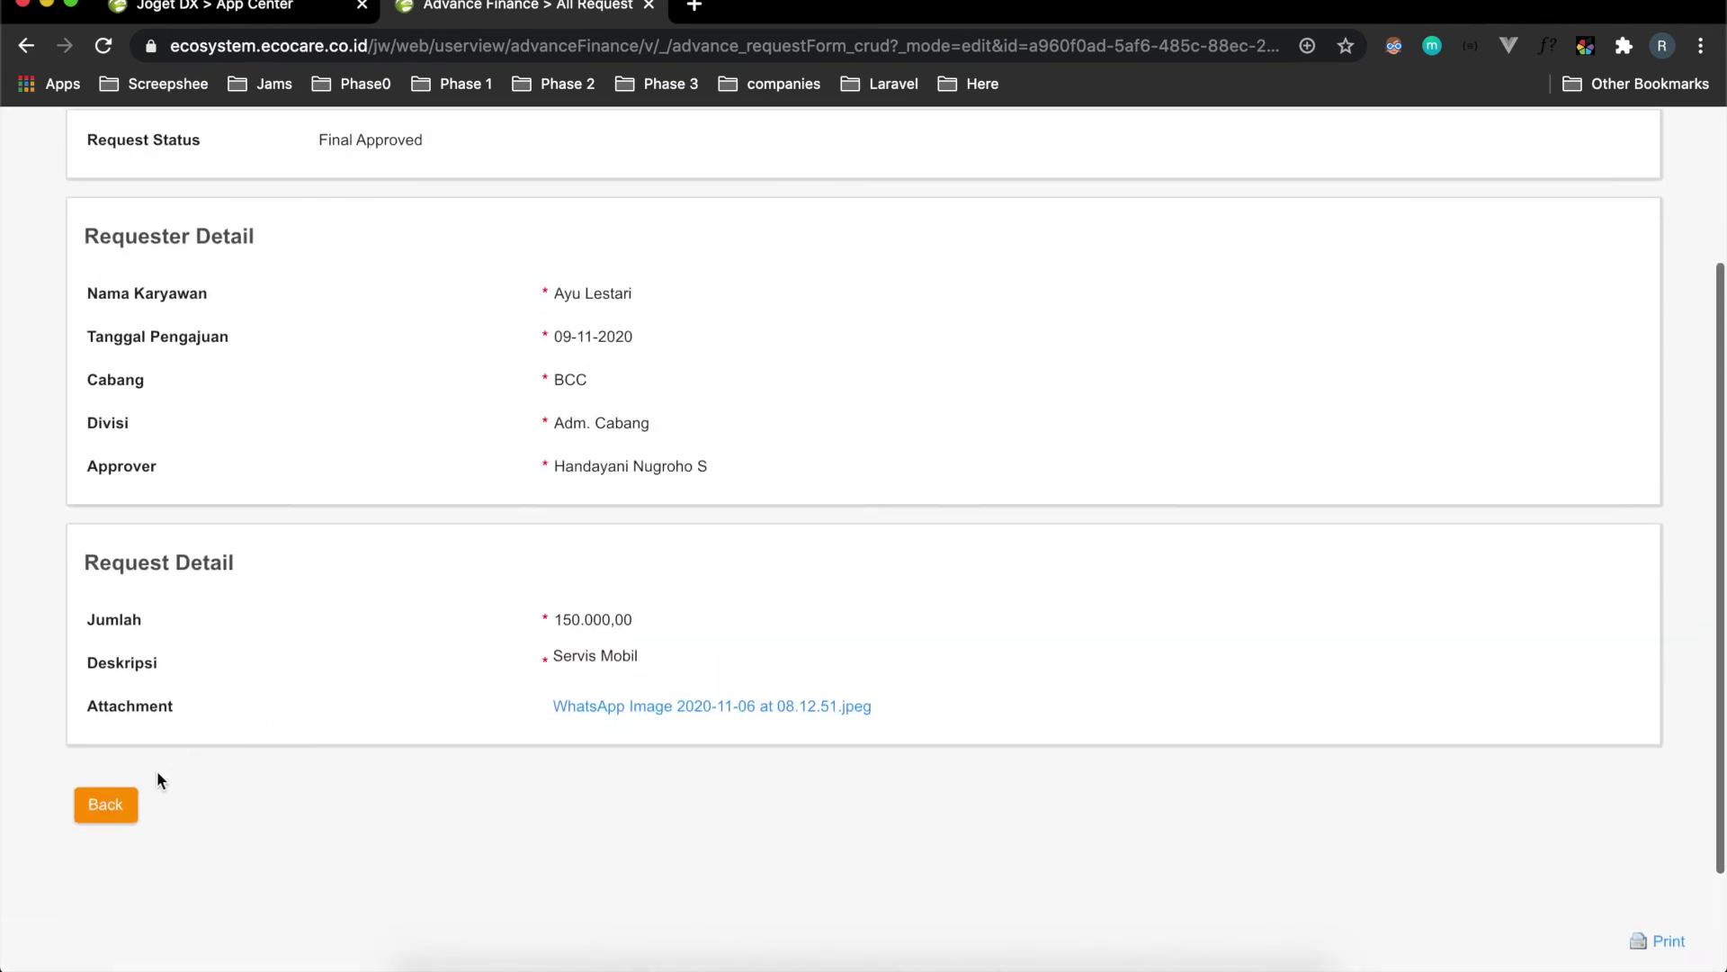
pyautogui.click(106, 805)
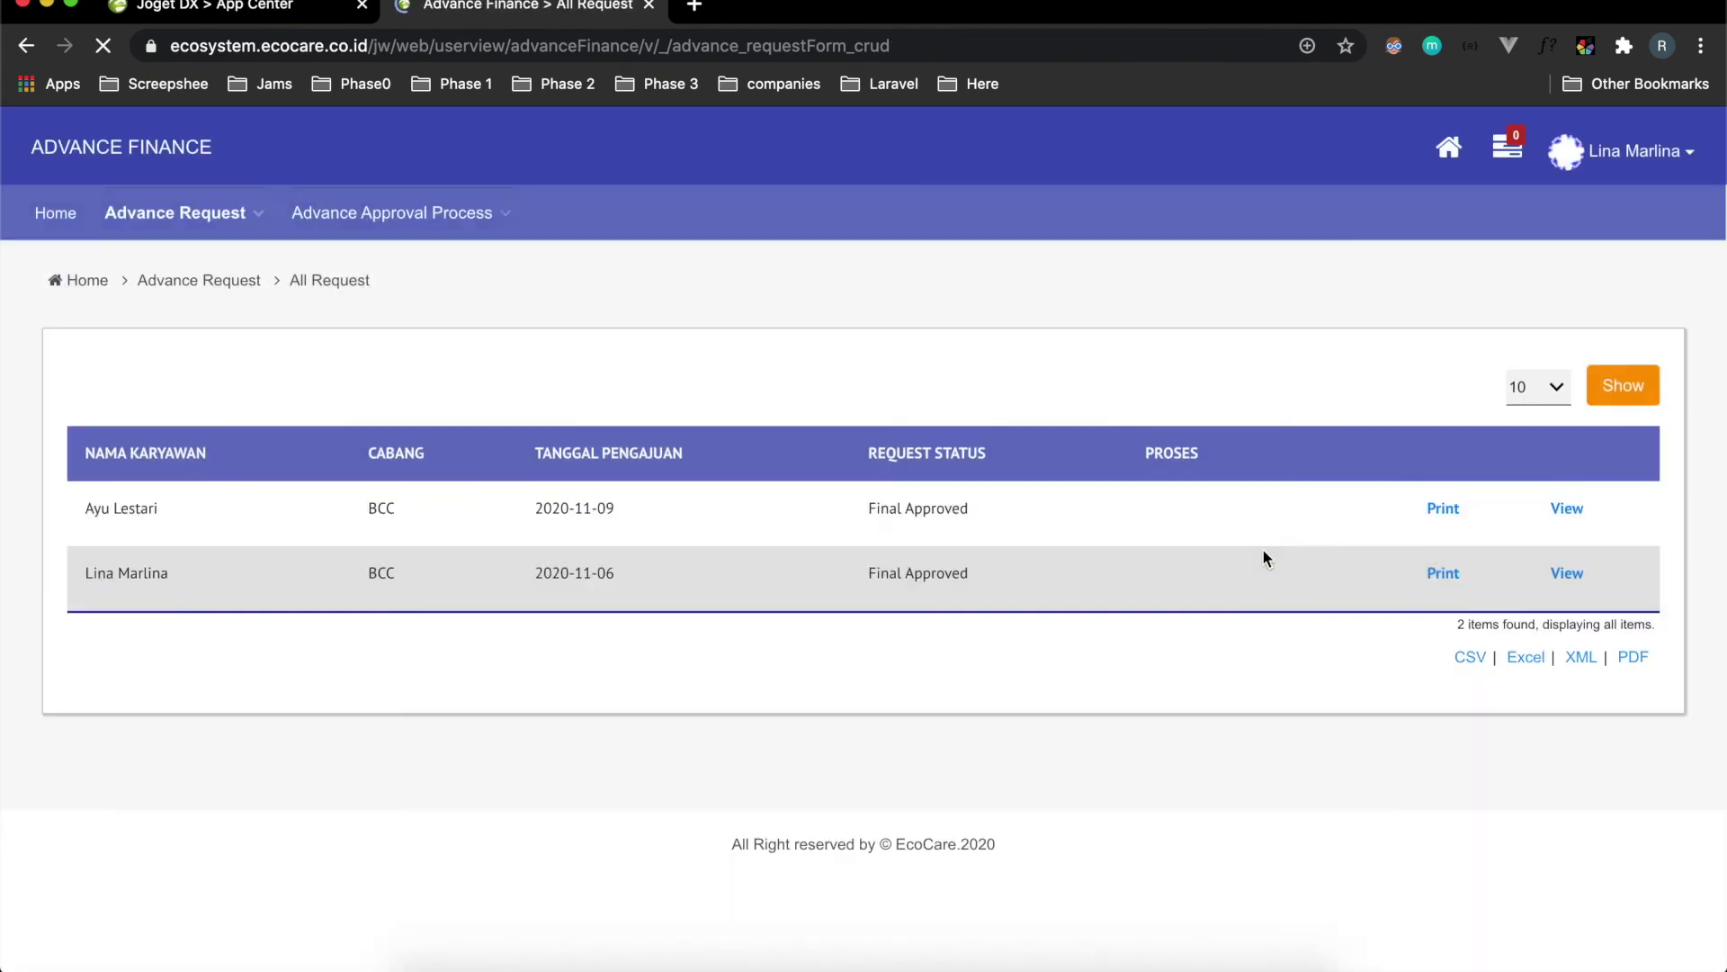
# Open the printable Advance Report for the 2020-11-09 BCC request and review its four approval steps.
pyautogui.click(1443, 509)
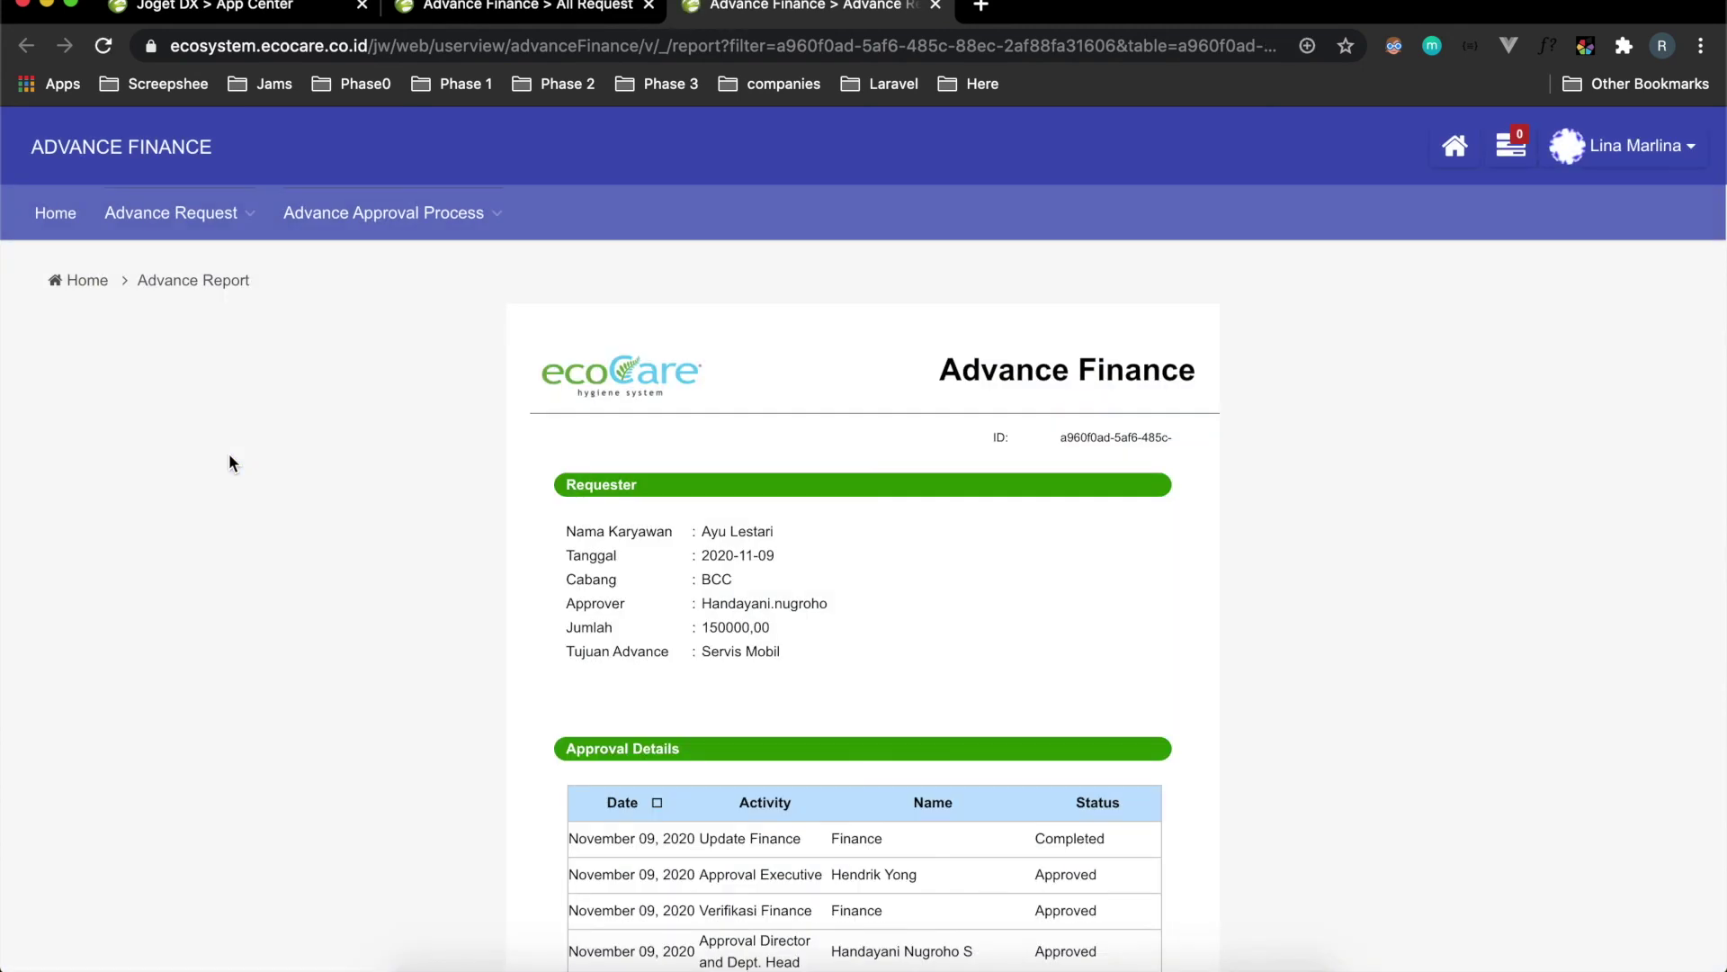
pyautogui.scroll(-5, 607, 318)
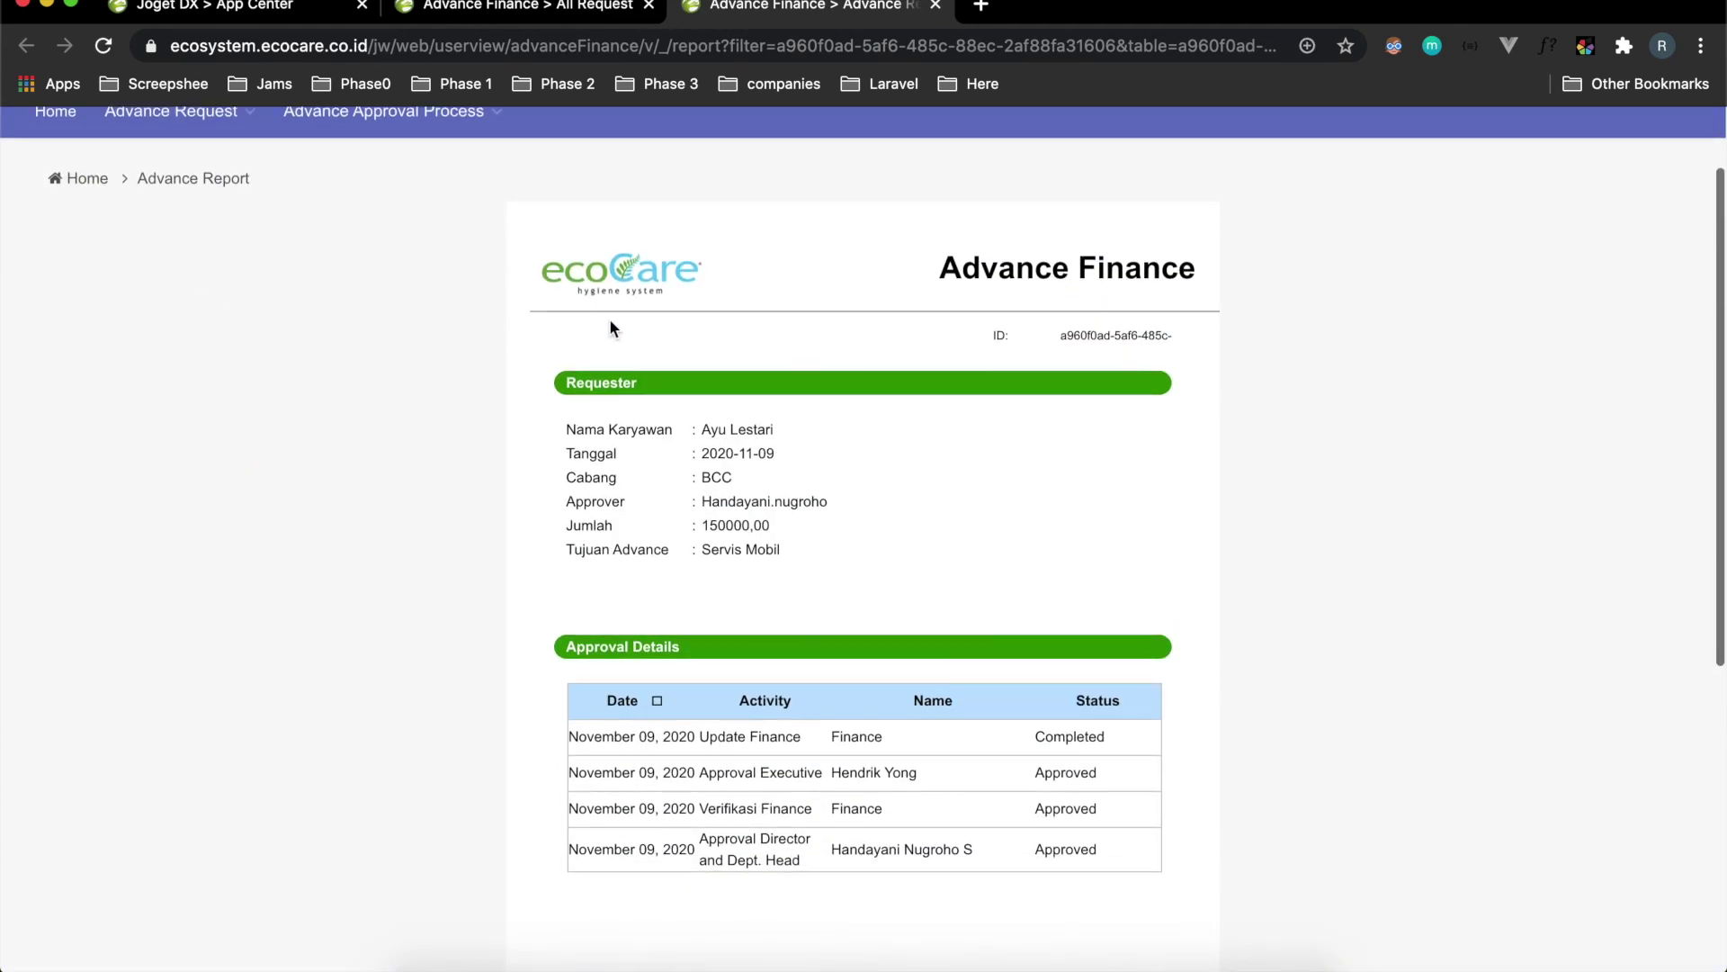
pyautogui.scroll(-3, 644, 351)
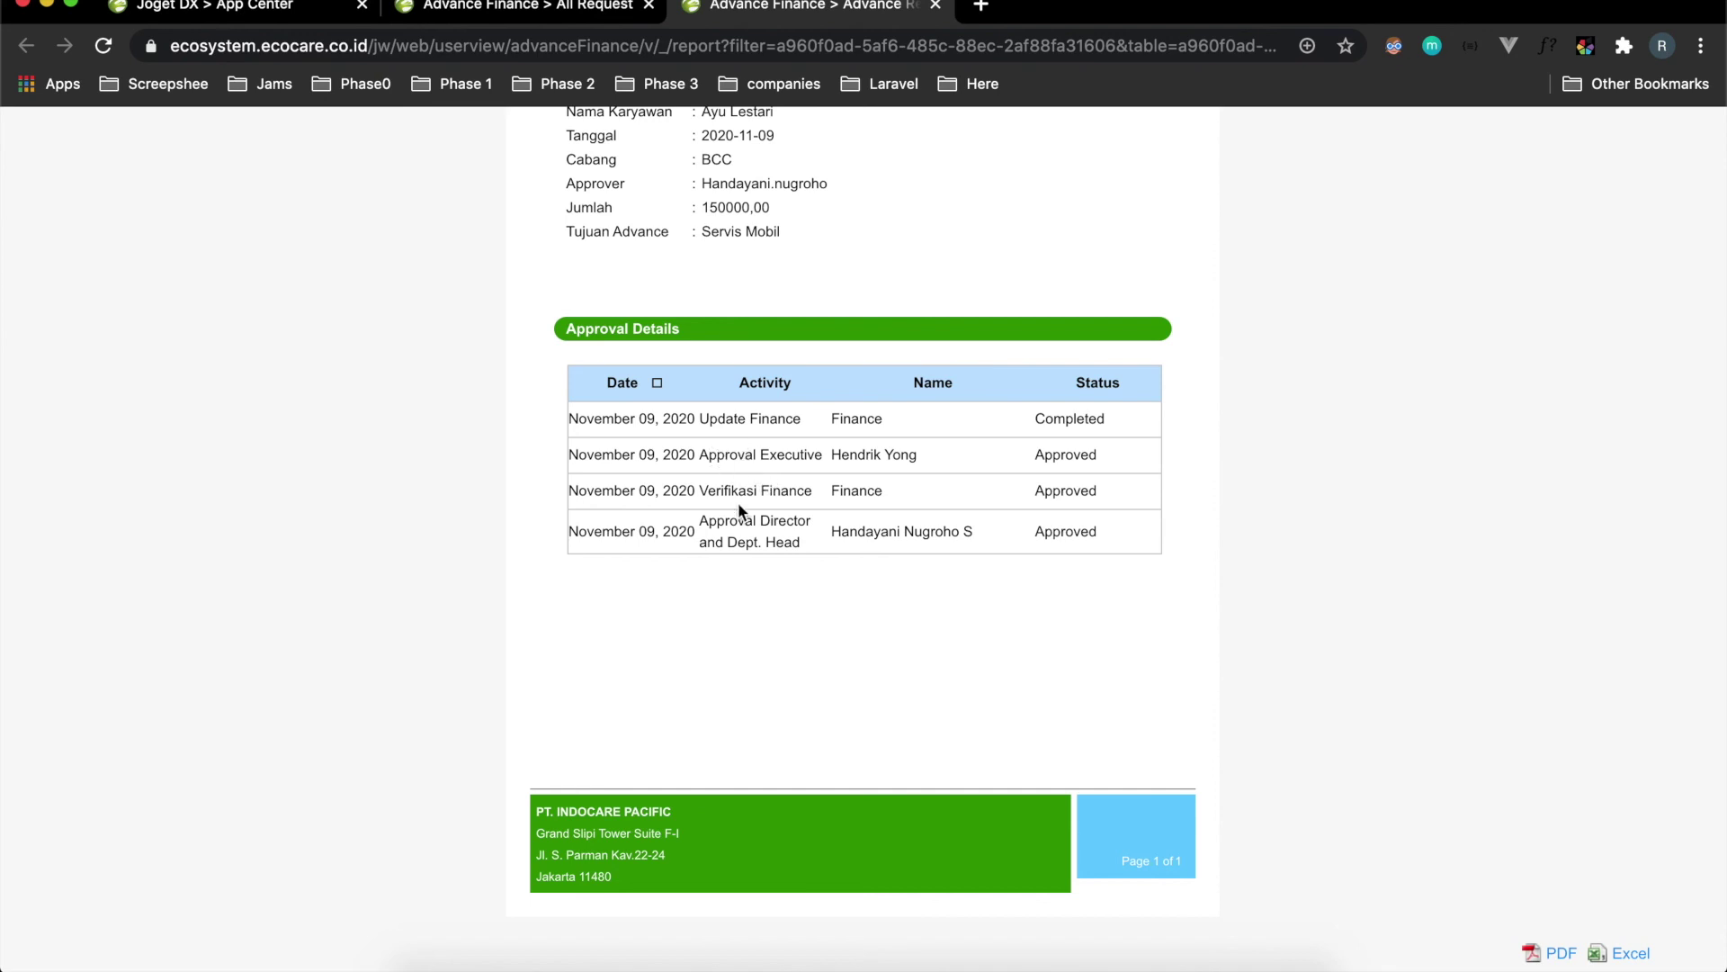
pyautogui.scroll(5, 737, 502)
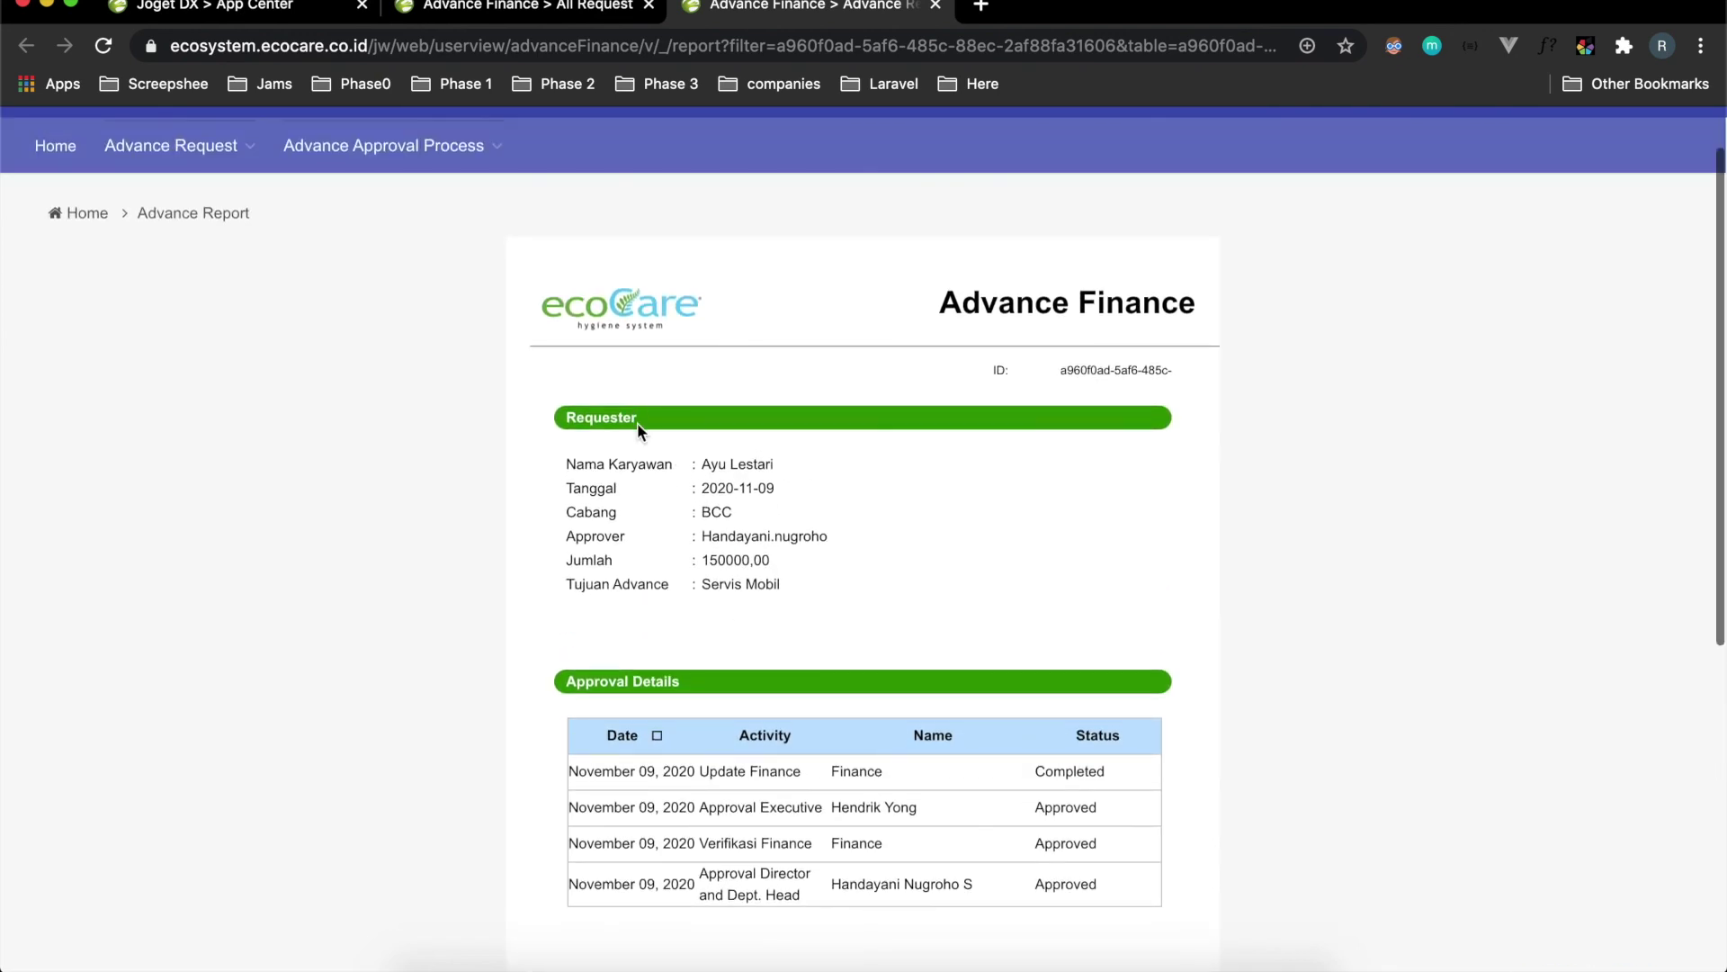
pyautogui.moveTo(703, 466); pyautogui.dragTo(777, 467)
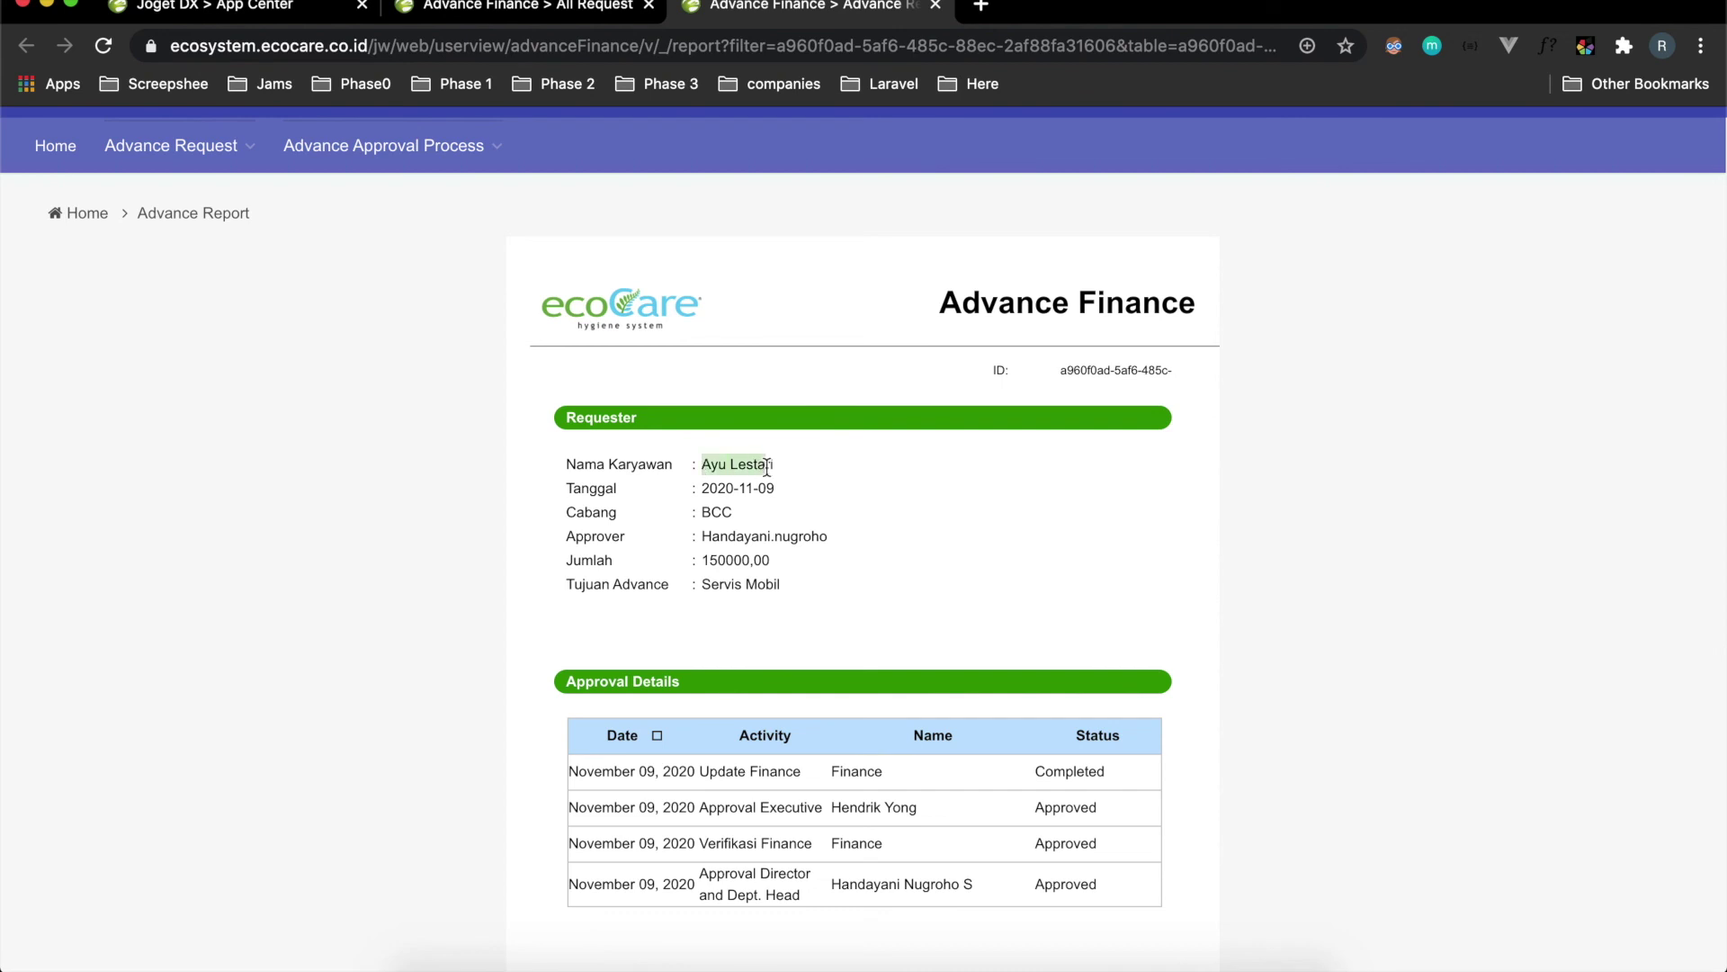
pyautogui.scroll(-4, 831, 591)
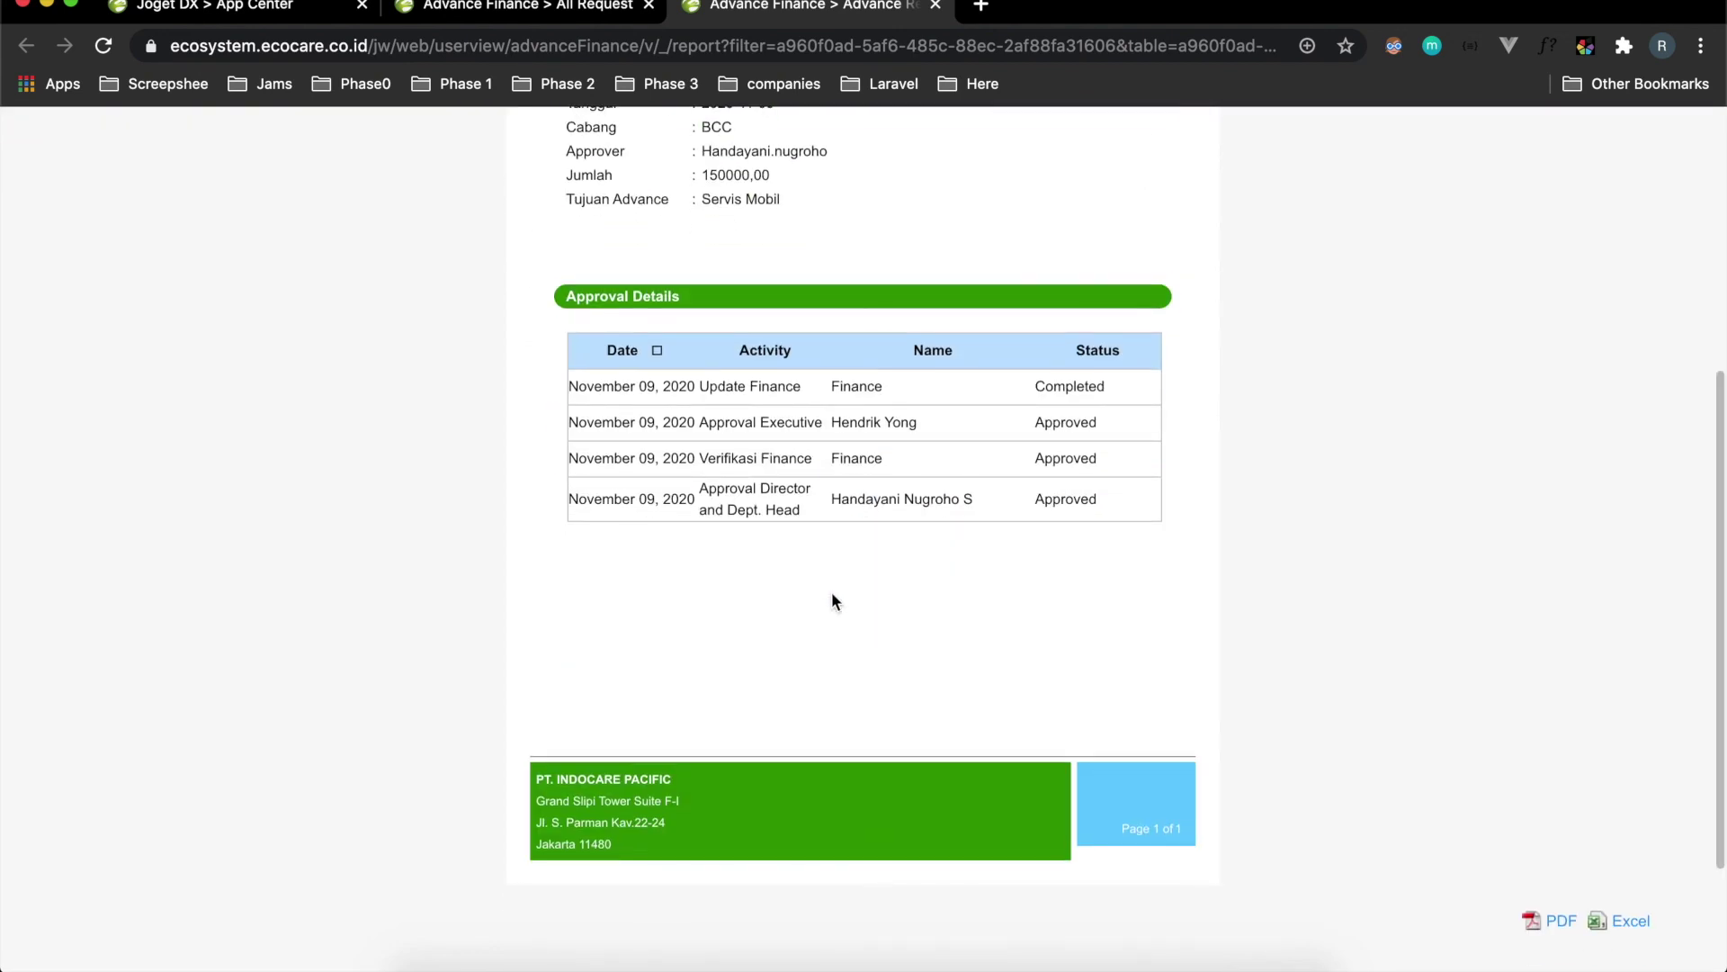
pyautogui.scroll(-2, 832, 598)
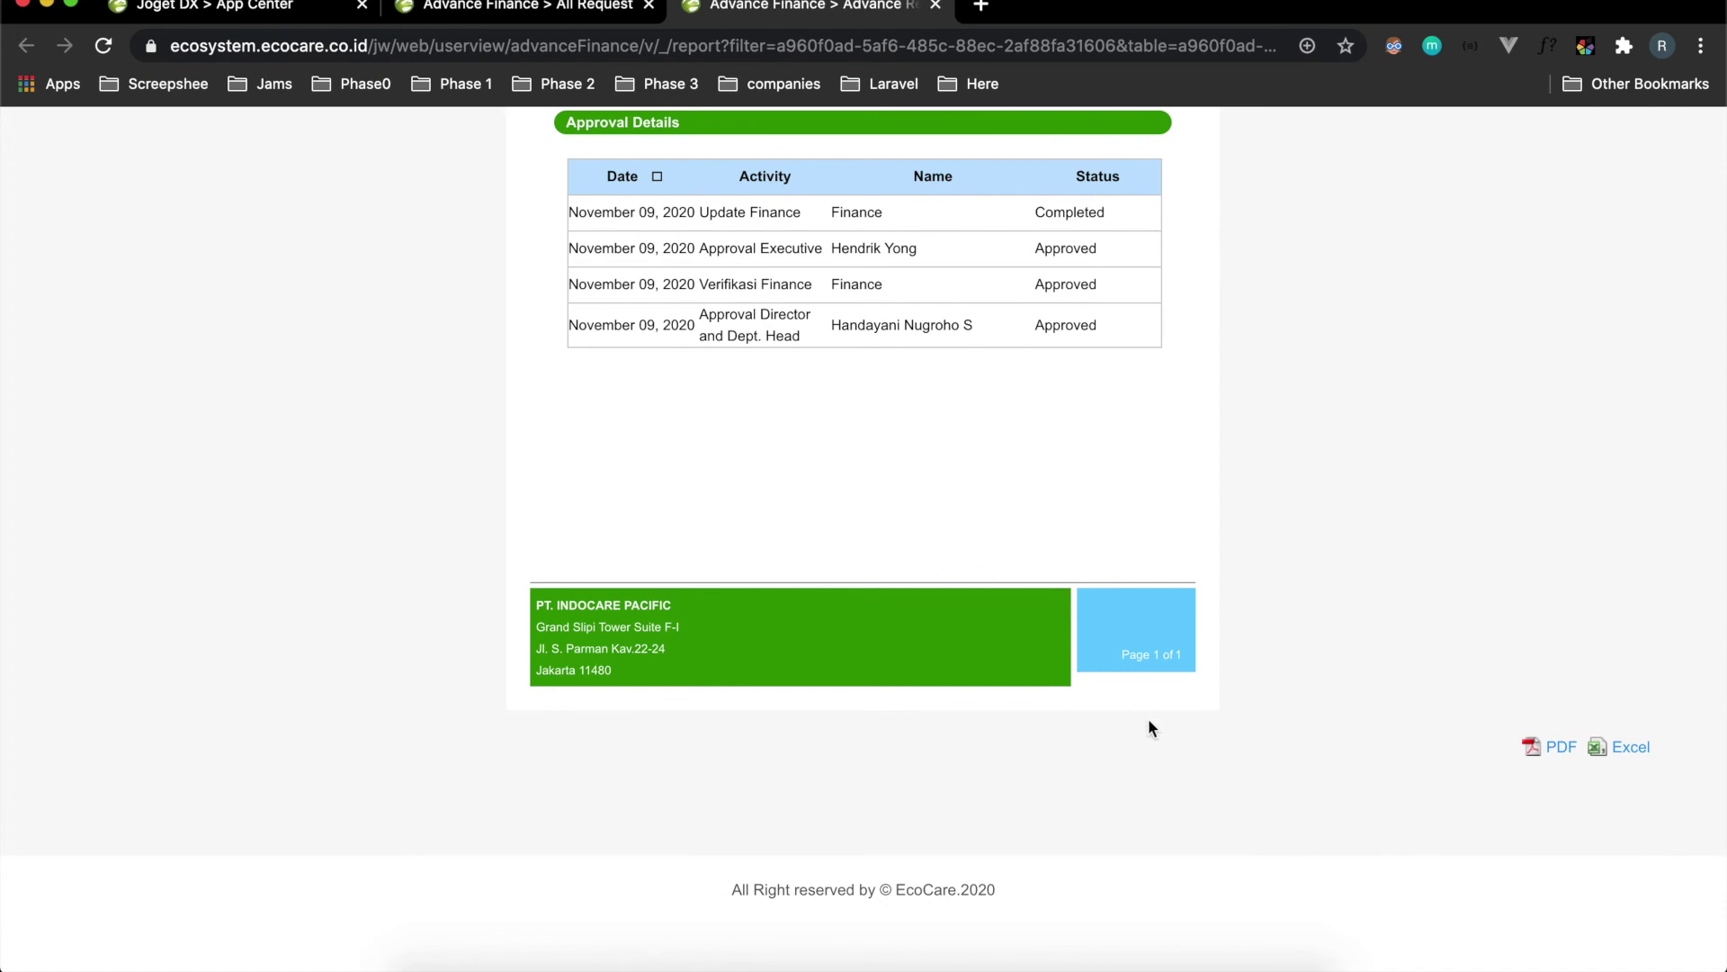
pyautogui.scroll(7, 1292, 750)
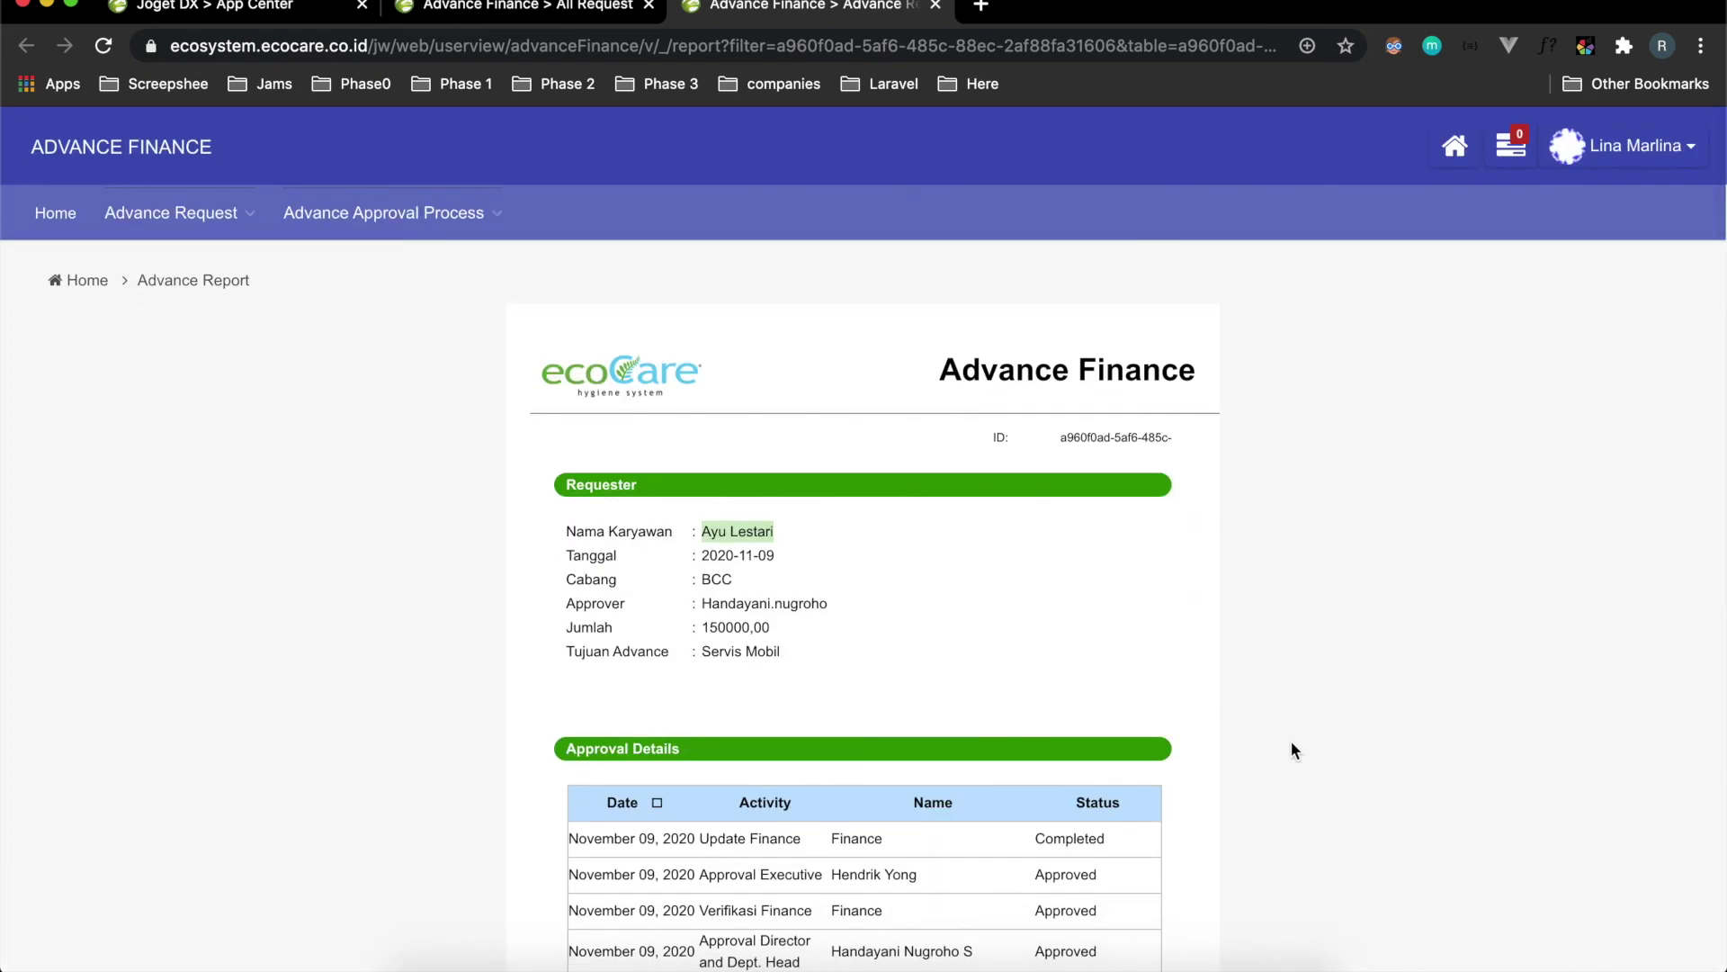
pyautogui.scroll(-5, 1294, 751)
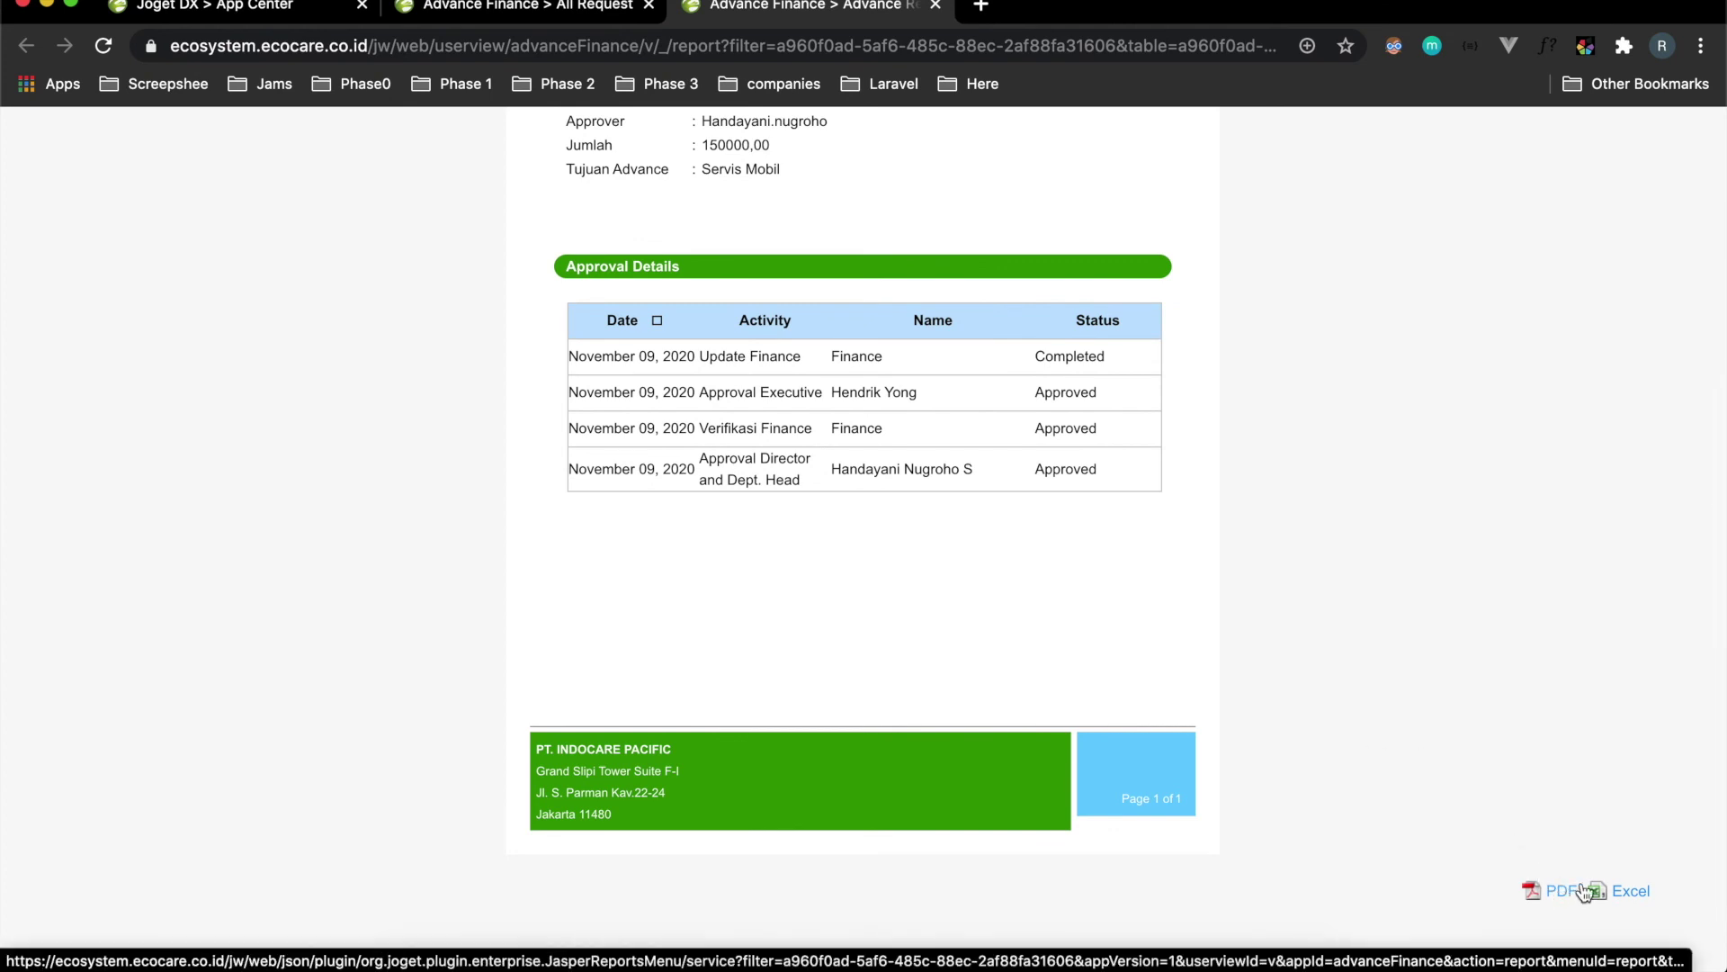
# Generate the Advance Finance report as a PDF and look through it.
pyautogui.click(1536, 892)
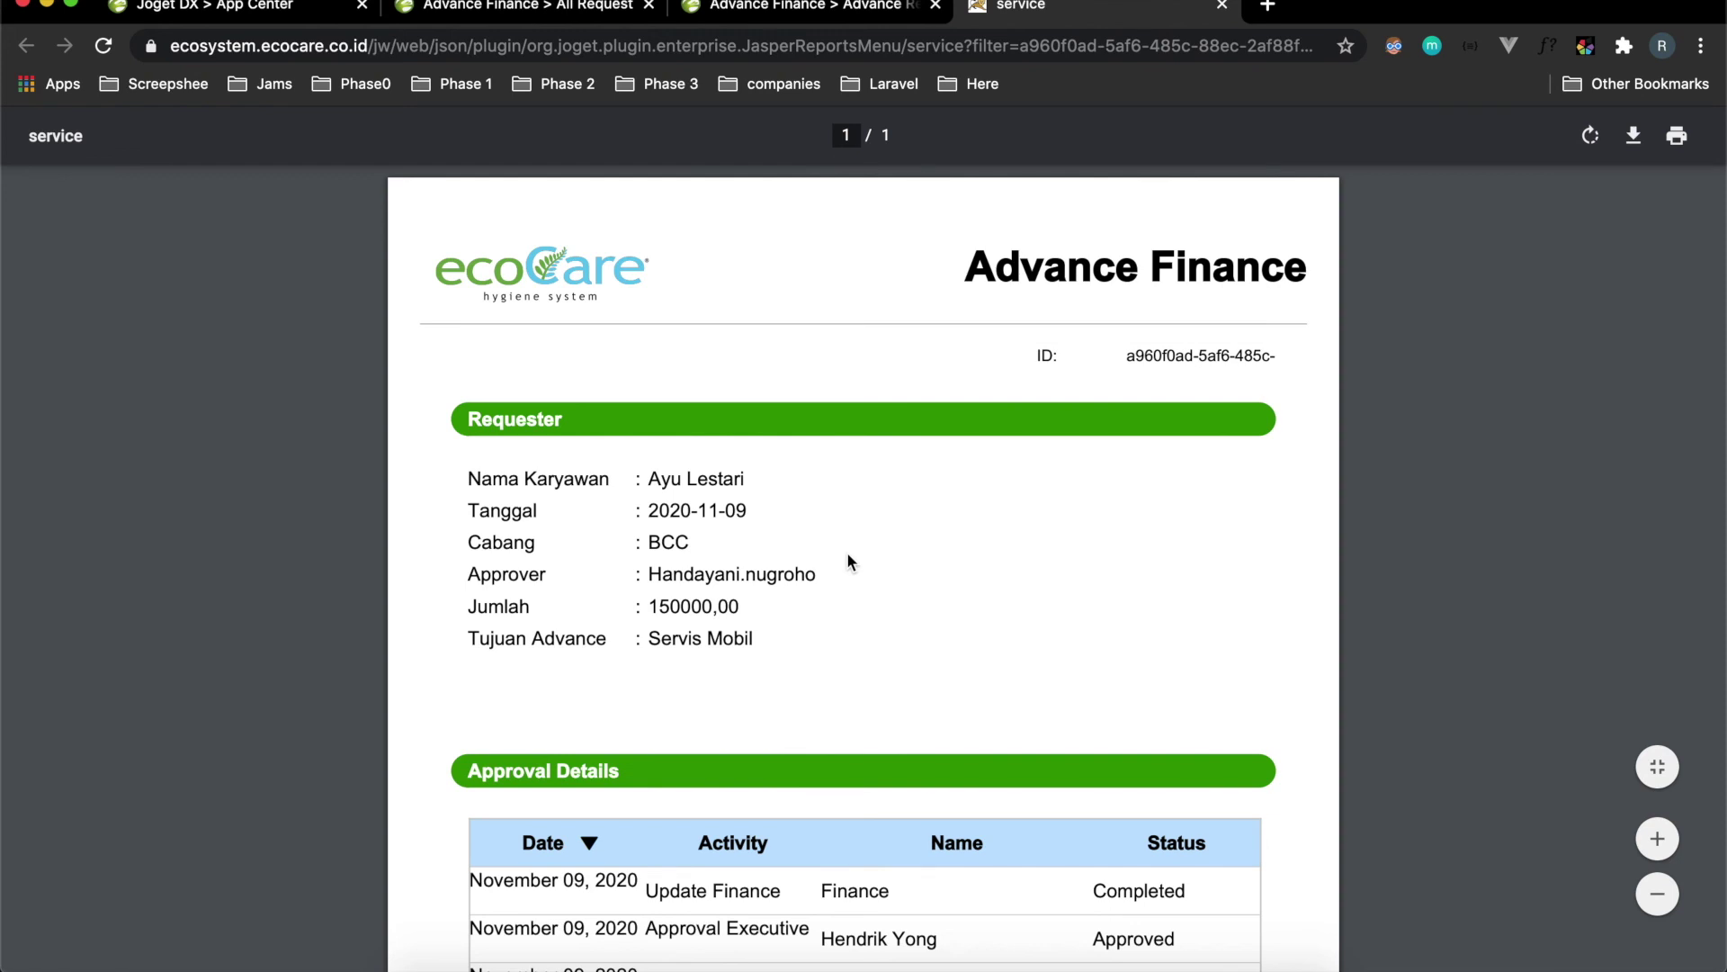
pyautogui.scroll(-5, 846, 553)
pyautogui.scroll(-3, 849, 560)
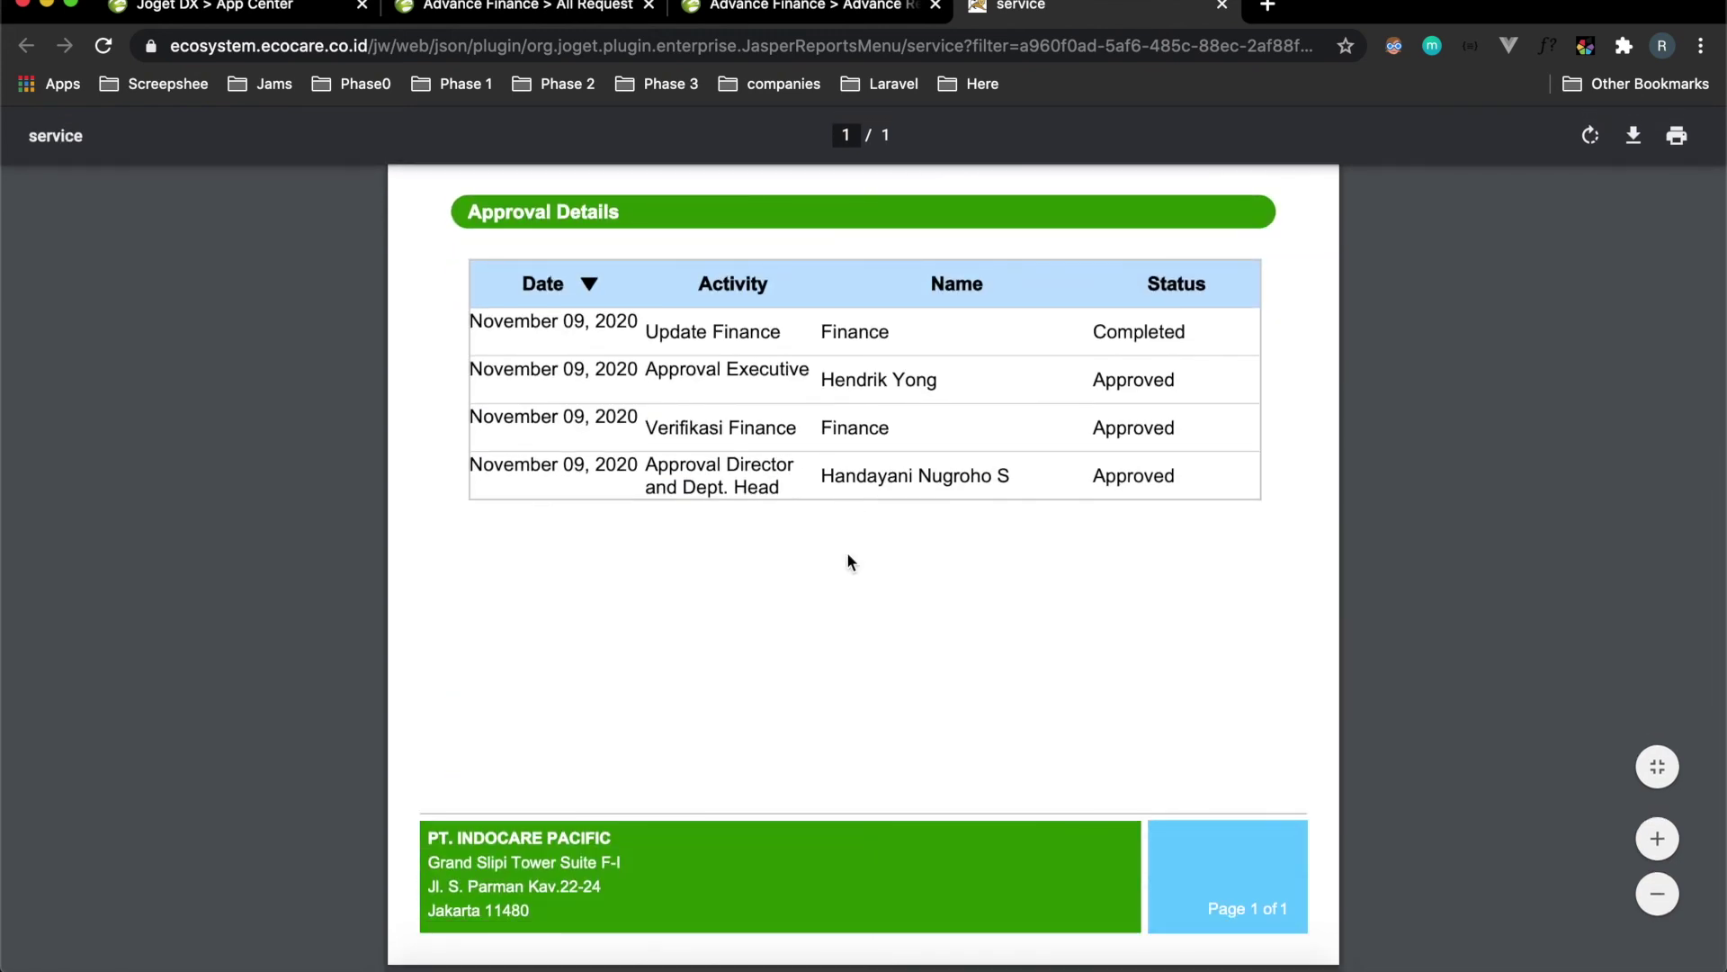
pyautogui.scroll(10, 855, 558)
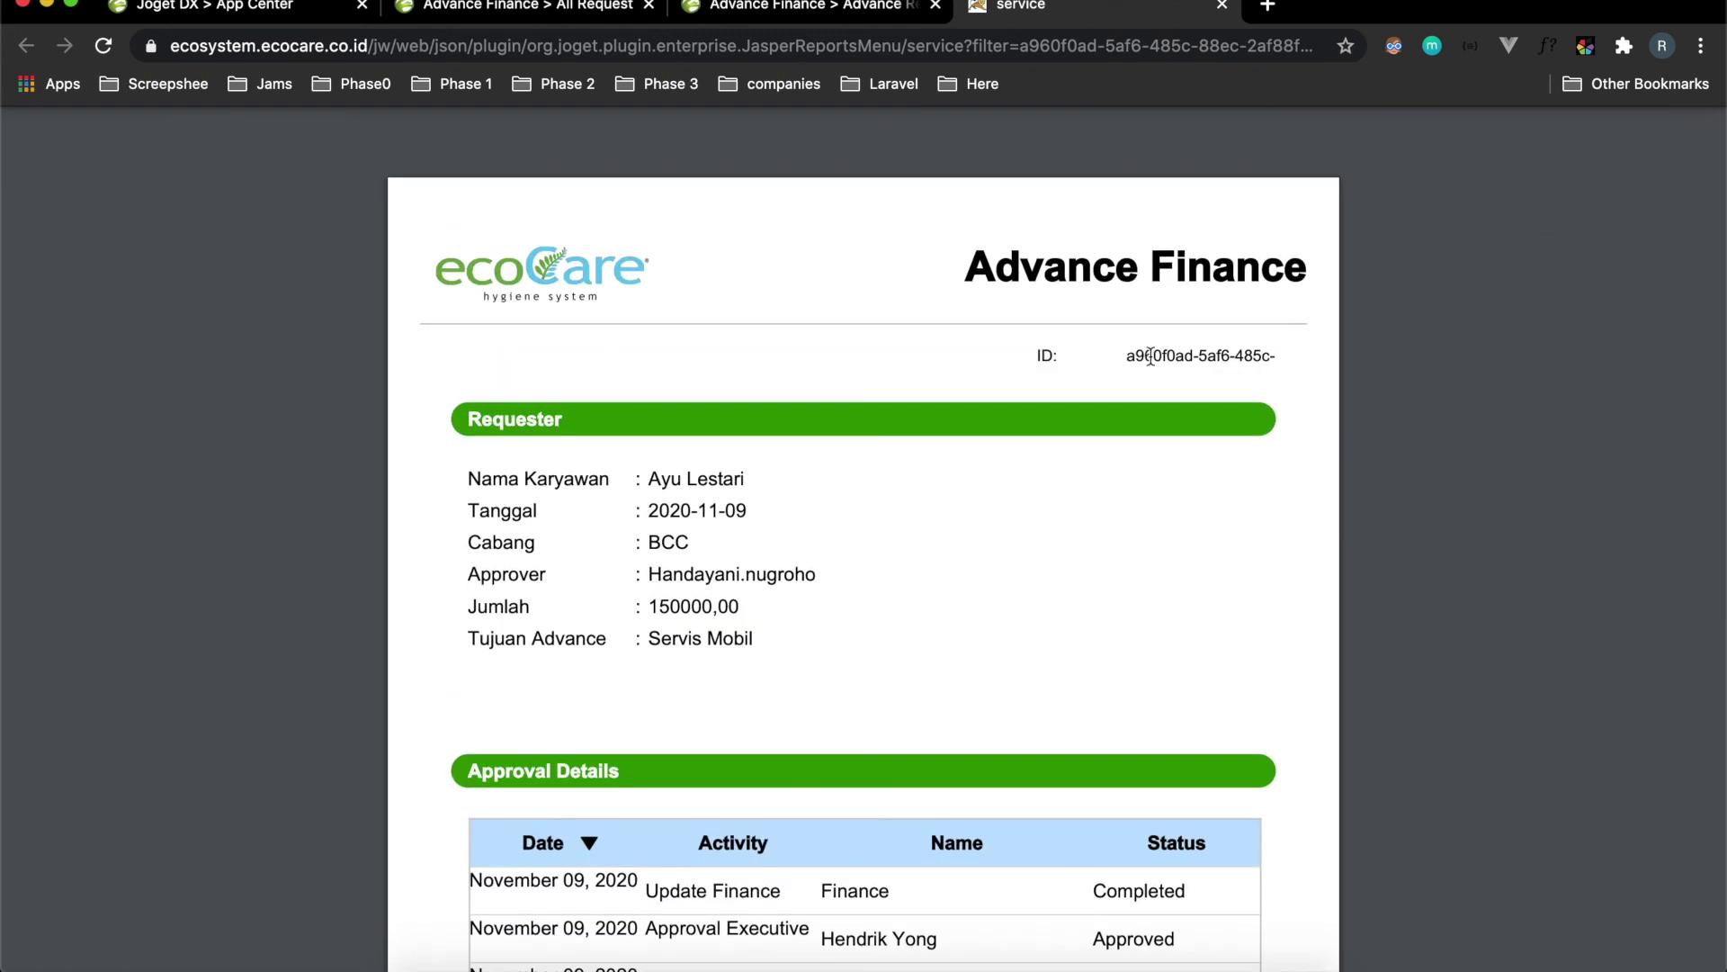
pyautogui.scroll(-3, 1151, 358)
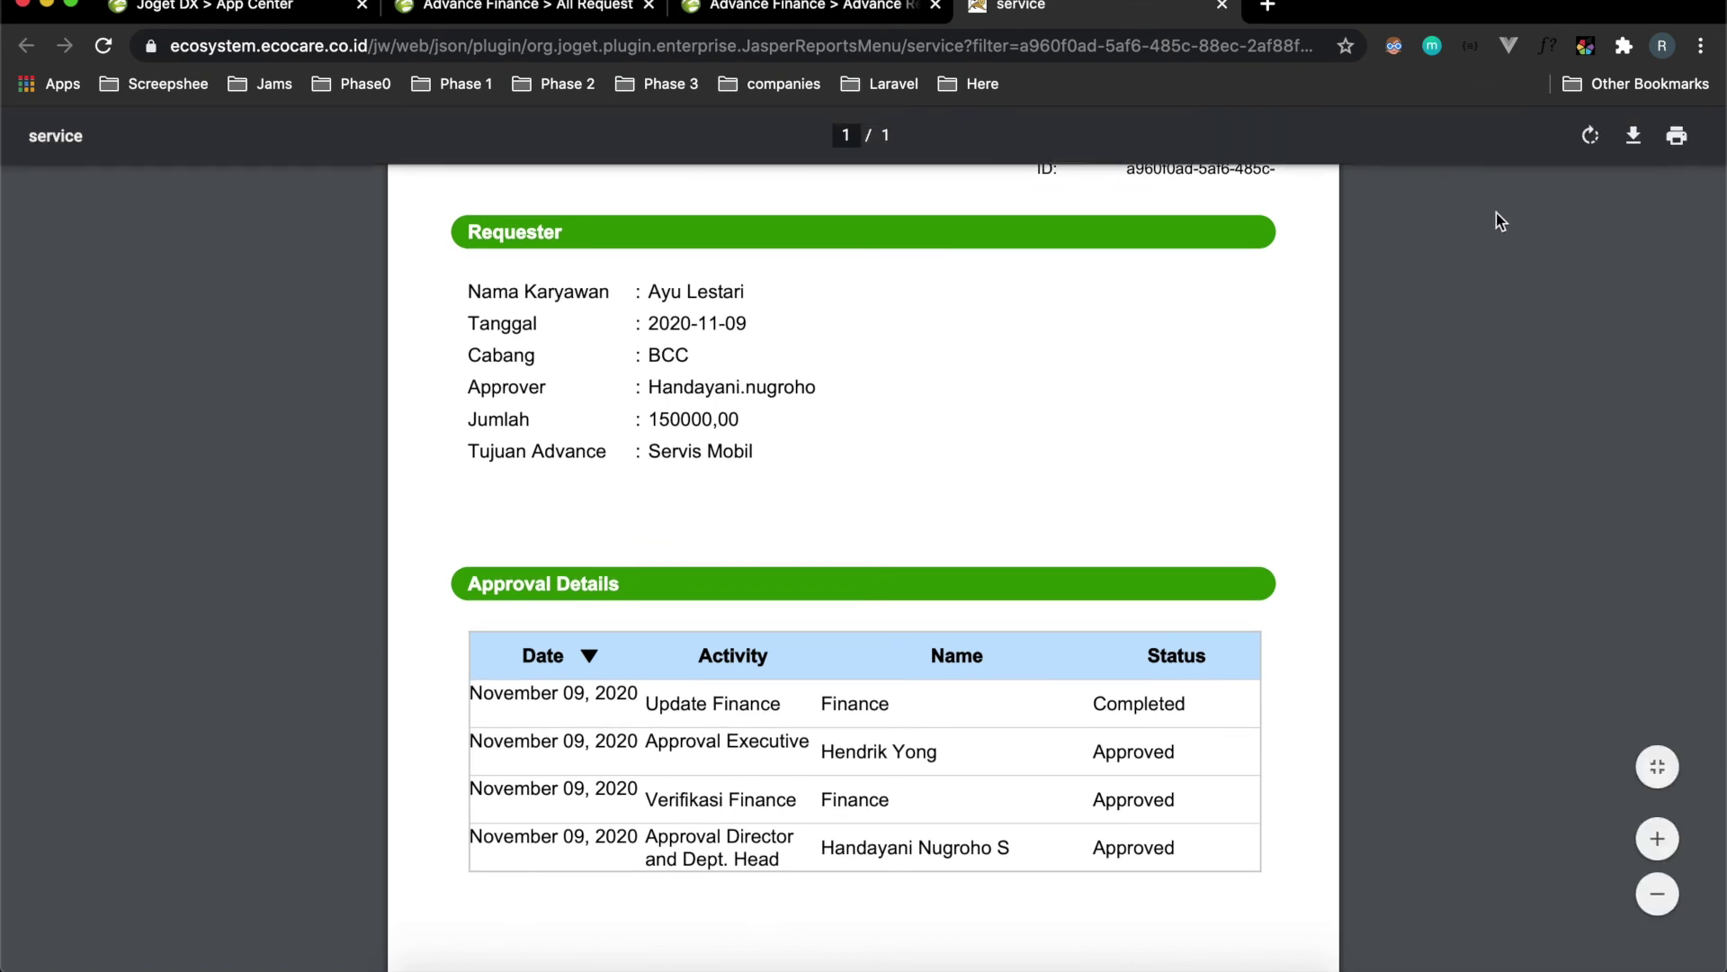
# Download the PDF to Downloads as report (1).pdf and open it.
pyautogui.click(1635, 139)
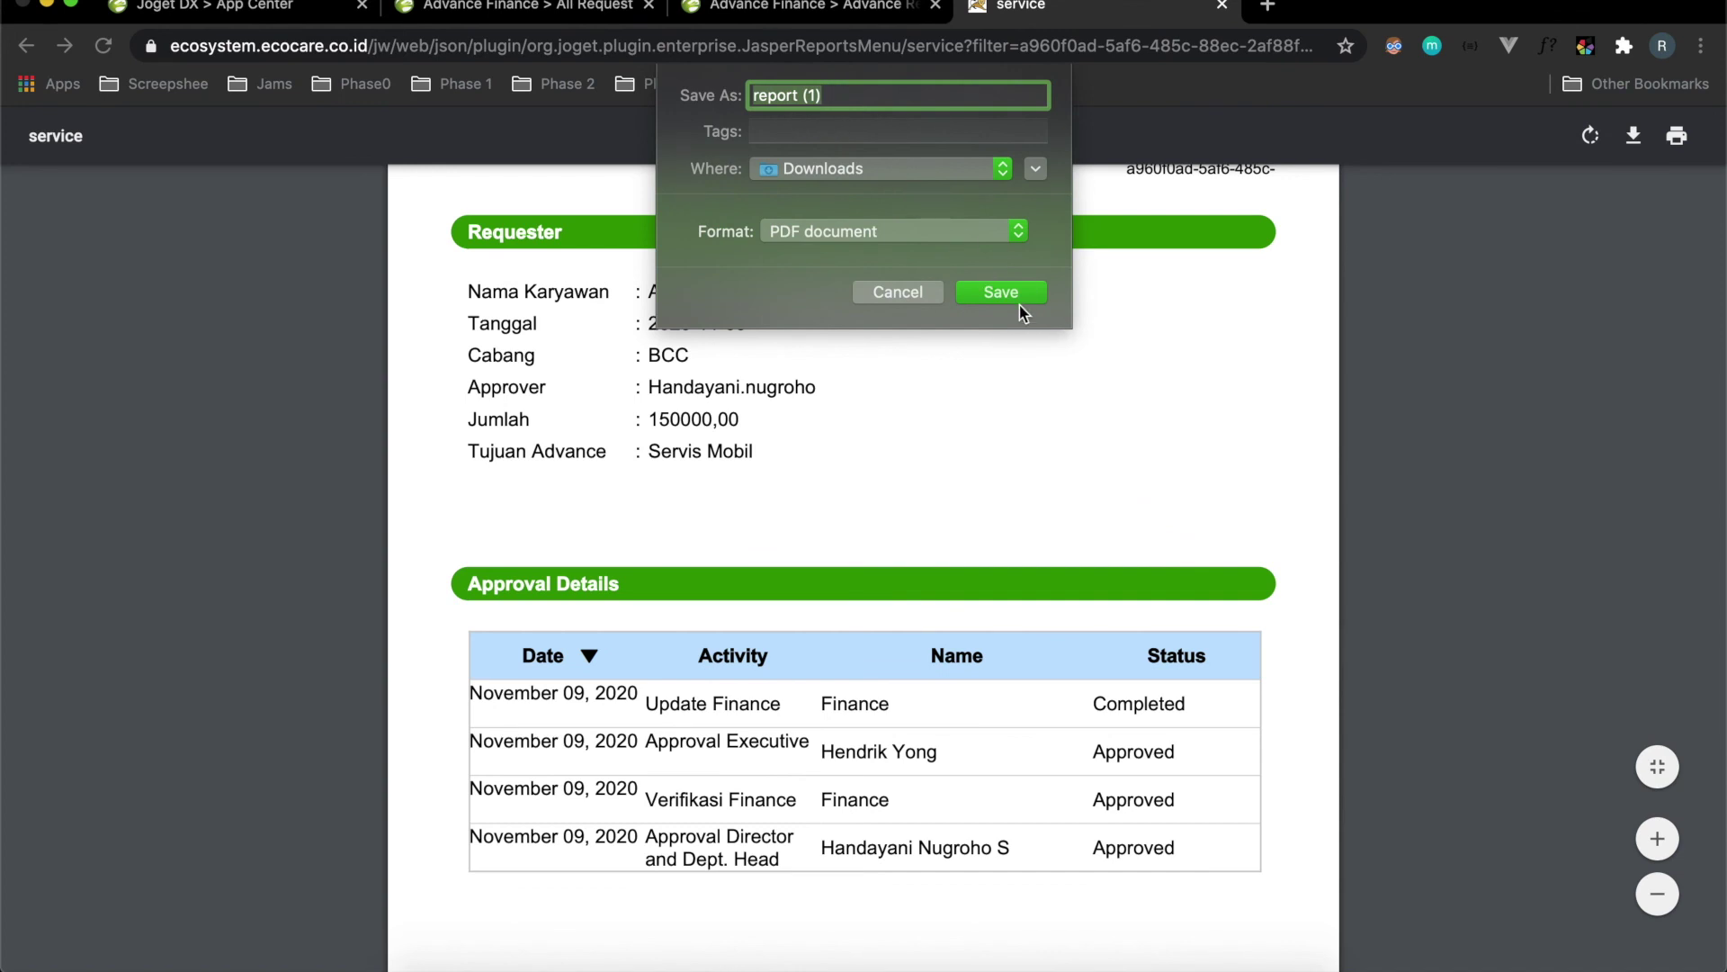
pyautogui.click(998, 291)
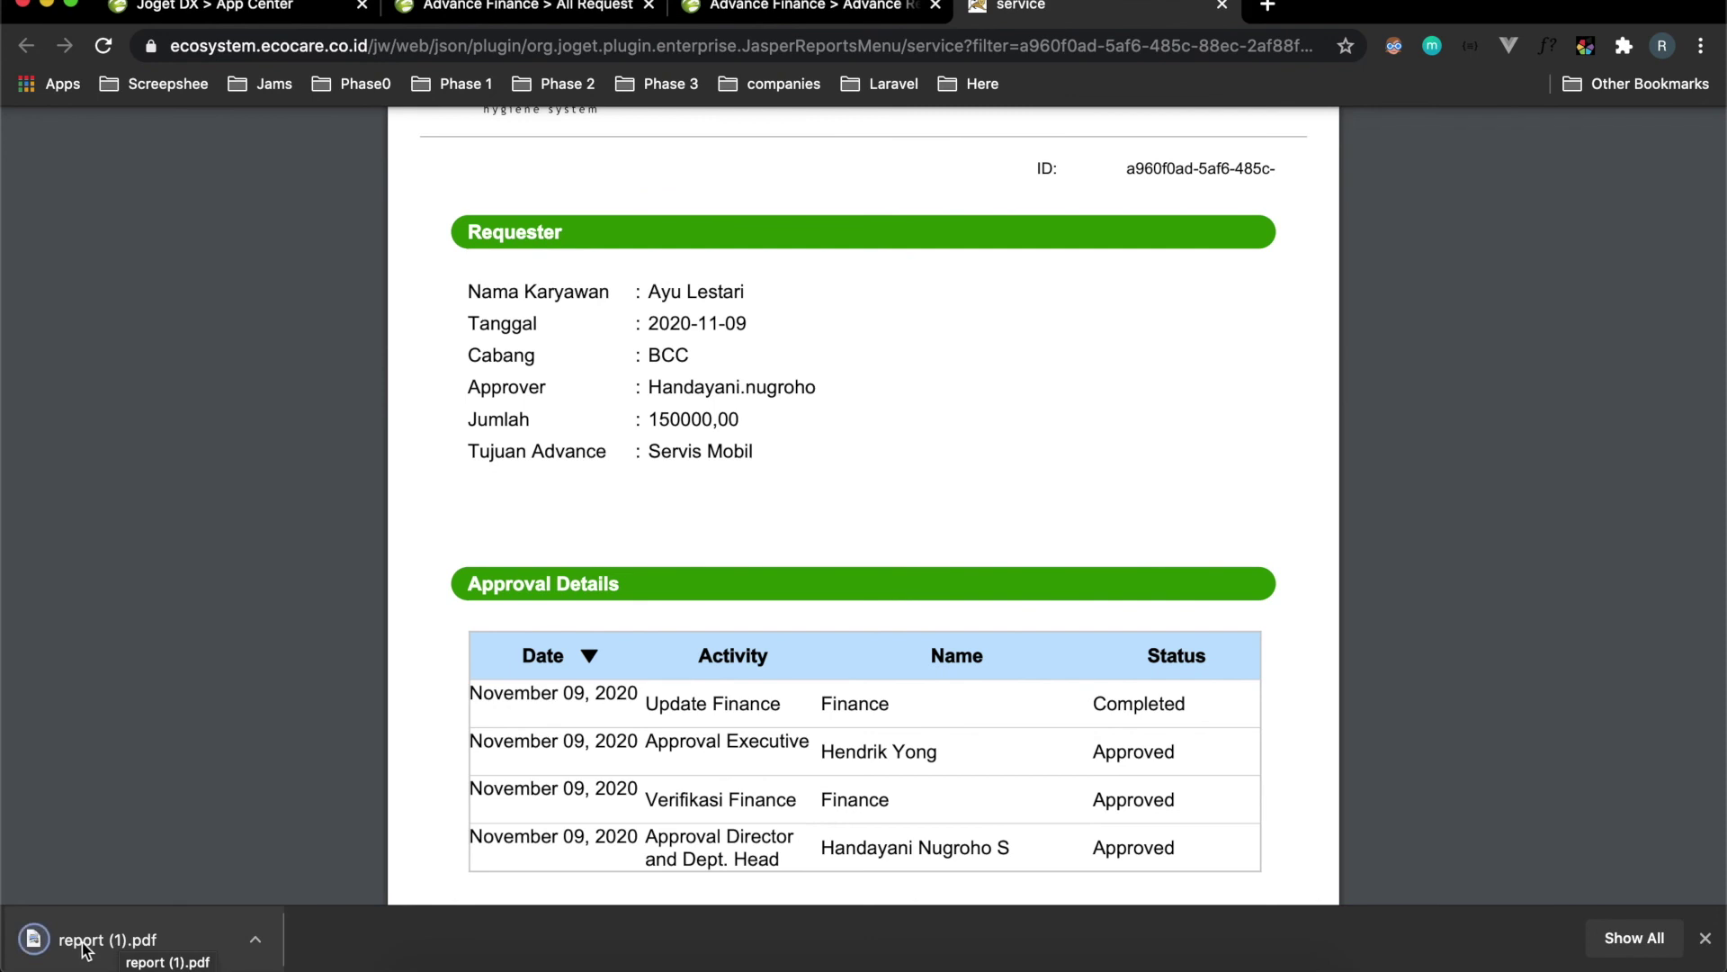
pyautogui.click(85, 950)
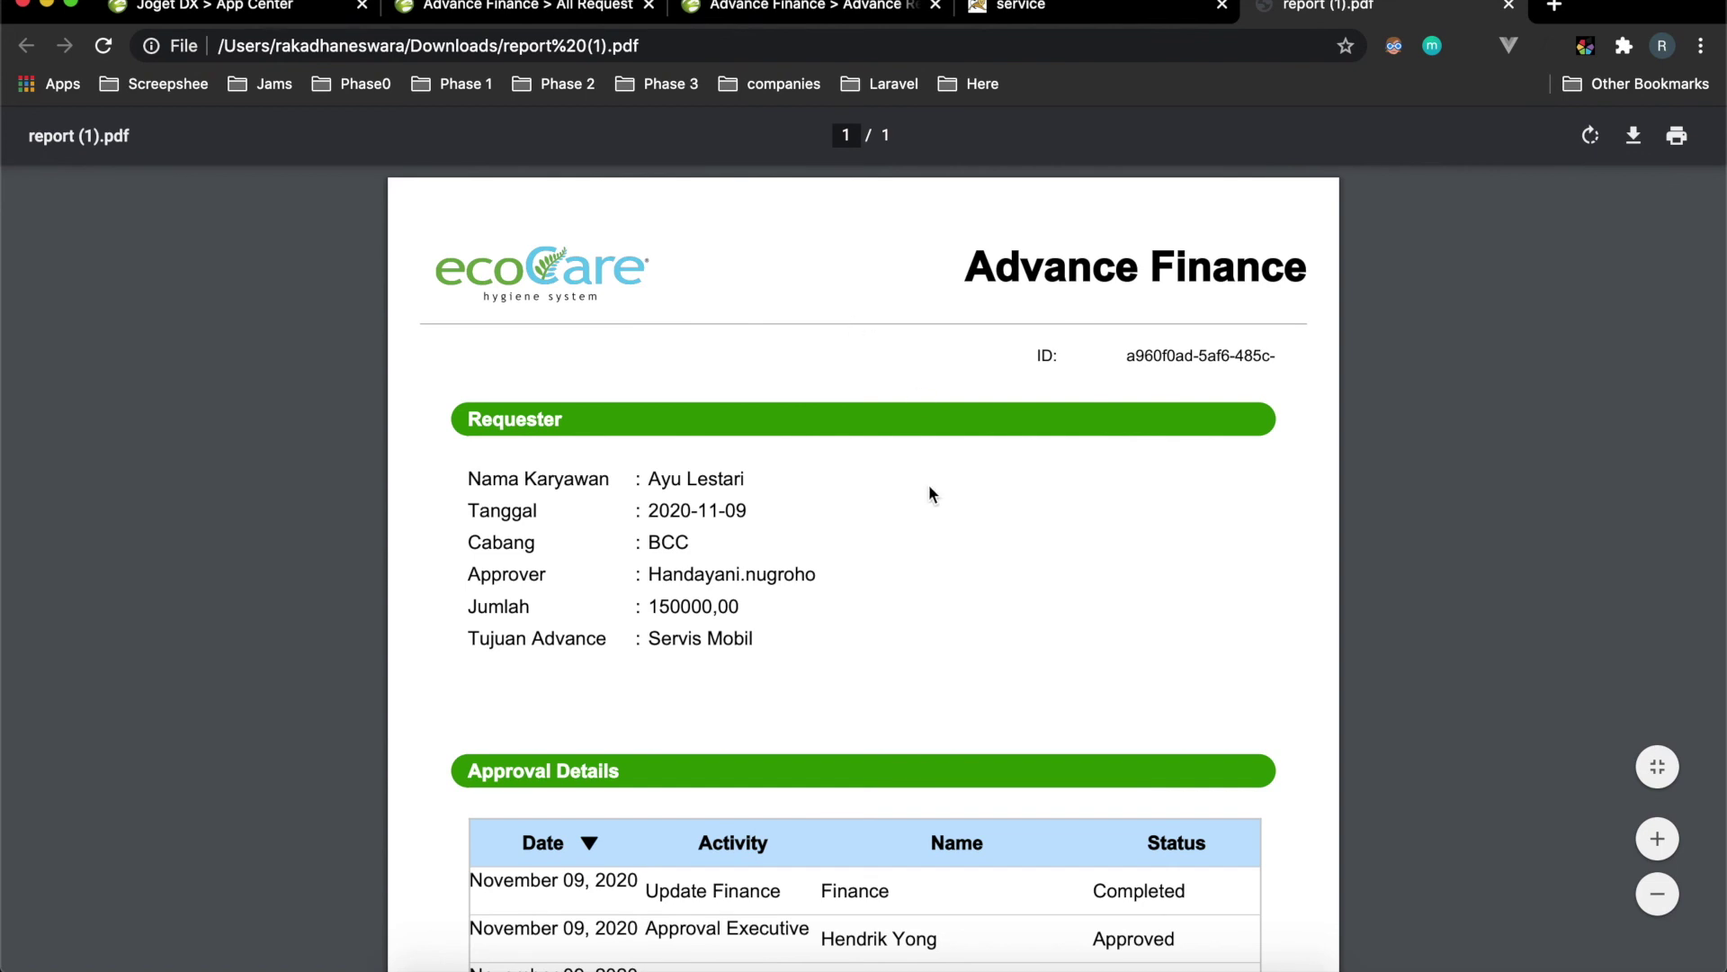
# Review the downloaded PDF, then close both PDF report tabs.
pyautogui.scroll(-10, 931, 494)
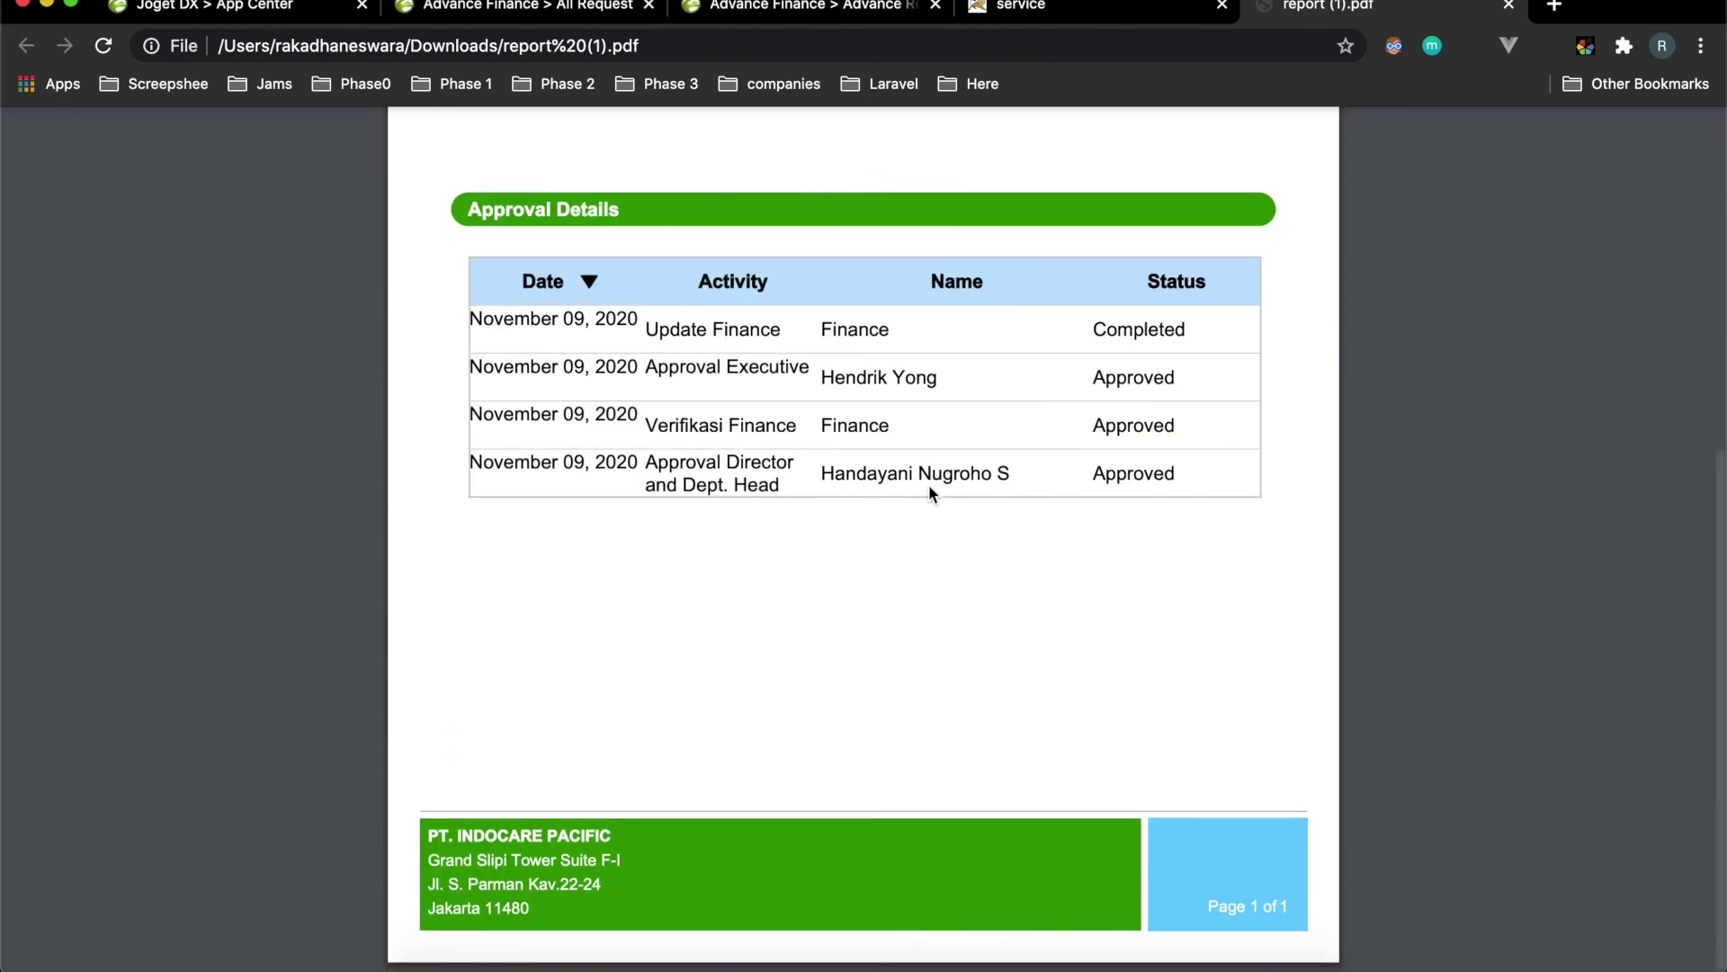
pyautogui.scroll(10, 929, 484)
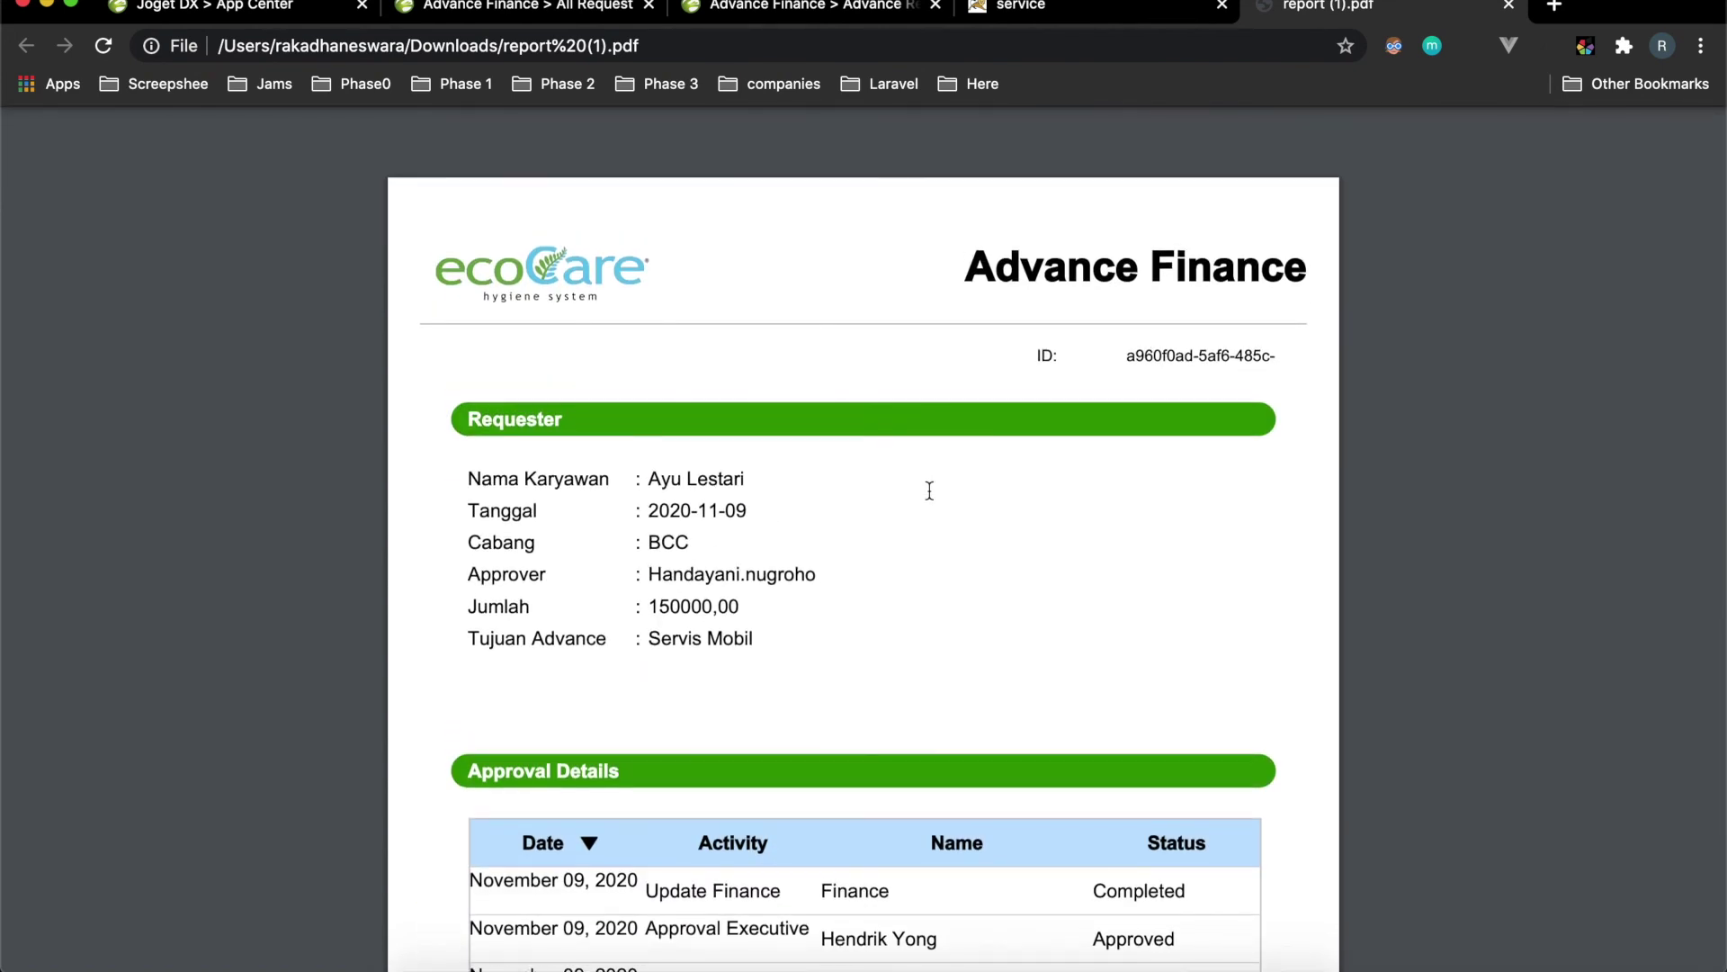
pyautogui.scroll(-2, 959, 619)
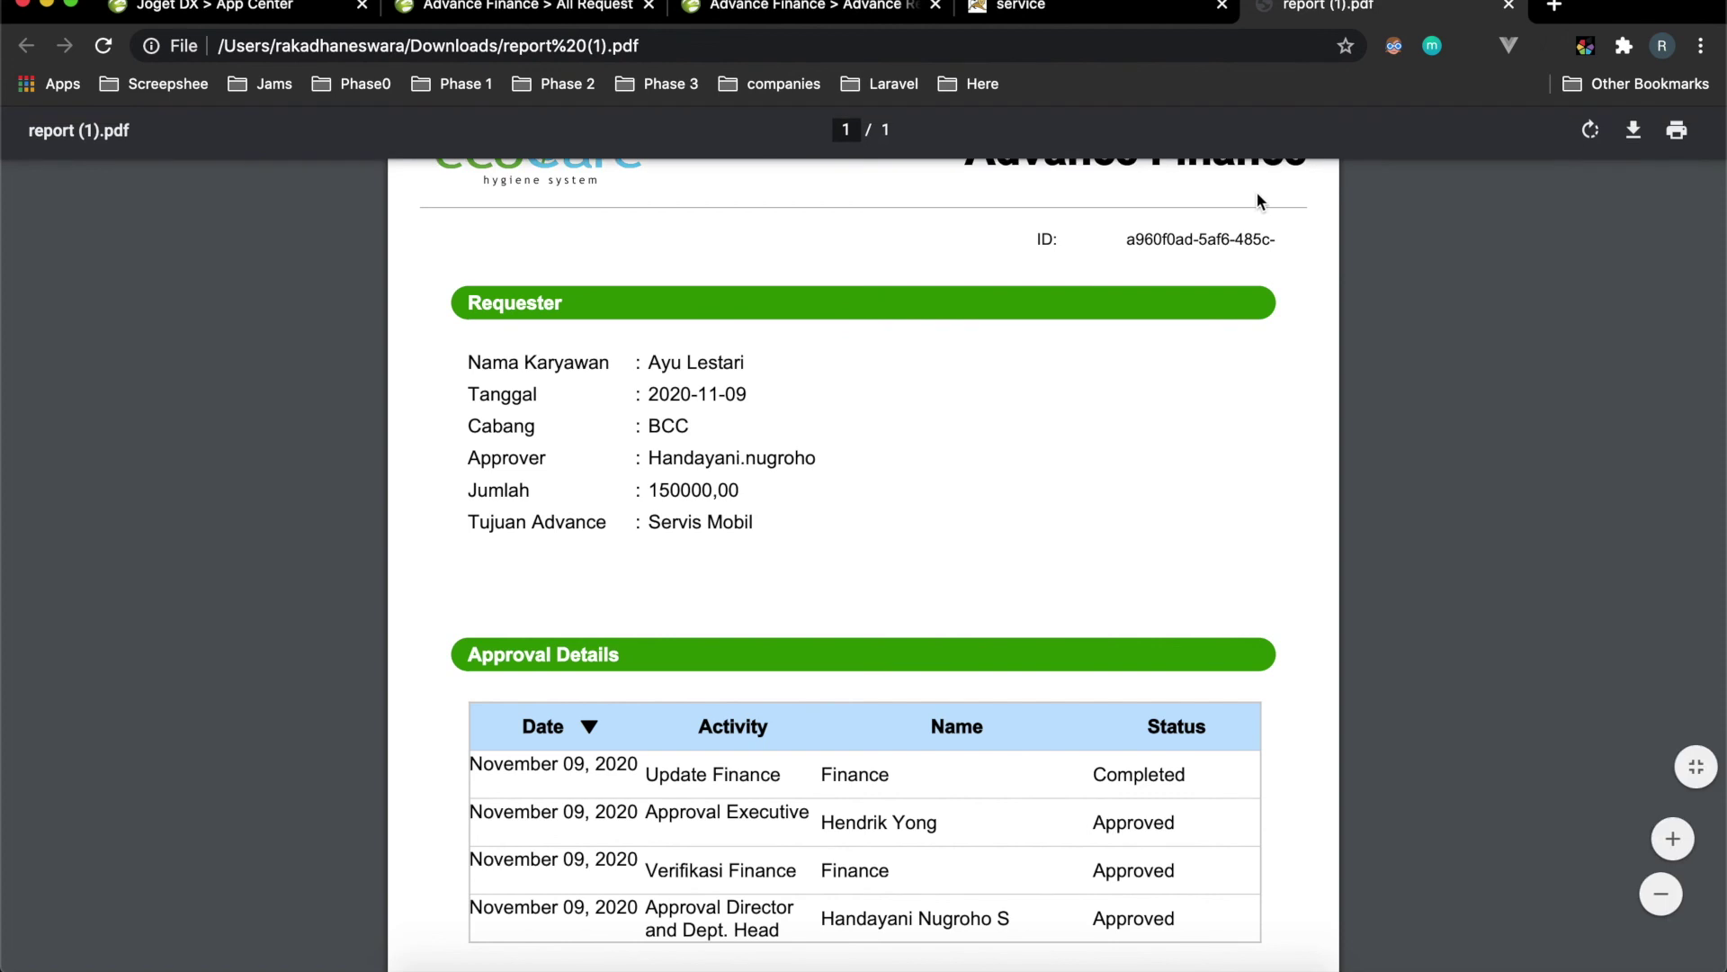
pyautogui.scroll(2, 1067, 454)
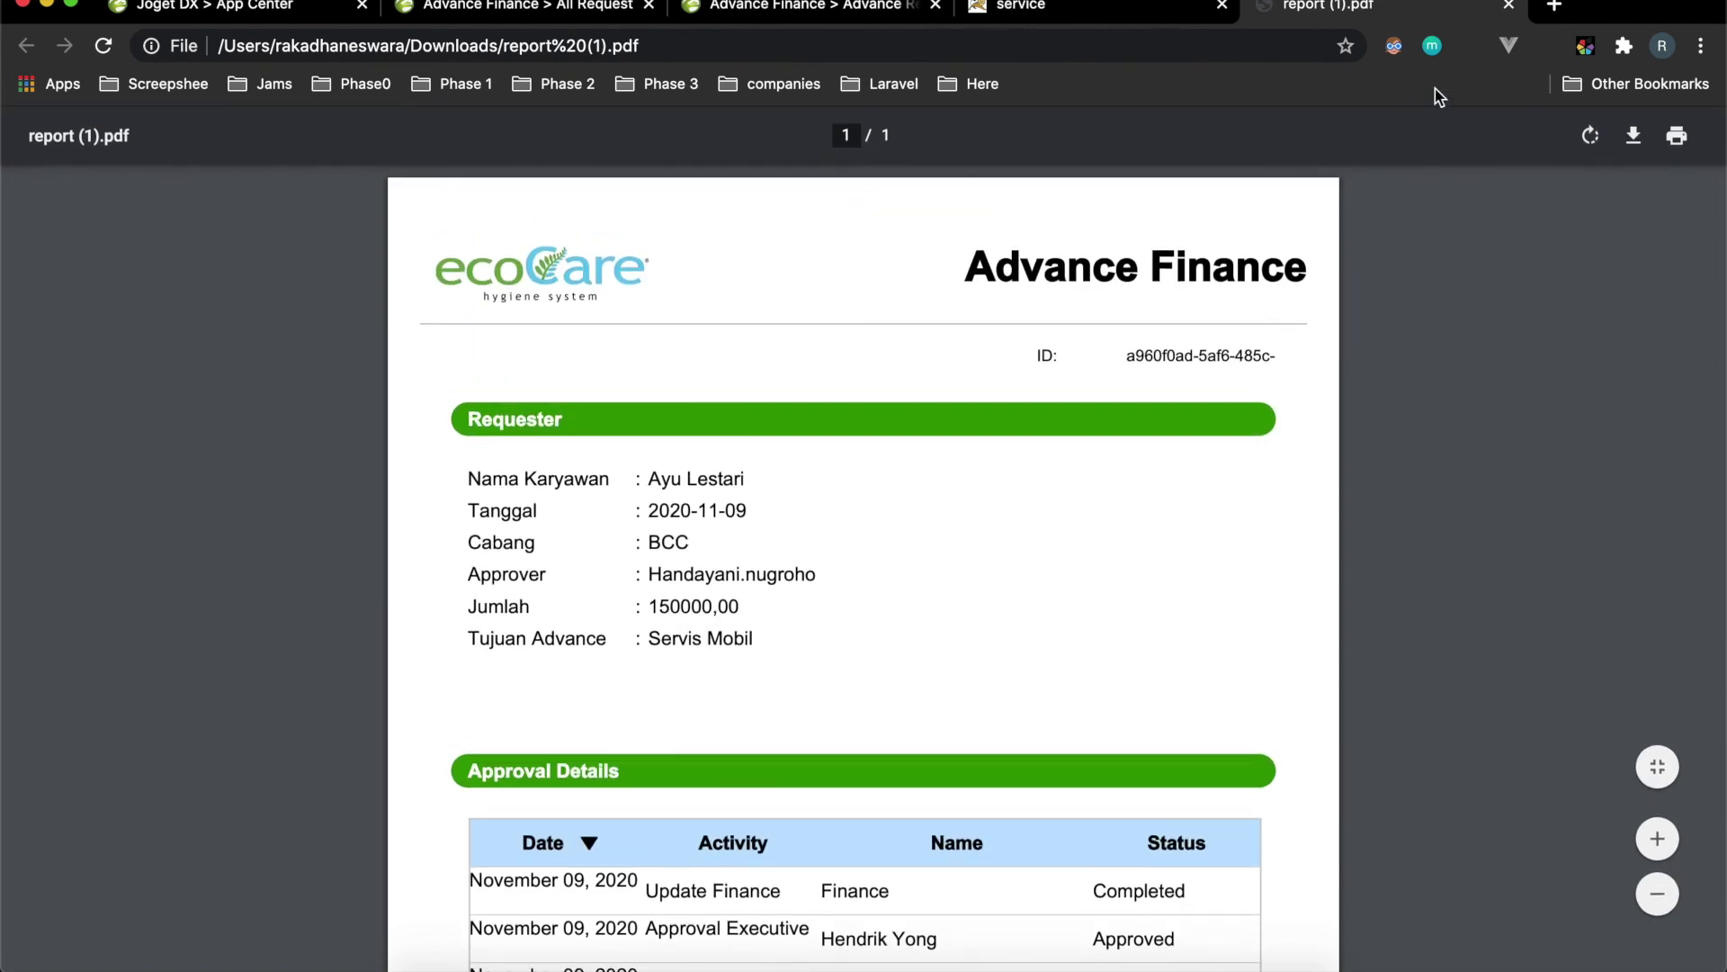
pyautogui.click(1510, 7)
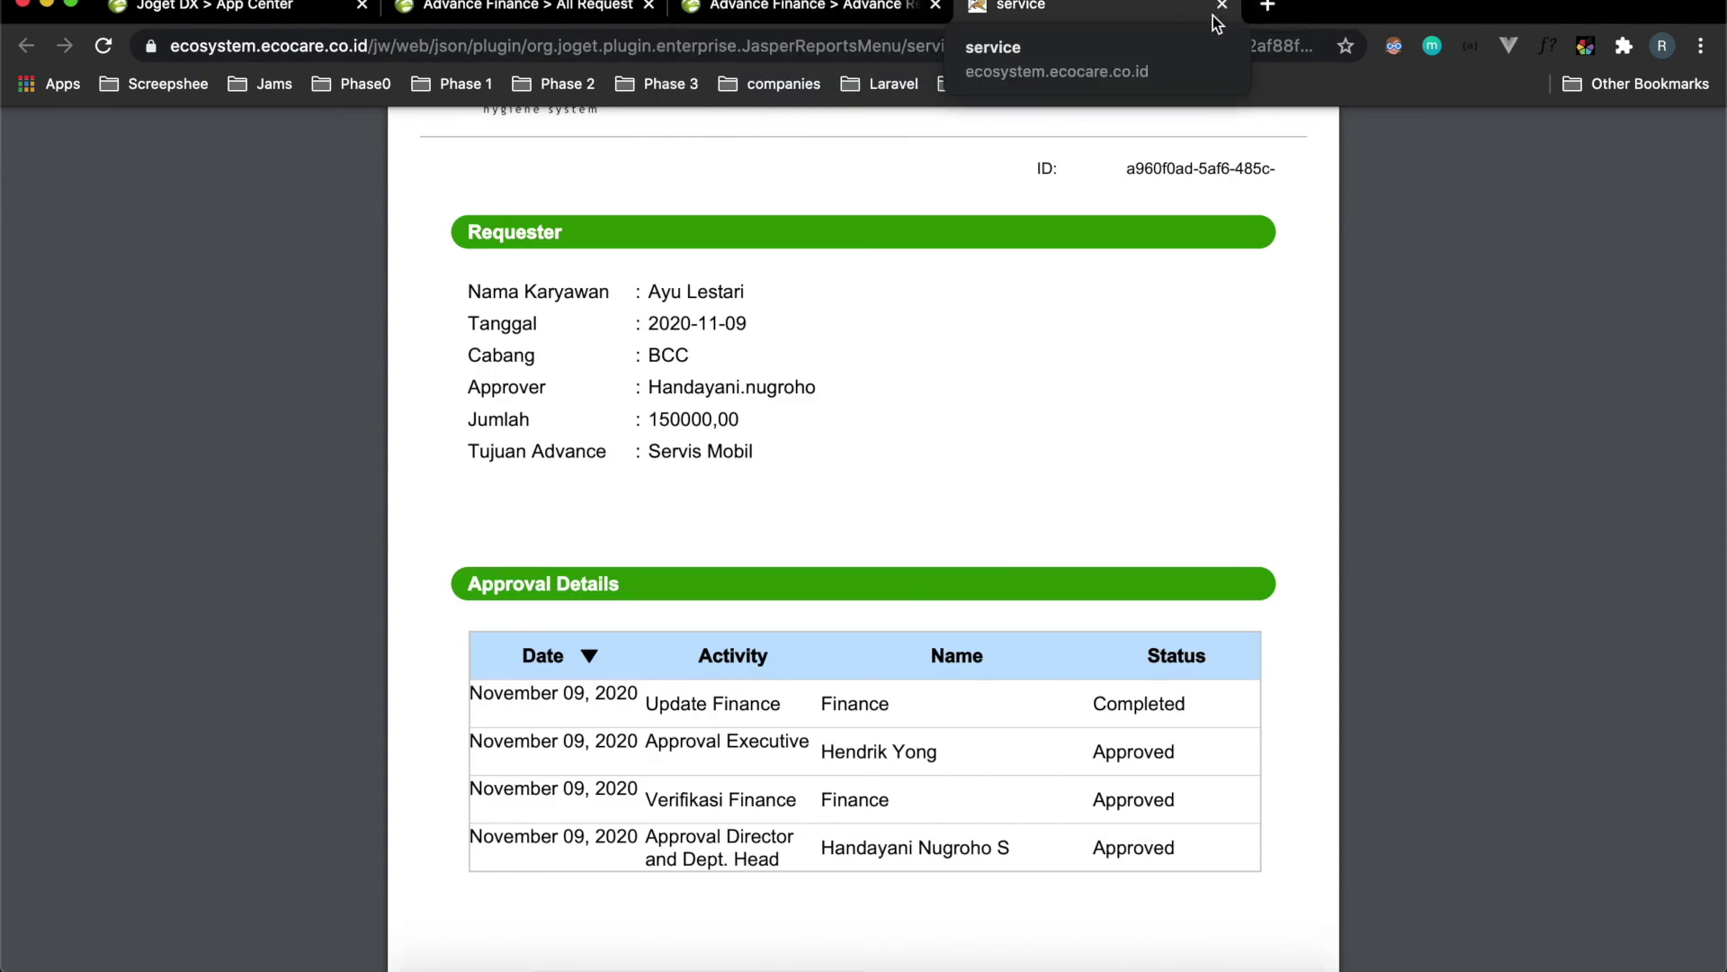
pyautogui.click(1224, 7)
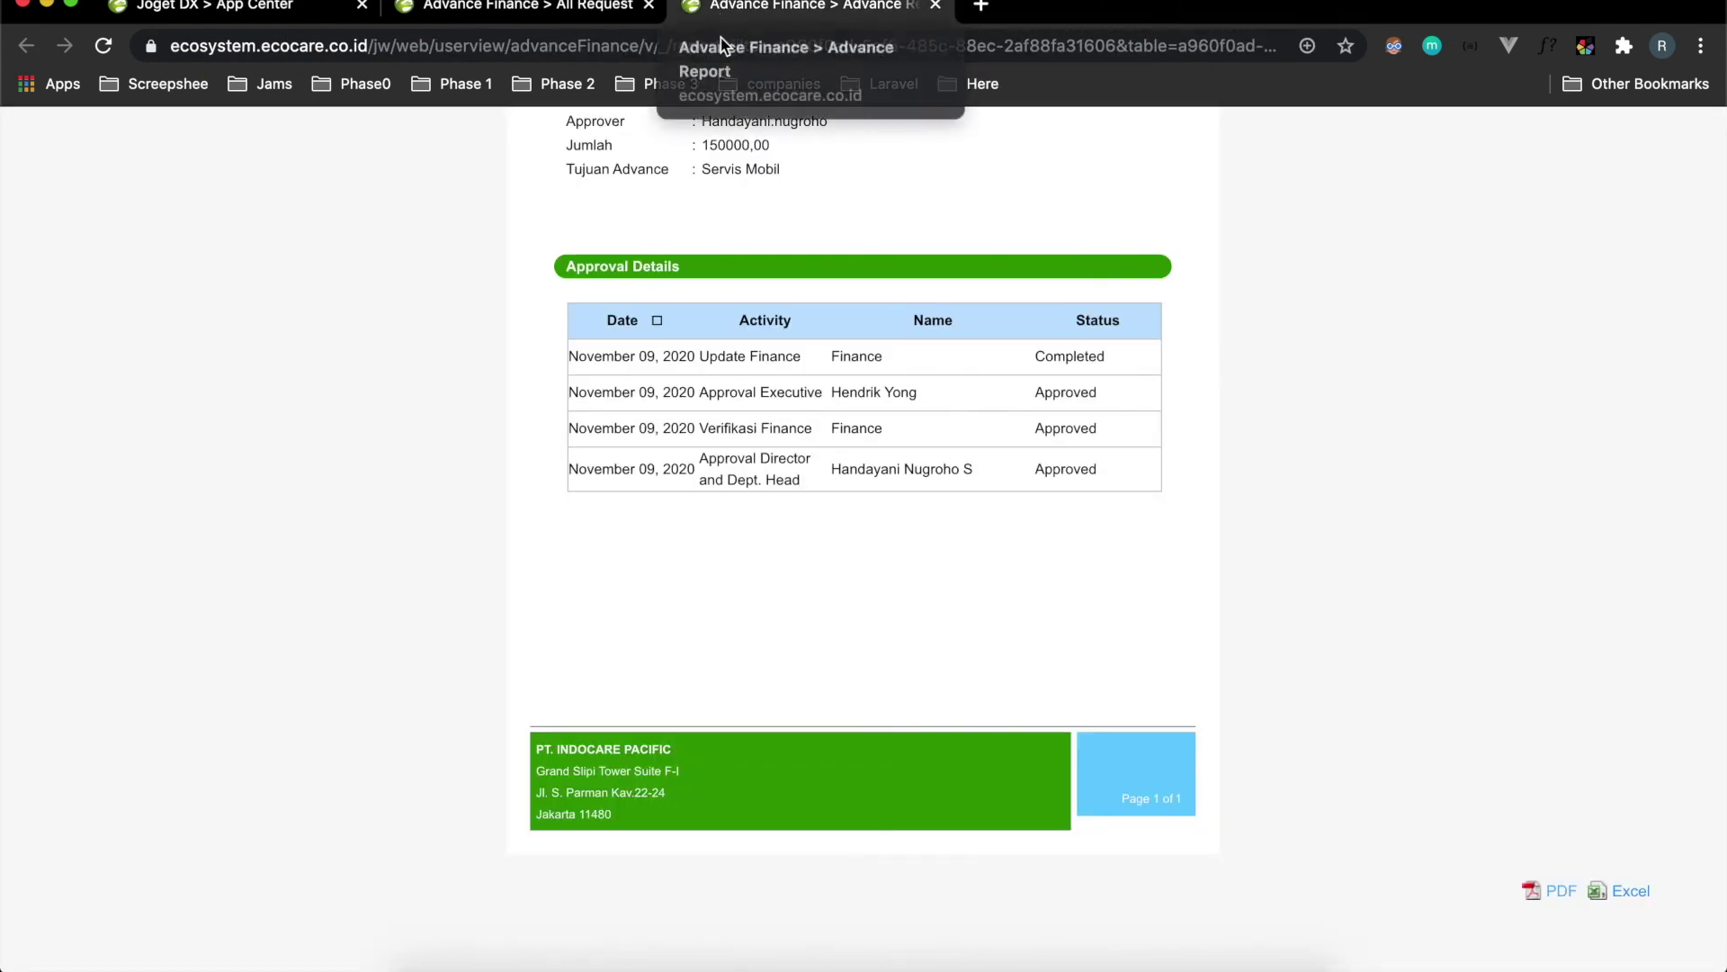
# Return to the All Request list, then go to the Joget DX App Center home.
pyautogui.click(522, 16)
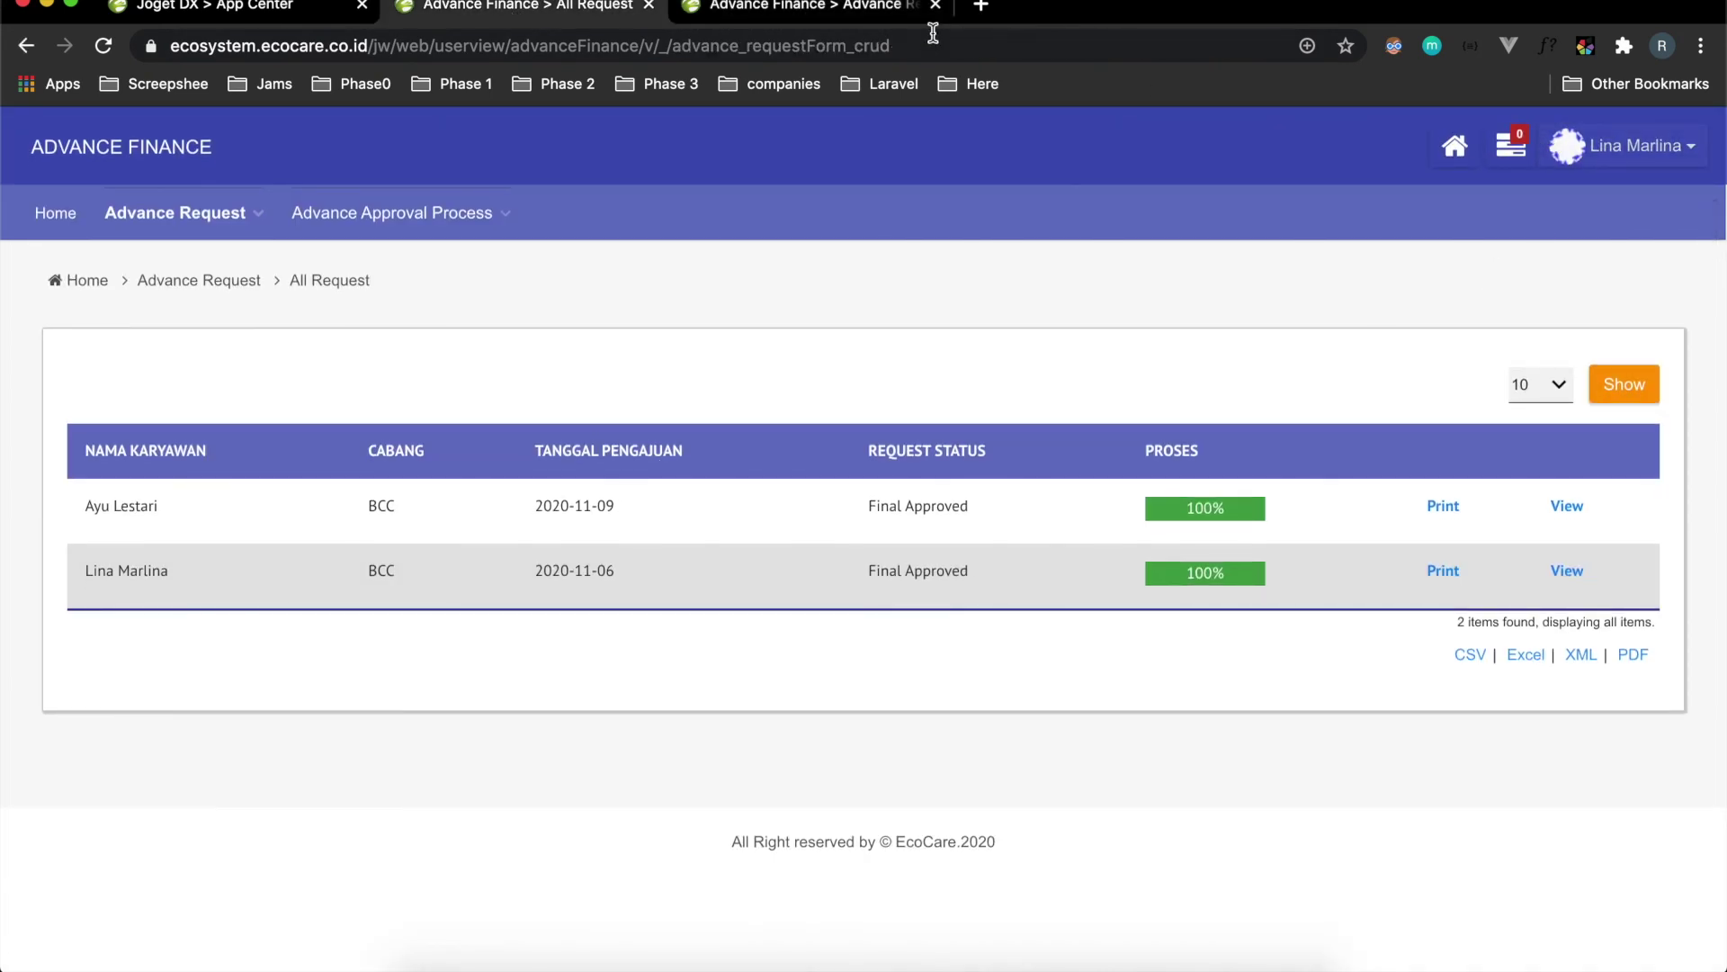
pyautogui.click(848, 15)
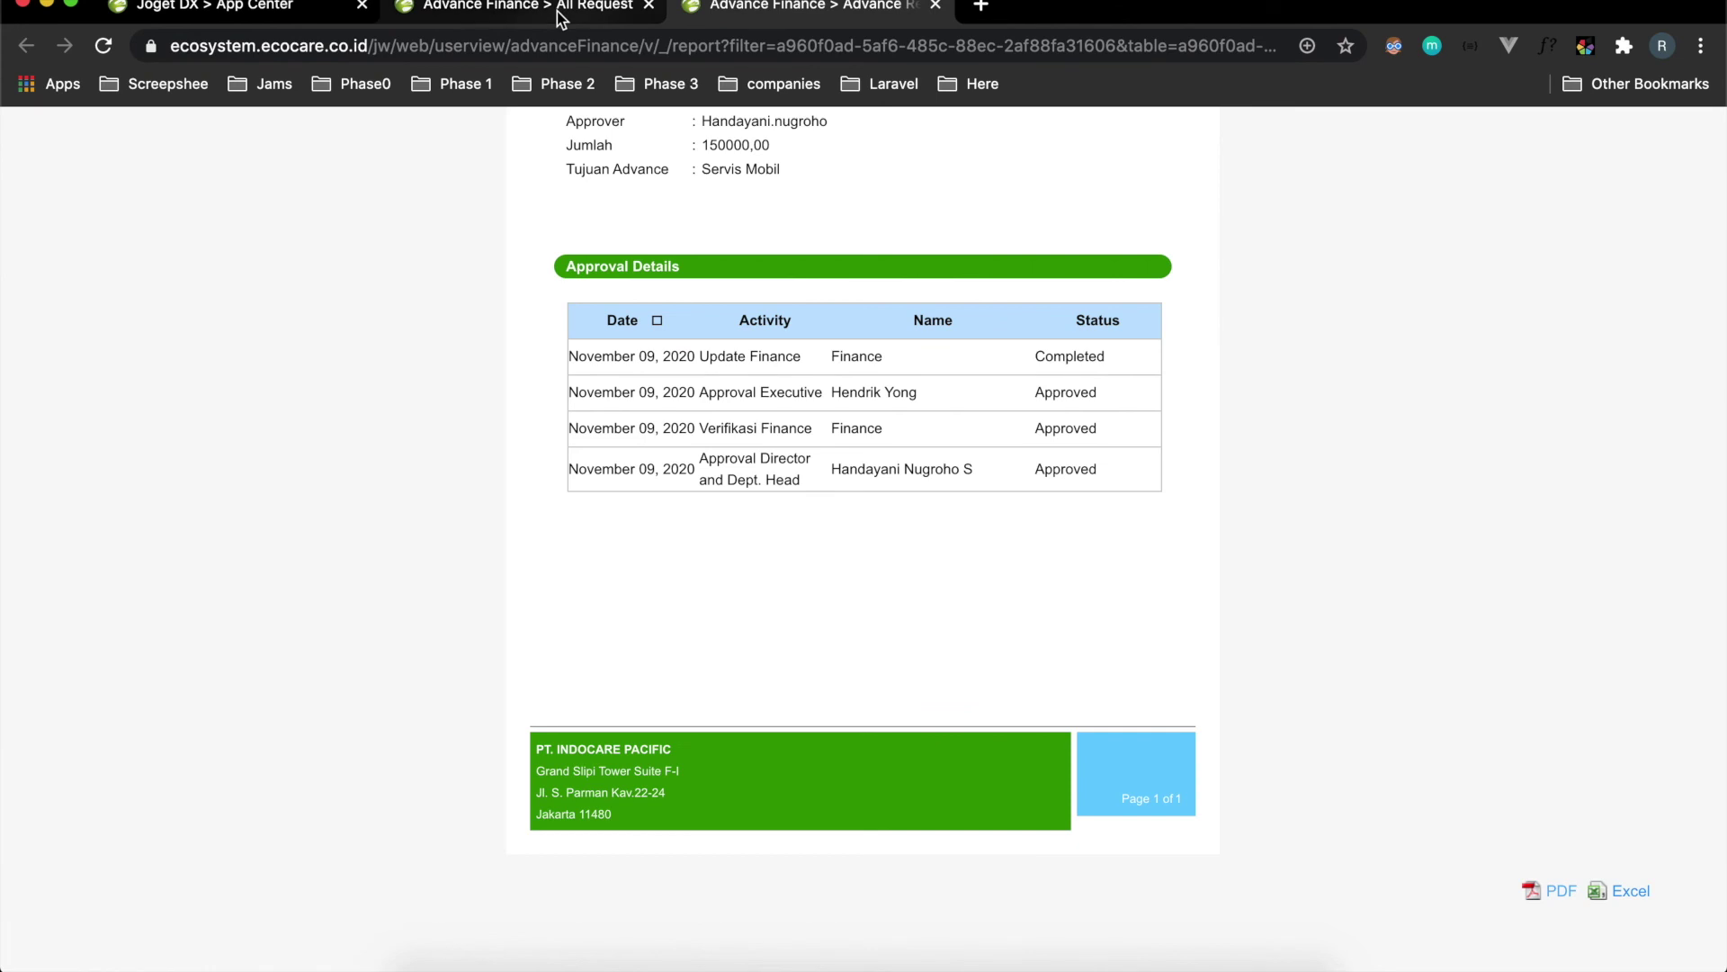
pyautogui.click(562, 16)
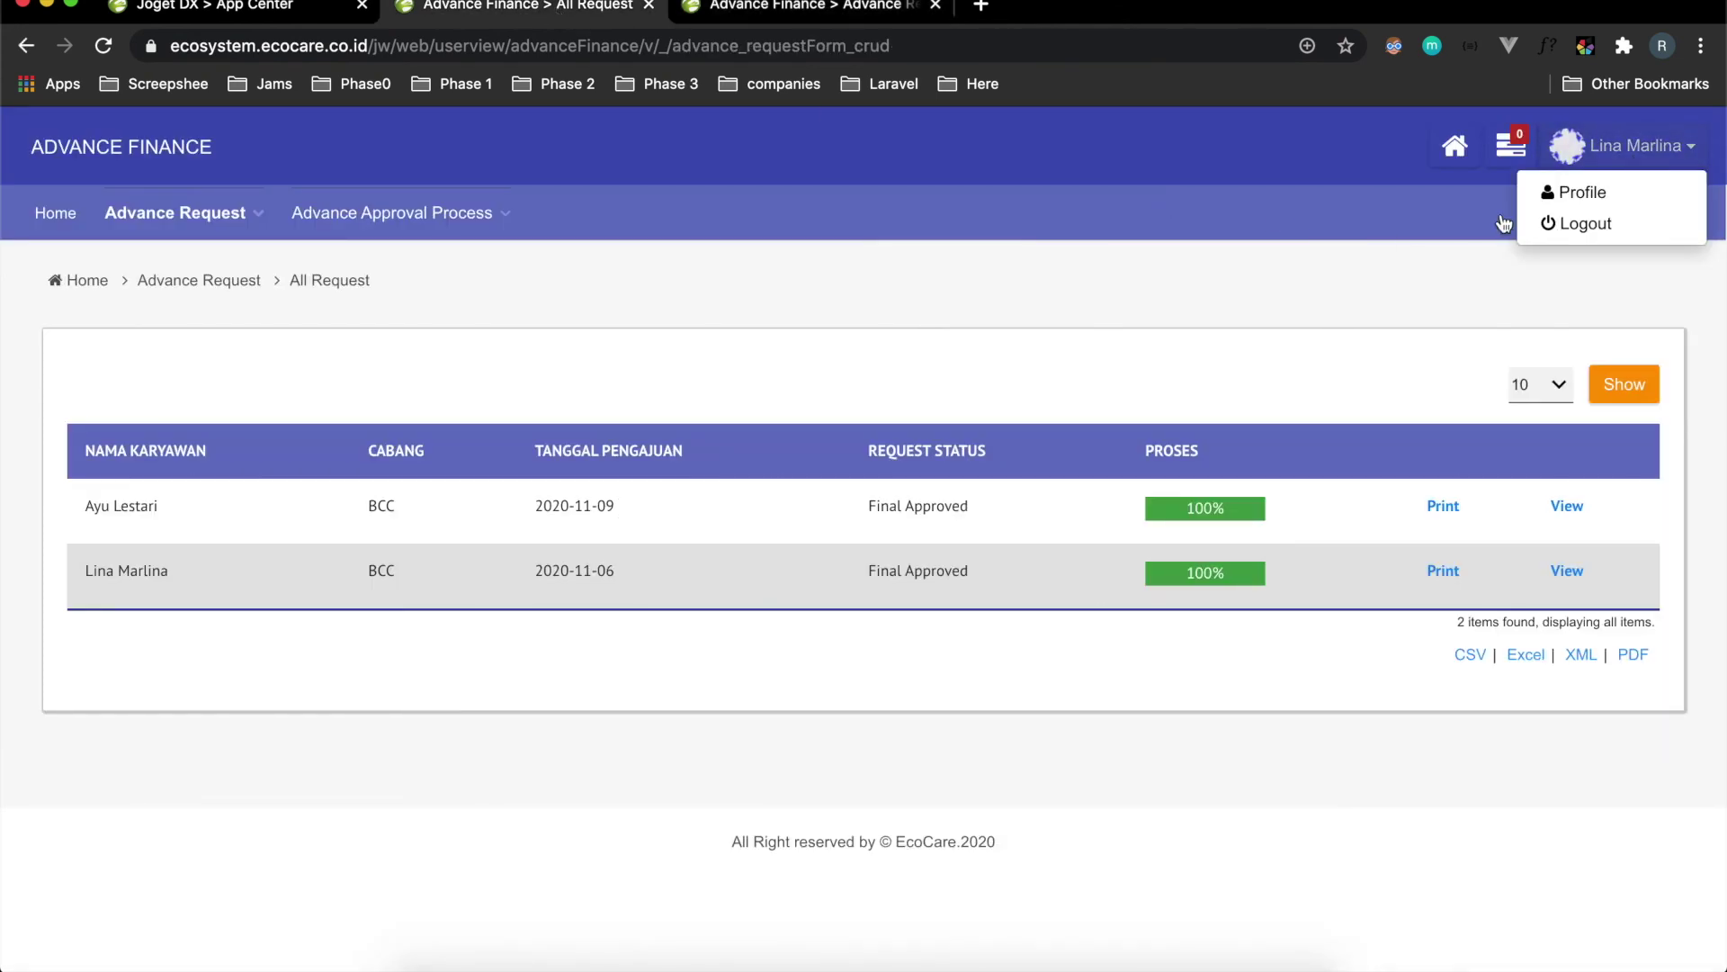
pyautogui.click(1455, 146)
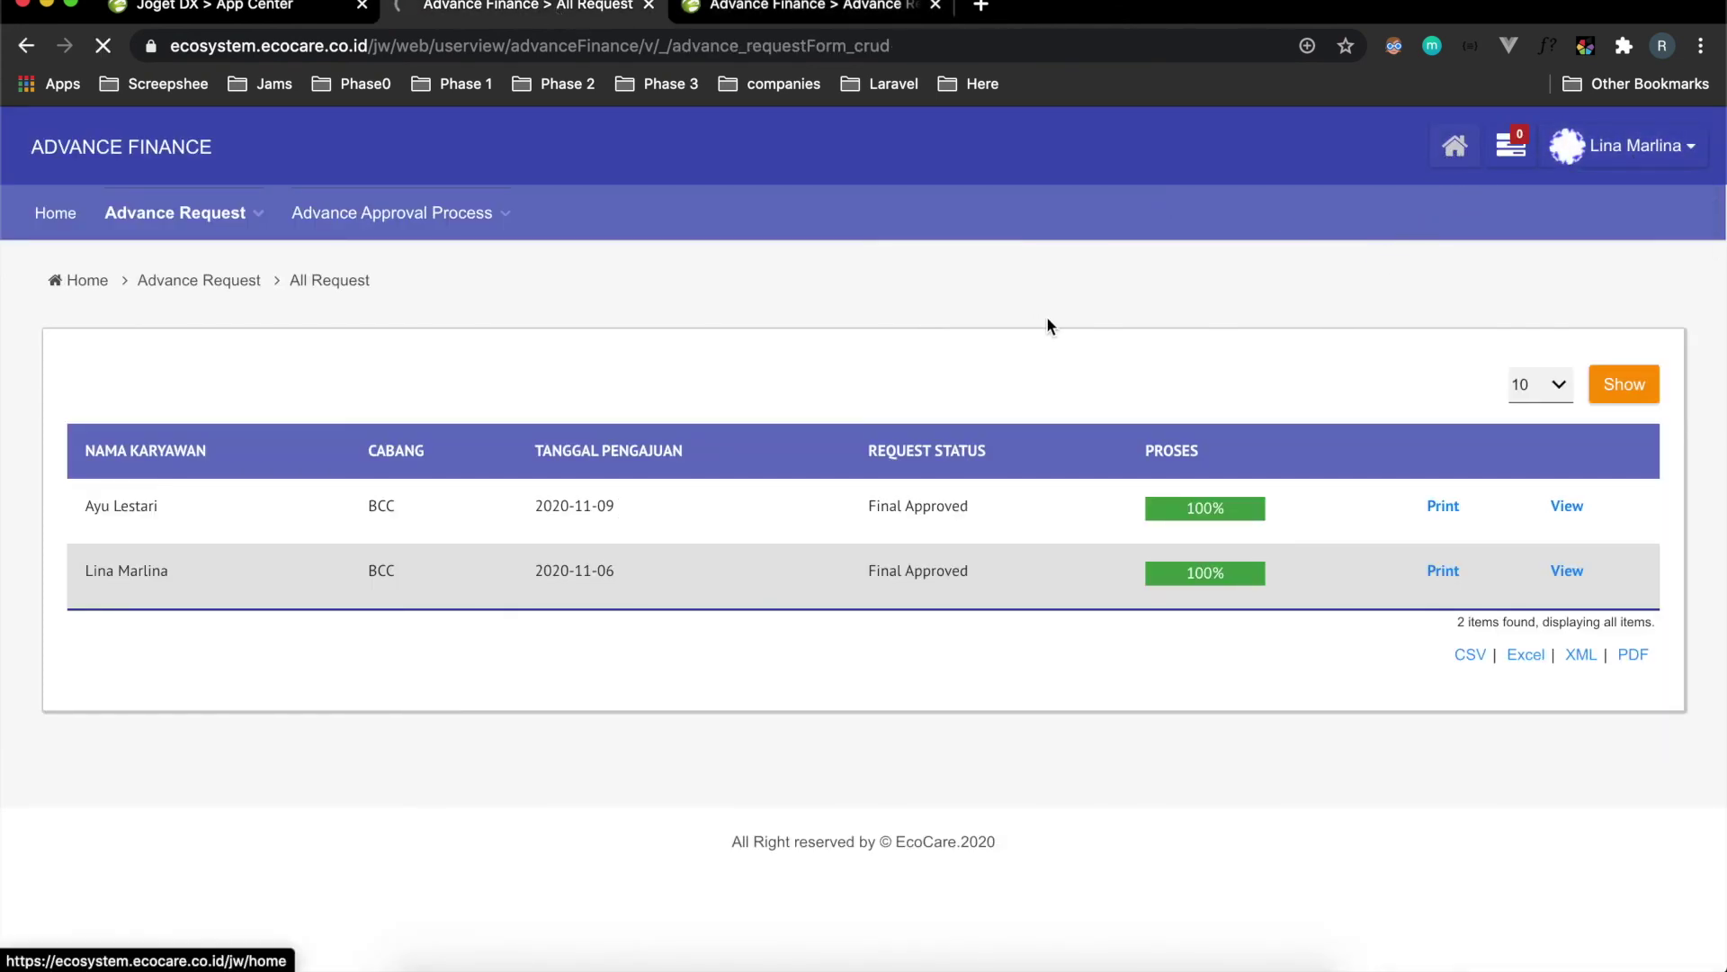